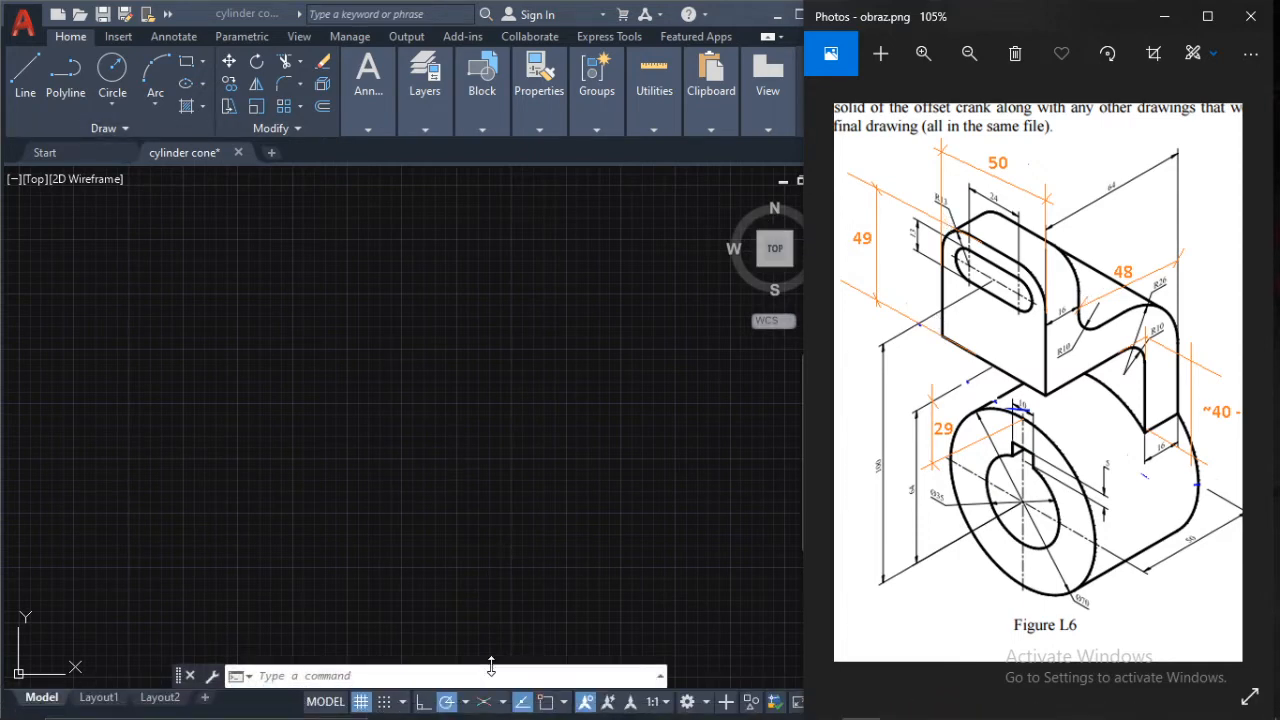
- Turn on isometric drafting and set the drawing plane to isoplane Left
mouse_move(483, 711)
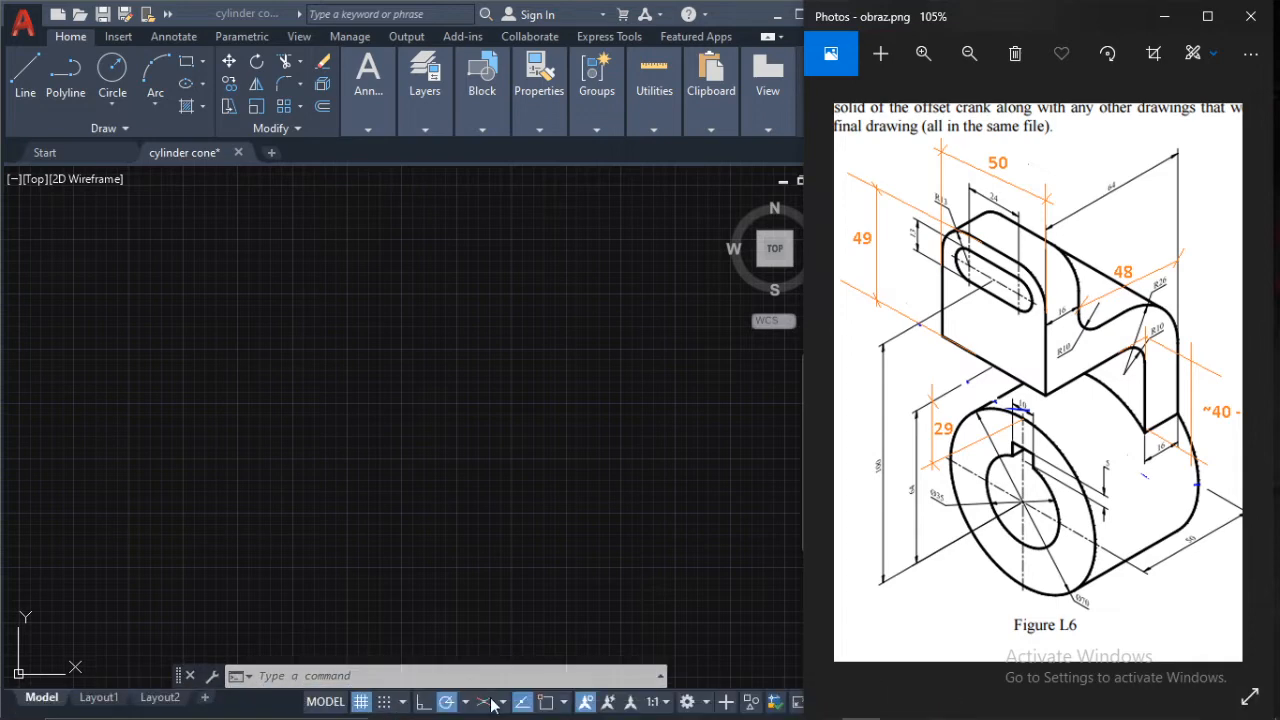
click(484, 706)
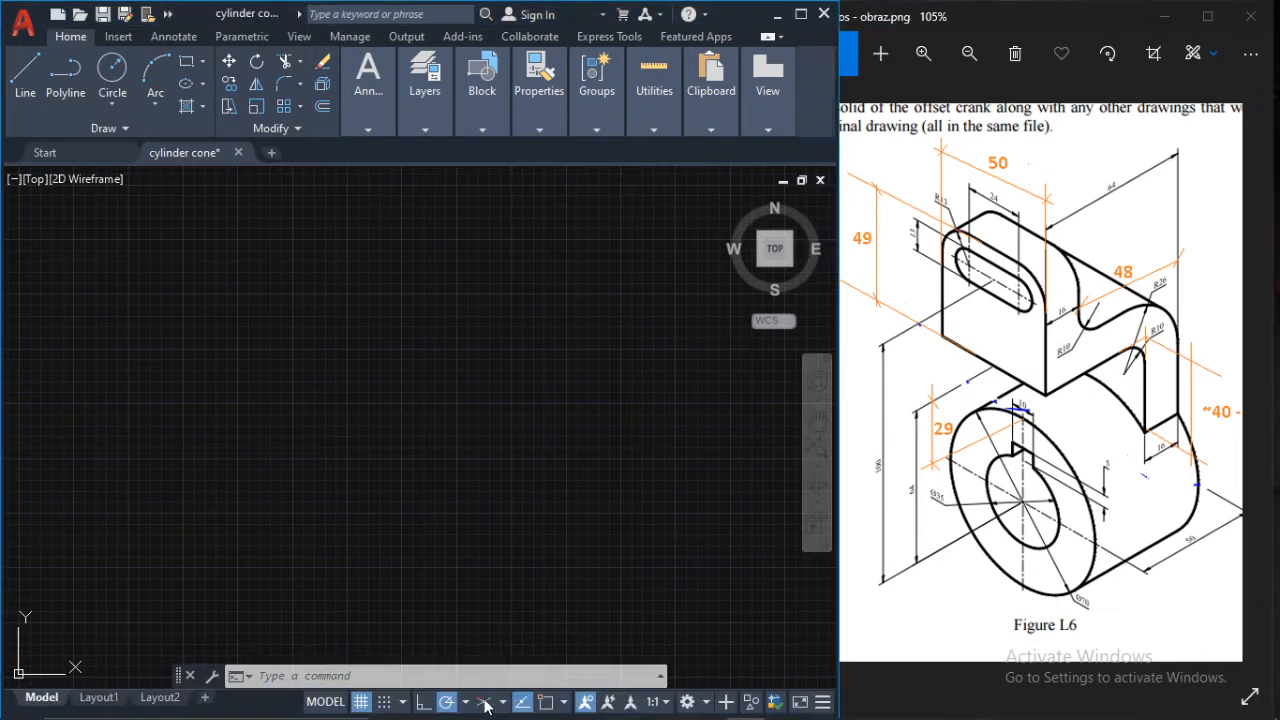
click(484, 704)
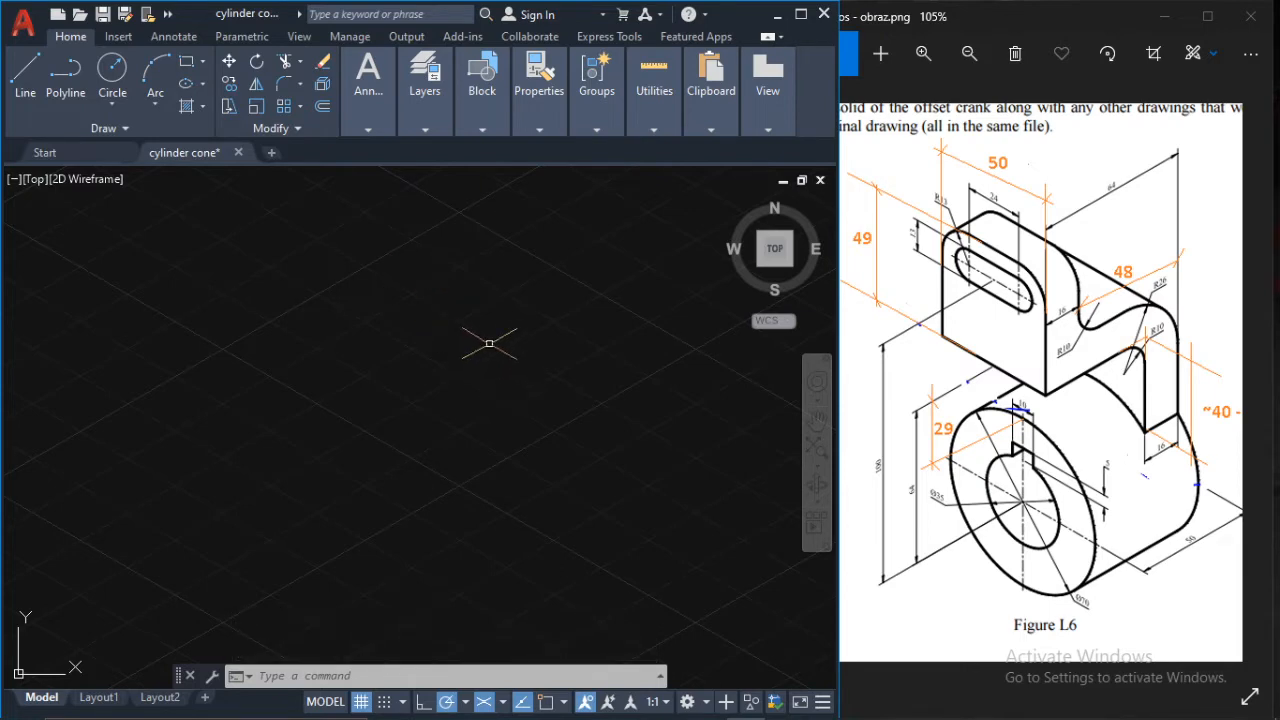
key(F5)
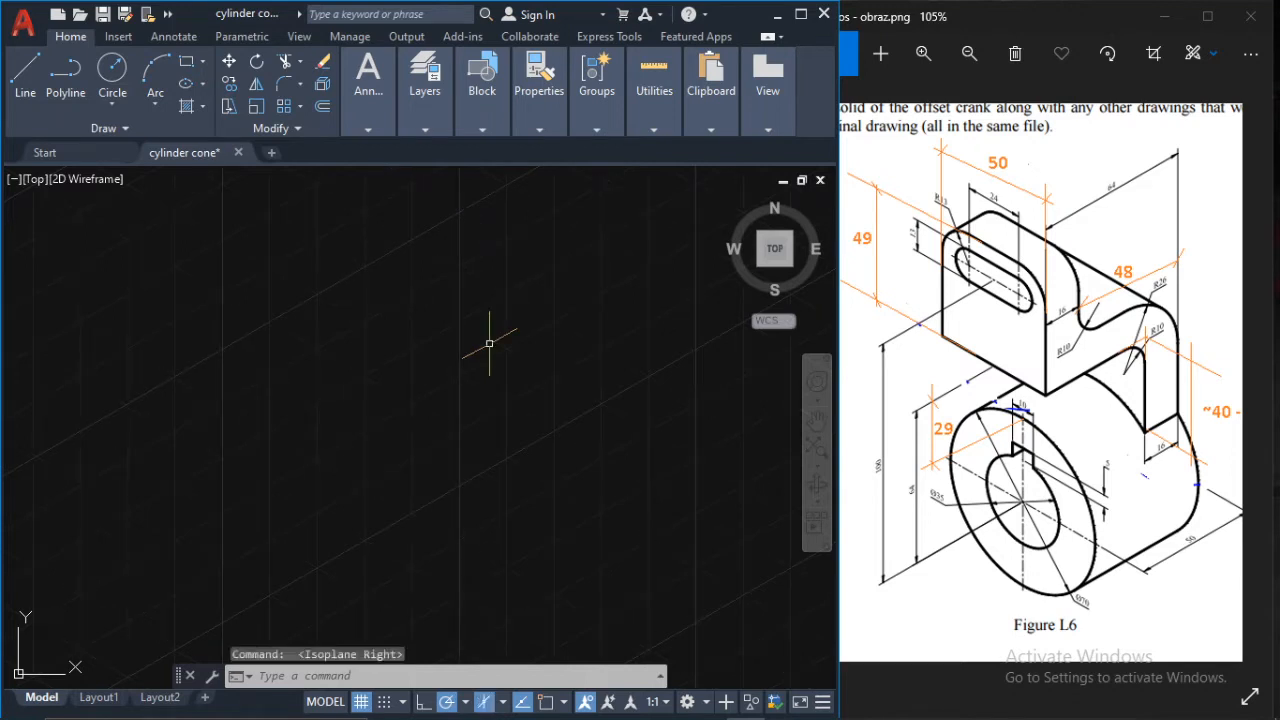
key(F5)
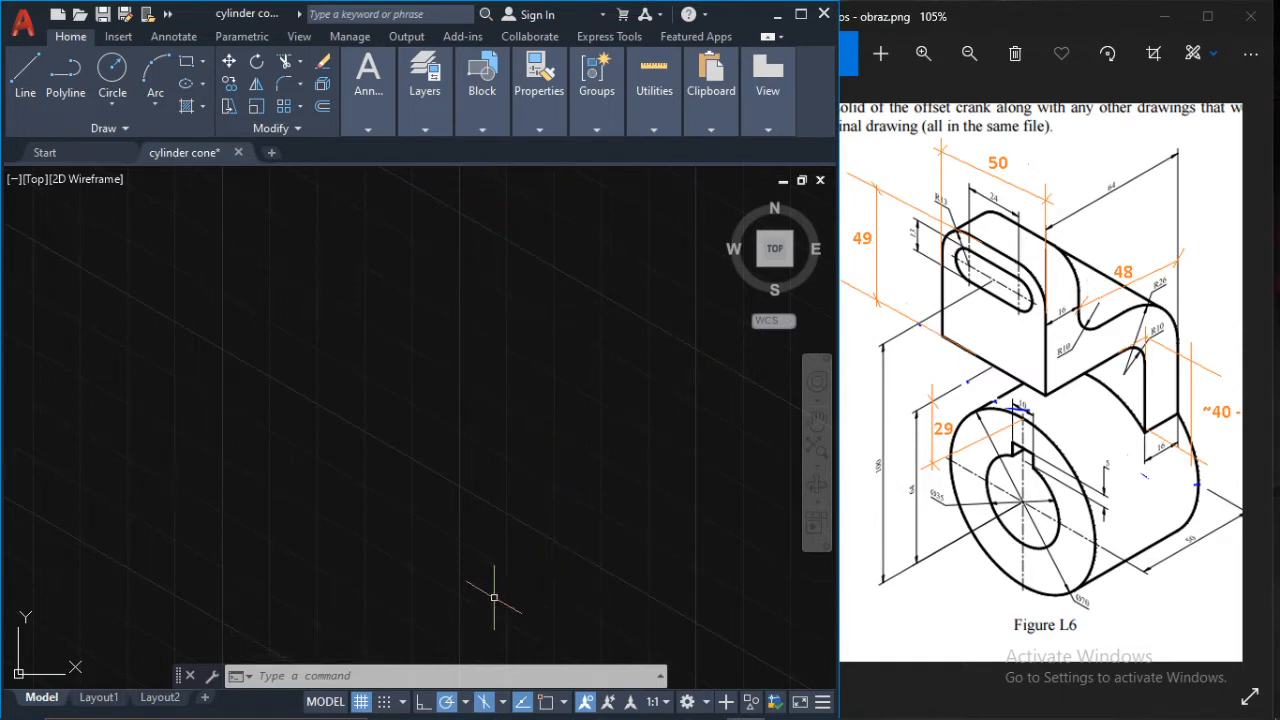
click(501, 703)
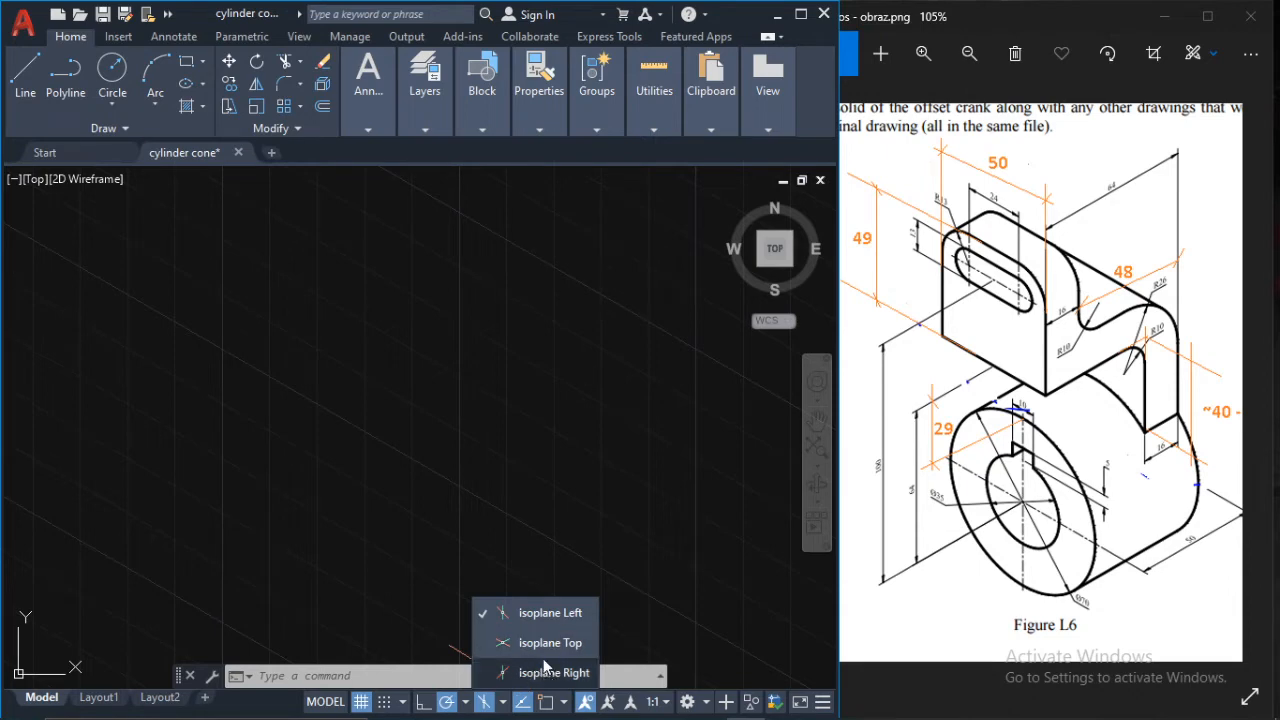
click(441, 380)
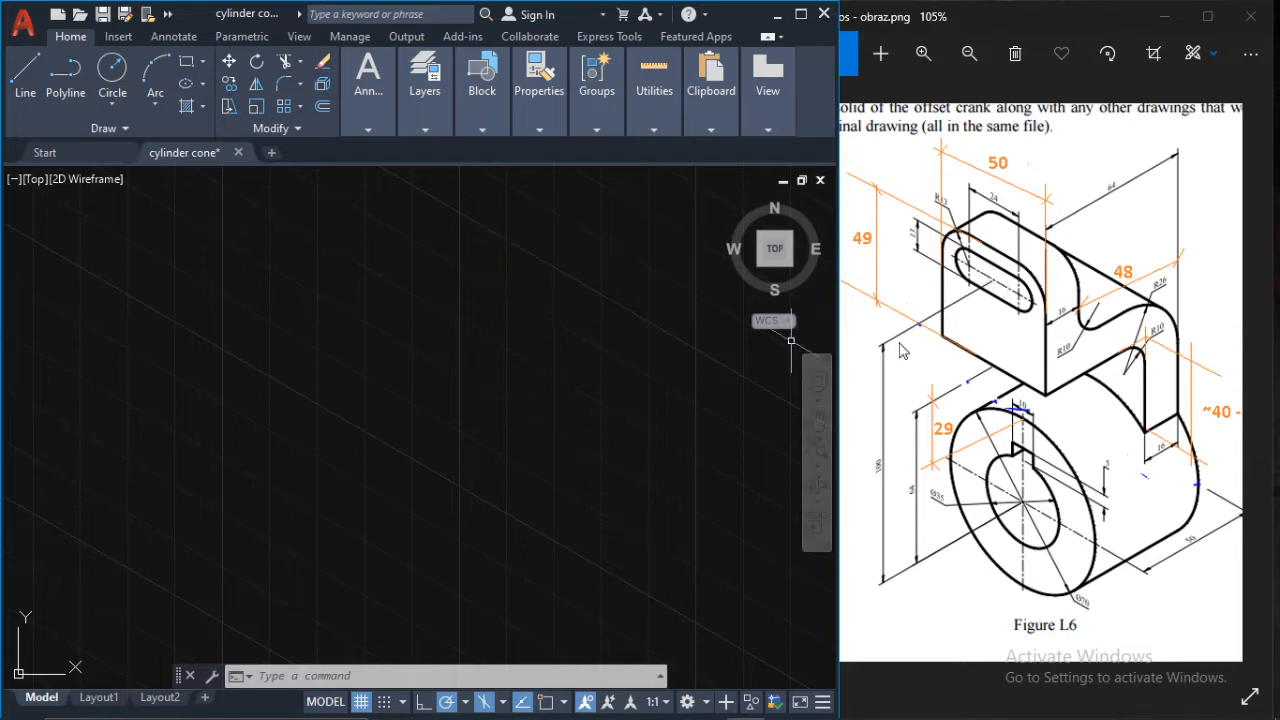
- With ortho on, draw a 50-unit upper edge sloping down at 330° and a 49-unit vertical edge down from its end
click(25, 72)
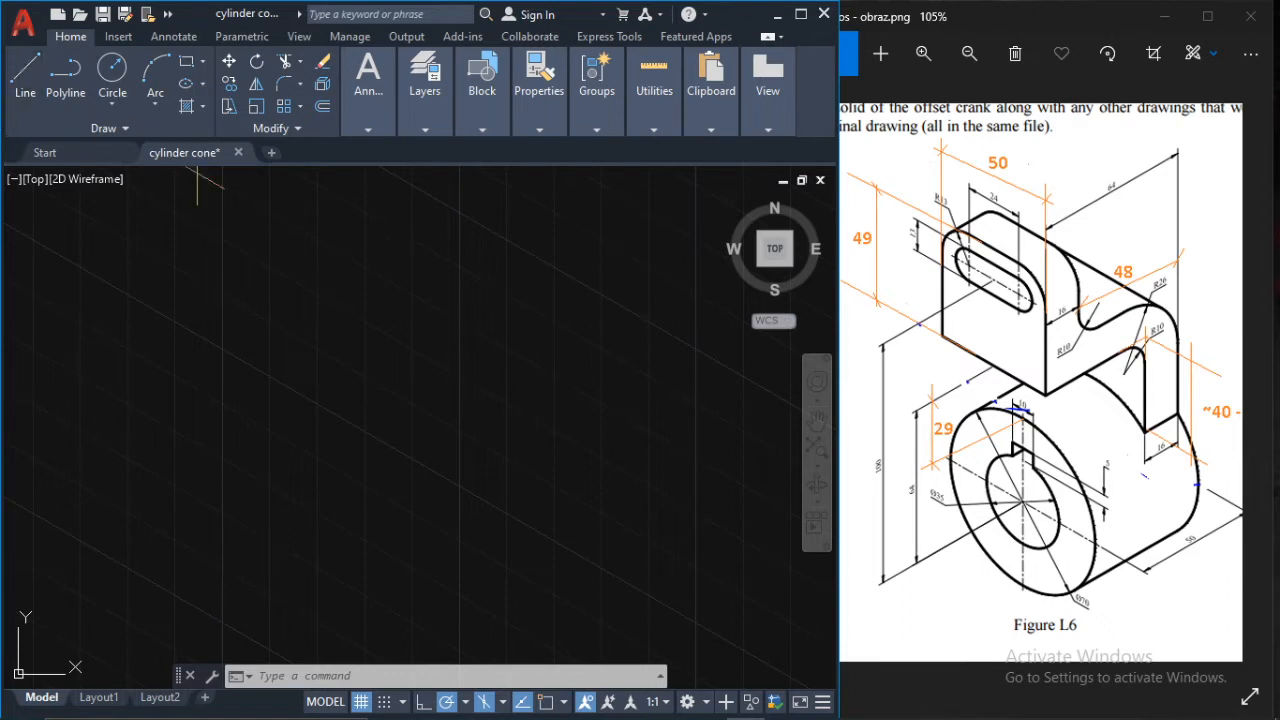
click(418, 300)
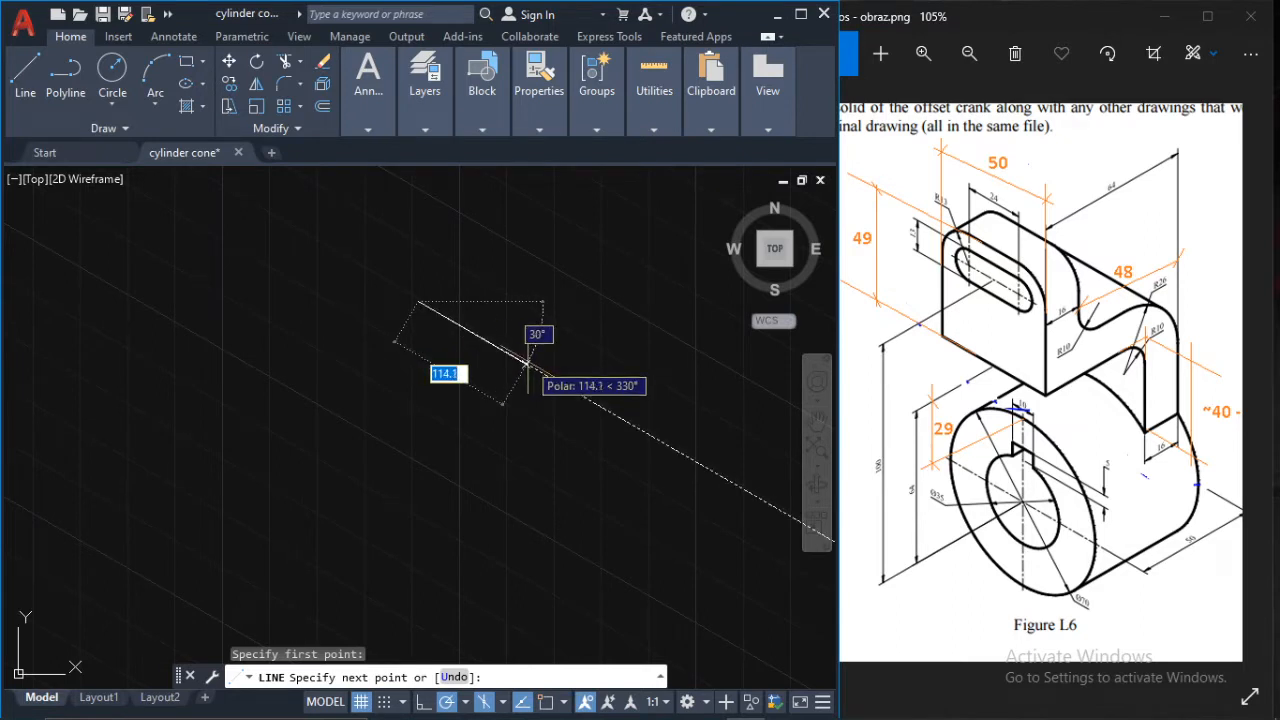
click(422, 702)
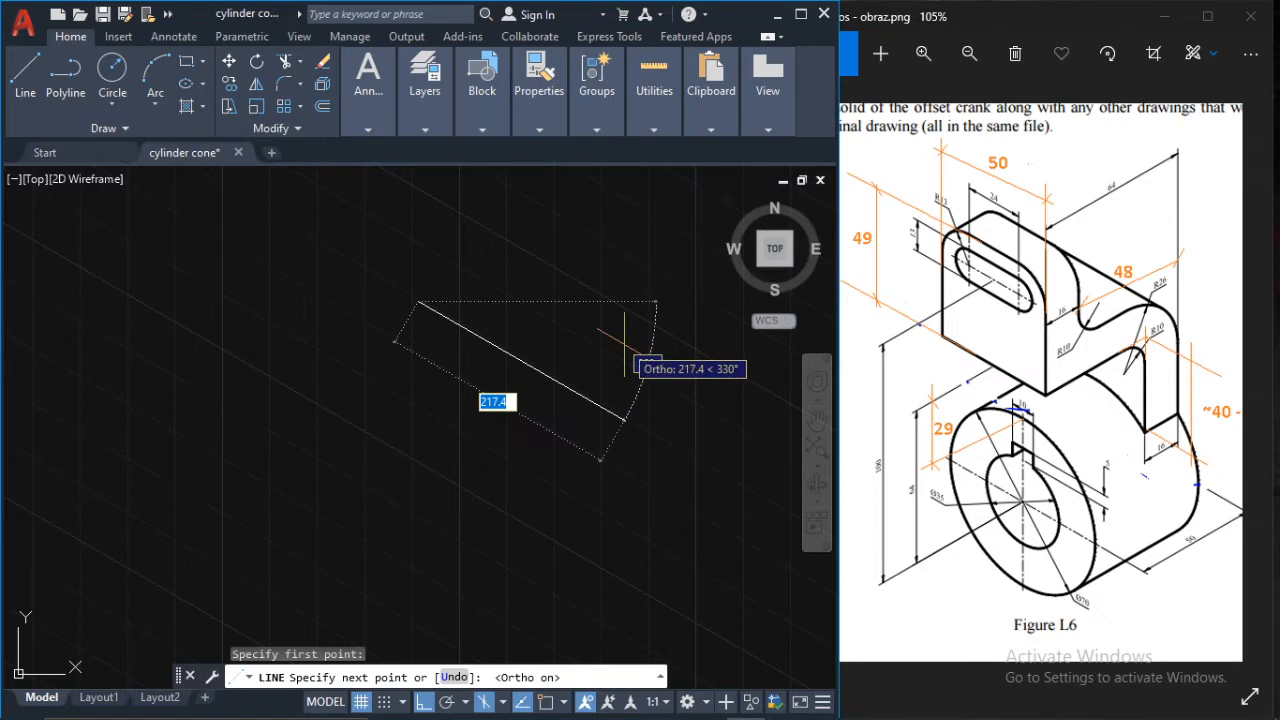
text(50)
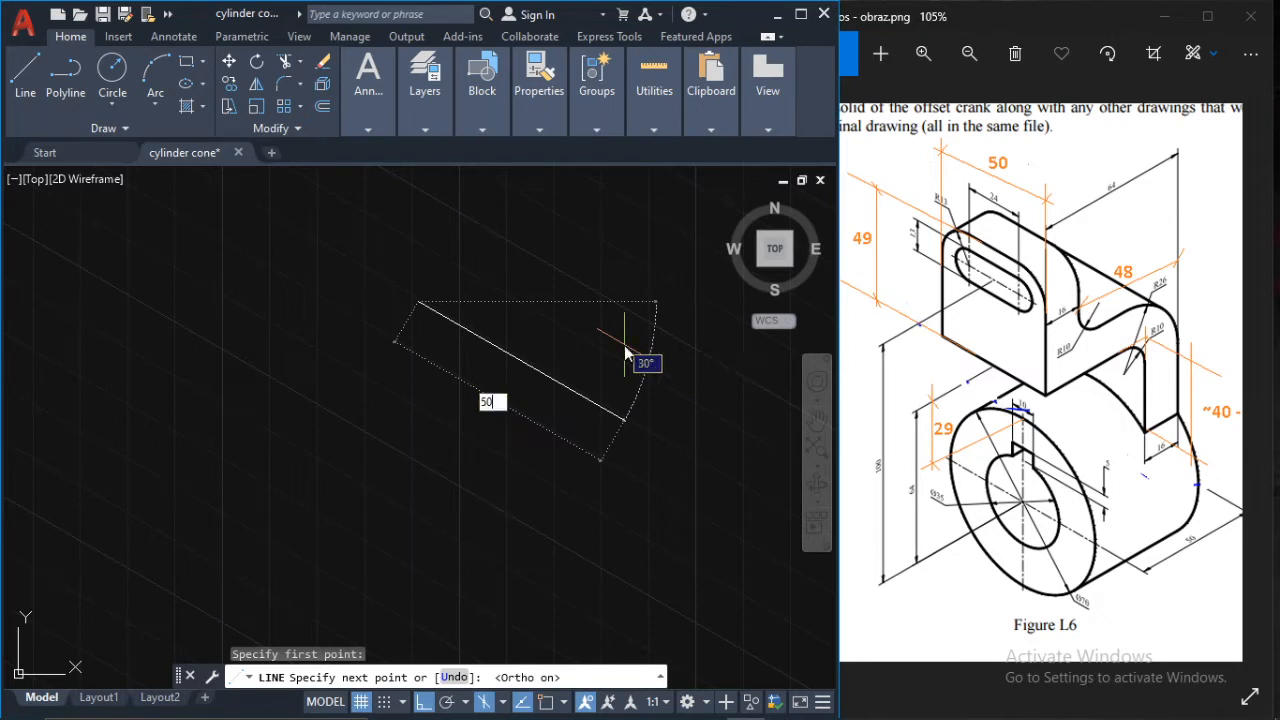
key(Return)
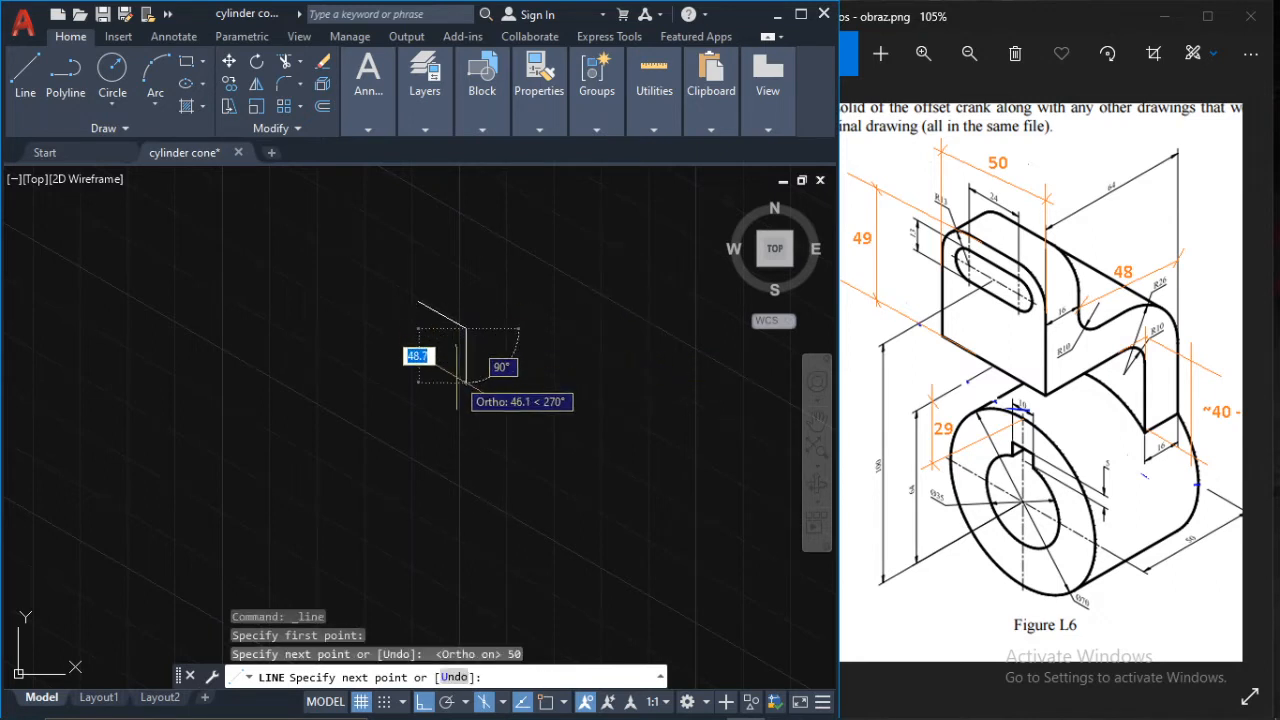
scroll(450, 368, up, 2)
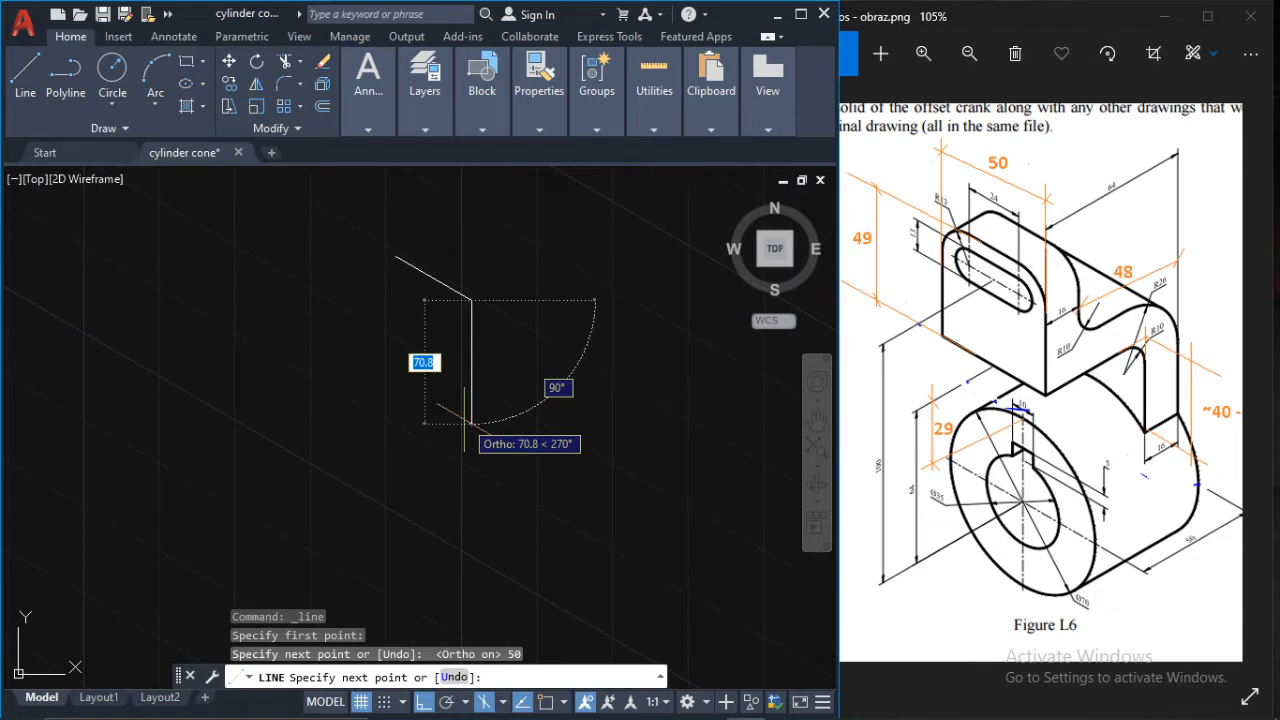
text(49)
key(Return)
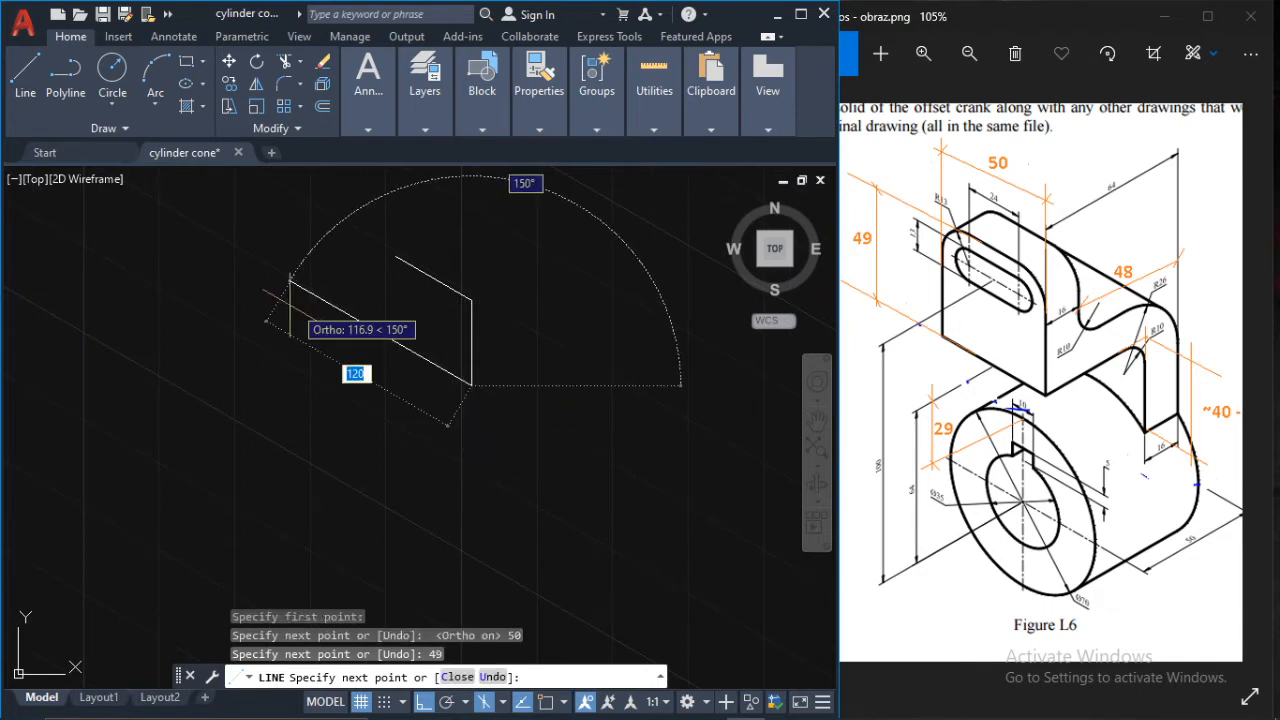
- Complete the front face outline with a 50-unit lower edge and, with object snap on, a vertical edge back to the start point
text(50)
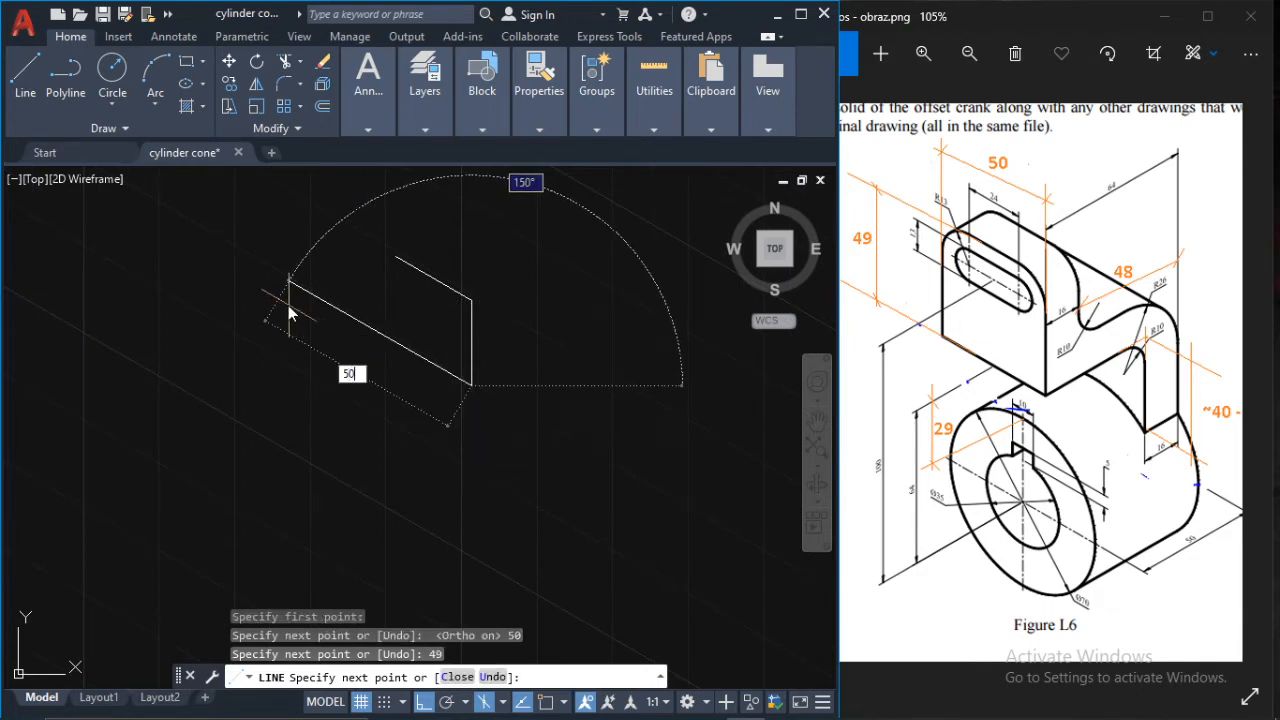
key(Return)
scroll(463, 245, up, 2)
scroll(463, 250, up, 3)
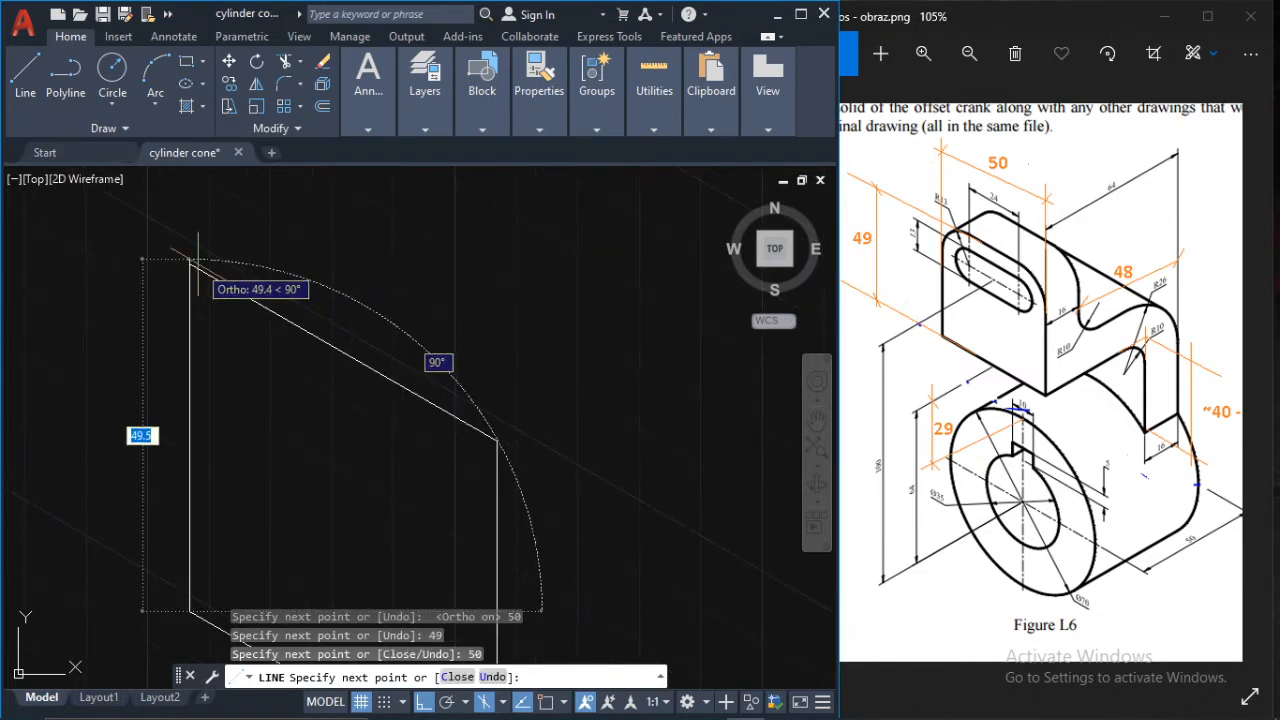
click(546, 703)
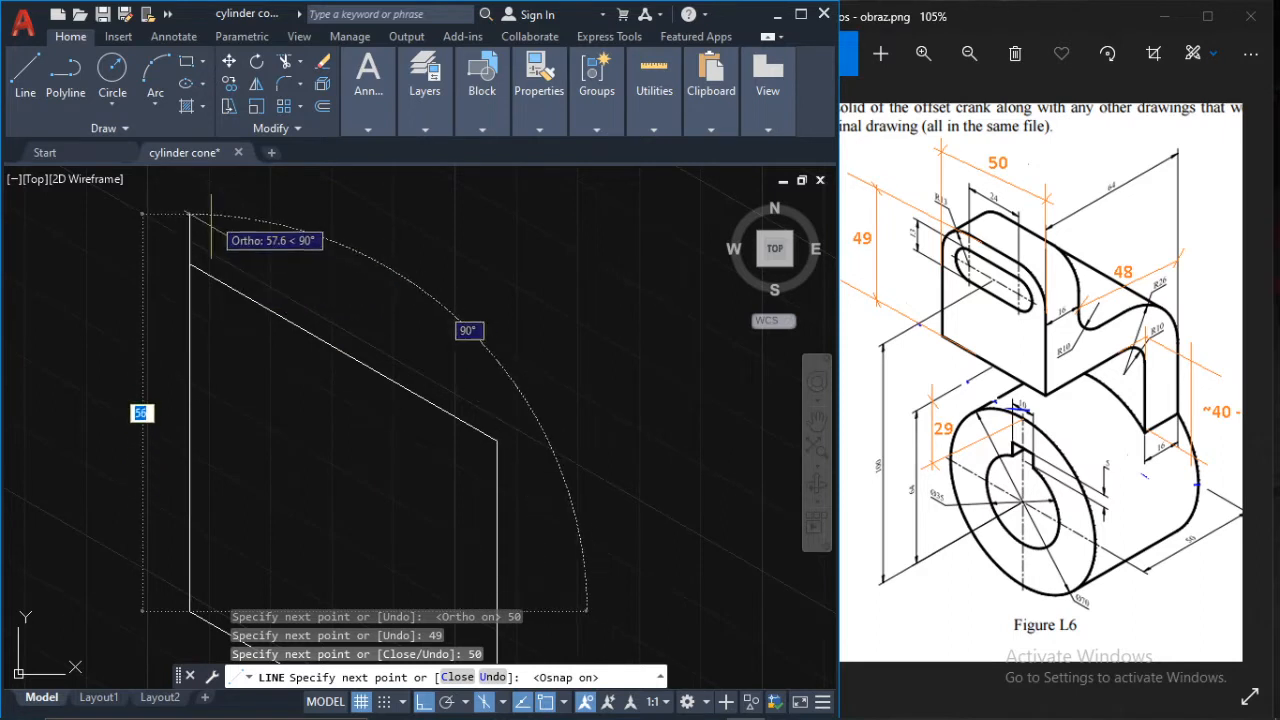
click(188, 264)
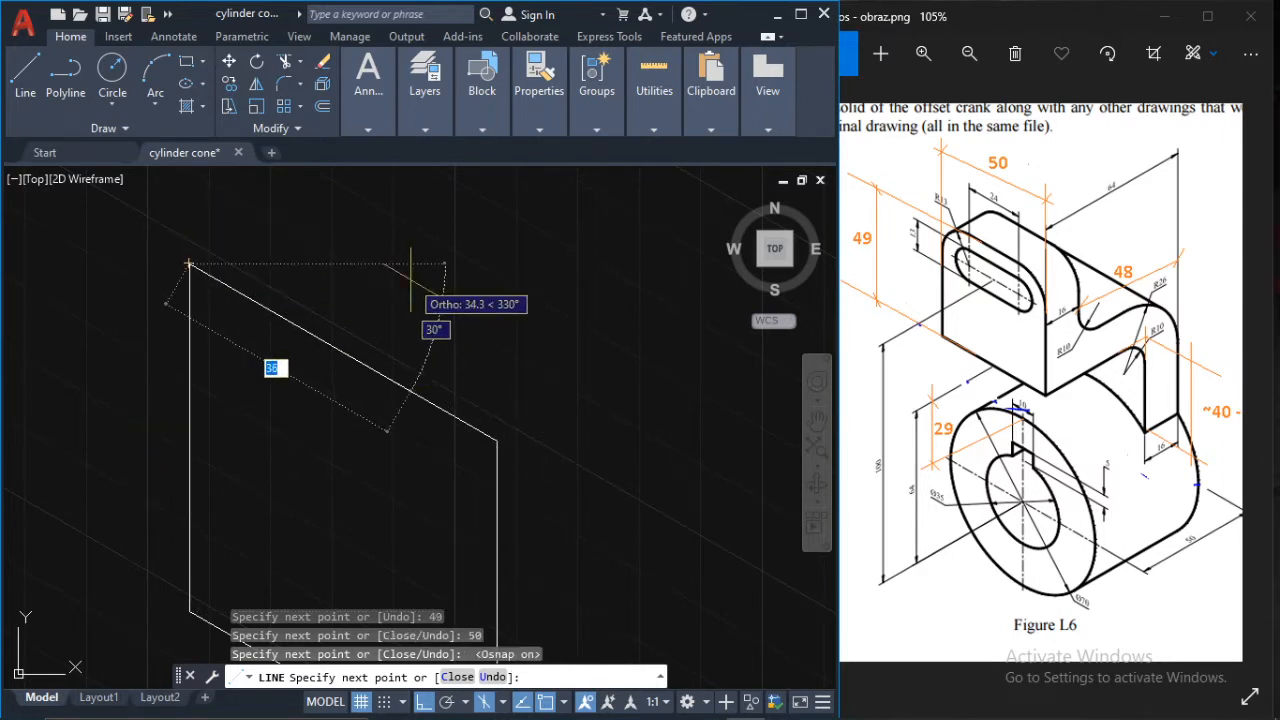
key(Escape)
scroll(410, 280, down, 2)
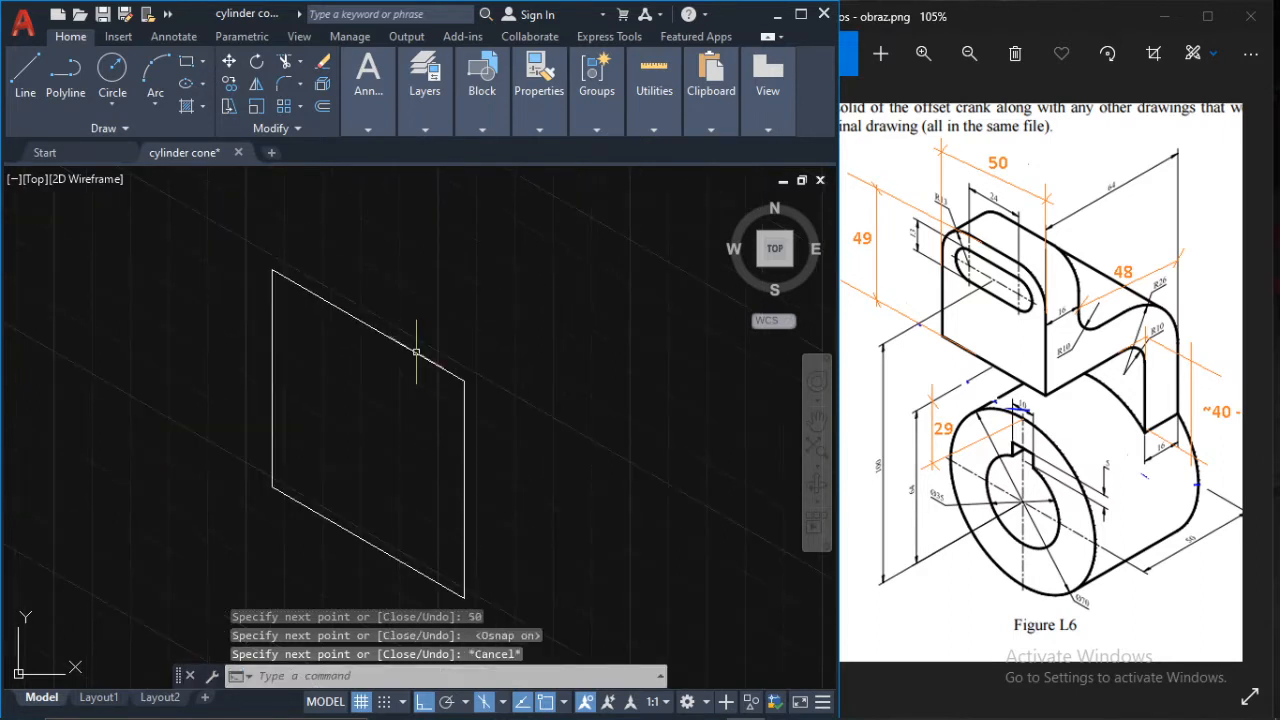
- Draw a 13-unit vertical line down from 13 units along the upper edge from the upper-left corner, and erase the 13-unit helper segment
middle_drag(416, 352, 370, 245)
middle_drag(391, 302, 427, 376)
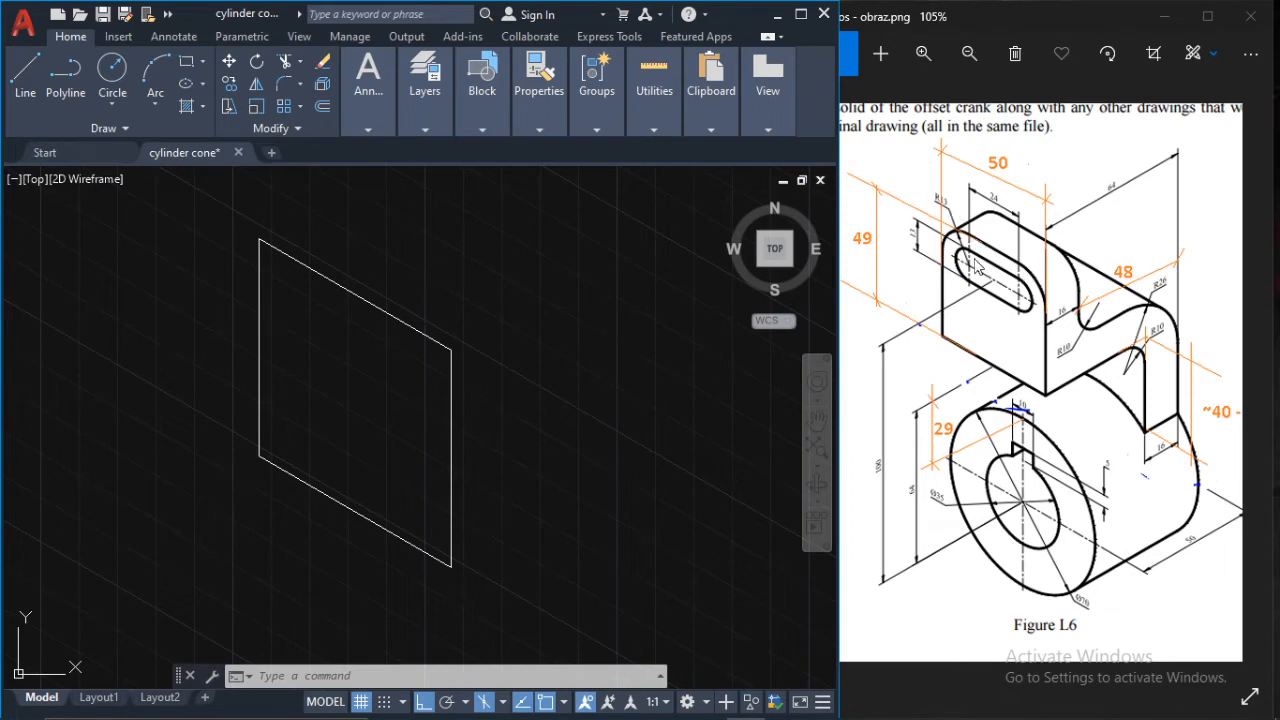
scroll(975, 262, up, 5)
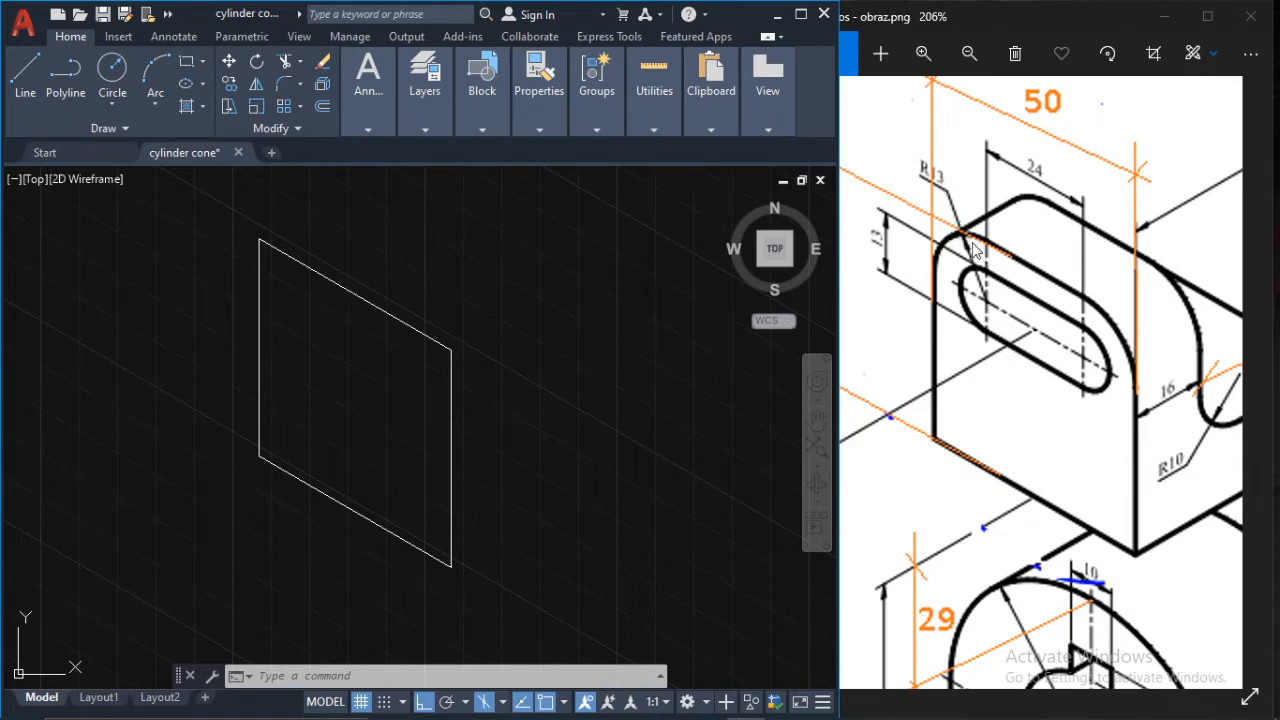
click(22, 78)
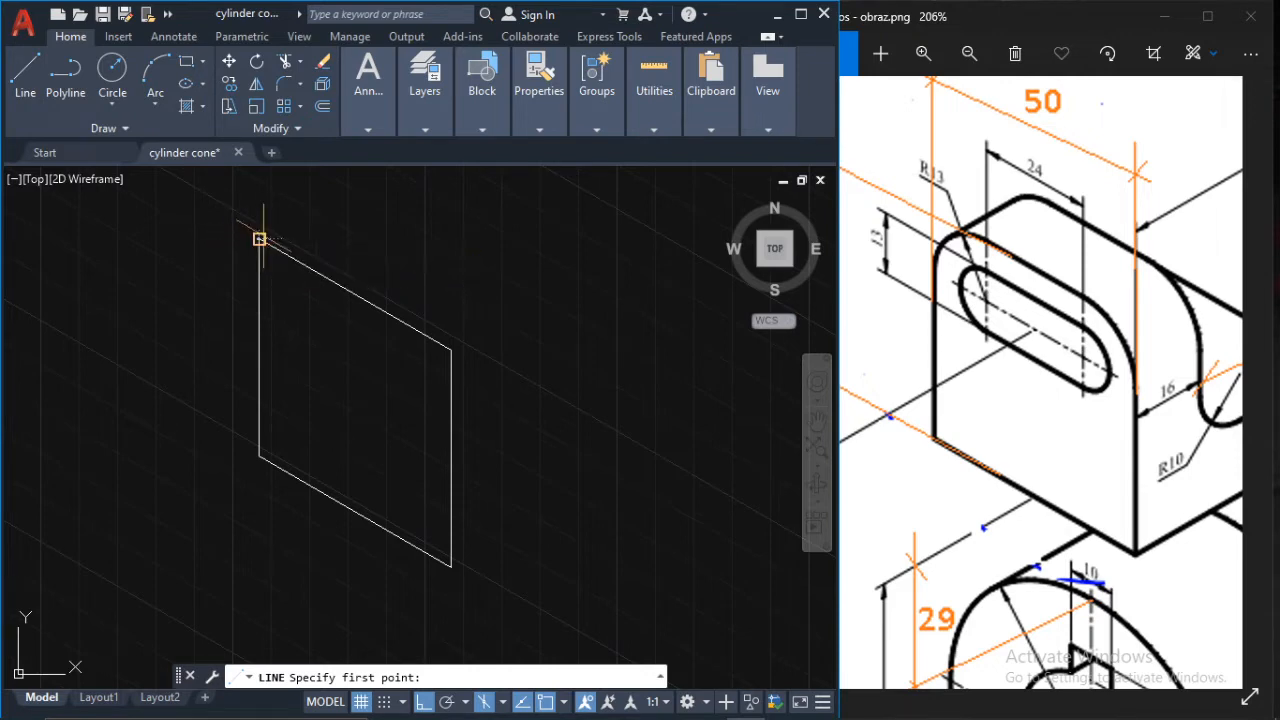
click(259, 240)
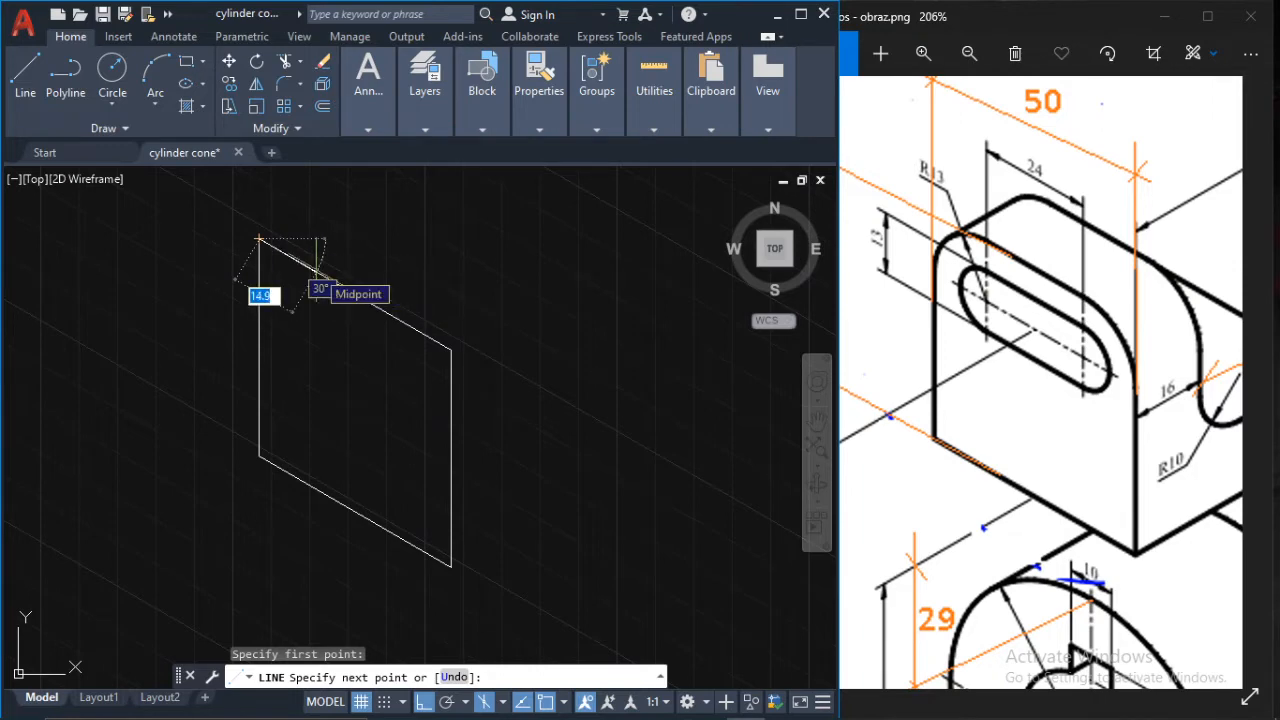
text(13)
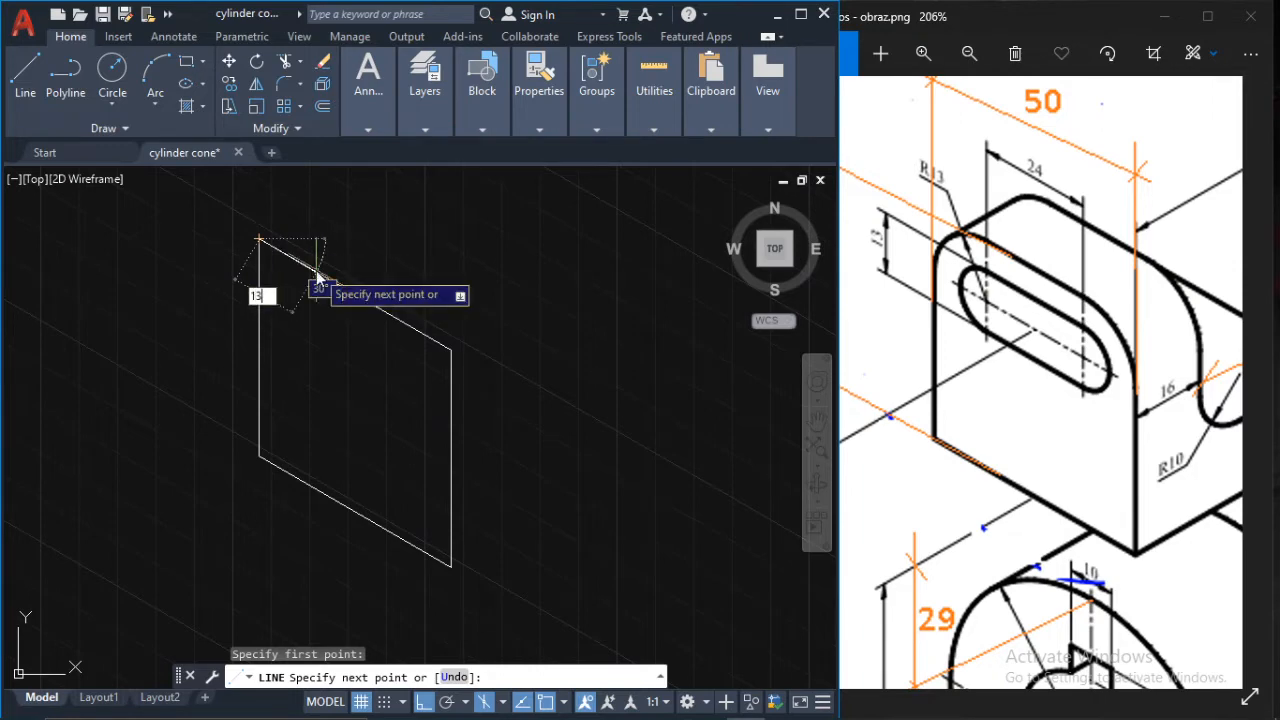
key(Return)
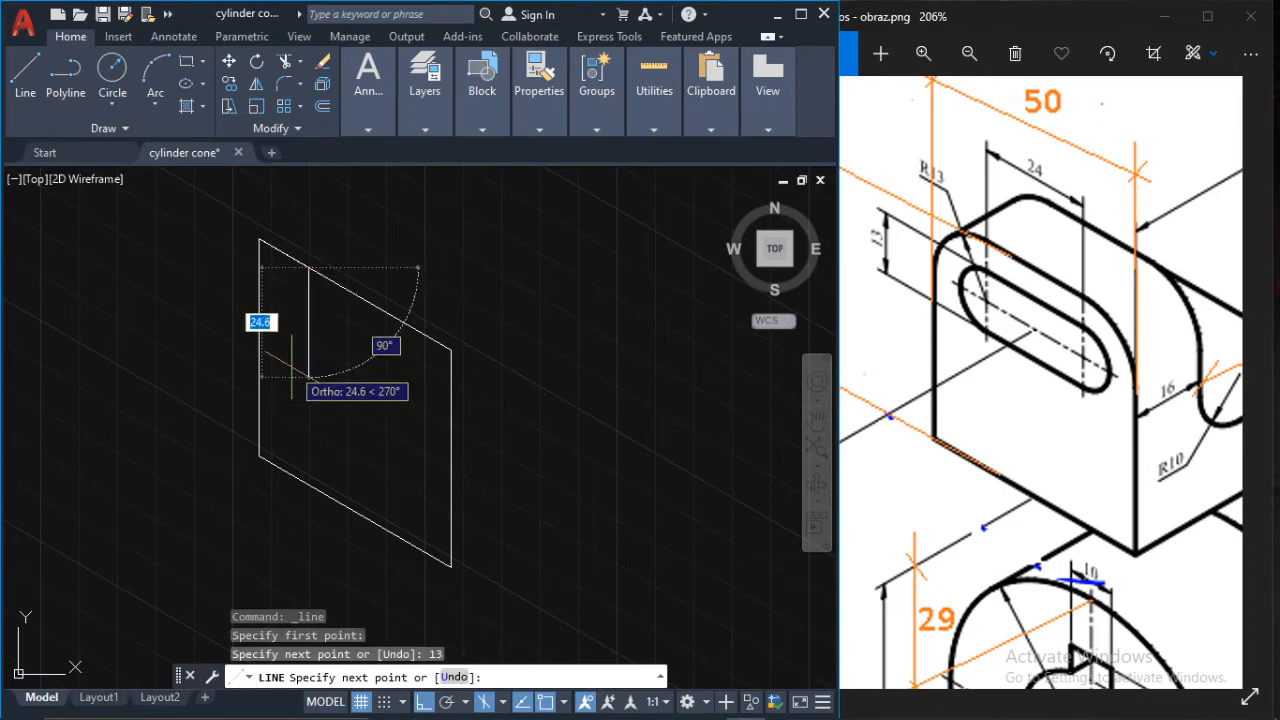
text(13)
key(Return)
key(Escape)
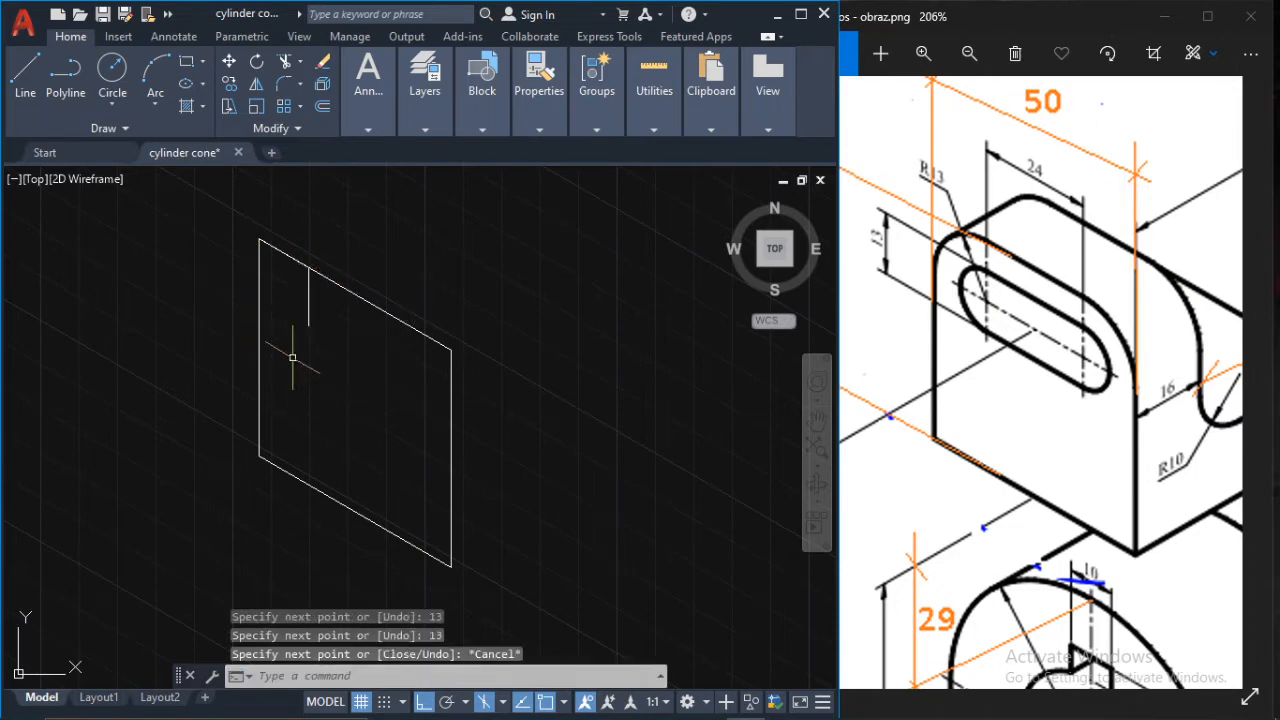
click(284, 253)
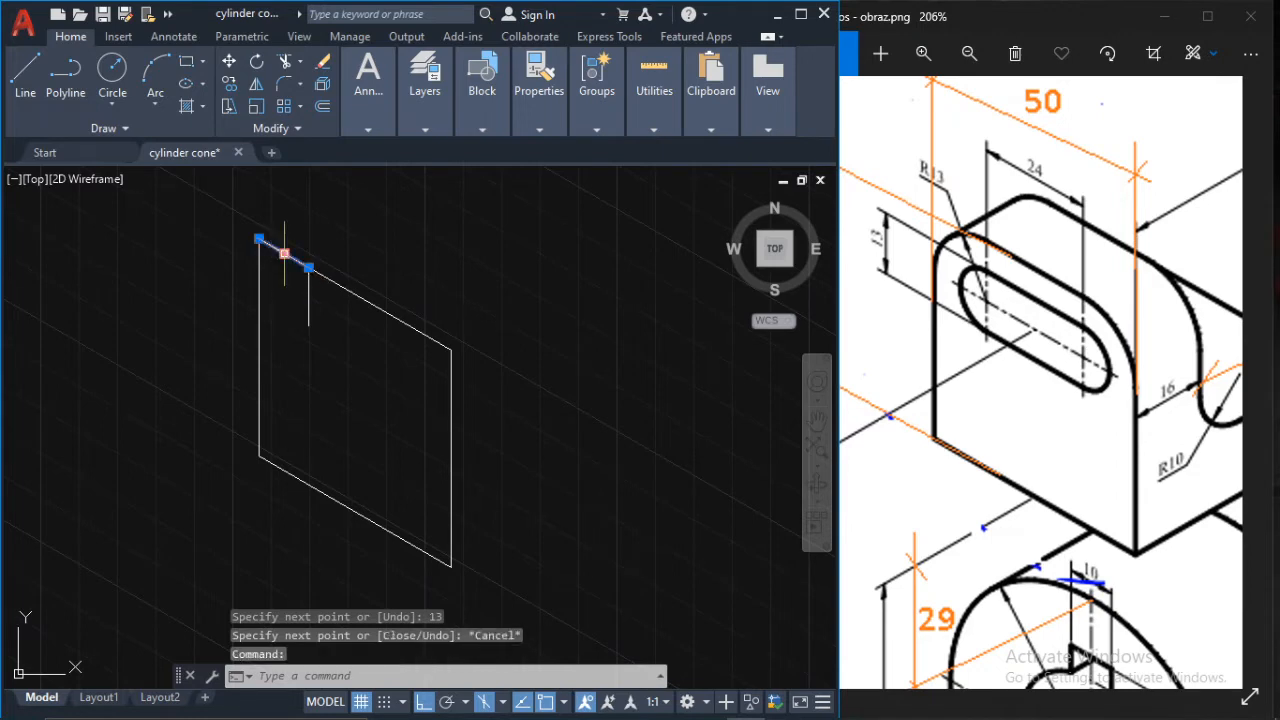
key(Delete)
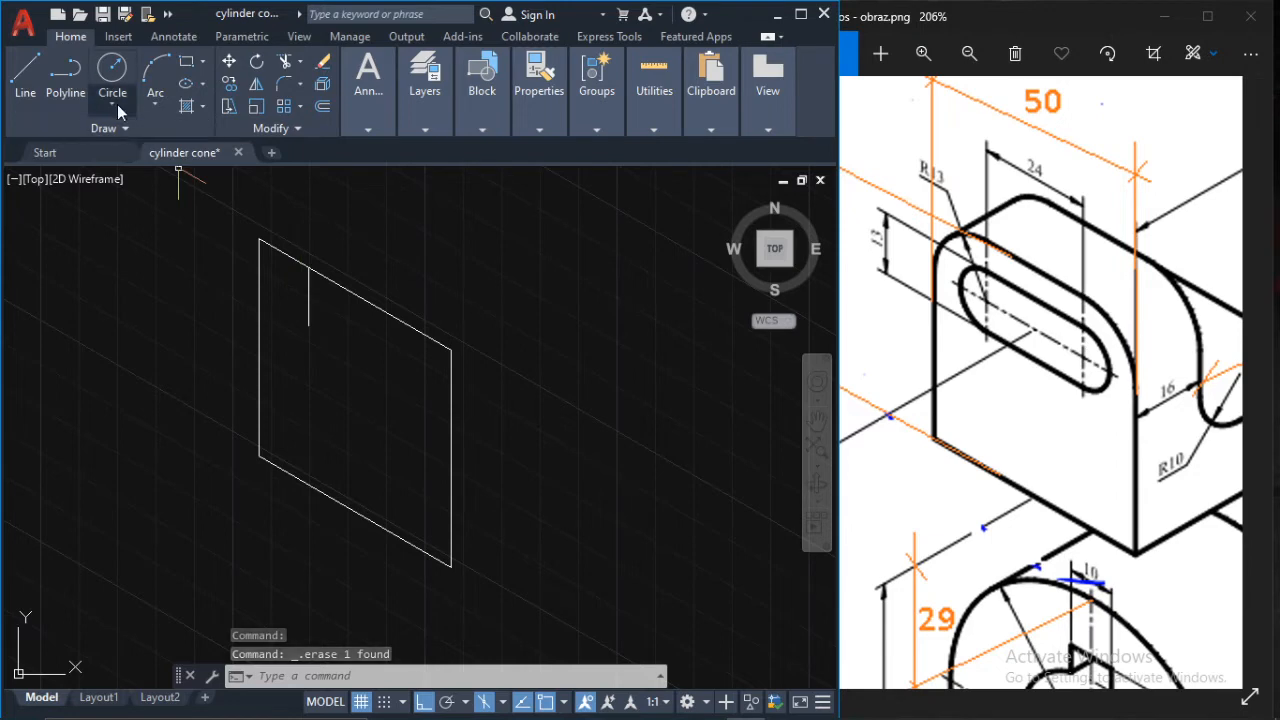
- Draw an isocircle centred on the short vertical line's lower end, with the radius reaching that line's upper end
text(e)
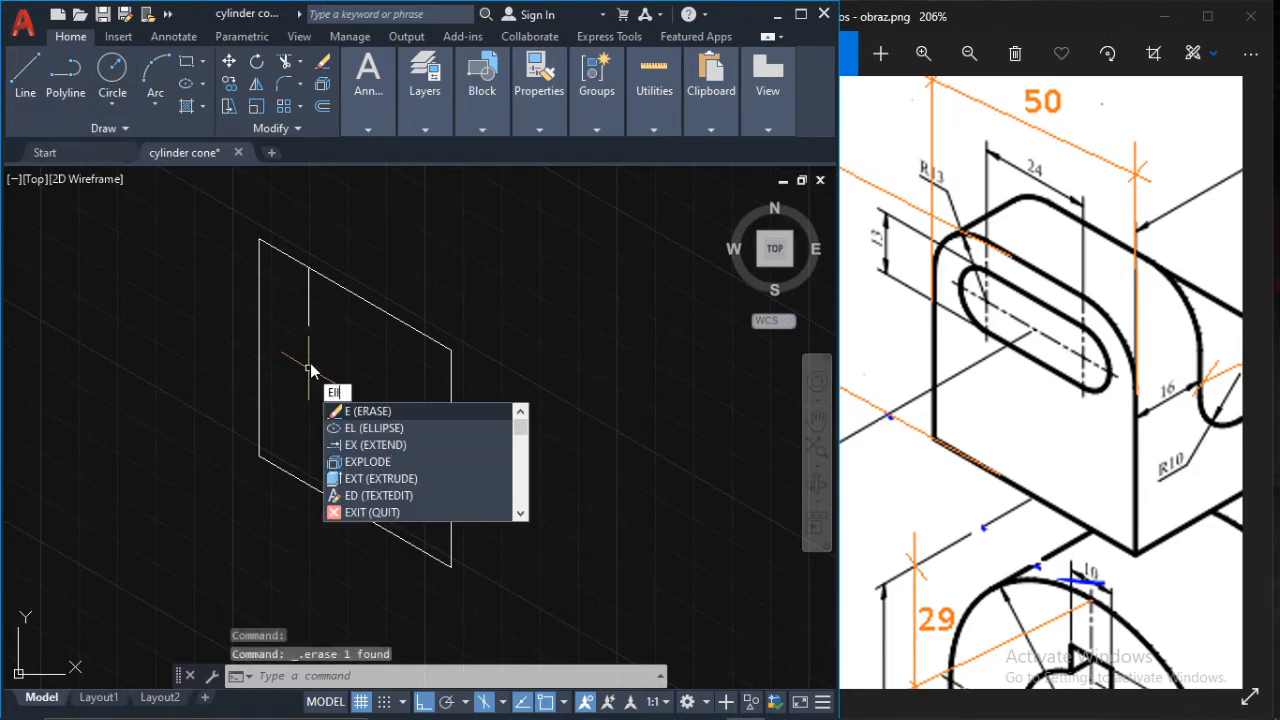
text(ll)
click(378, 412)
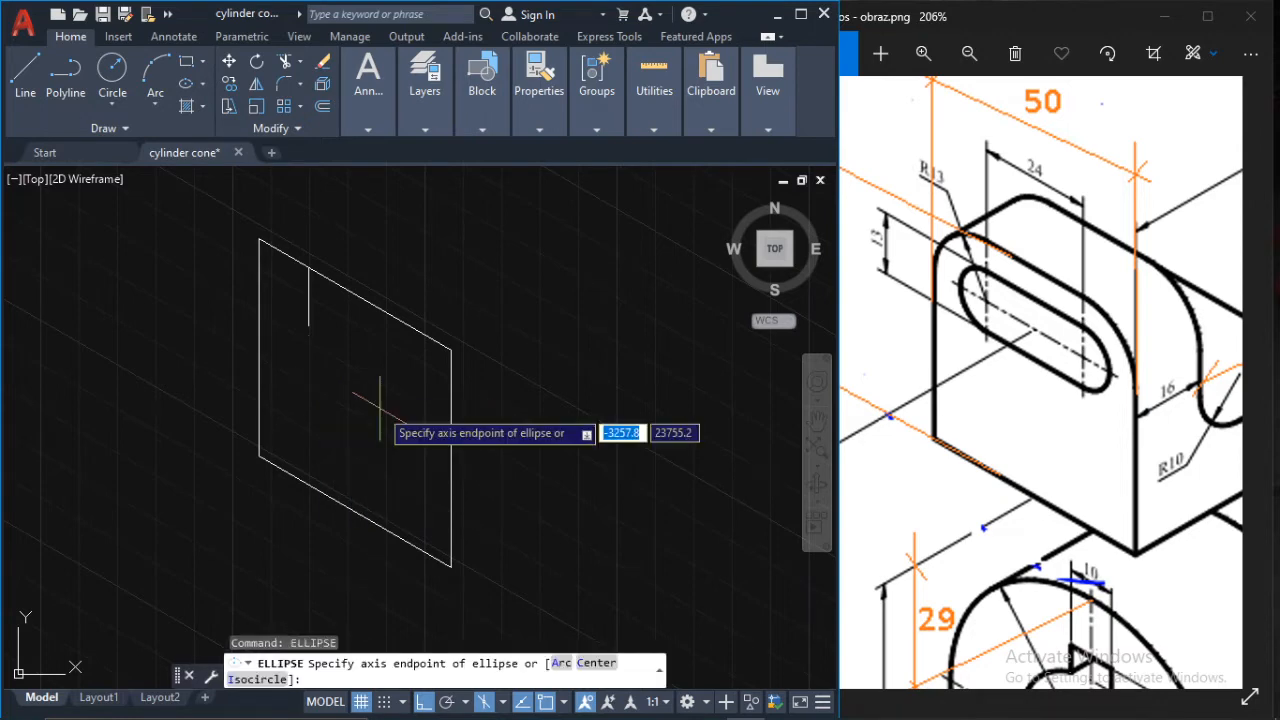
text(i)
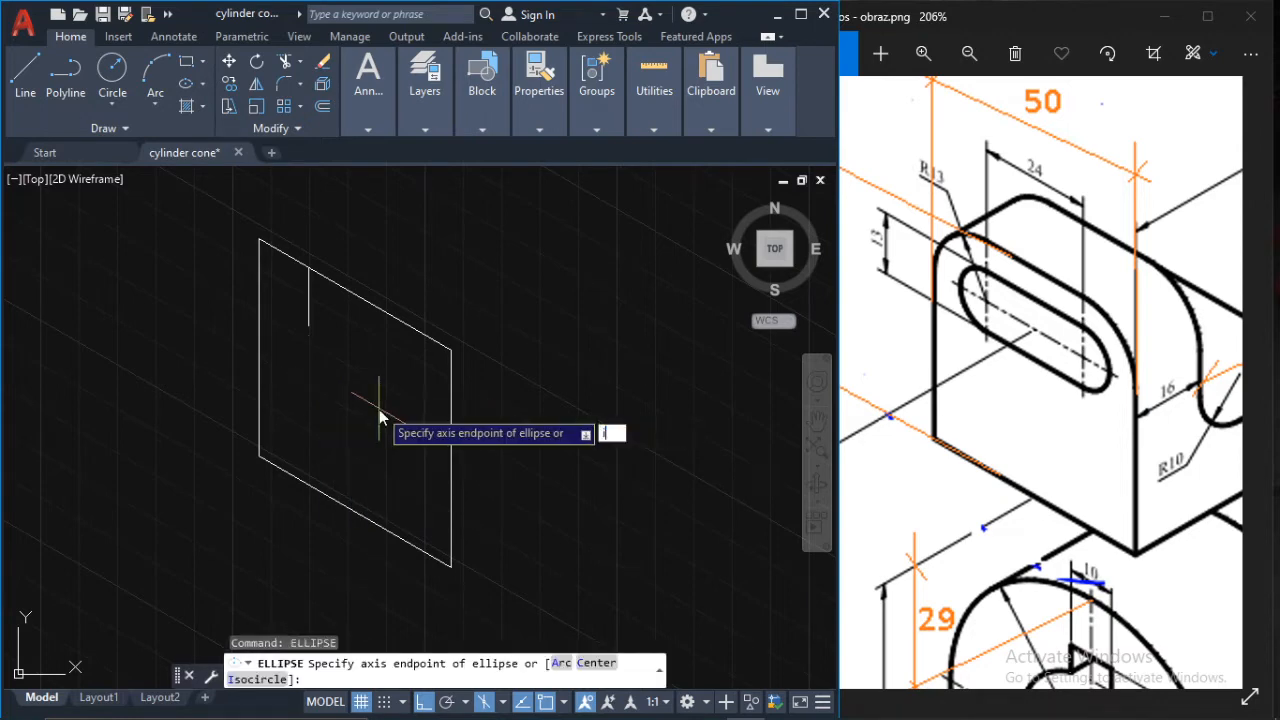
key(Return)
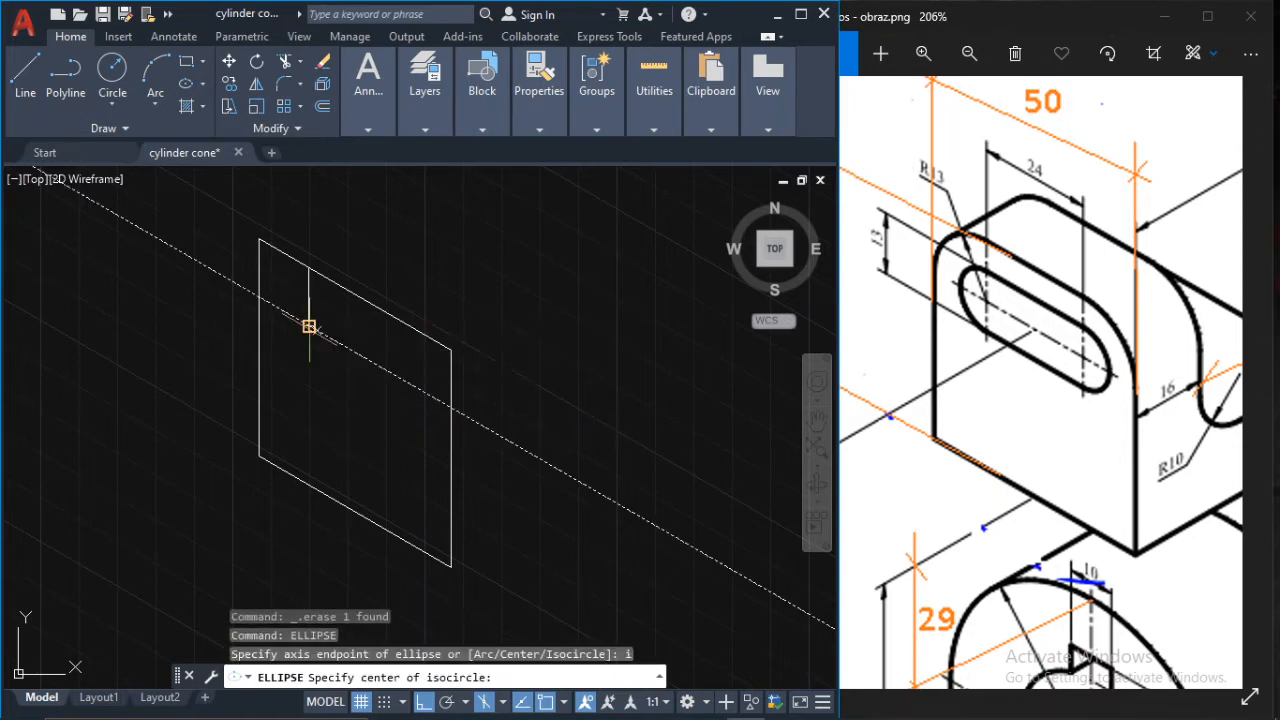
click(309, 326)
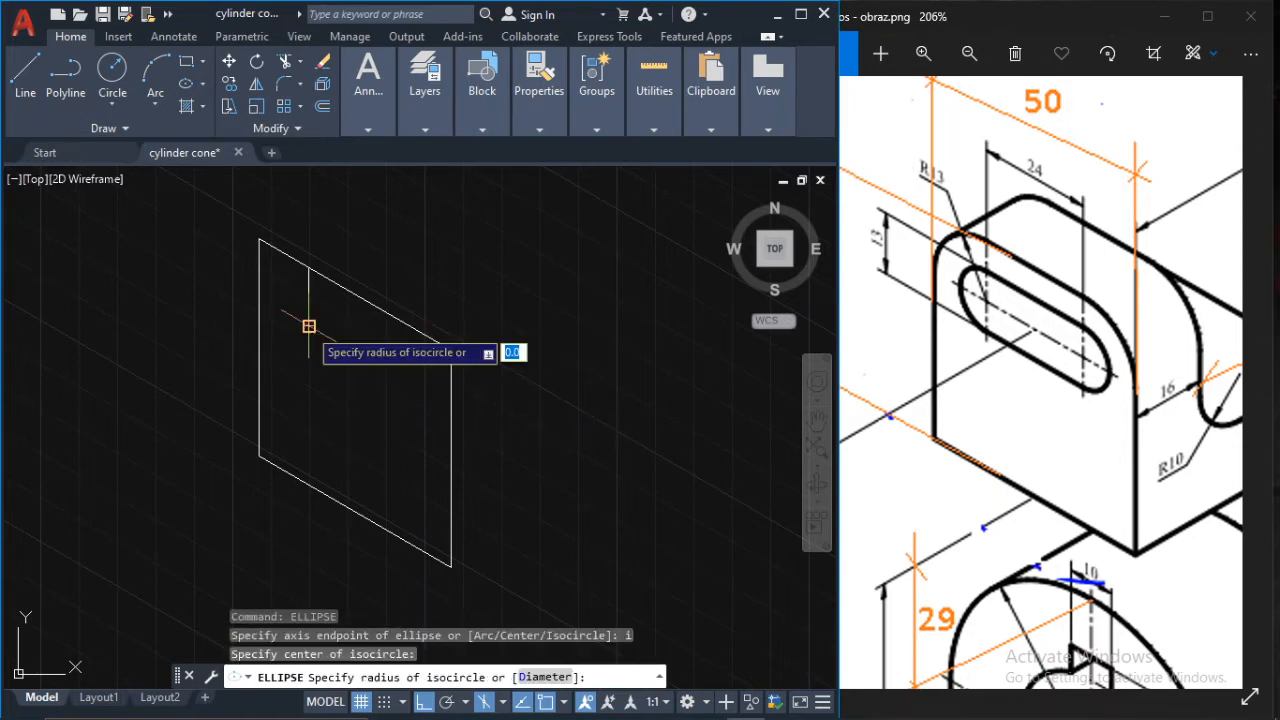
click(309, 268)
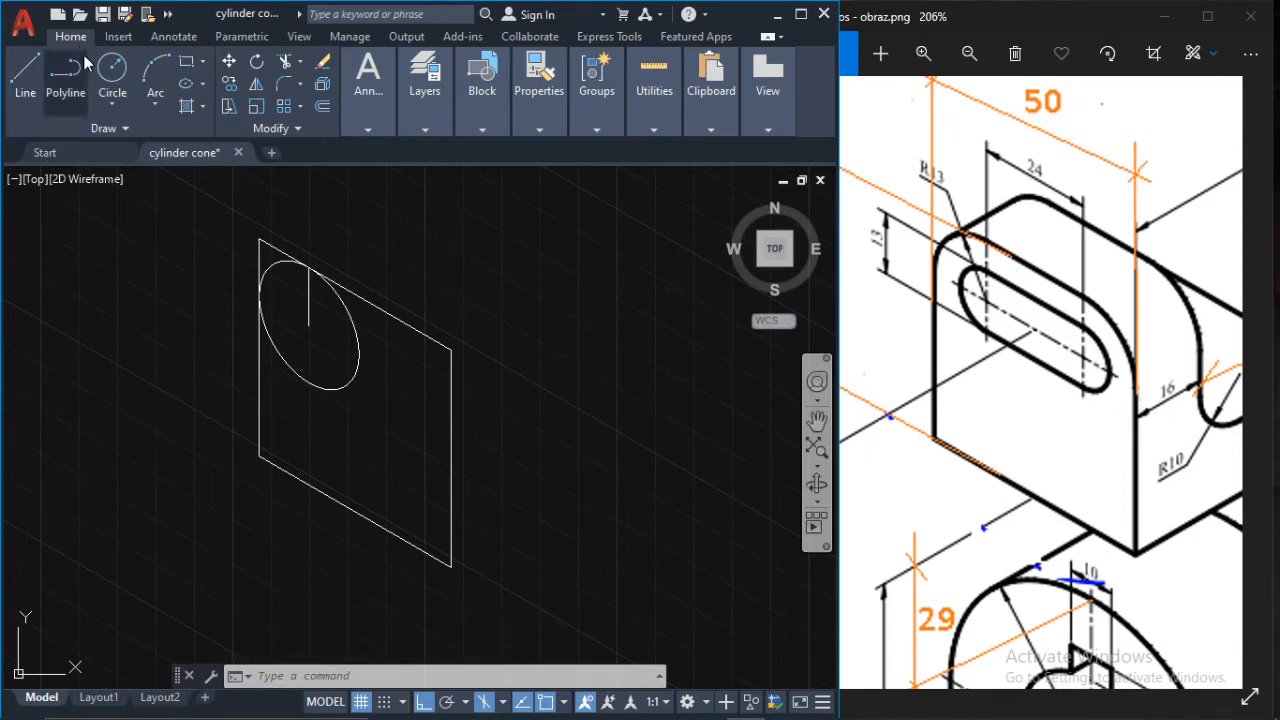
- Draw a 24-unit line at 330° from the isocircle's centre to locate the second rounded corner's centre
click(31, 72)
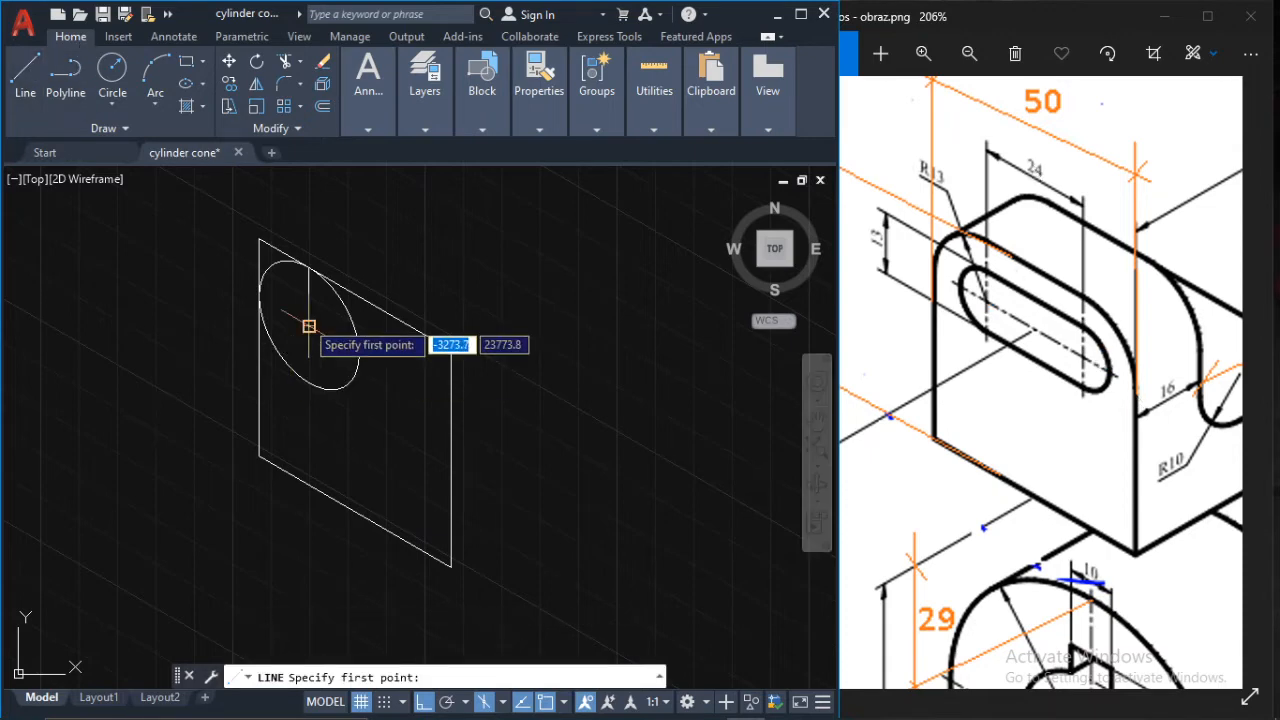
click(309, 326)
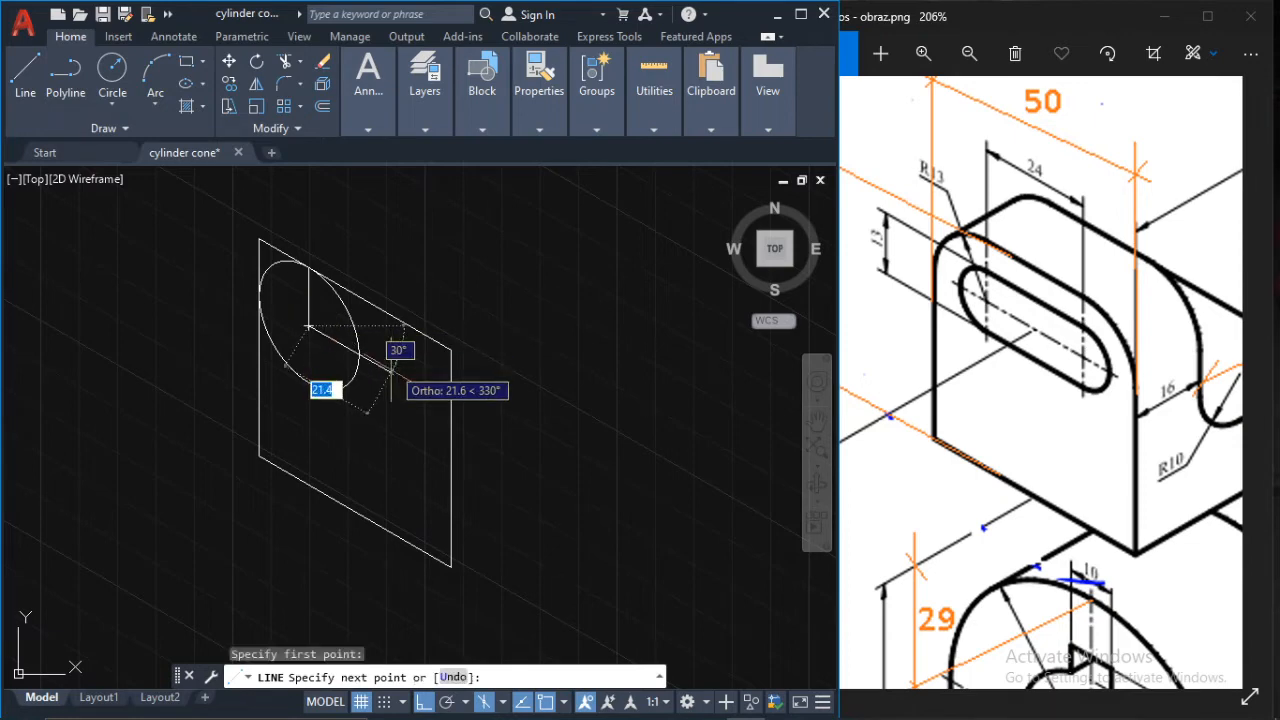
text(24)
key(Return)
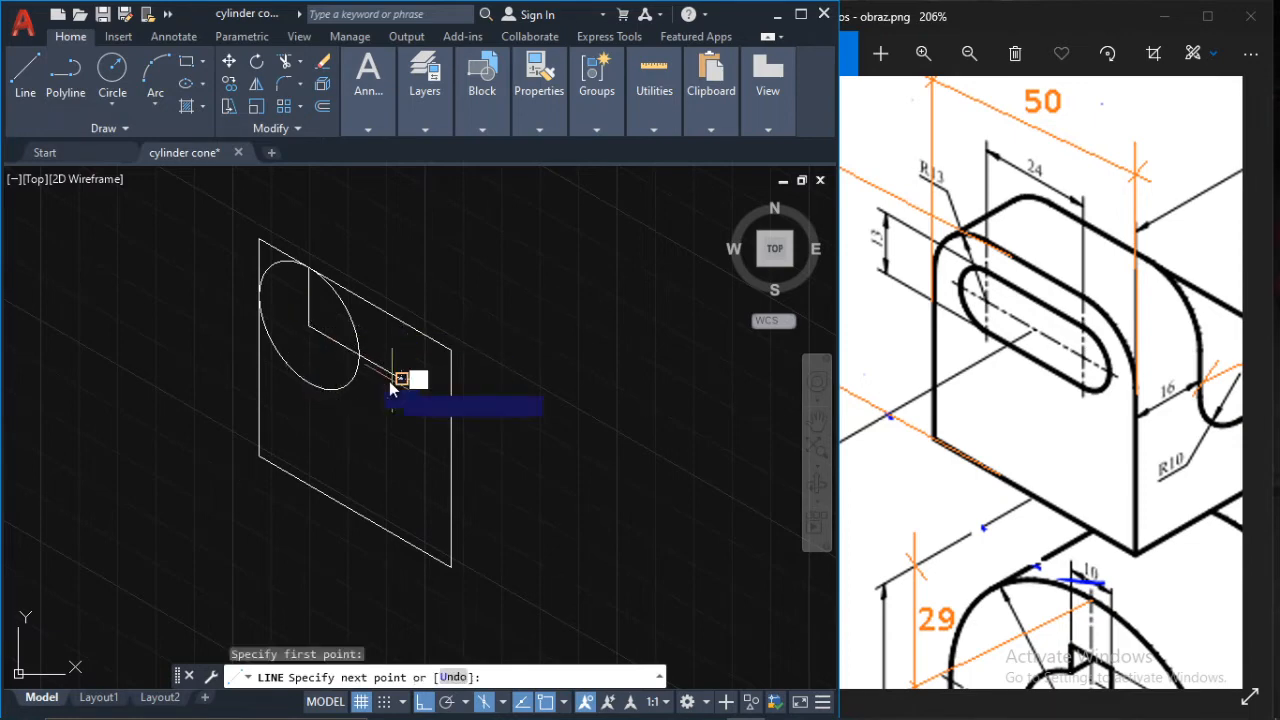
key(Escape)
click(398, 391)
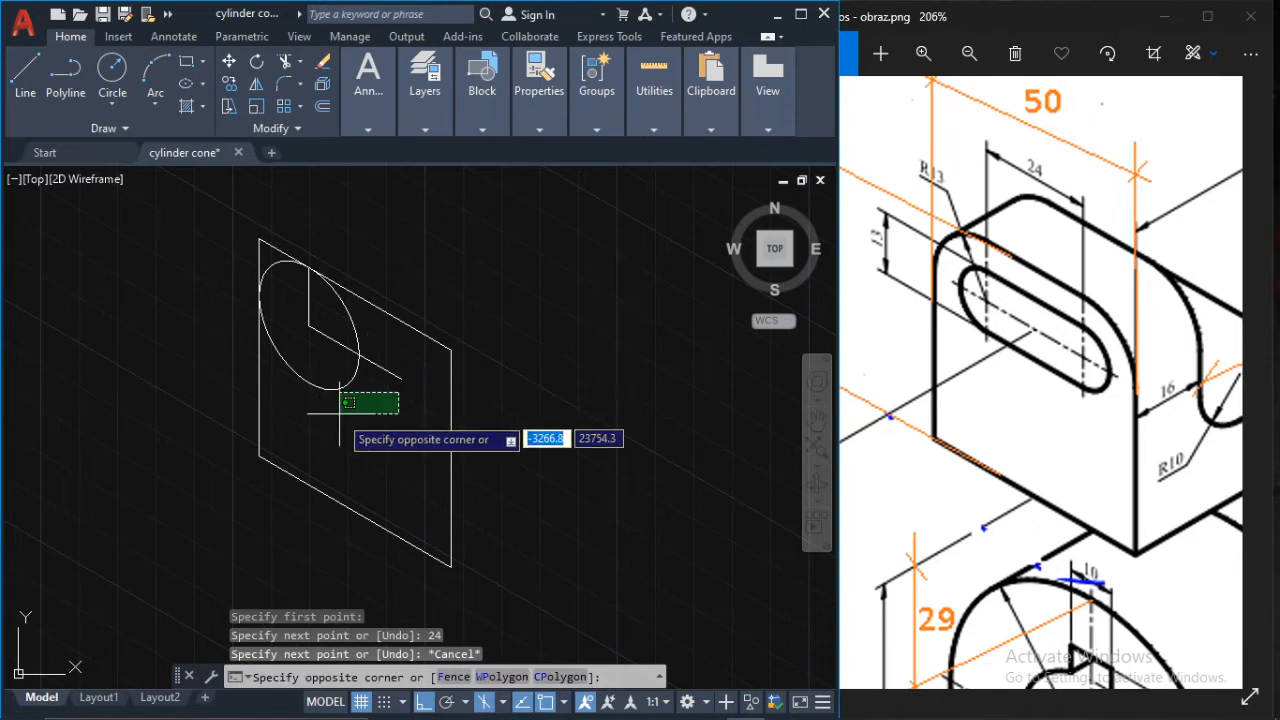
key(Escape)
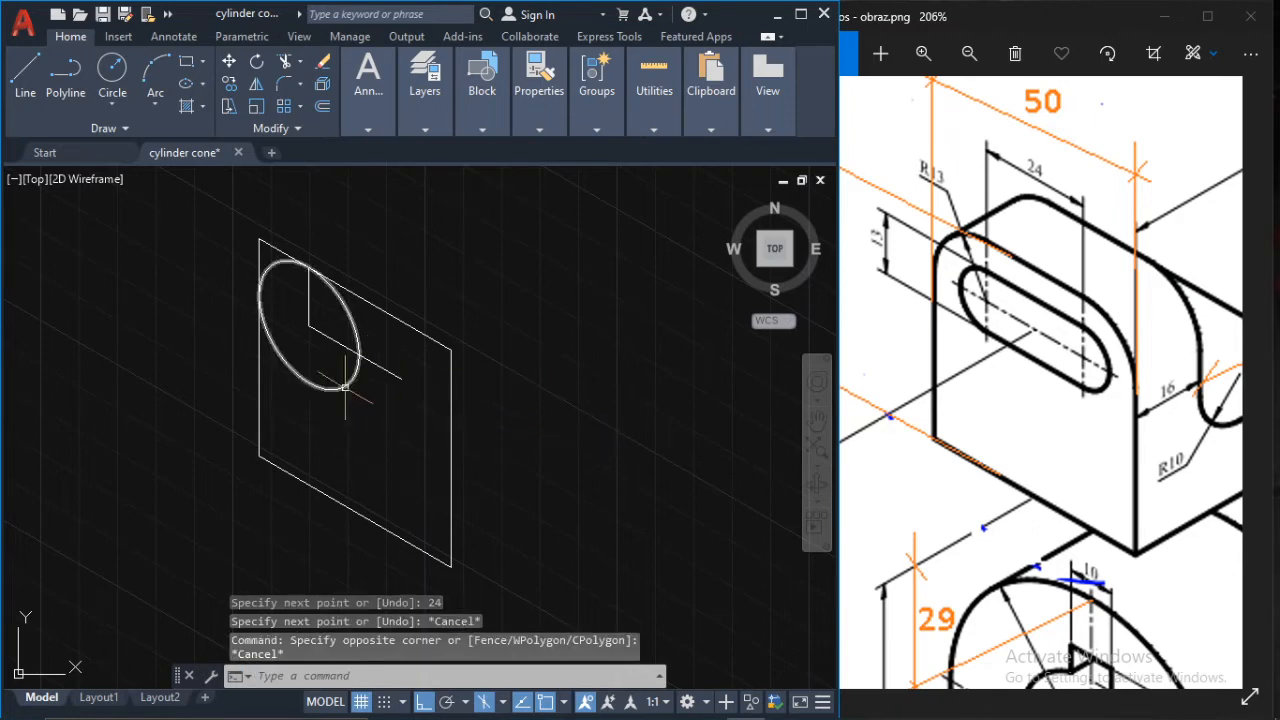
- Copy the isocircle from its centre to the far end of the 24-unit line
click(344, 386)
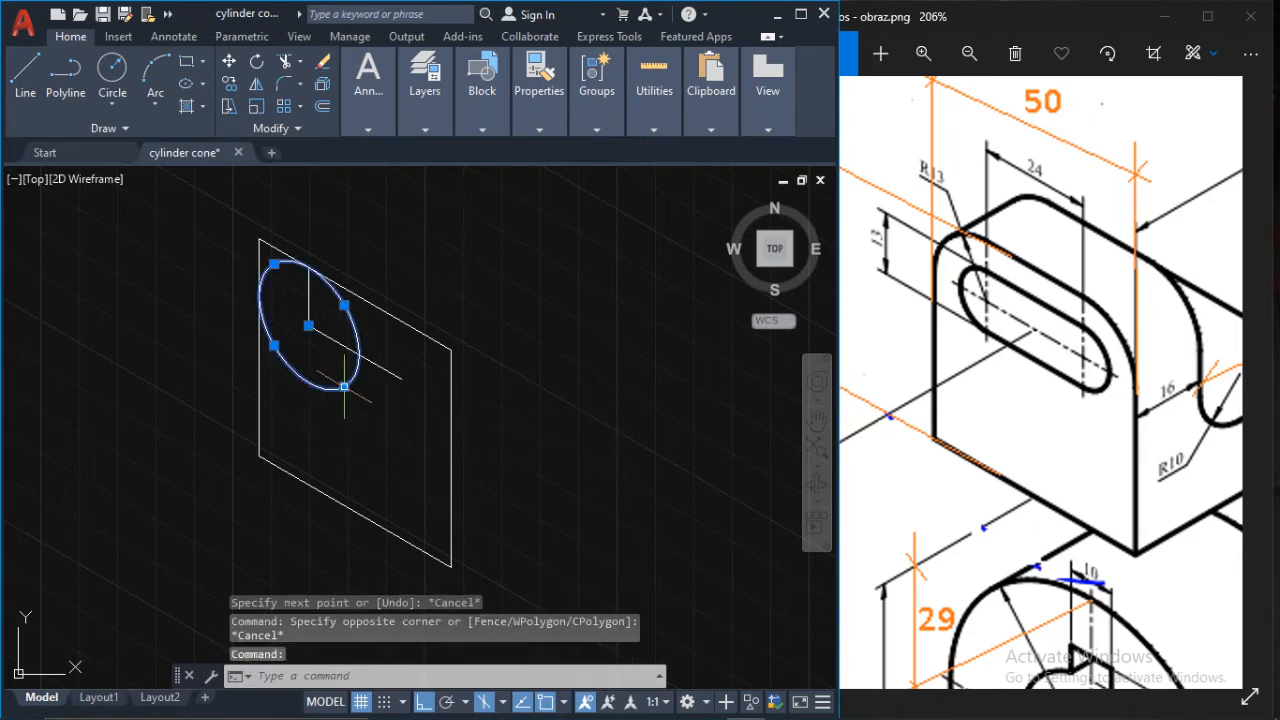
click(228, 86)
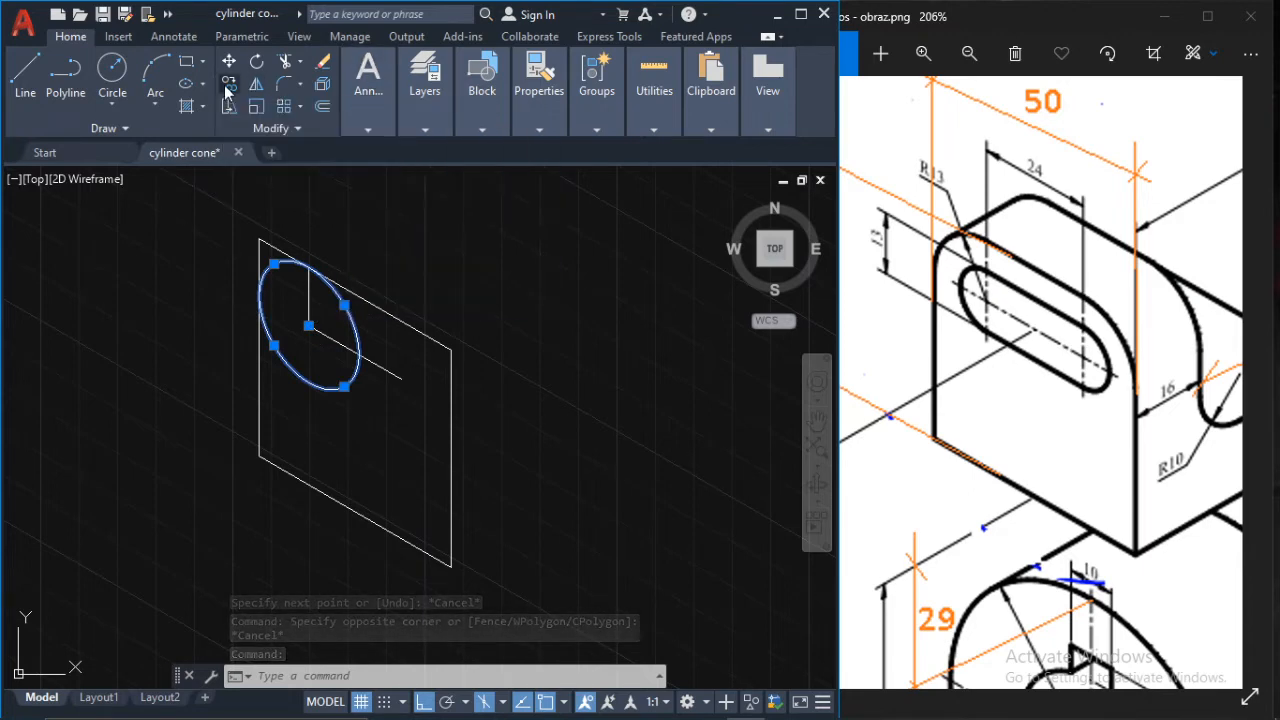
click(307, 324)
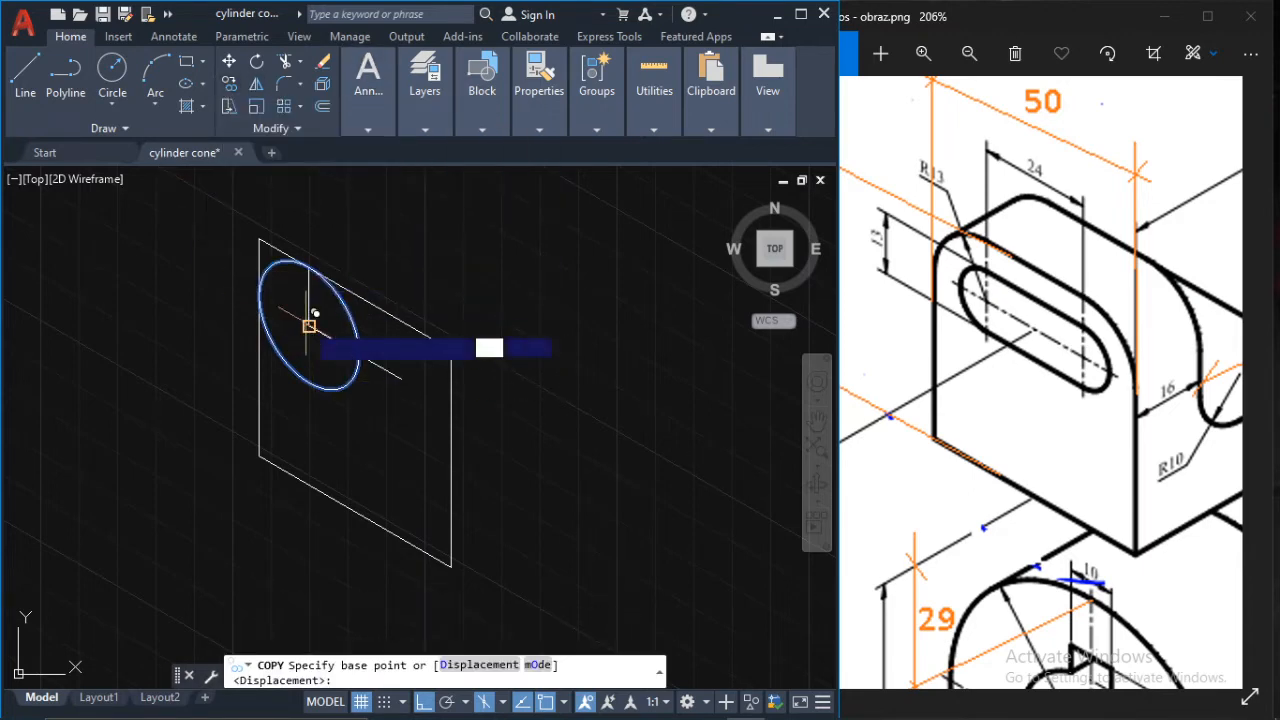
click(400, 376)
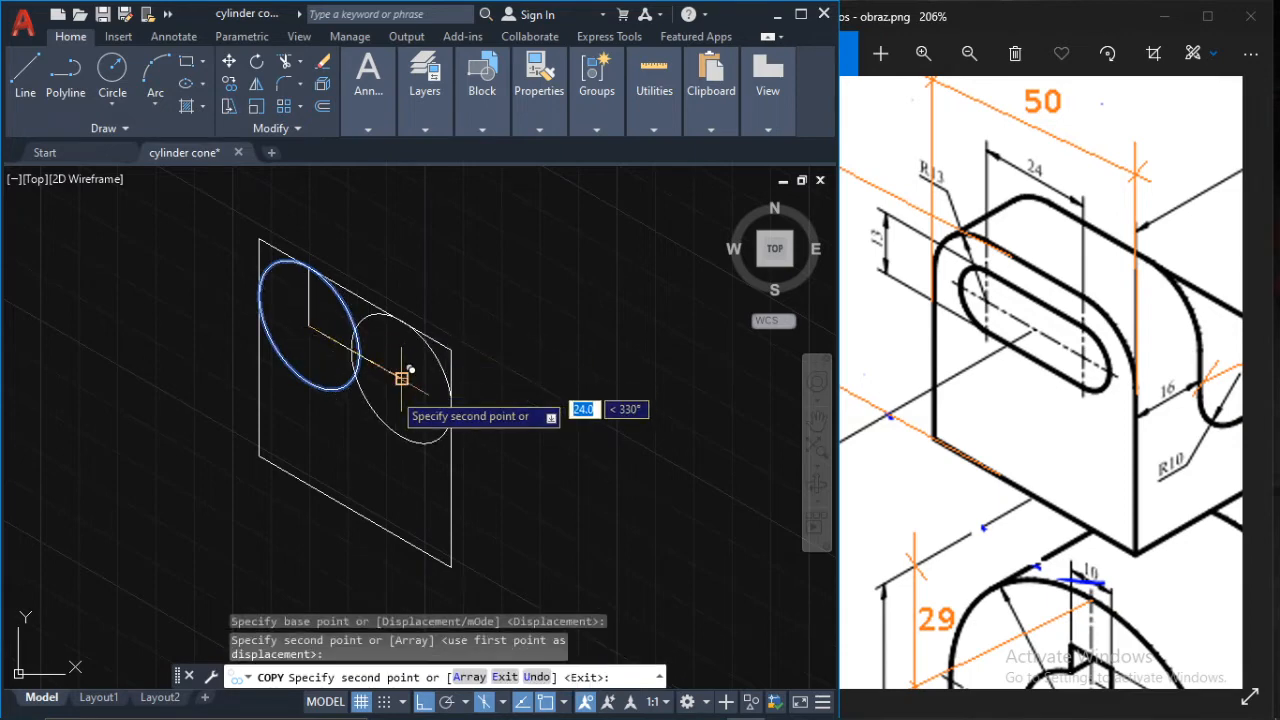
key(Escape)
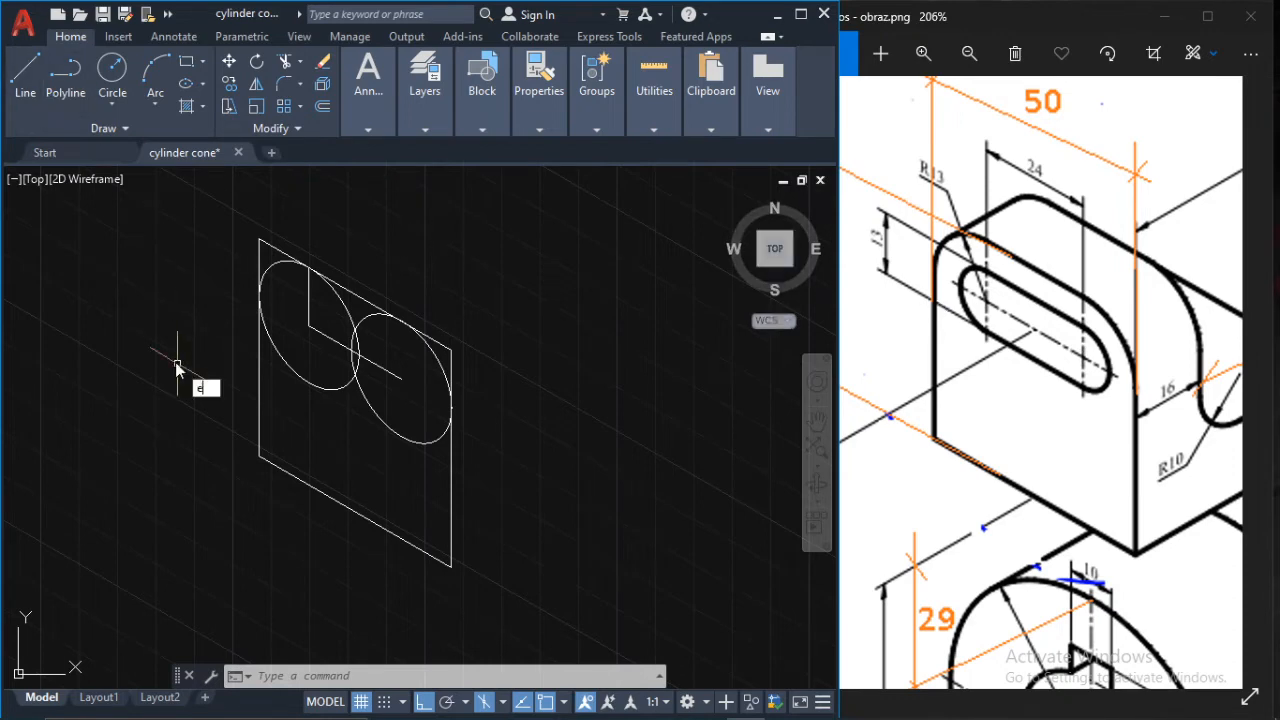
- Draw a smaller isocircle on the first isocircle's centre for the slot end, entering 6,5 as its radius
text(l)
key(Return)
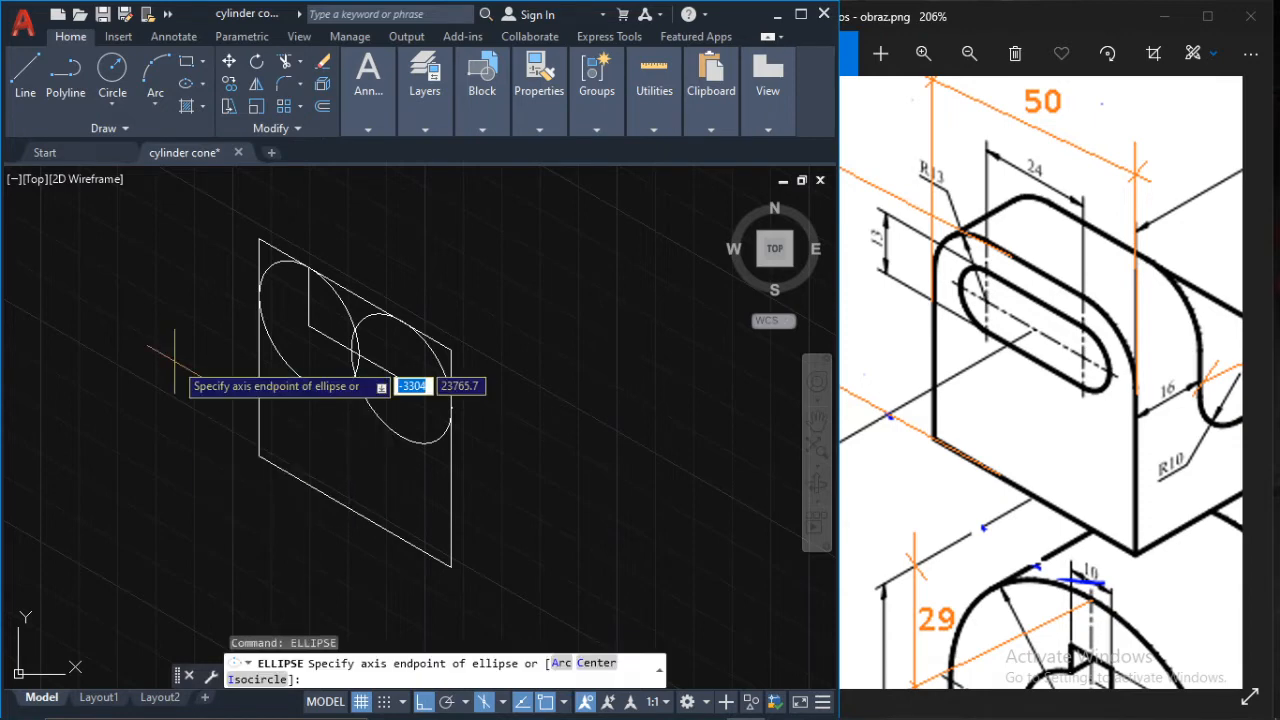
text(i)
key(Return)
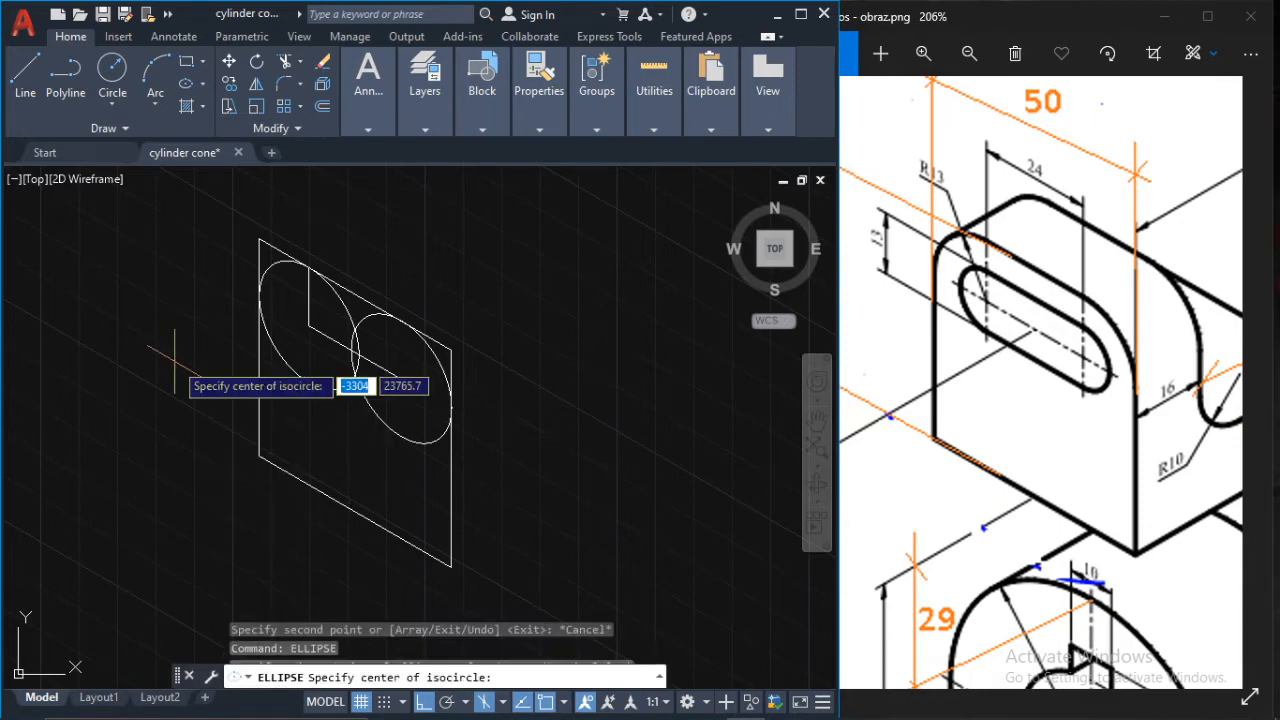
click(309, 326)
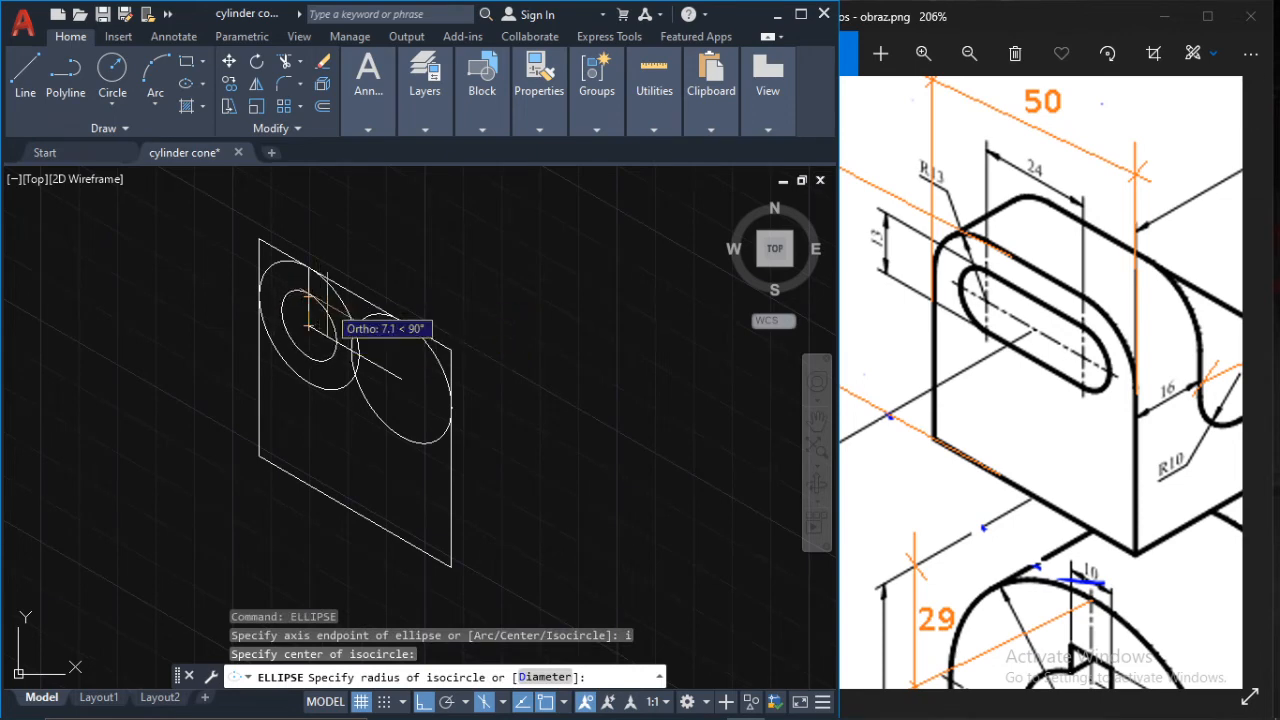
text(6)
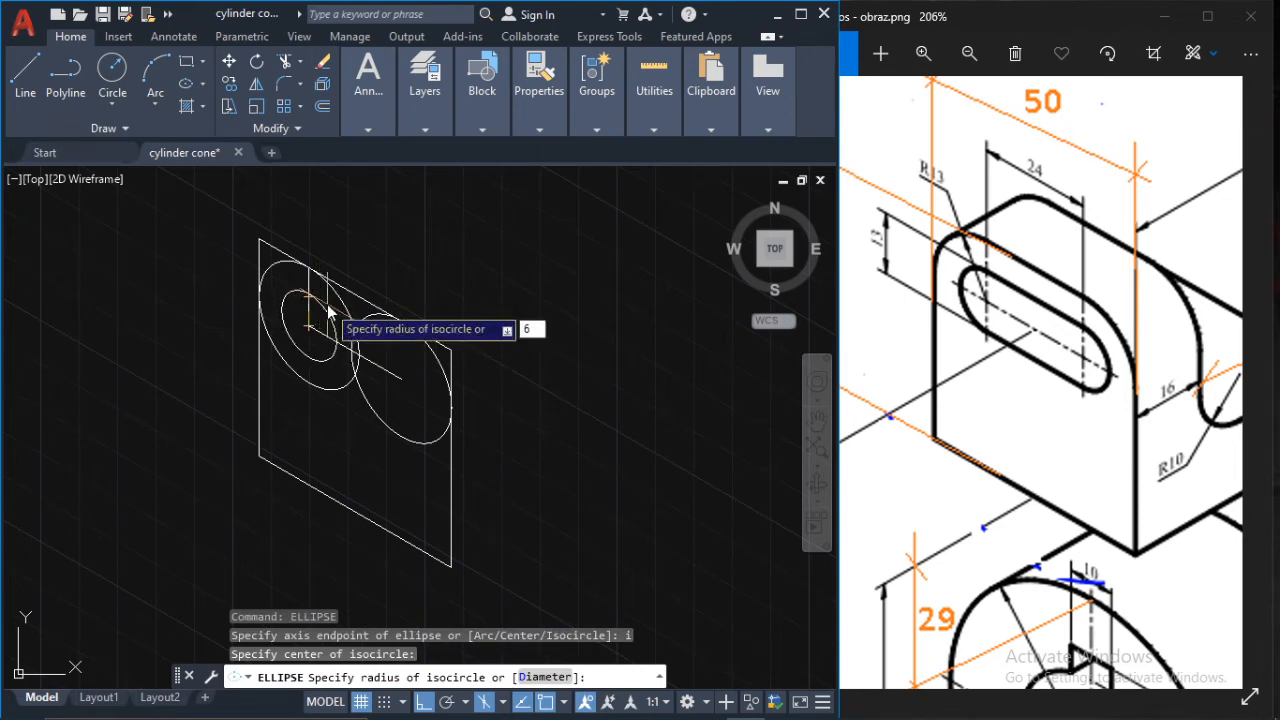
key(Tab)
text(5)
key(Return)
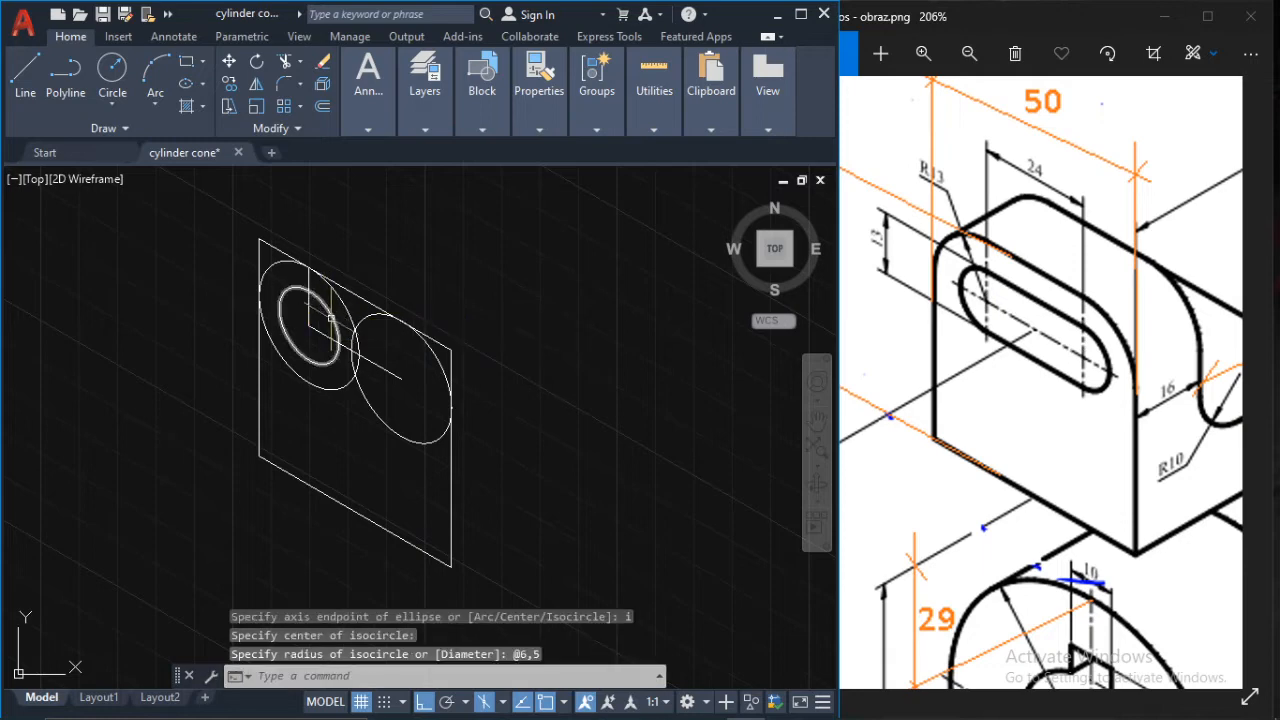
- Copy the small isocircle from its centre to the far end of the 24-unit centre line
click(330, 314)
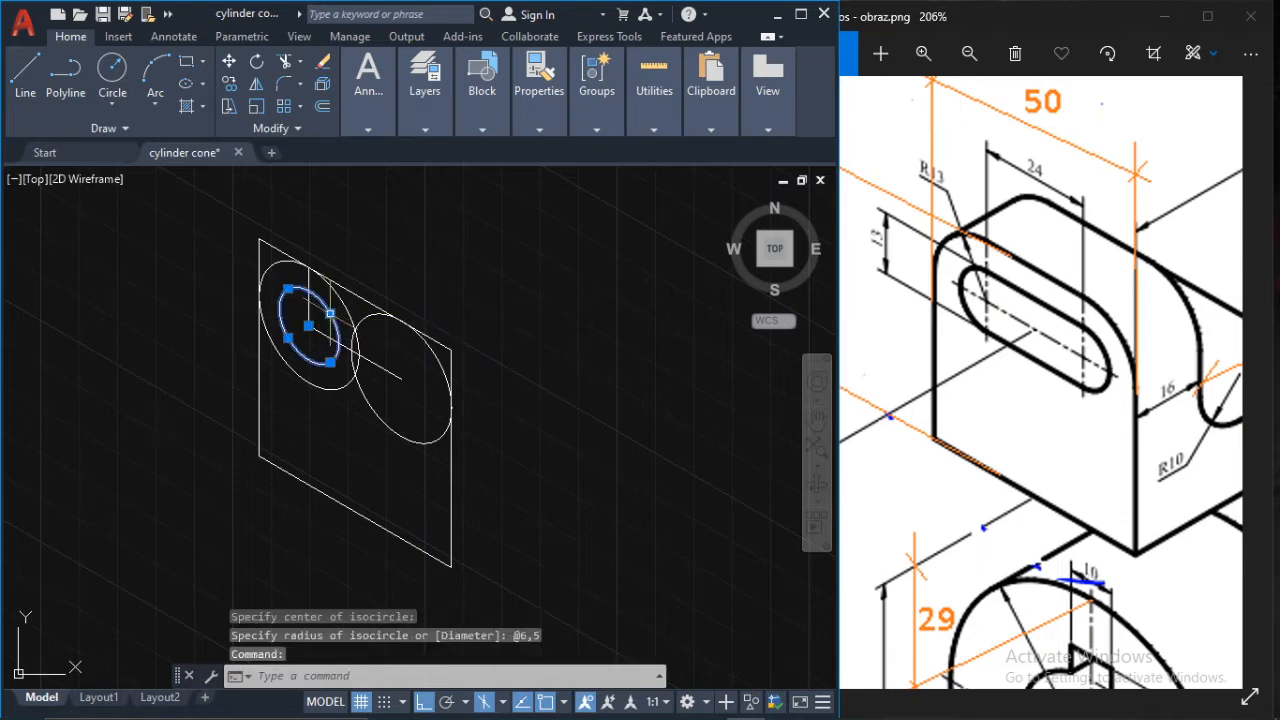
click(231, 85)
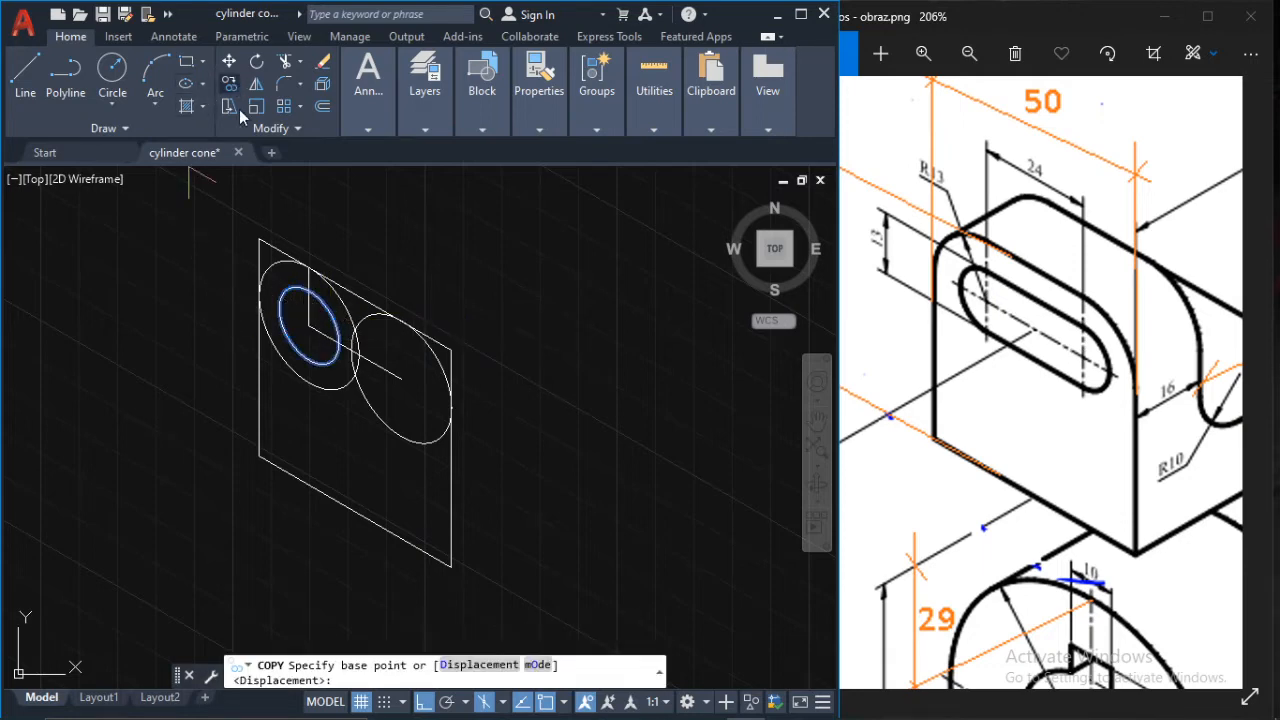
click(309, 326)
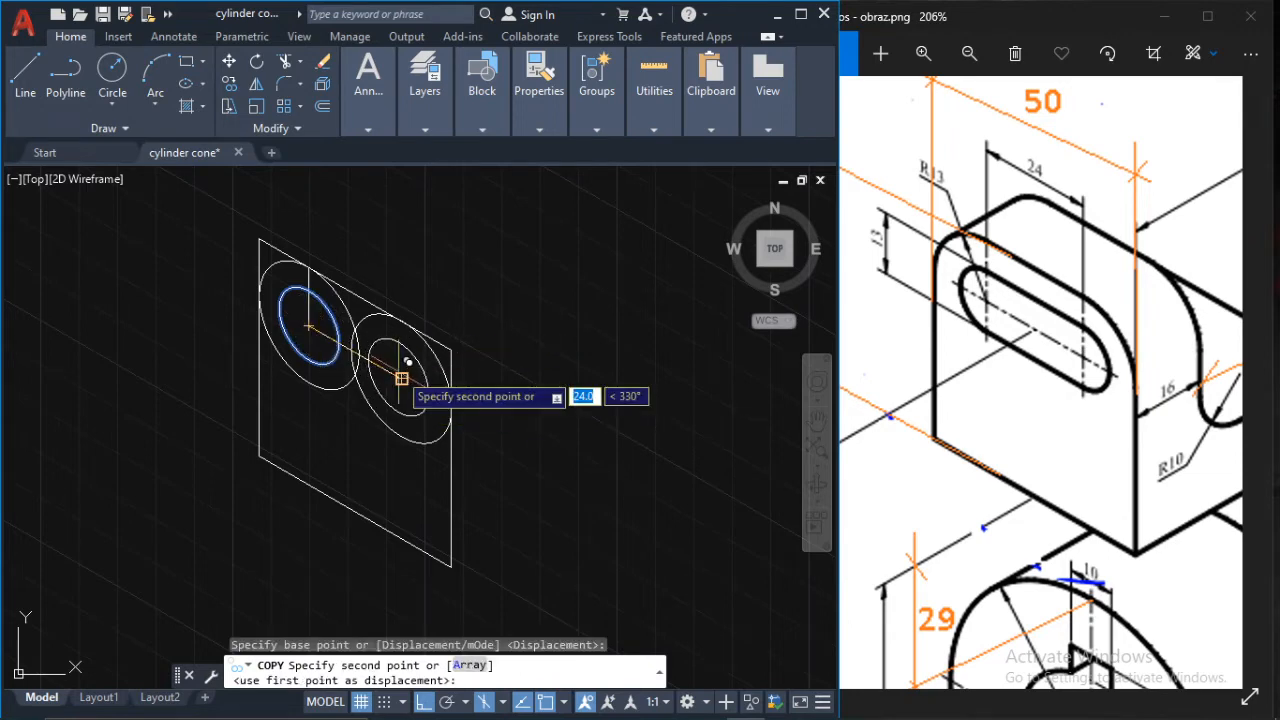
click(407, 362)
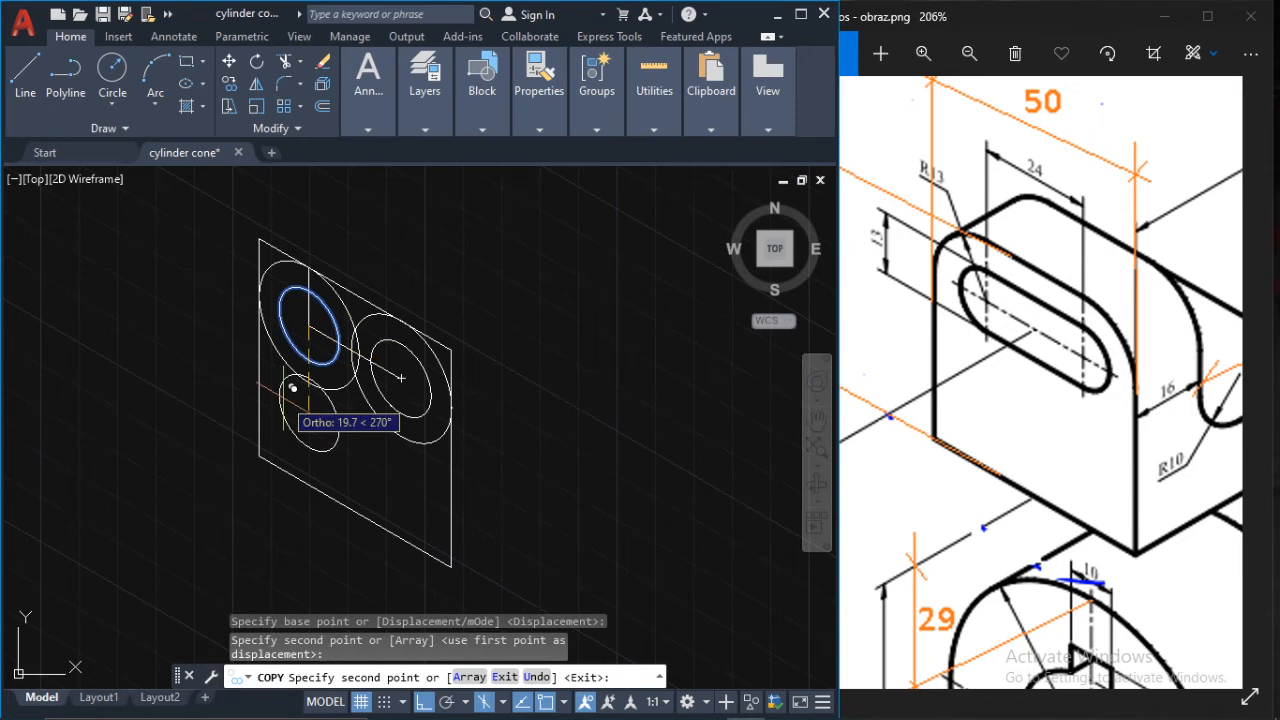
key(Escape)
scroll(396, 372, up, 5)
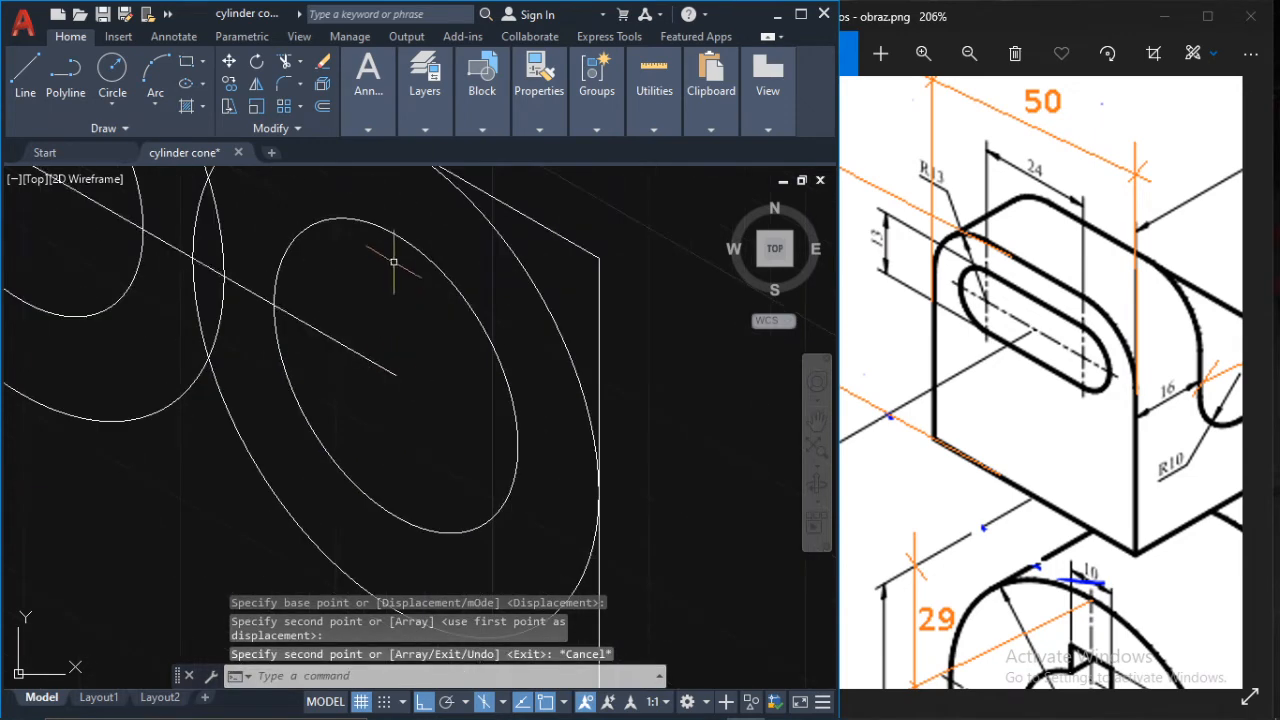
click(30, 78)
scroll(392, 370, up, 6)
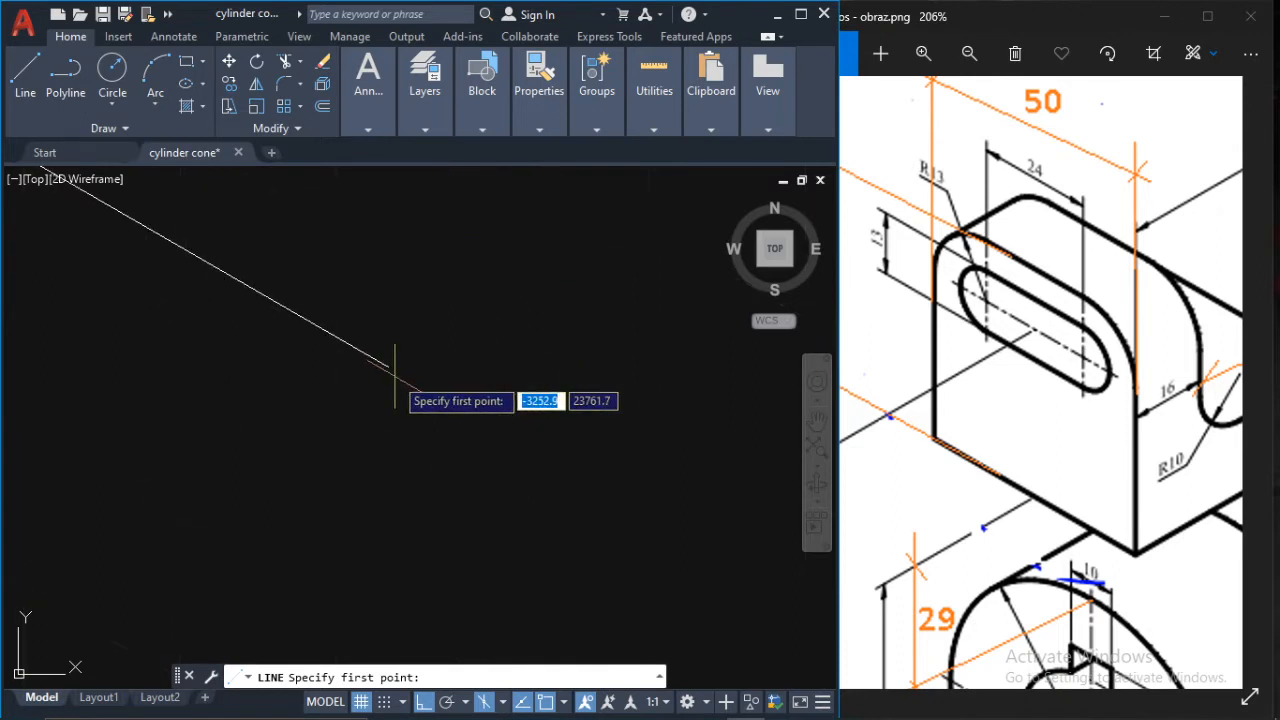
scroll(395, 376, up, 3)
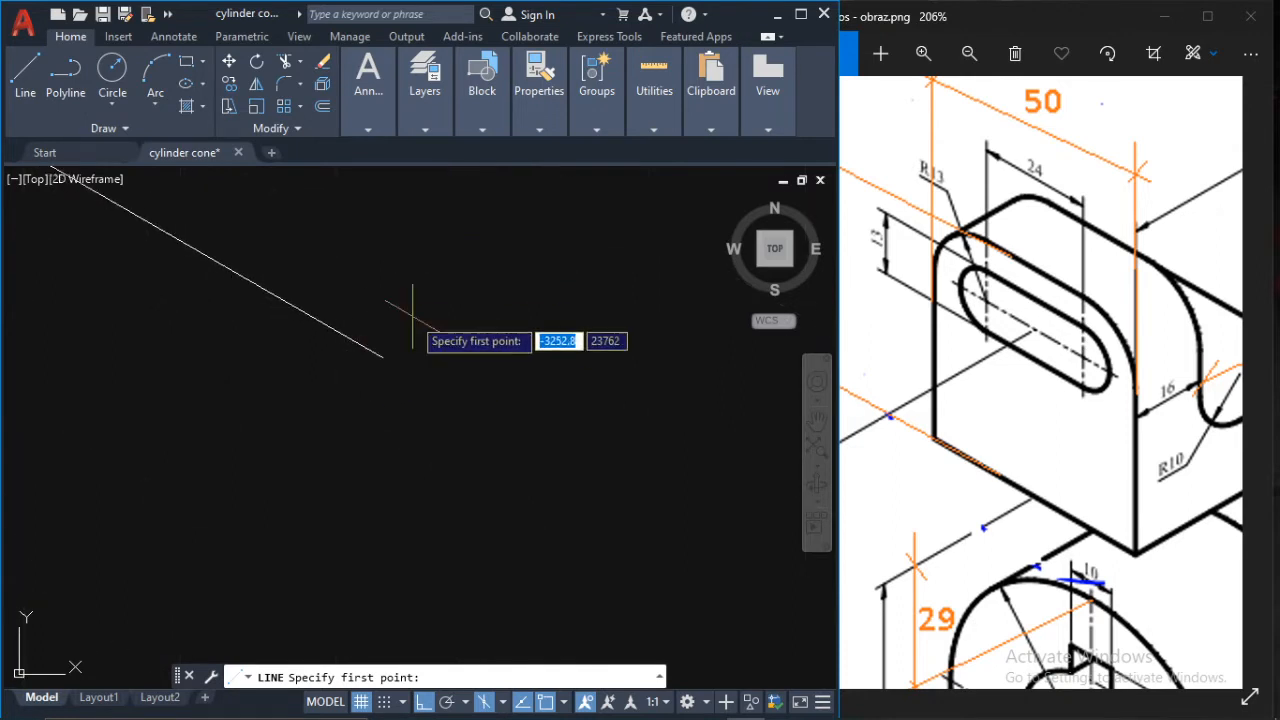
scroll(412, 318, down, 3)
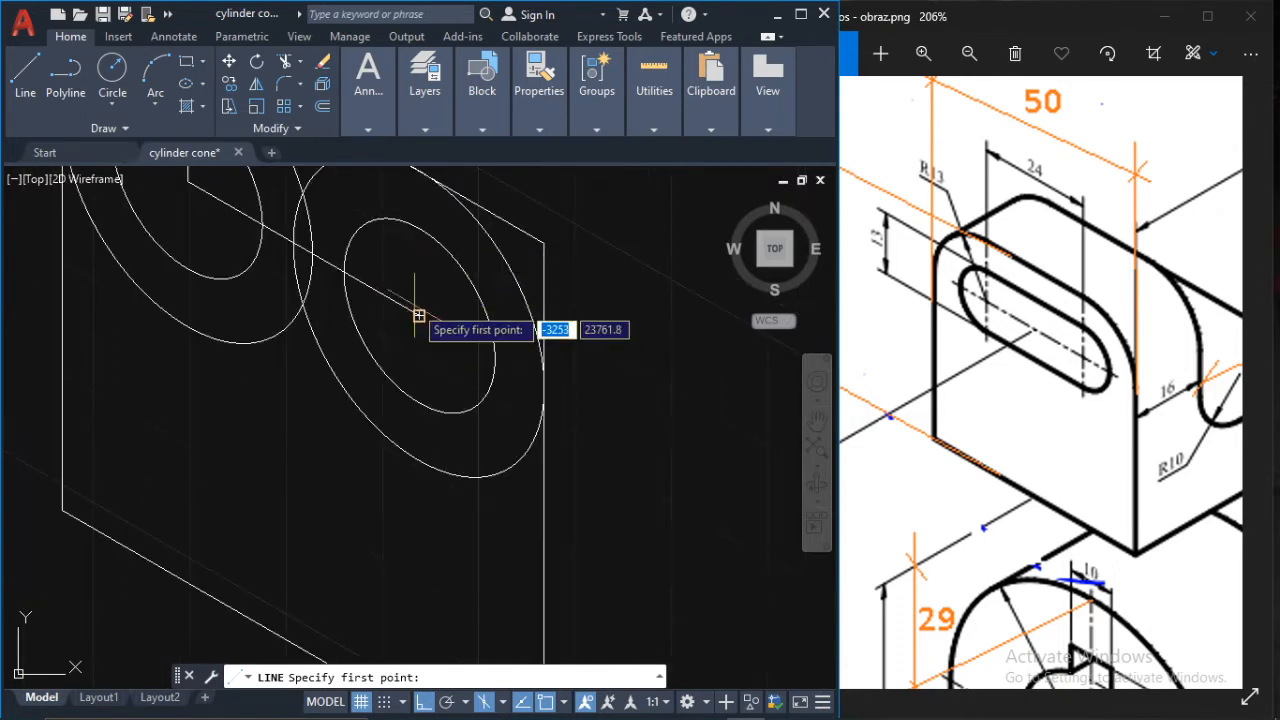
key(Escape)
scroll(405, 261, down, 4)
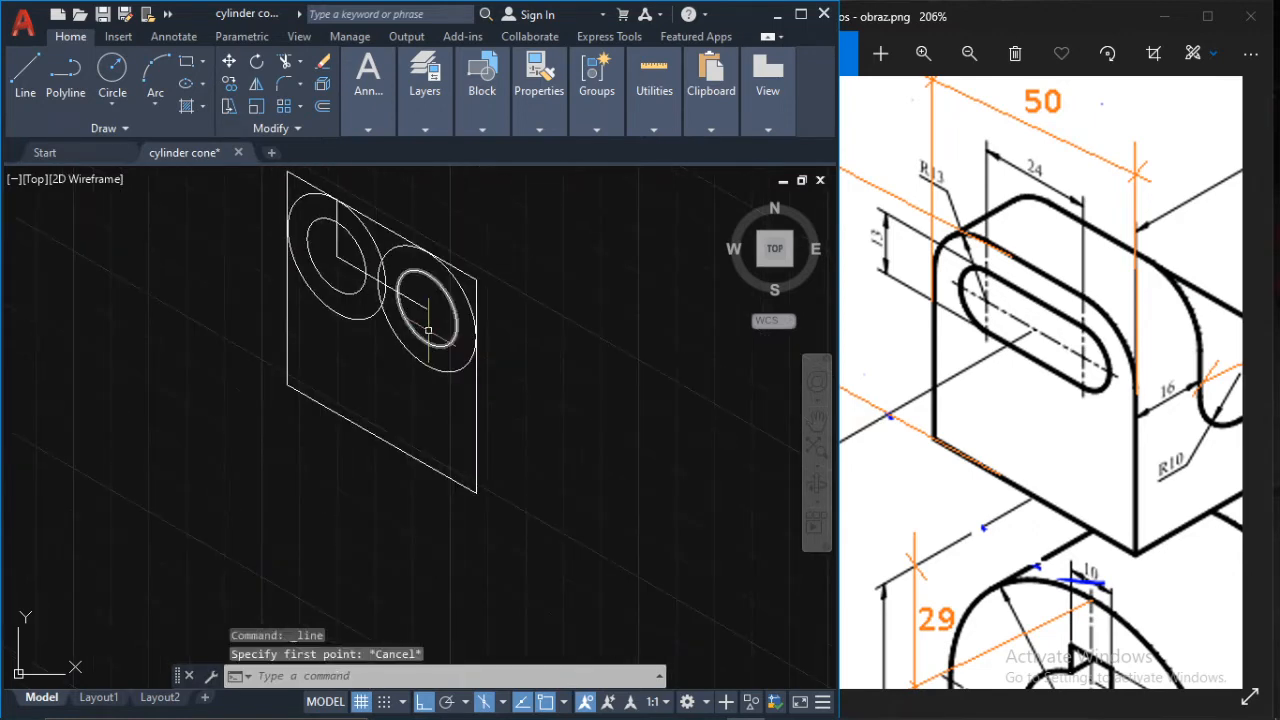
scroll(422, 345, up, 2)
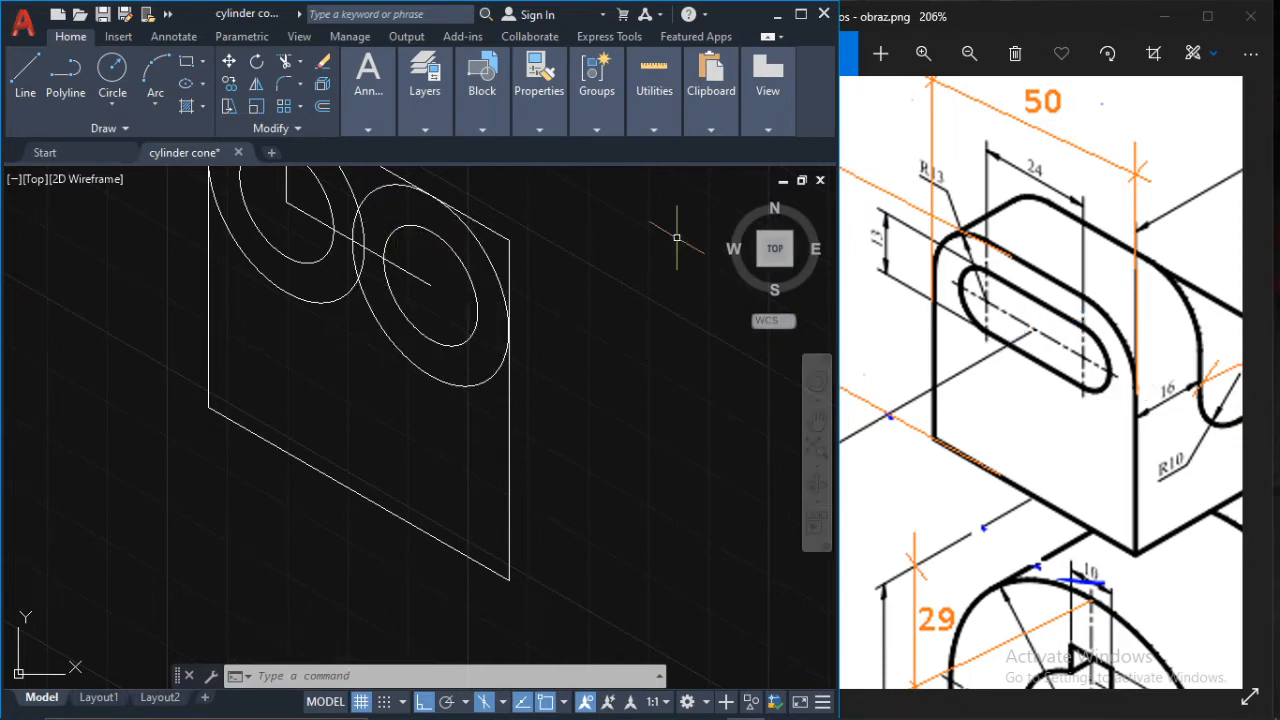
- Draw the slot's 24-unit upper edge at 330° from the first small isocircle's intersection with the short vertical line to the second small isocircle
click(564, 703)
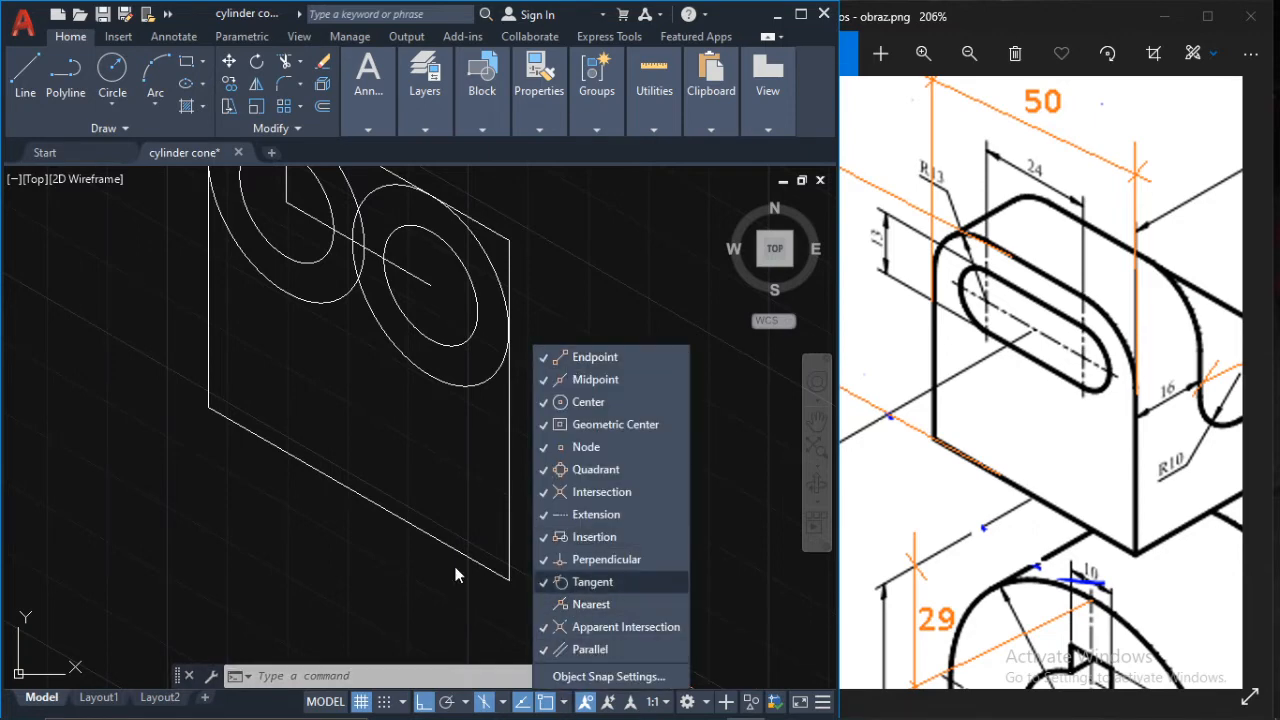
click(18, 75)
scroll(440, 320, down, 2)
scroll(386, 309, up, 5)
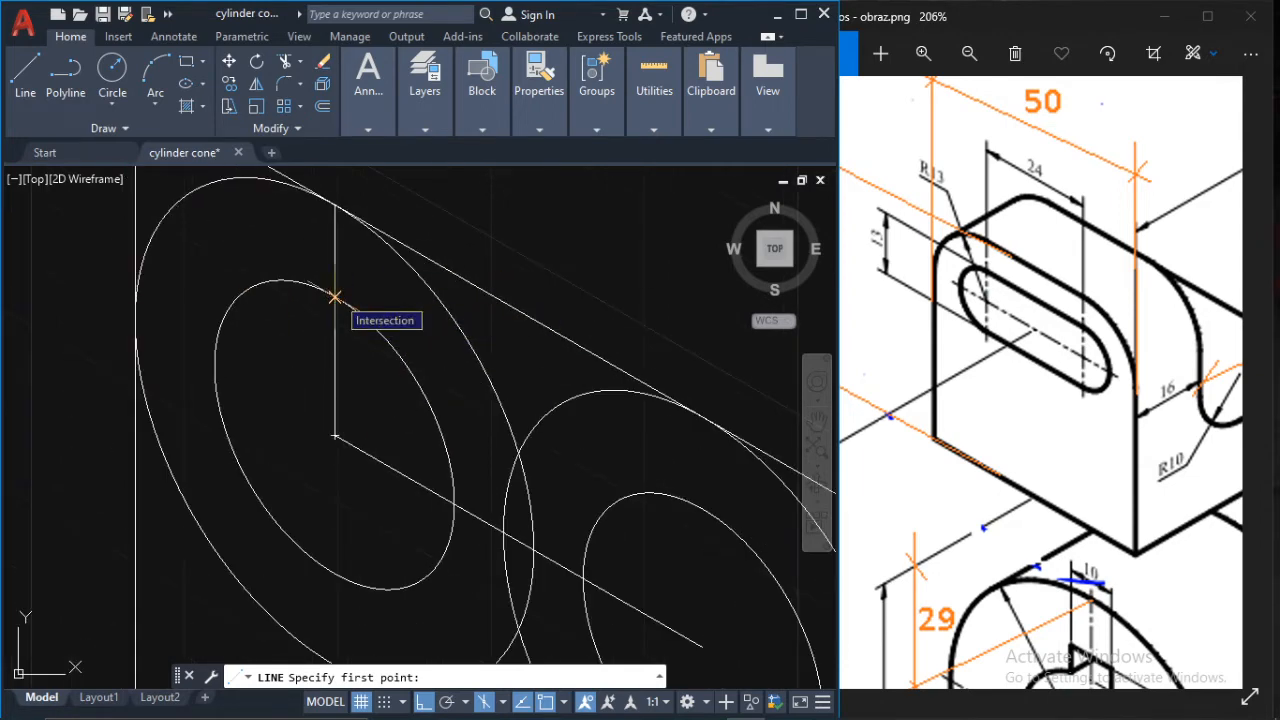
click(335, 298)
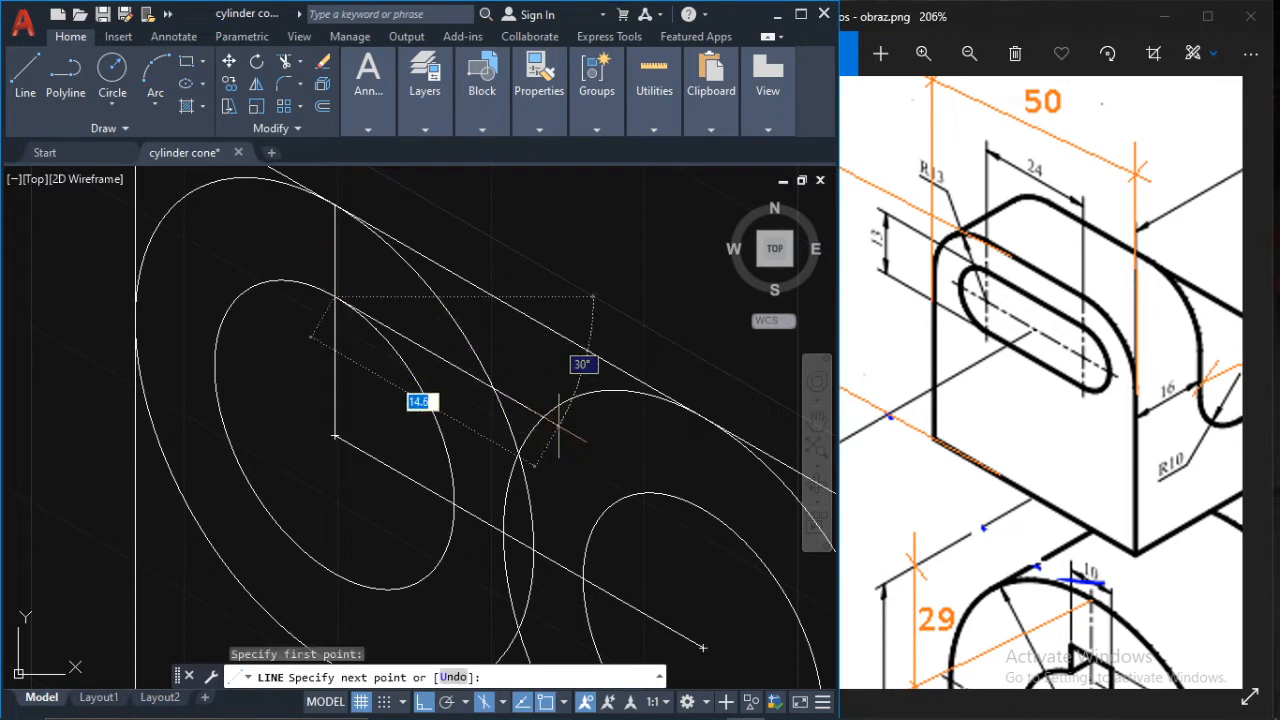
middle_drag(550, 455, 405, 393)
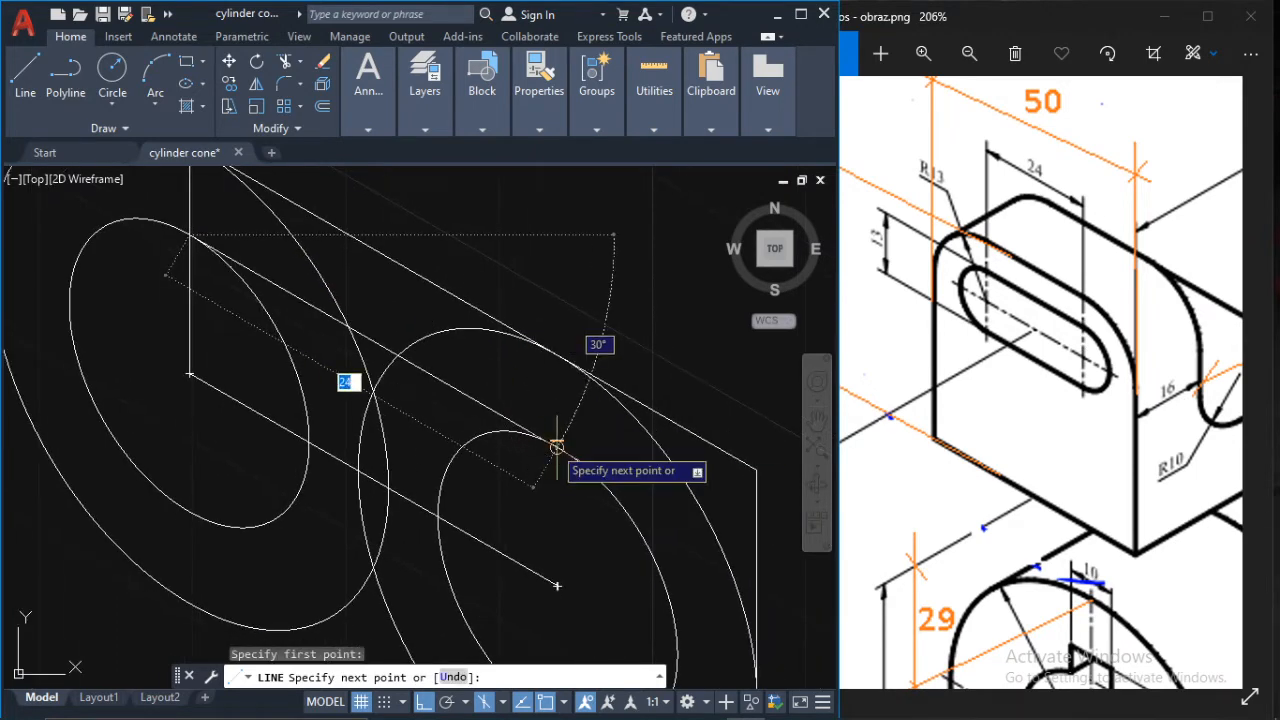
click(557, 447)
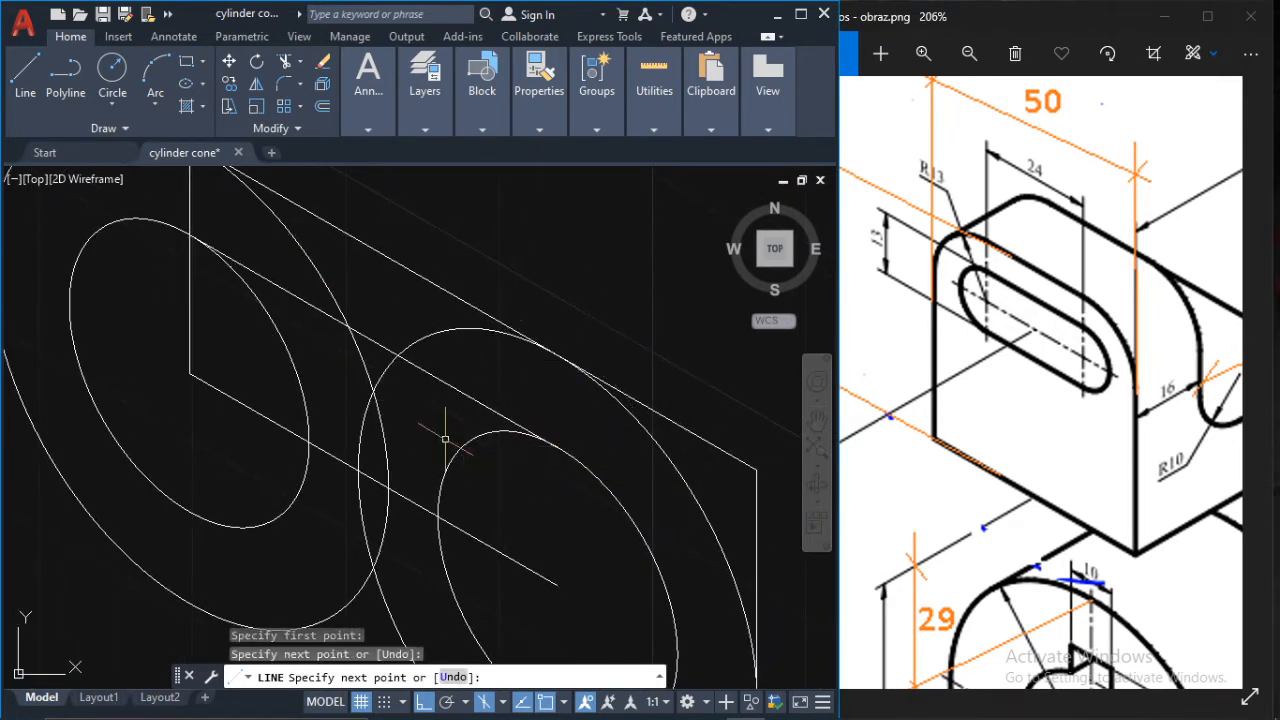
key(Escape)
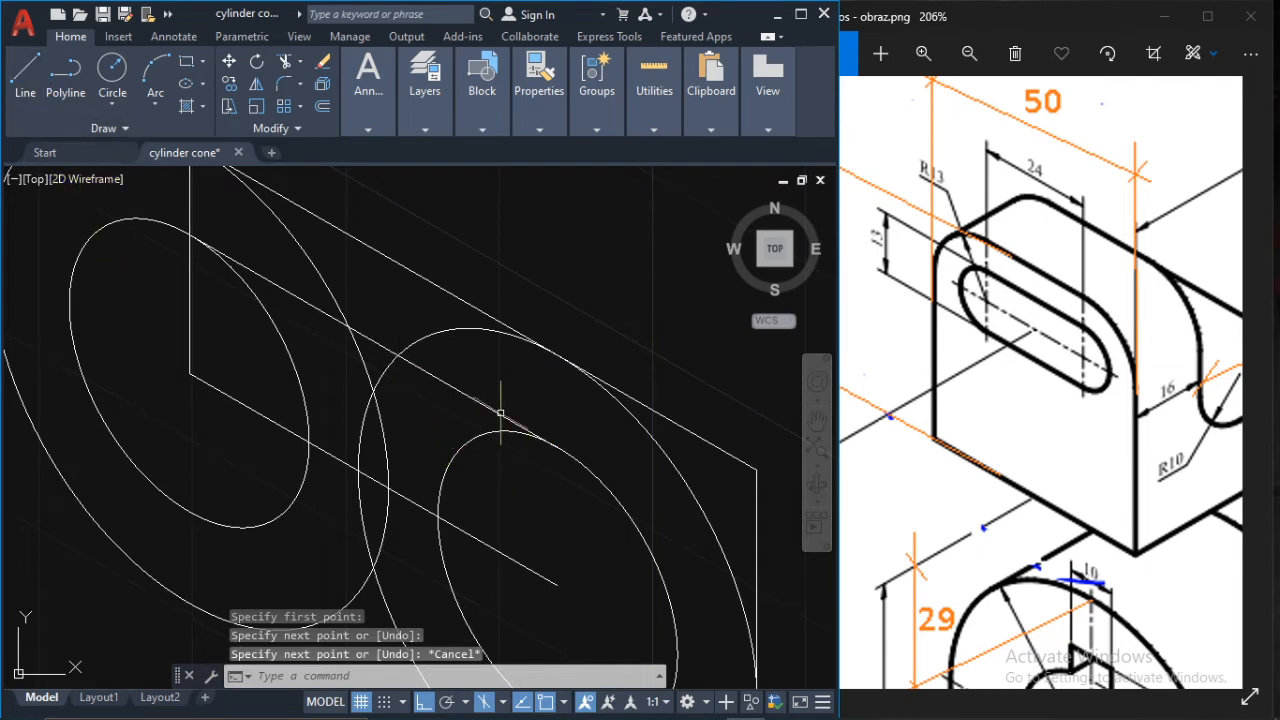
- Draw a vertical helper line downward from the far end of the slot's centre line, past the second large isocircle
click(23, 78)
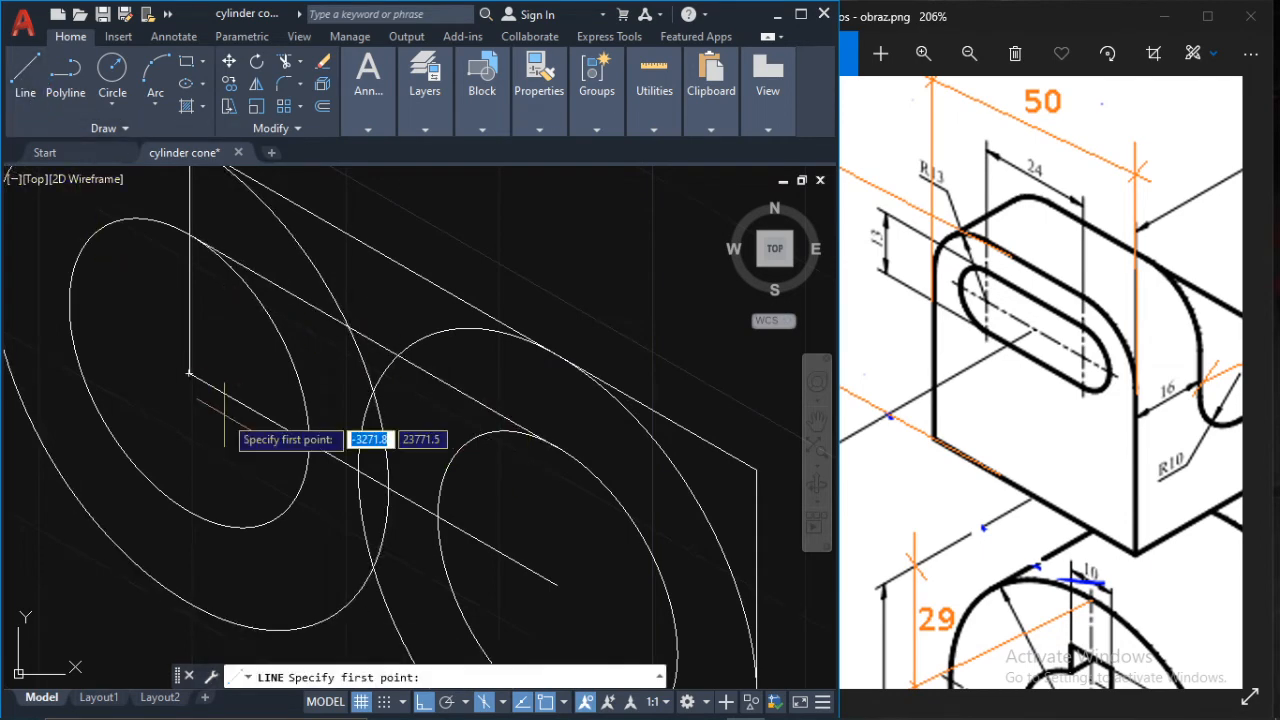
middle_drag(256, 532, 391, 402)
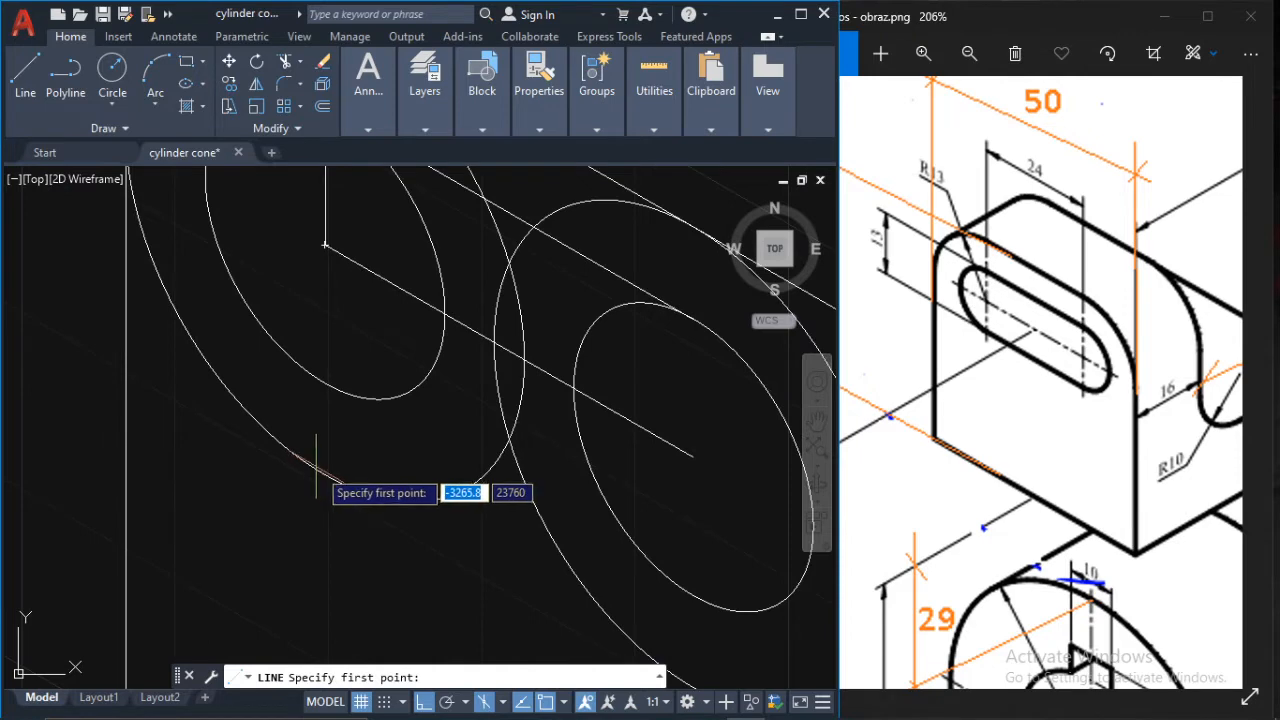
scroll(547, 562, down, 2)
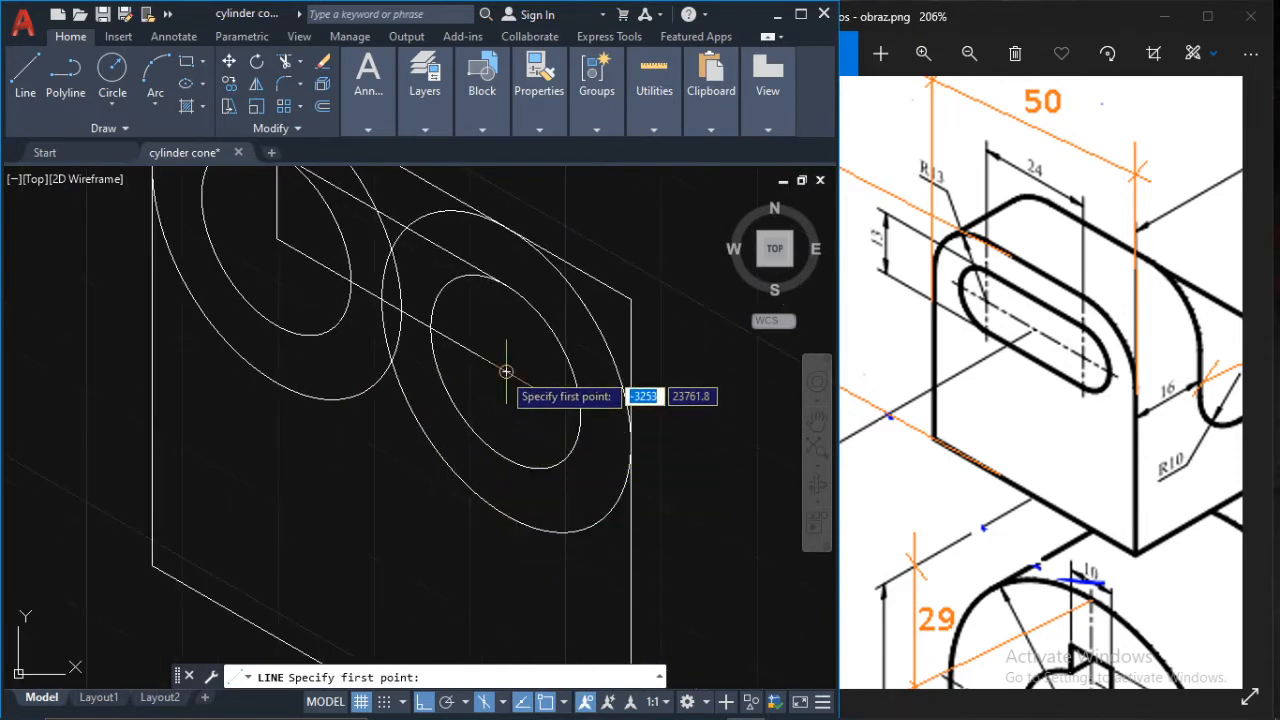
click(506, 372)
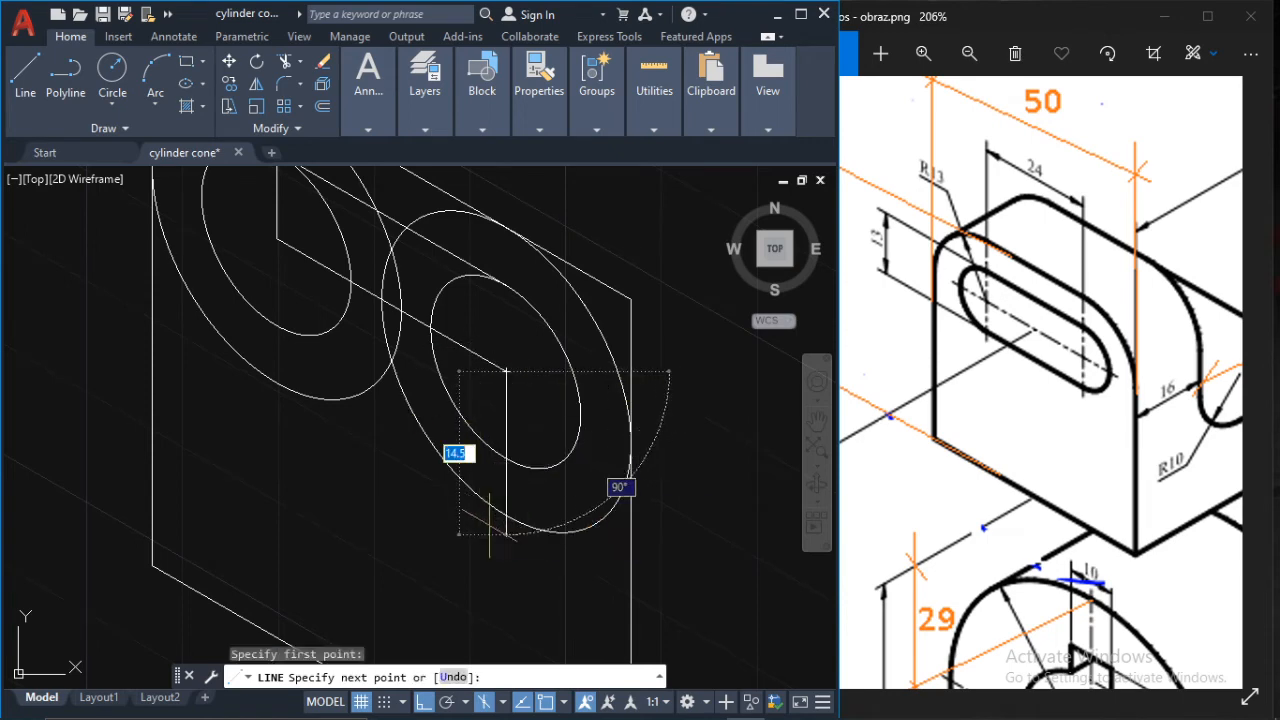
click(486, 548)
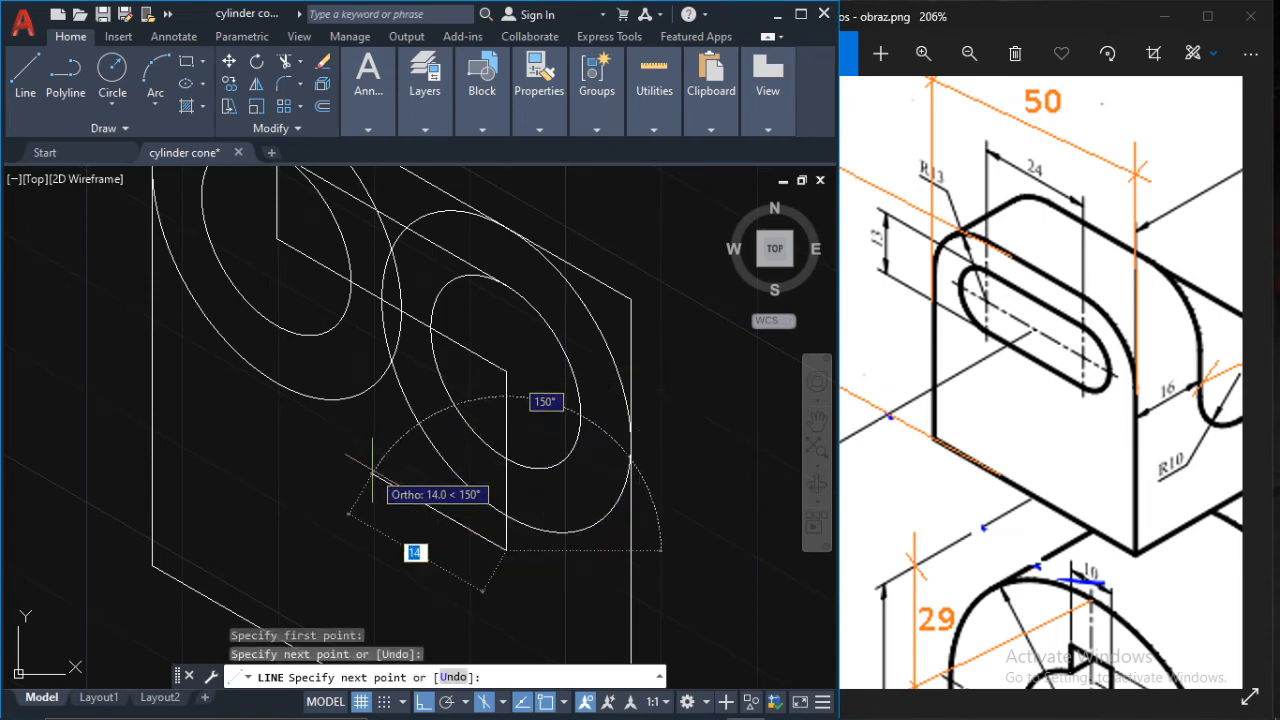
key(Escape)
- Draw a line at 150° from the intersection of the vertical helper line and second large isocircle to the lower side of the first large isocircle
click(25, 93)
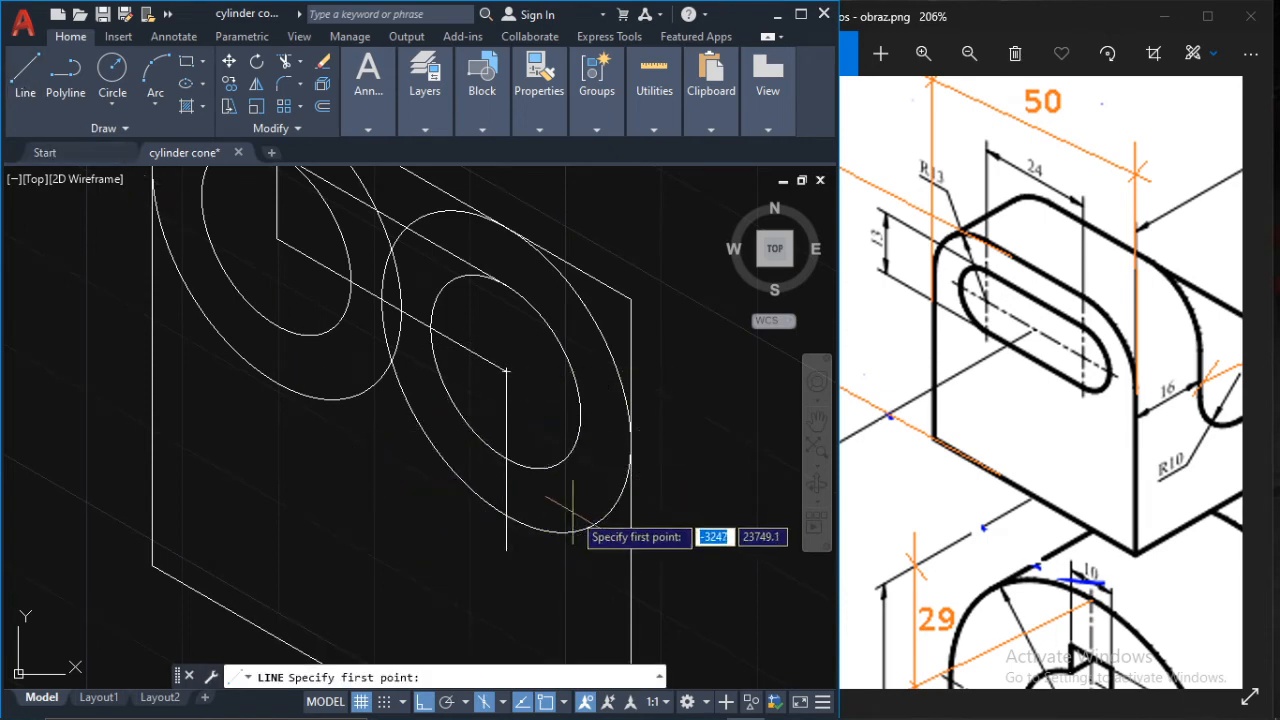
click(505, 517)
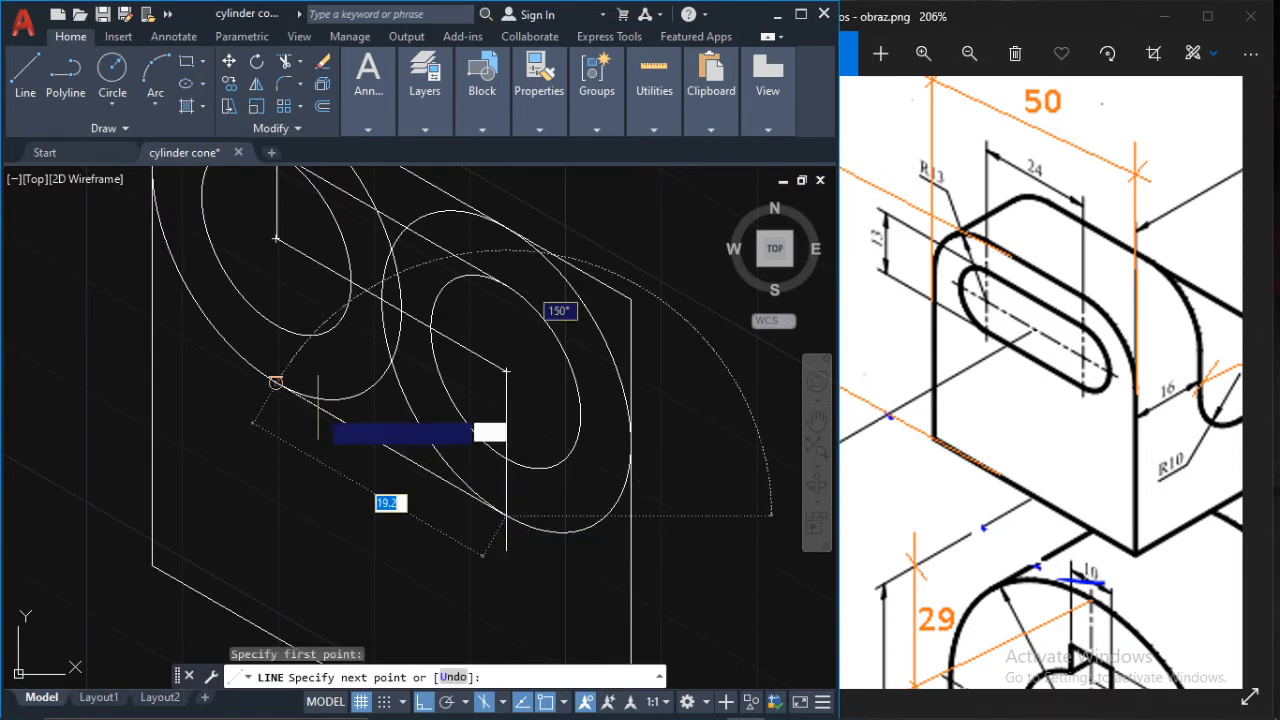
click(276, 383)
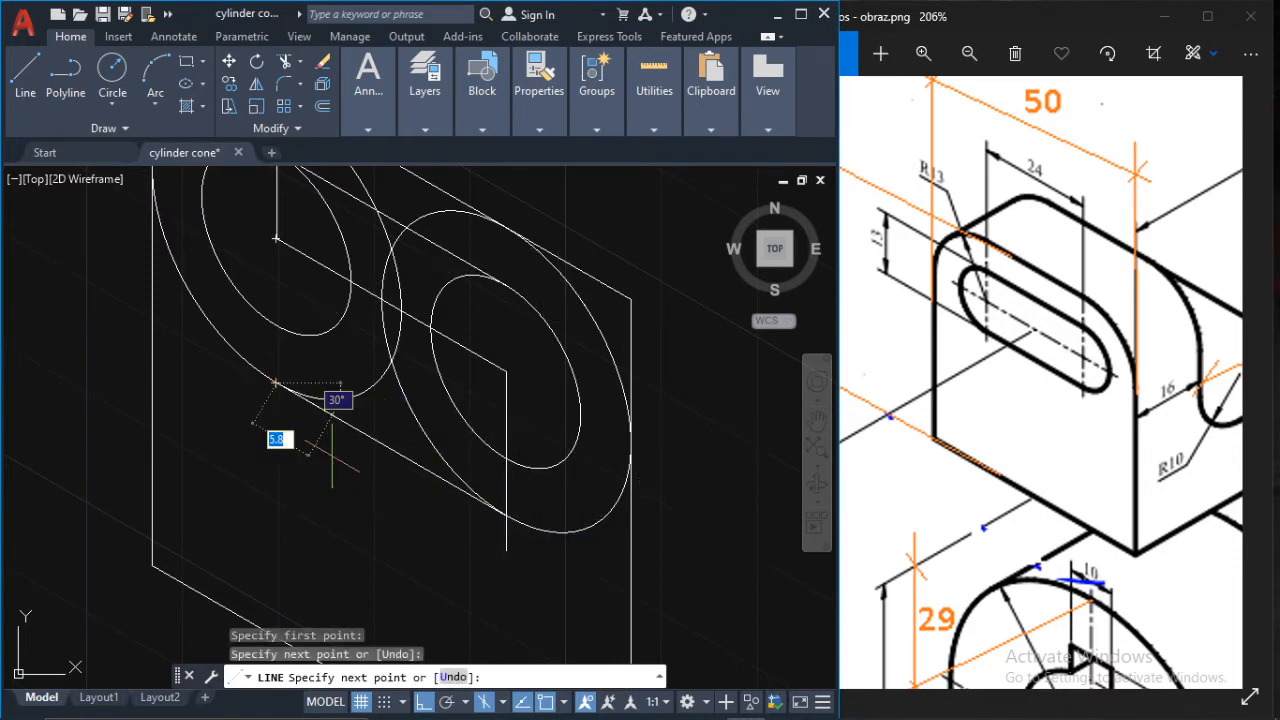
key(Escape)
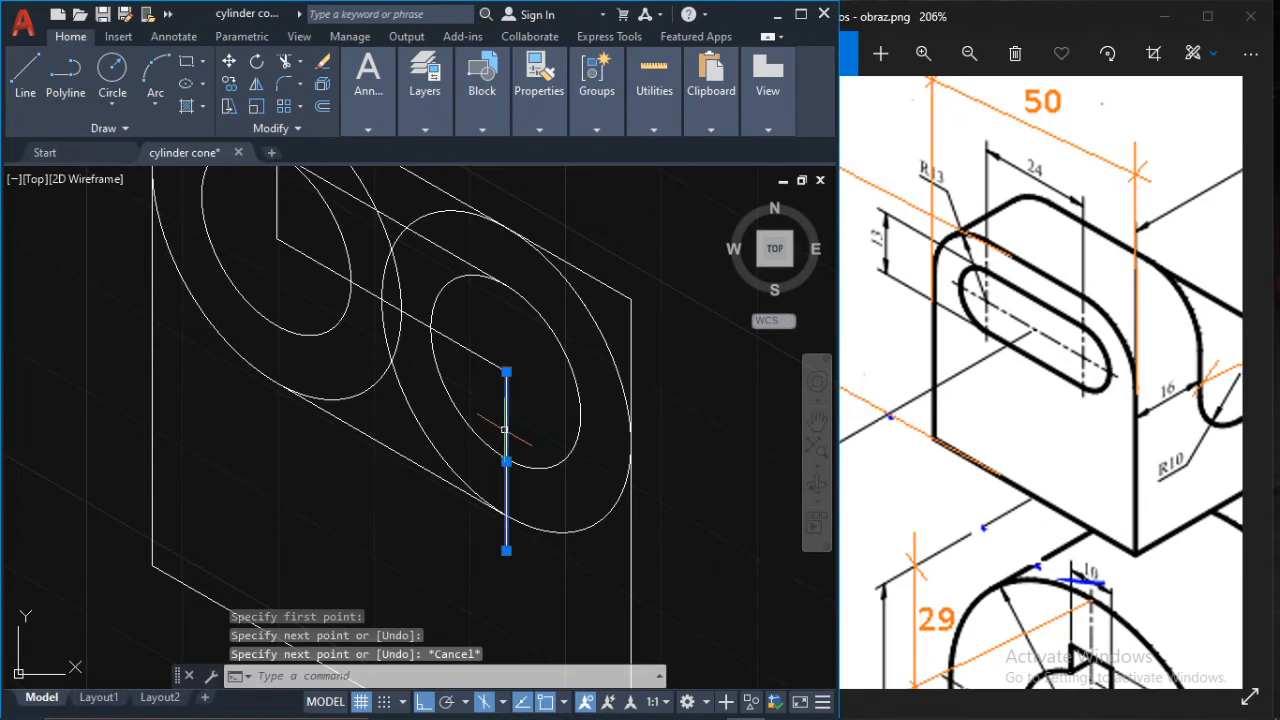
- Erase the vertical helper line, the slot's 24-unit centre line and the short vertical line at the first isocircle's centre
key(Delete)
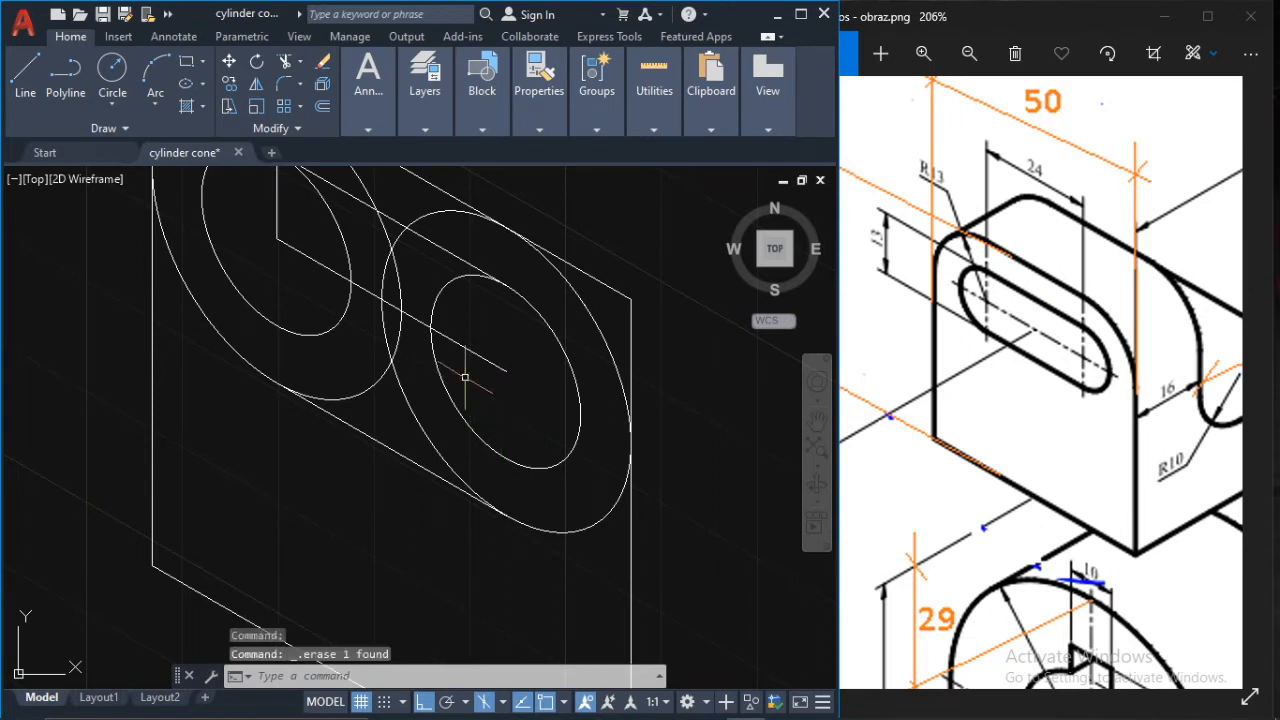
click(458, 346)
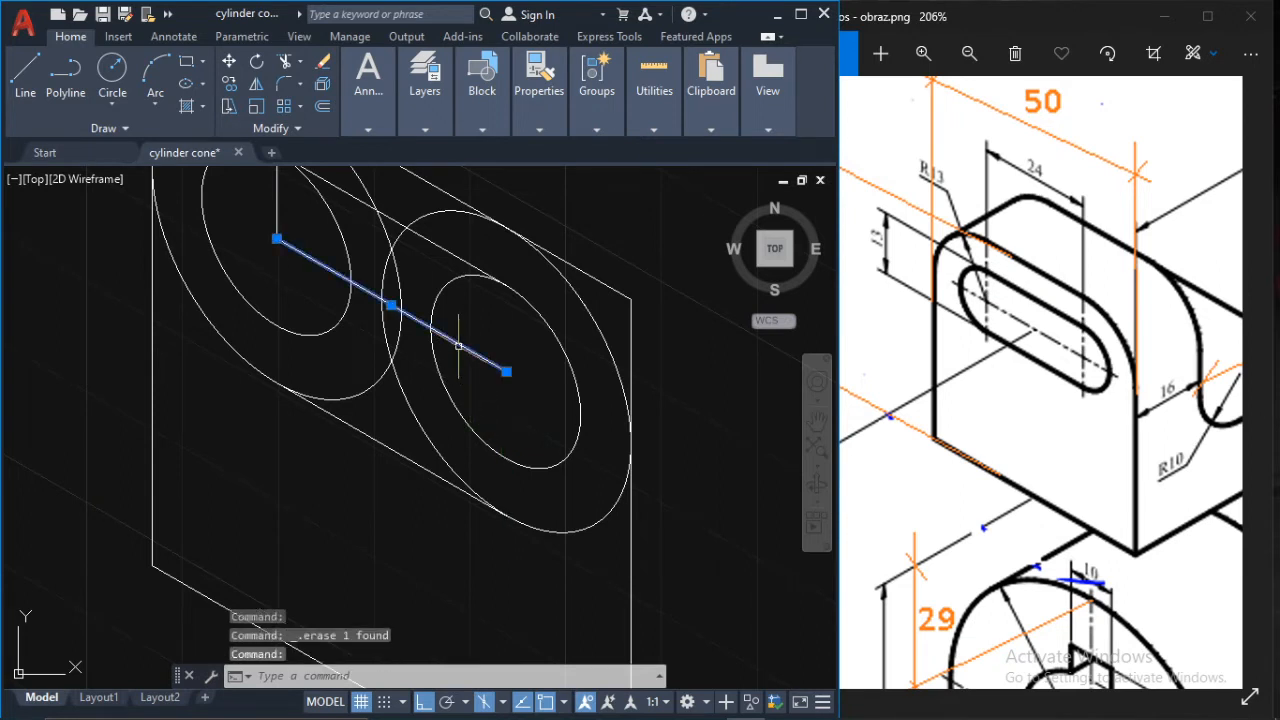
key(Delete)
middle_drag(457, 343, 523, 400)
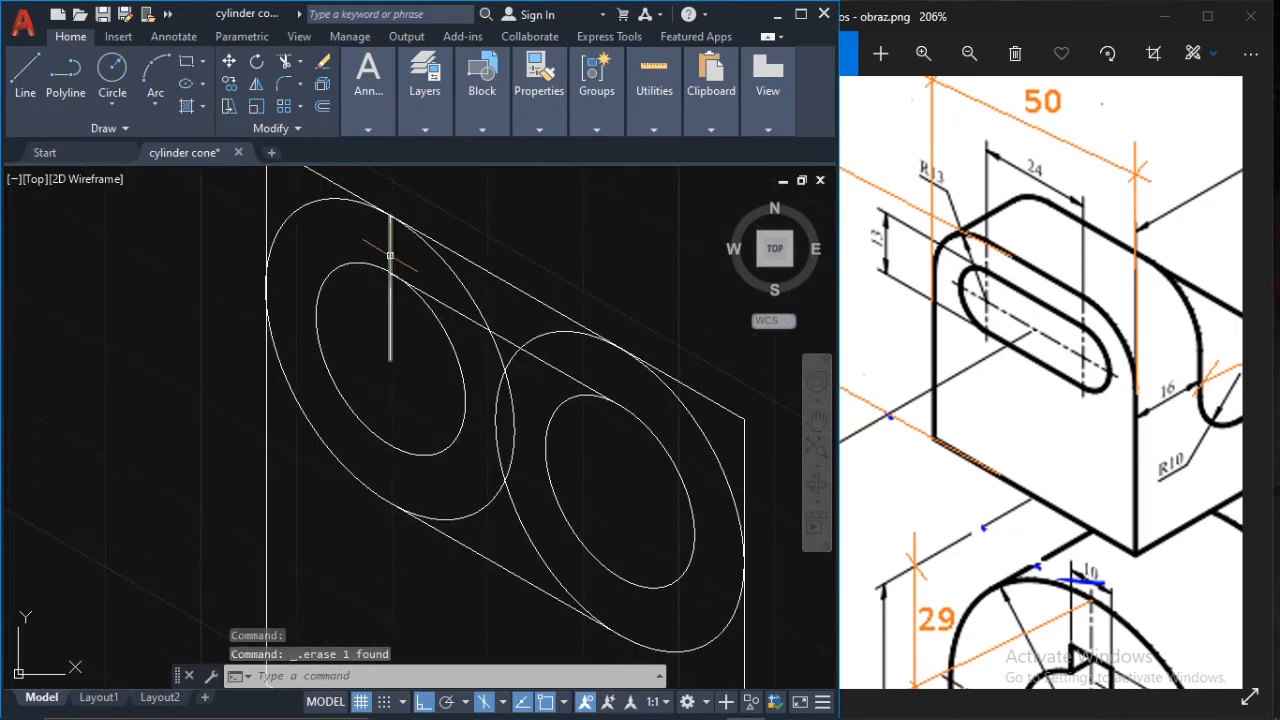
click(389, 254)
key(Delete)
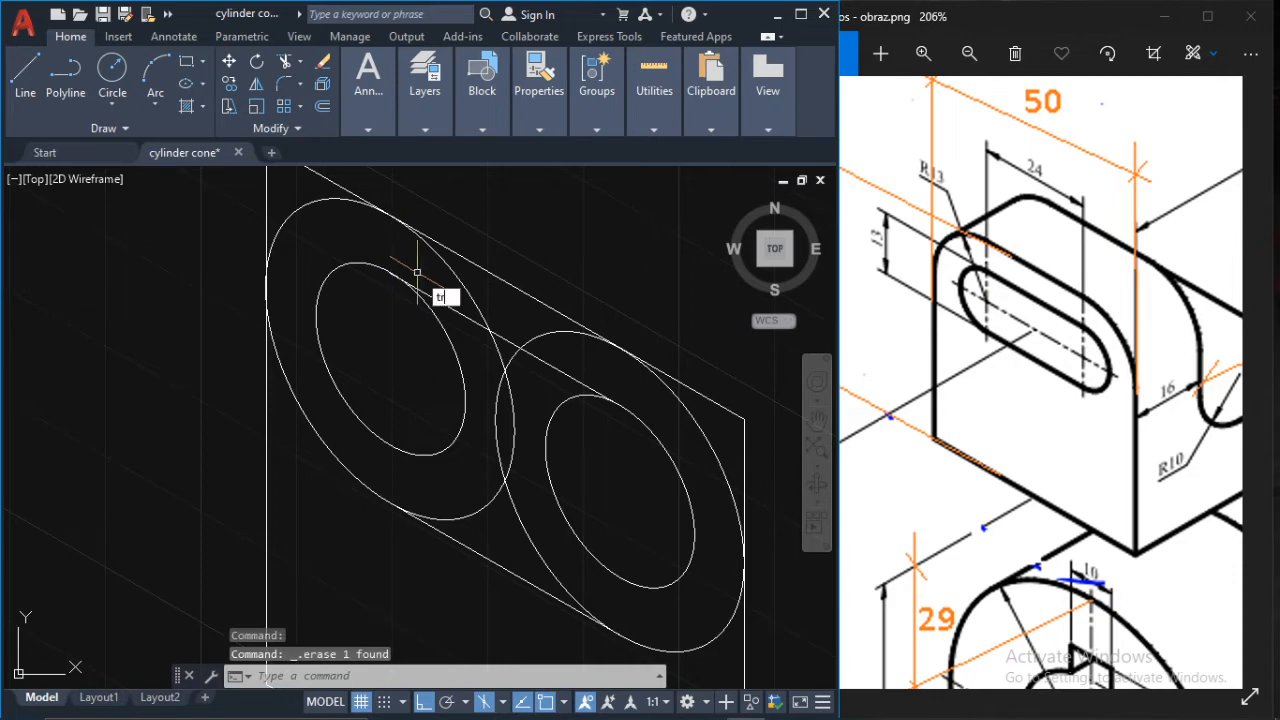
key(Return)
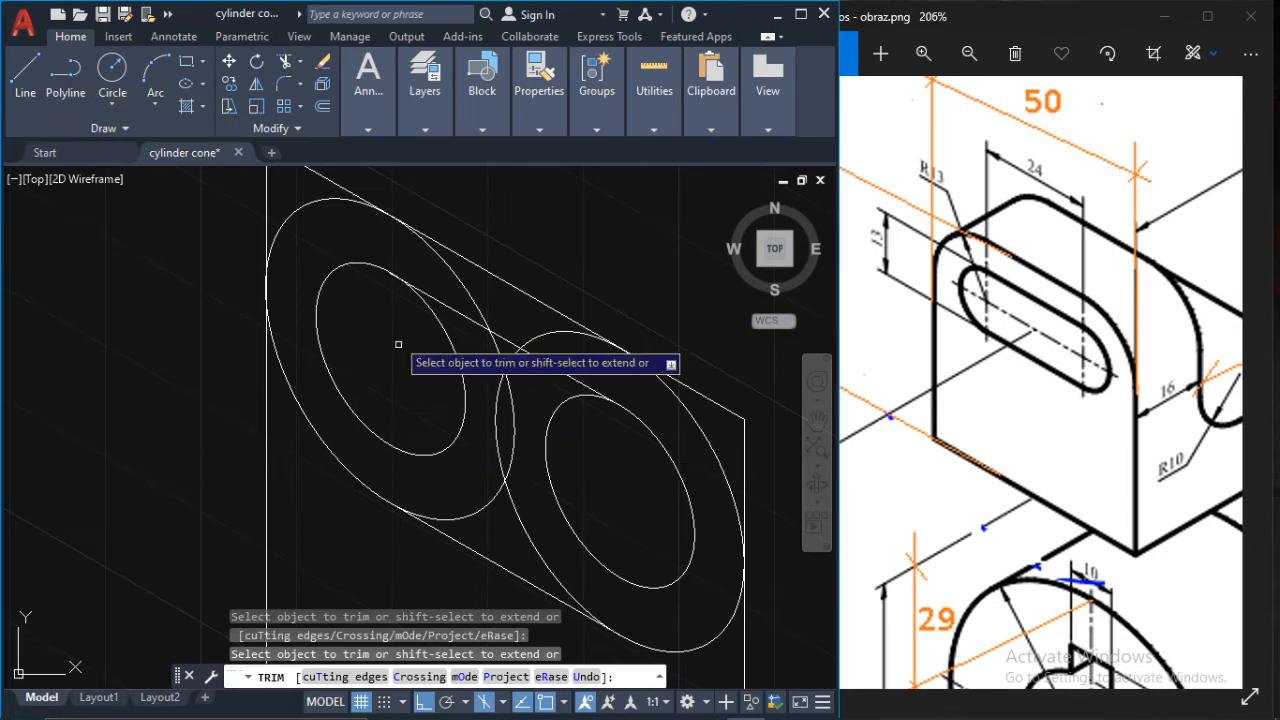
click(385, 425)
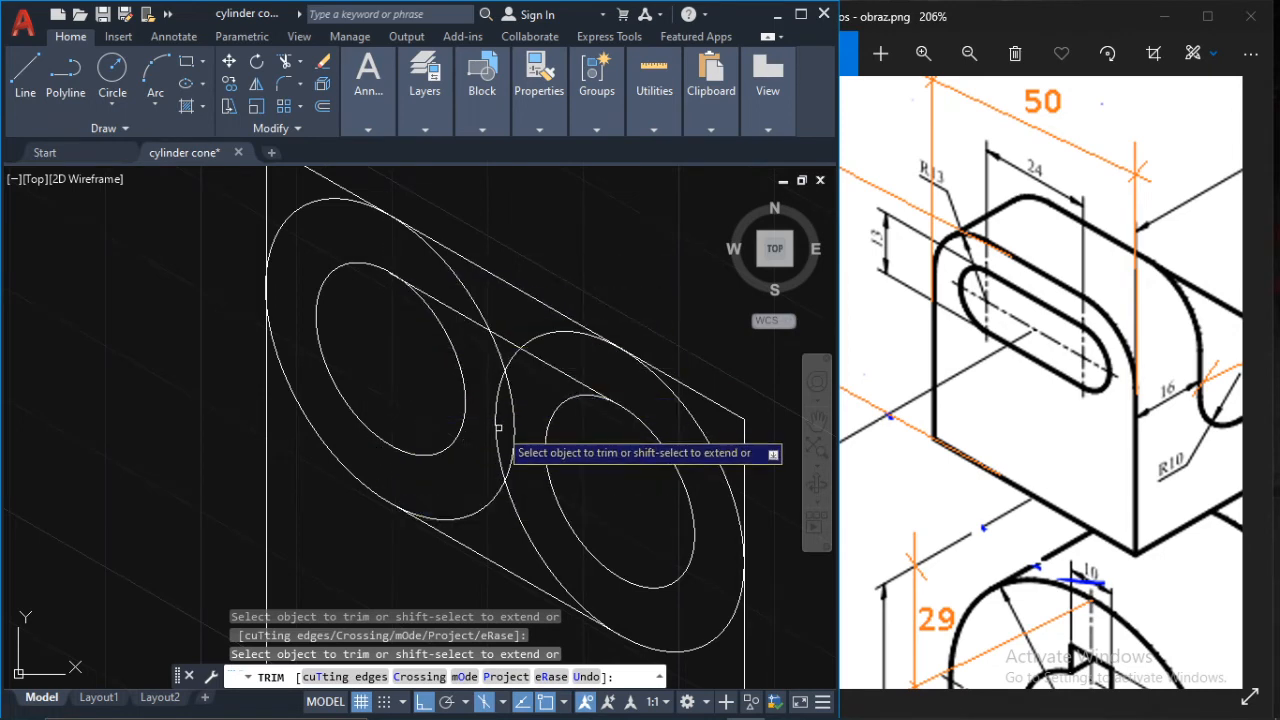
key(Escape)
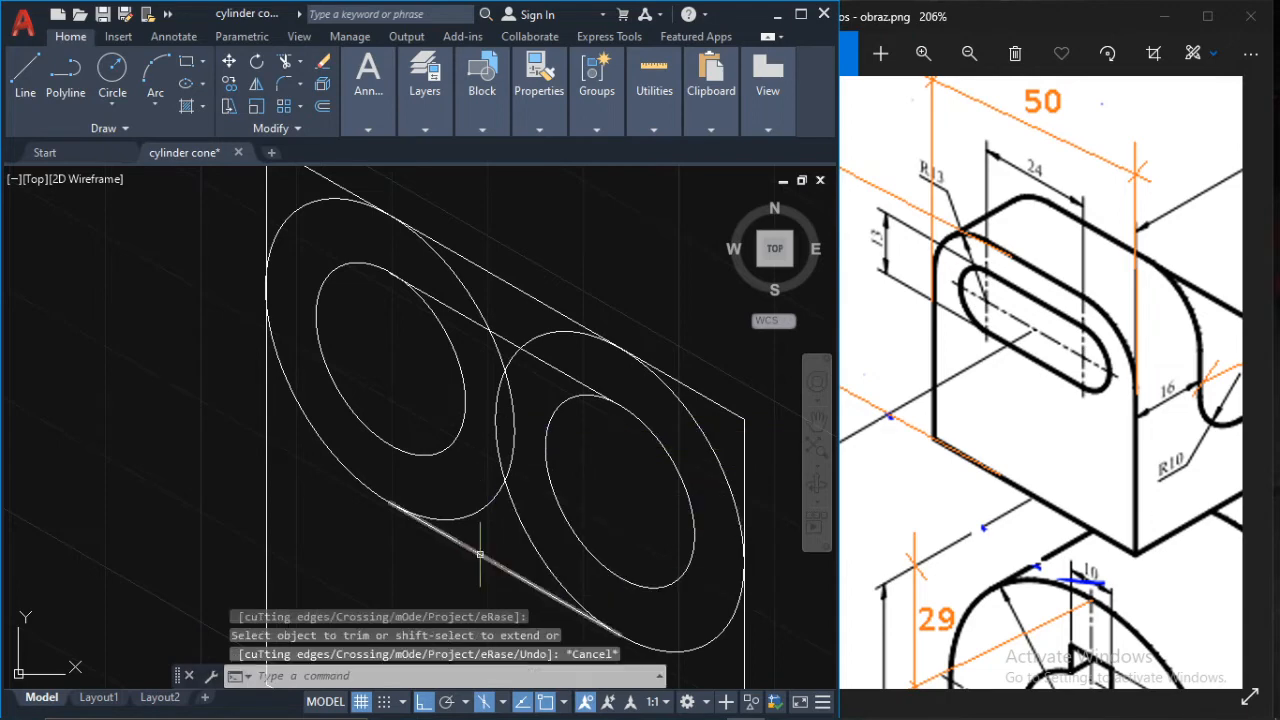
- Move the sloping line below the large isocircles by its upper end onto the lower side of the first small isocircle
click(481, 552)
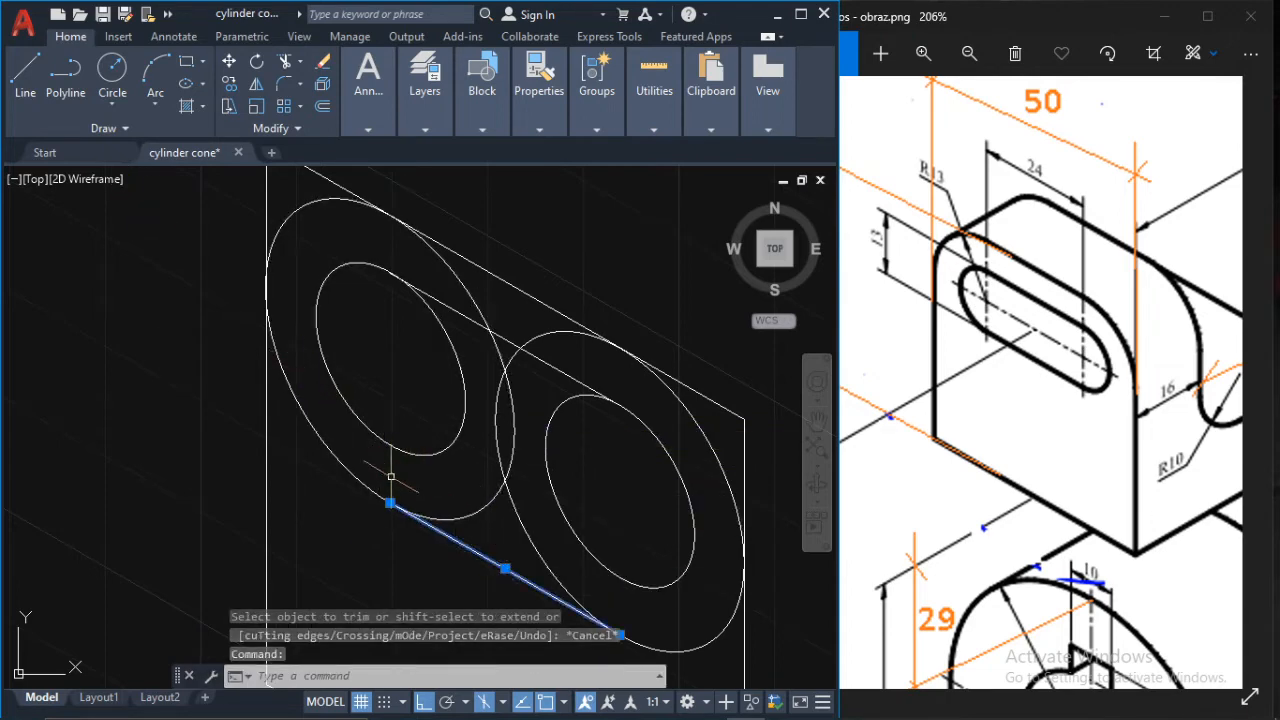
click(229, 63)
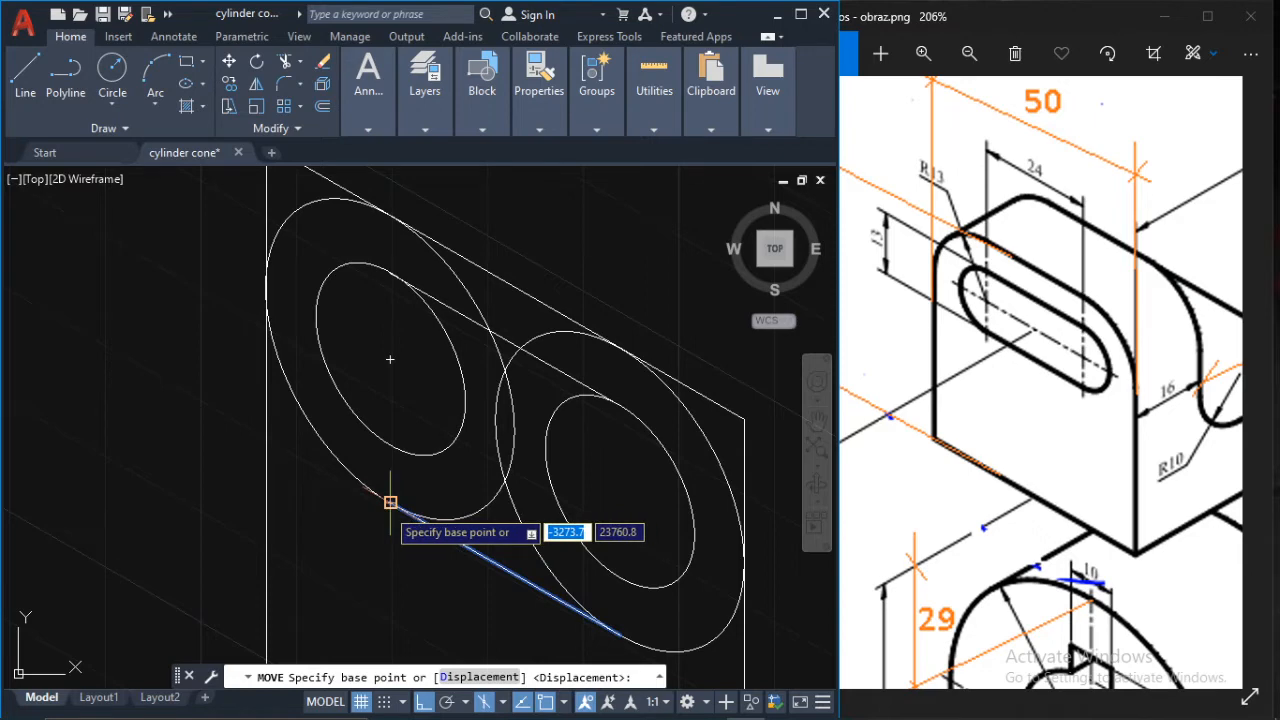
click(390, 502)
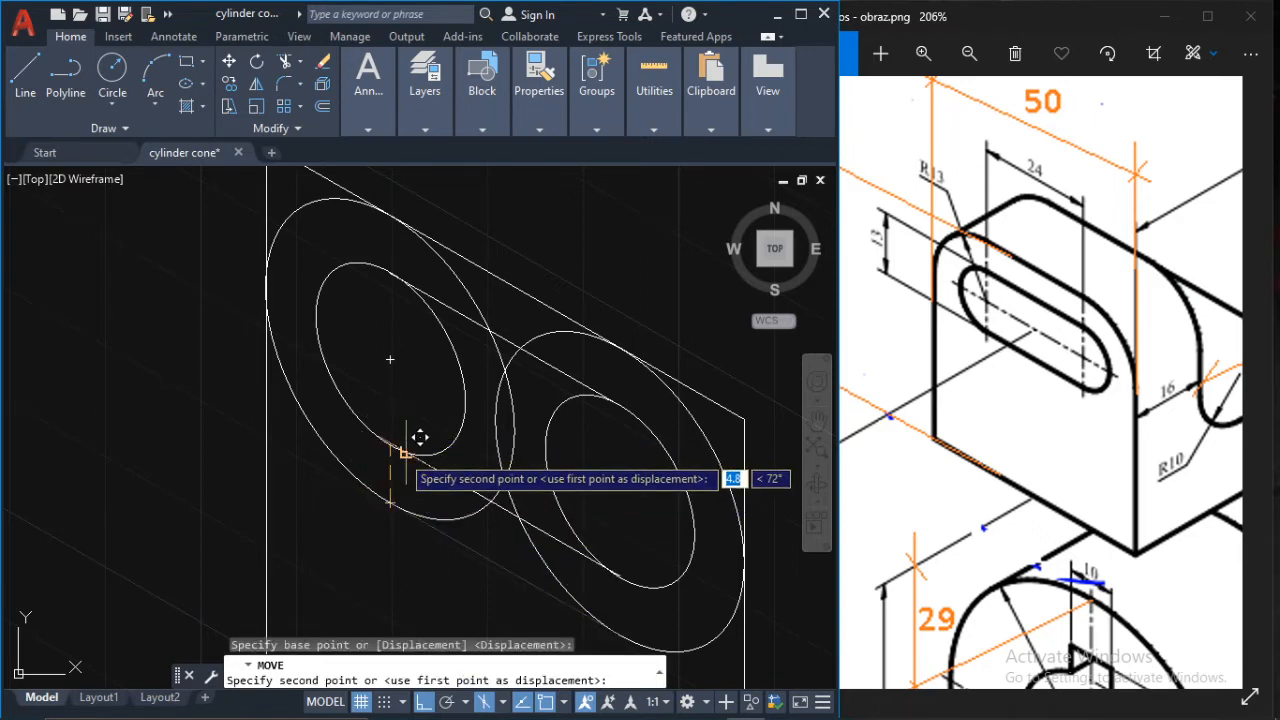
click(406, 453)
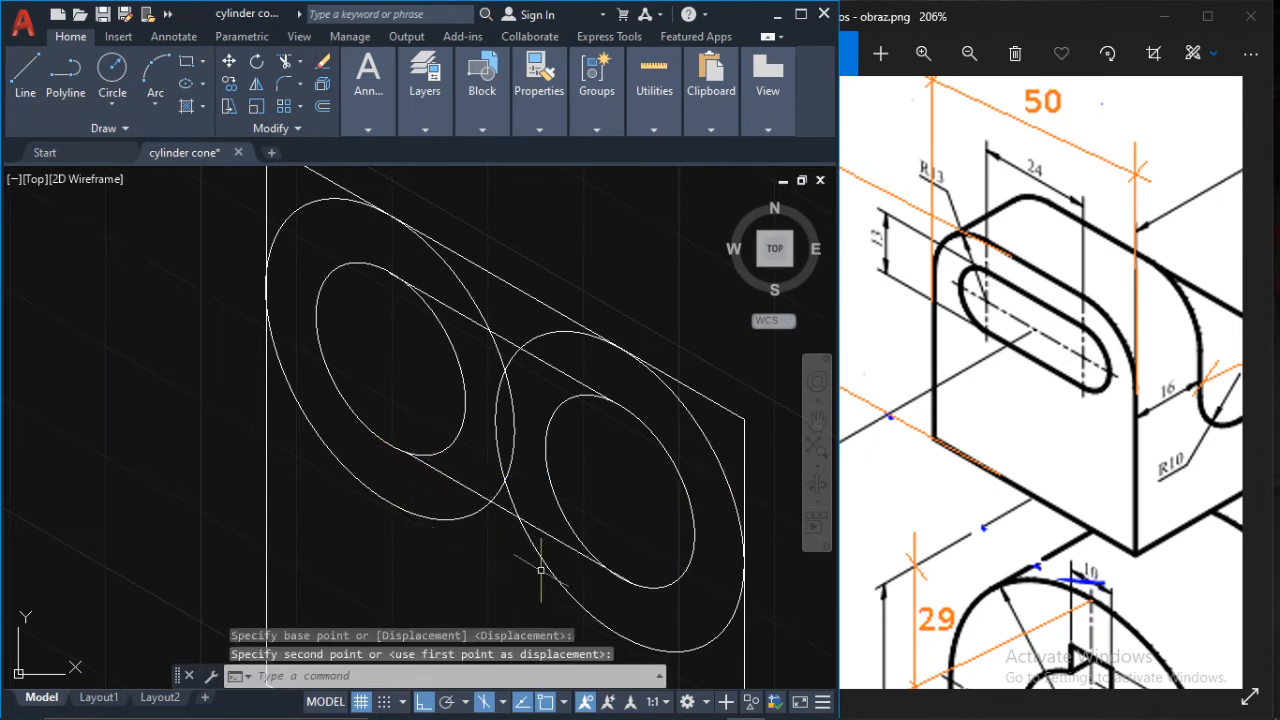
- Stretch the lower end of the slot's lower edge back to the tangent point on the second small isocircle
scroll(540, 570, up, 2)
scroll(492, 373, up, 2)
click(544, 413)
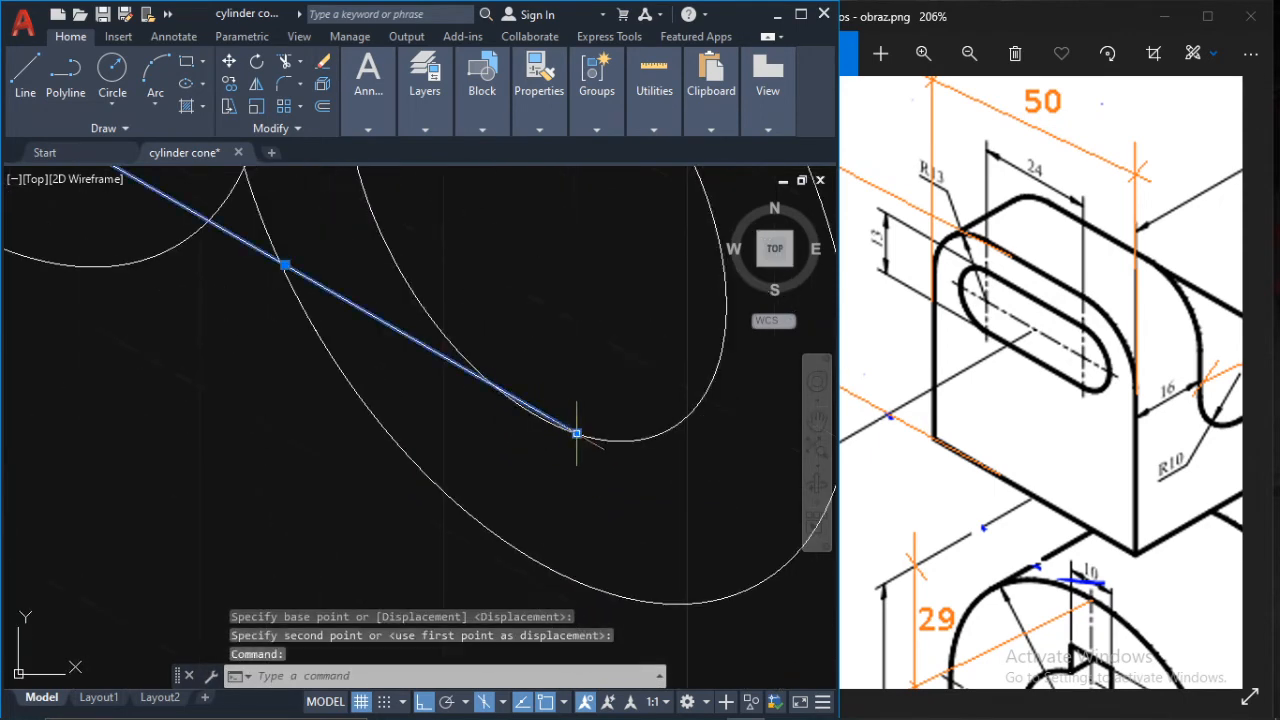
click(576, 433)
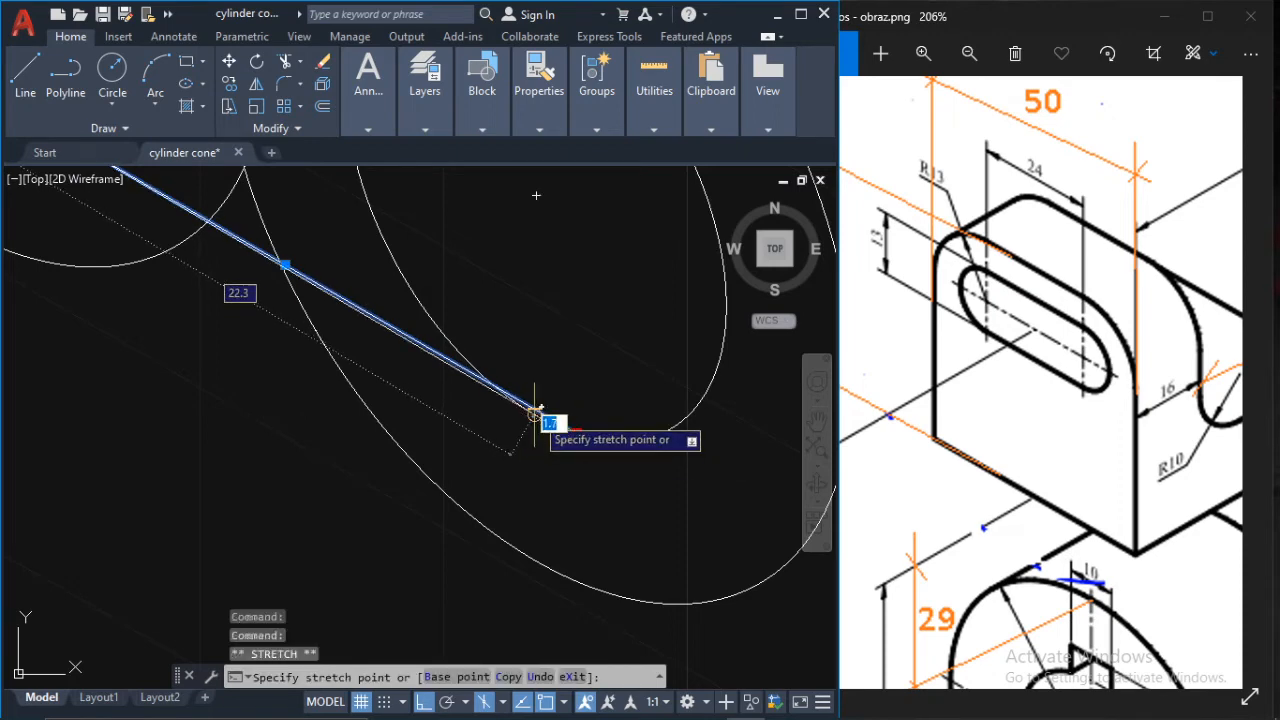
click(534, 414)
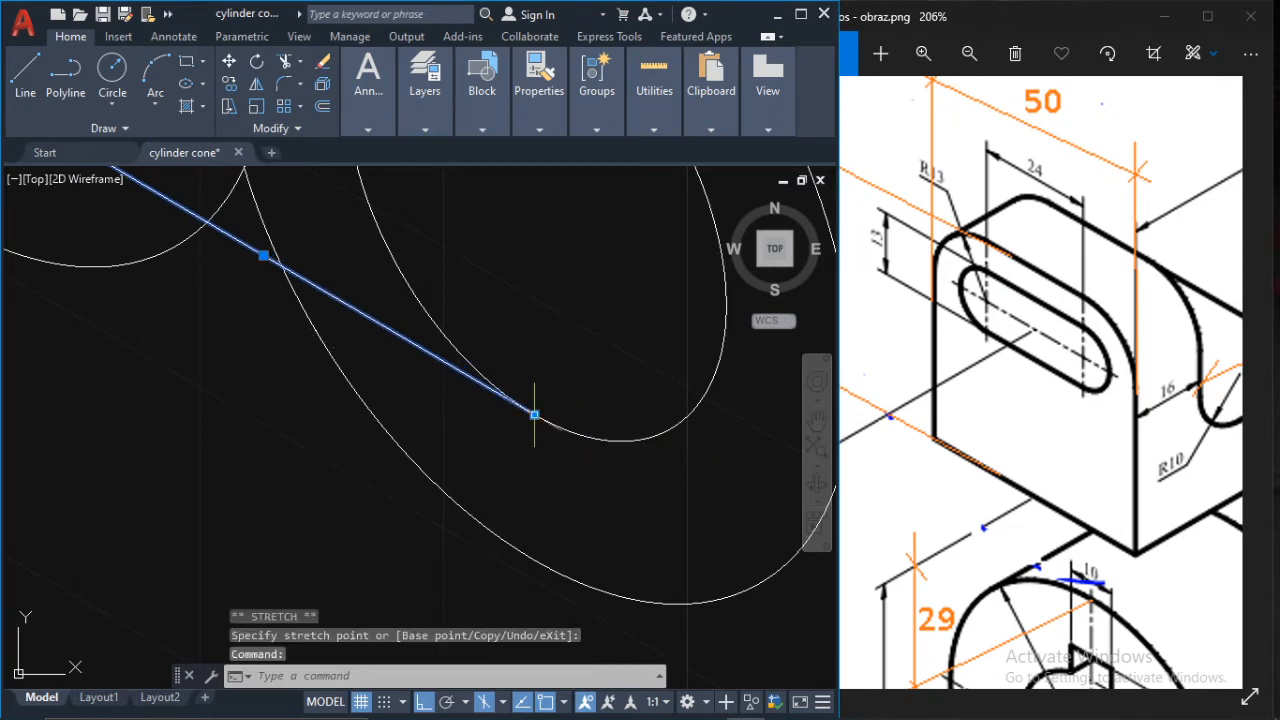
middle_drag(236, 336, 310, 406)
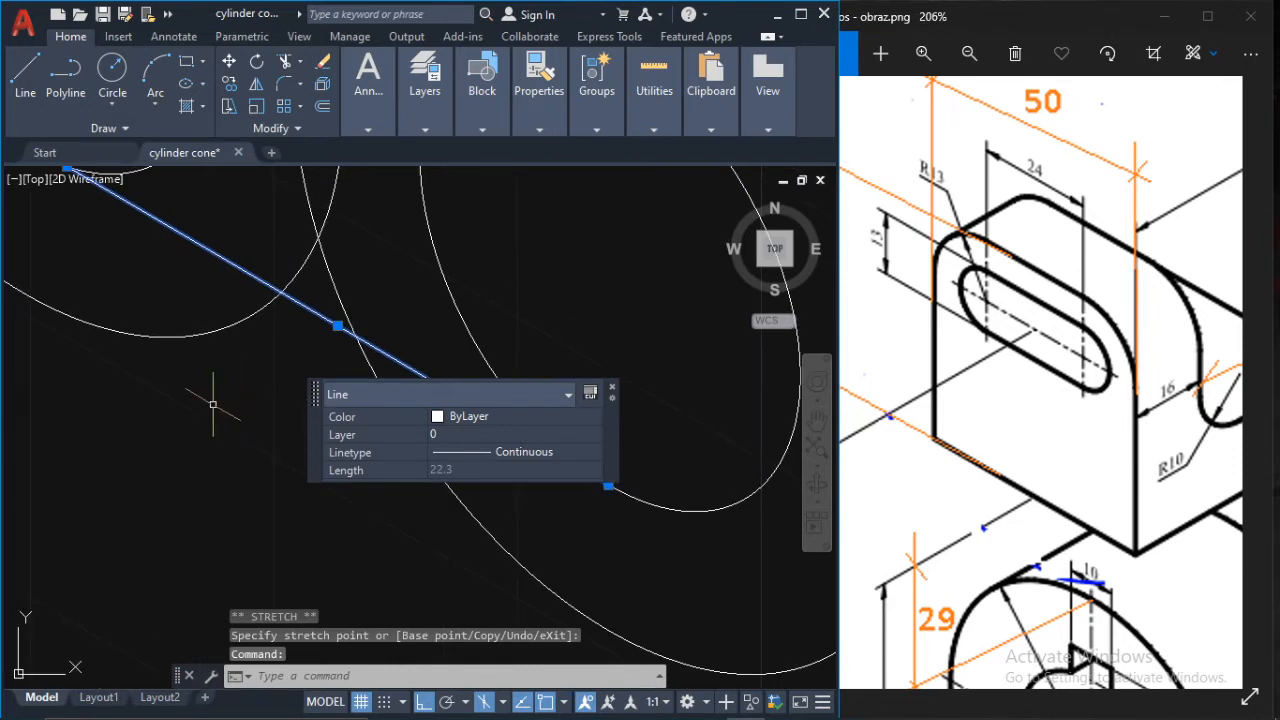
double_click(212, 406)
key(Escape)
key(Escape)
- Stretch the upper end of the slot's lower edge to the tangent point on the first small isocircle
scroll(257, 366, up, 5)
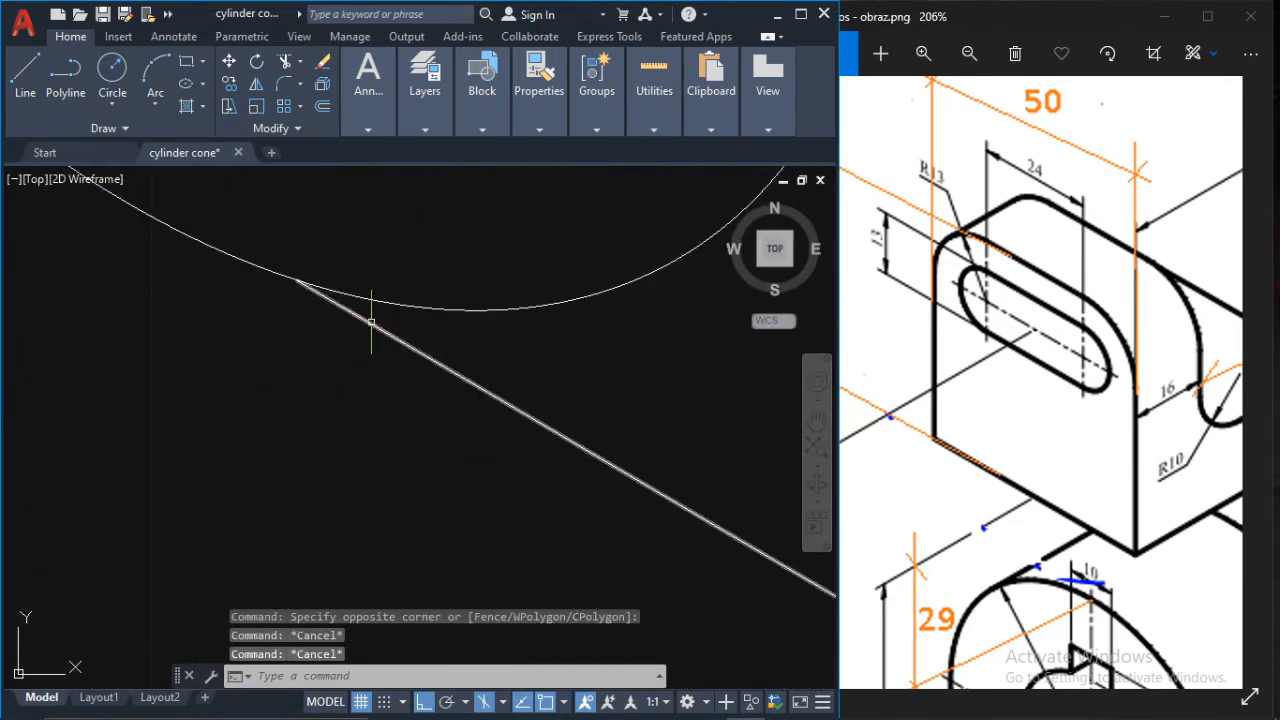
click(371, 332)
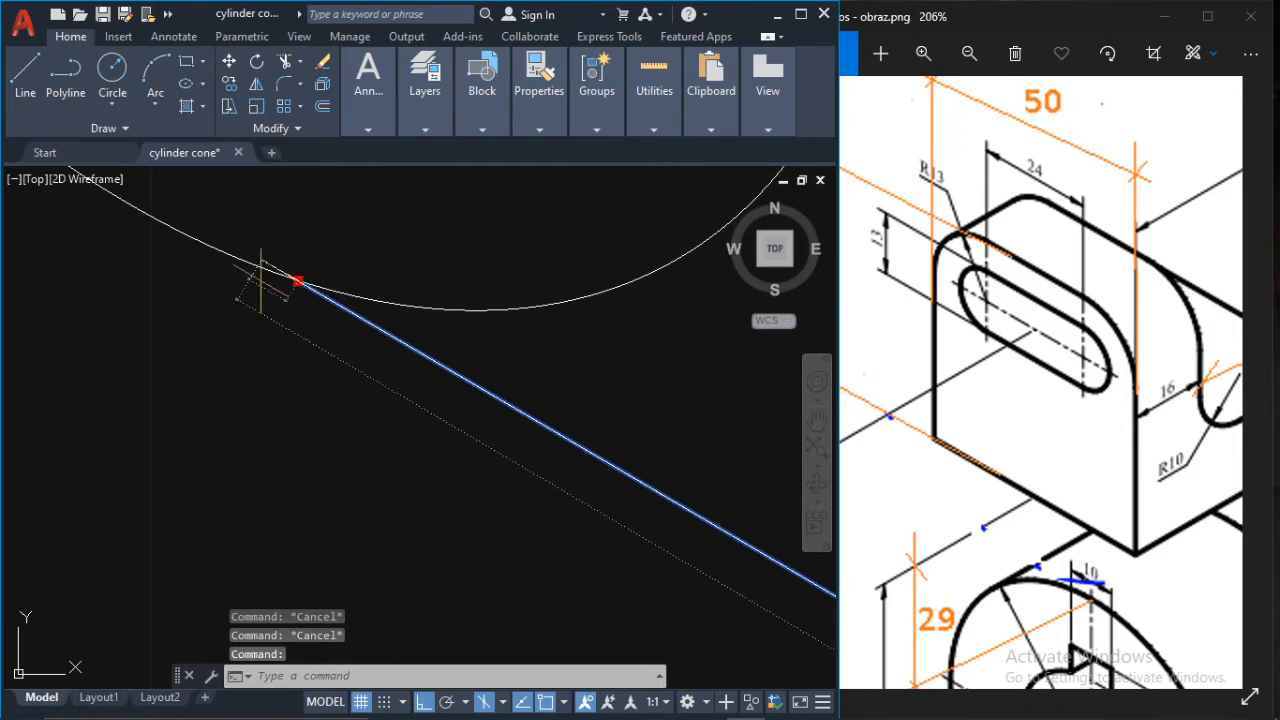
scroll(261, 281, up, 2)
middle_drag(261, 281, 361, 341)
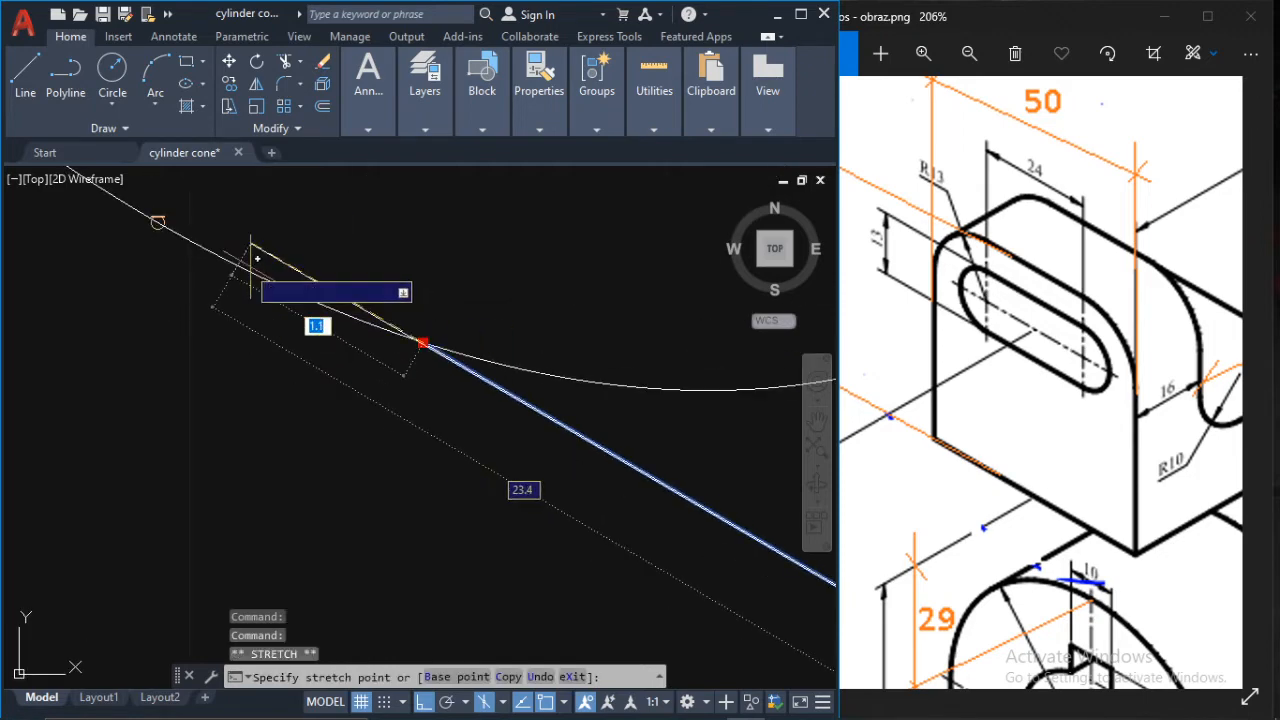
click(160, 205)
scroll(370, 318, down, 5)
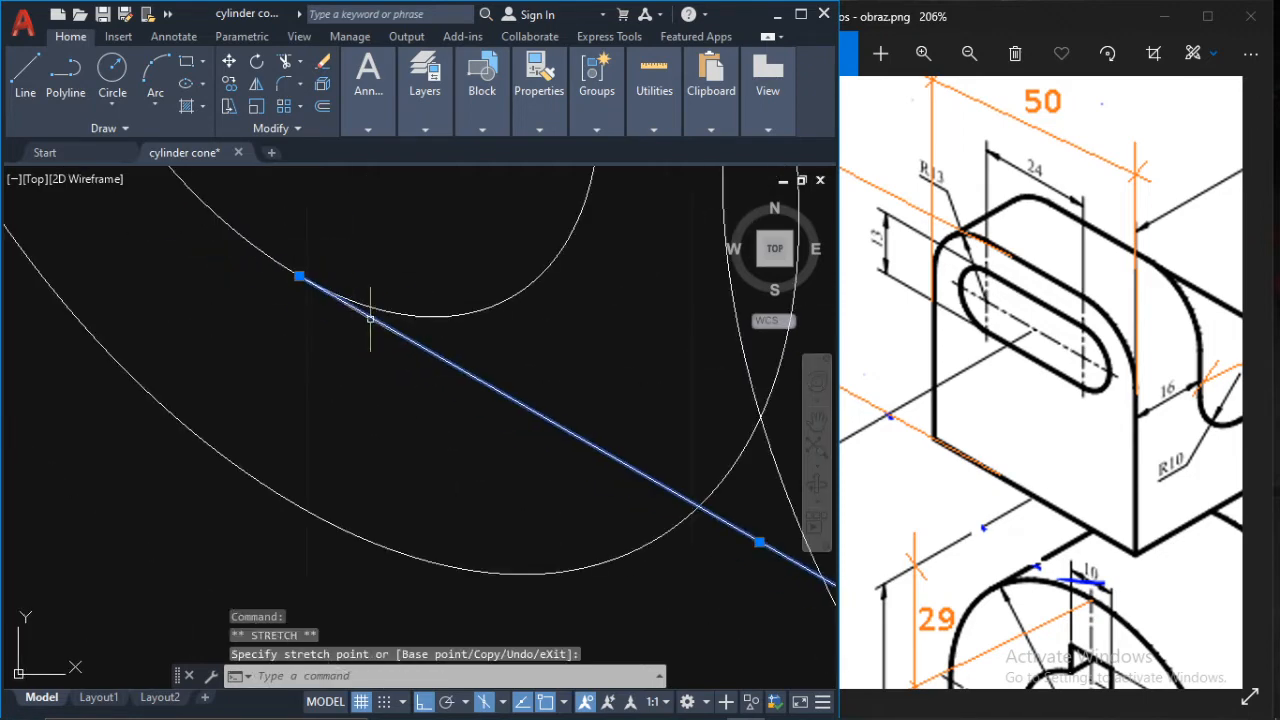
scroll(370, 318, down, 2)
key(Escape)
- Trim the inner arcs of both small isocircles and the second large isocircle's arc between the slot and the face's top edge
scroll(455, 337, down, 2)
scroll(470, 333, up, 3)
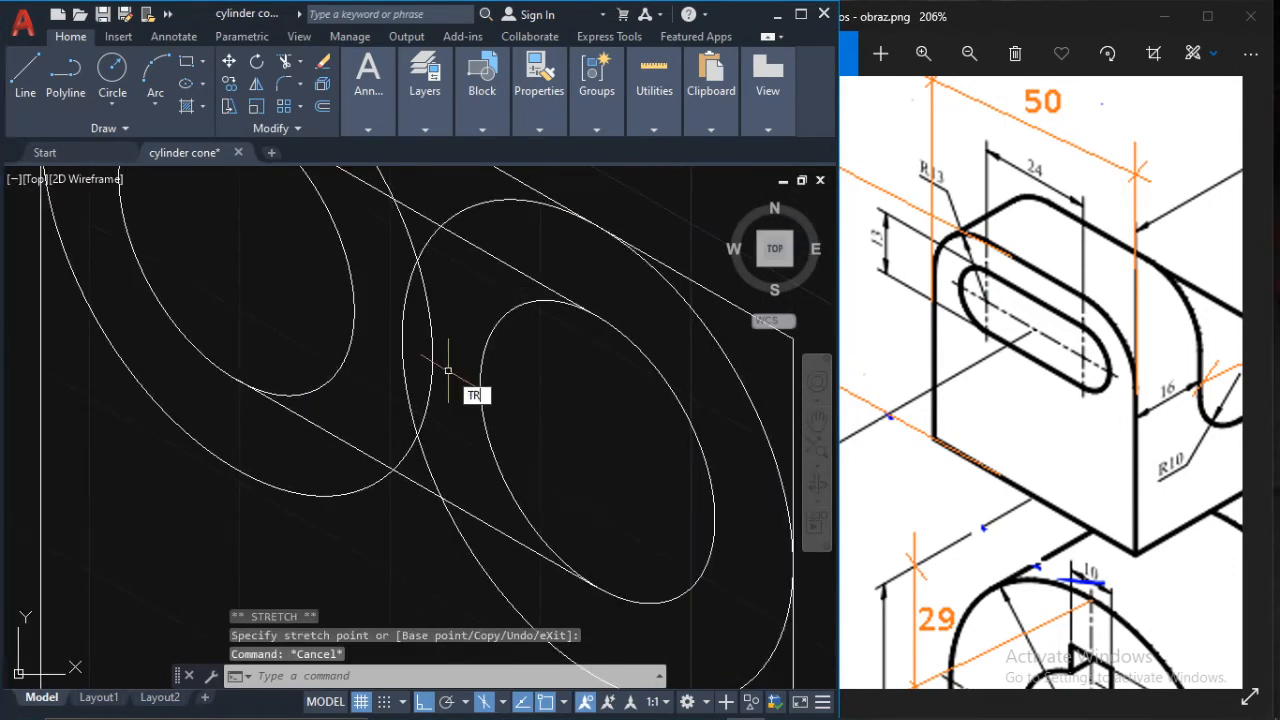
text(TR)
key(Return)
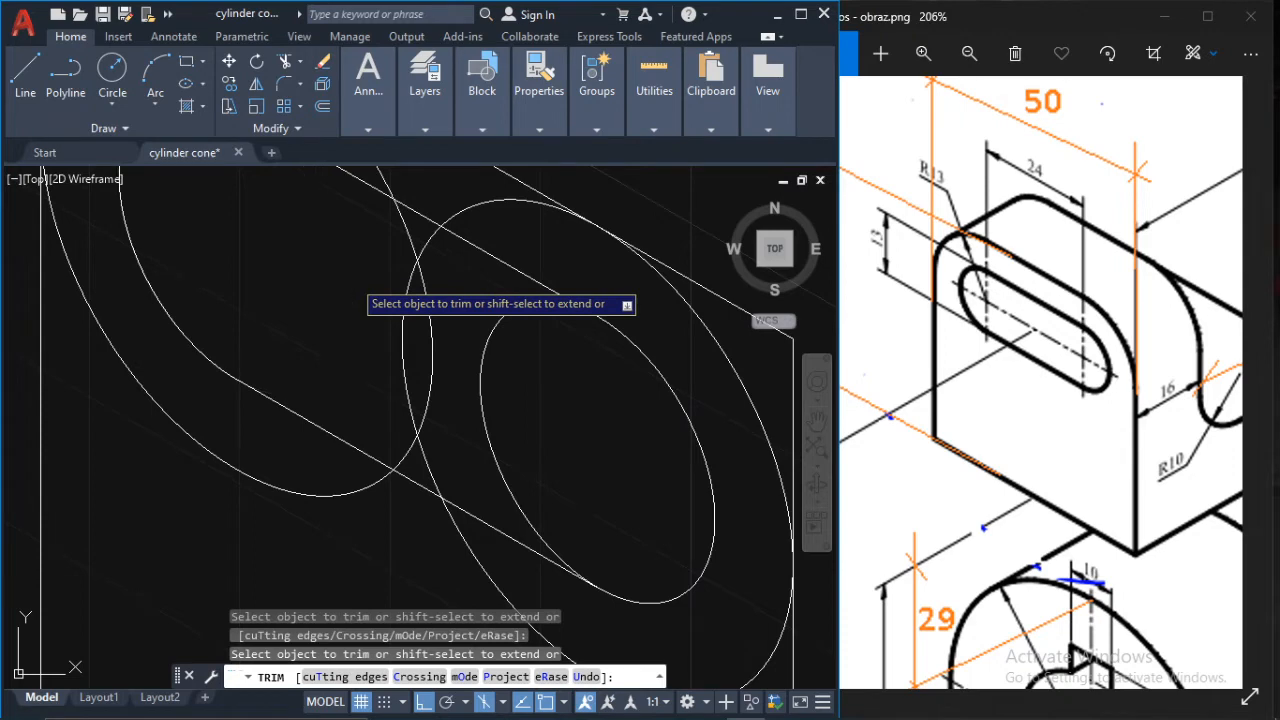
click(489, 338)
click(480, 206)
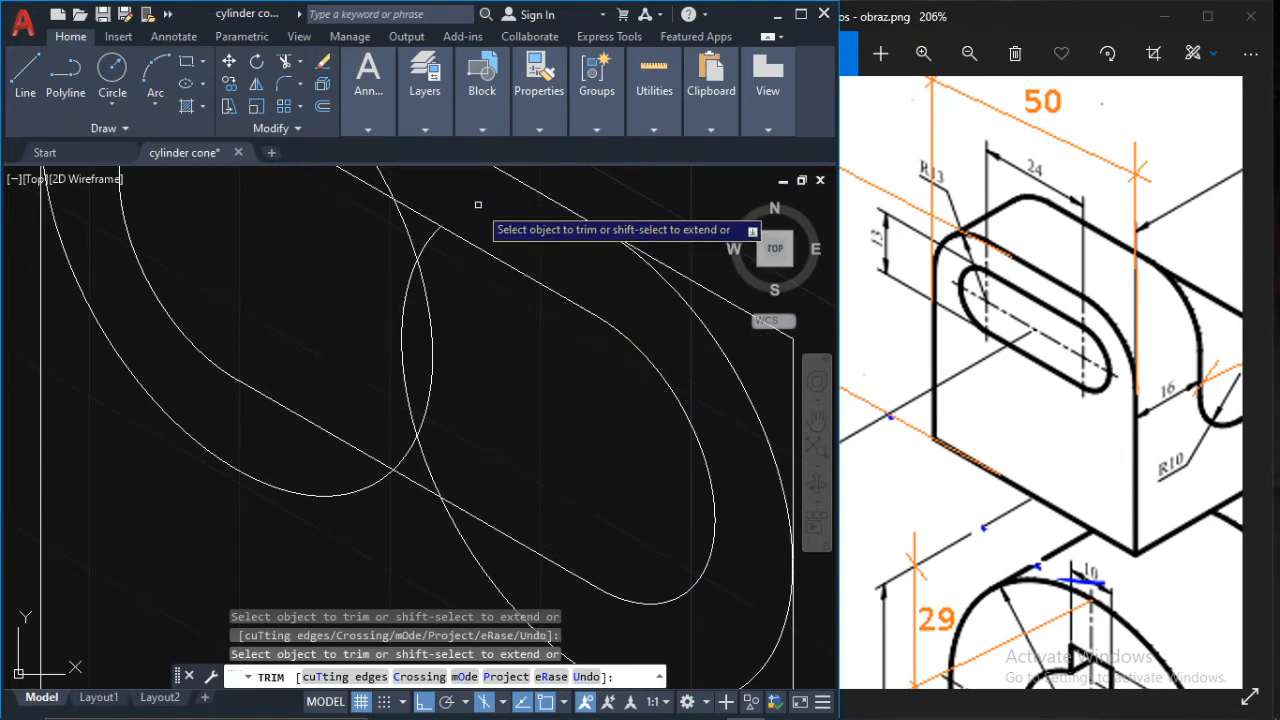
- Trim both large isocircles' arcs below the slot and the first one's arc between the slot and the face's top edge
scroll(574, 289, down, 2)
middle_drag(574, 289, 450, 182)
click(562, 424)
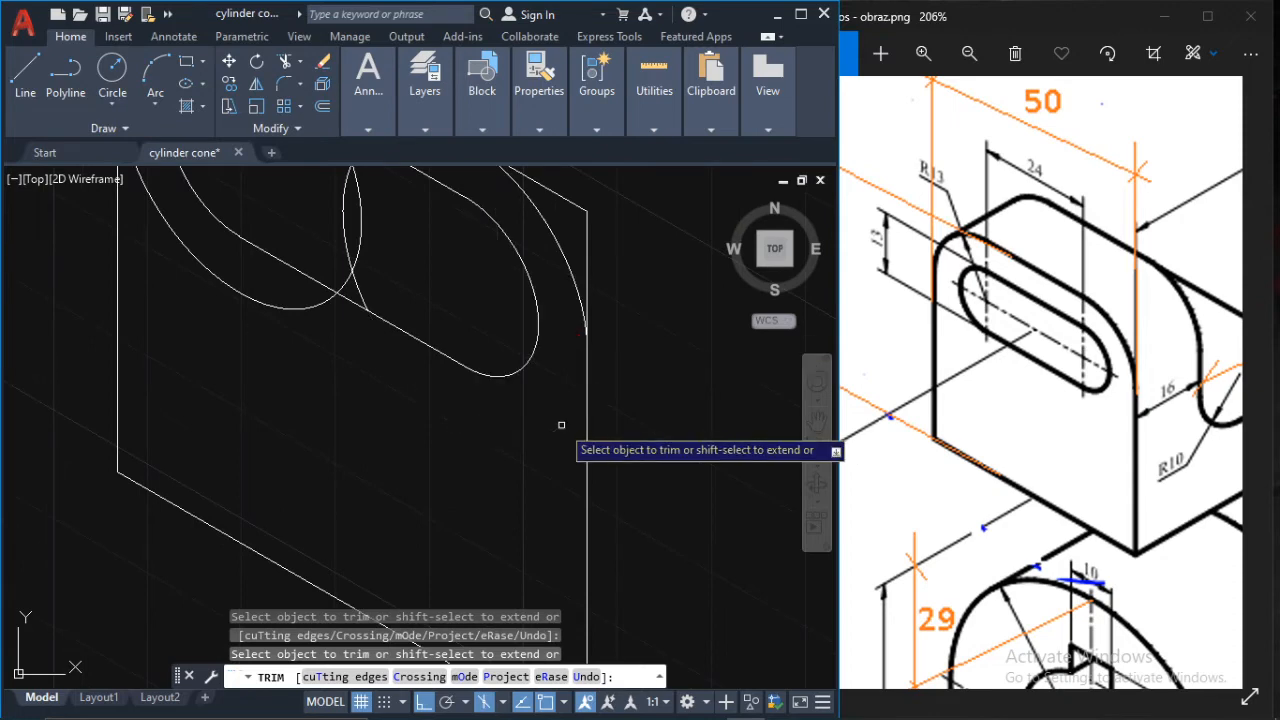
scroll(460, 366, up, 2)
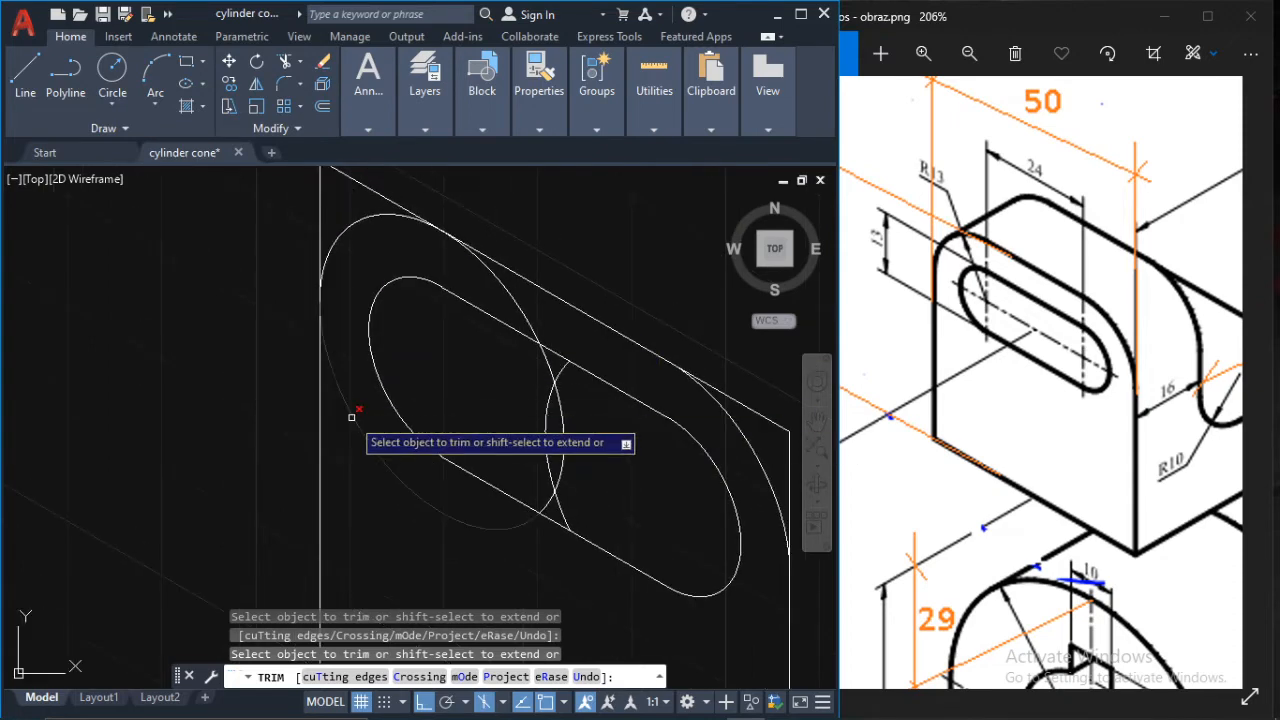
mouse_move(352, 422)
mouse_down()
mouse_move(377, 411)
mouse_move(350, 409)
mouse_up()
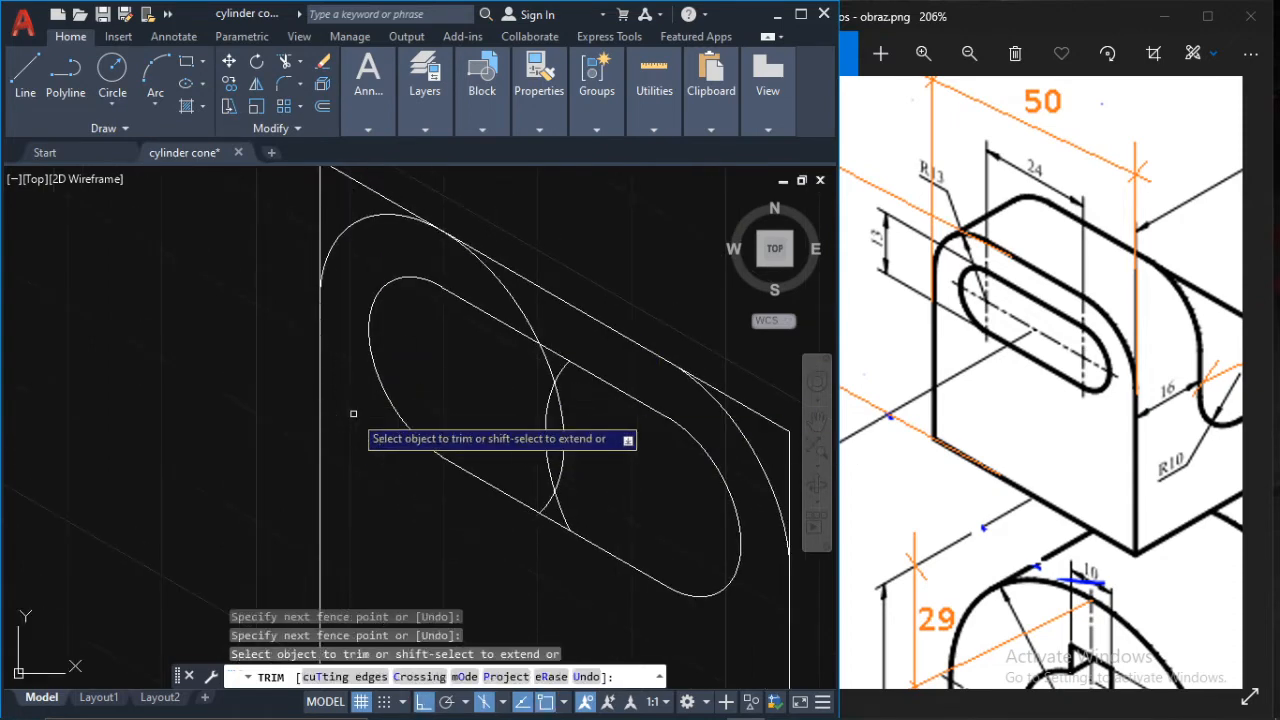
click(500, 296)
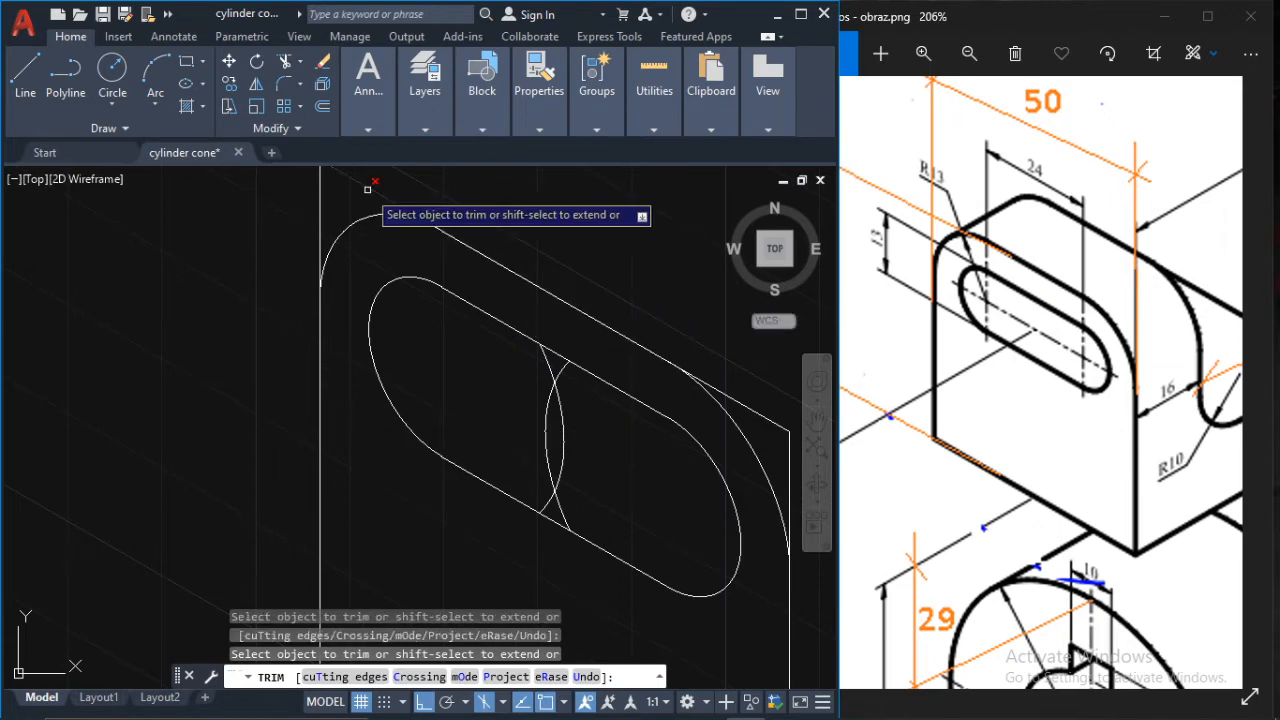
- Trim the face's top and side edges where they extend past the two rounded upper corners
click(319, 187)
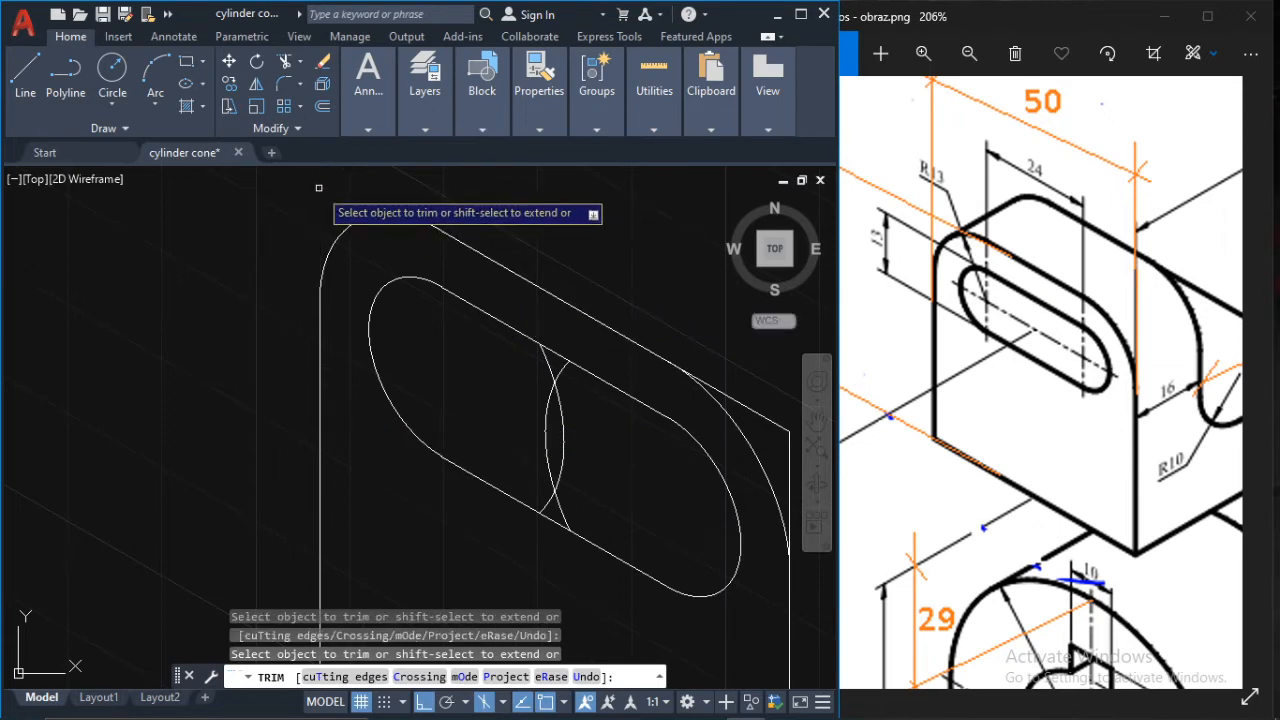
scroll(680, 376, down, 2)
middle_drag(680, 376, 367, 272)
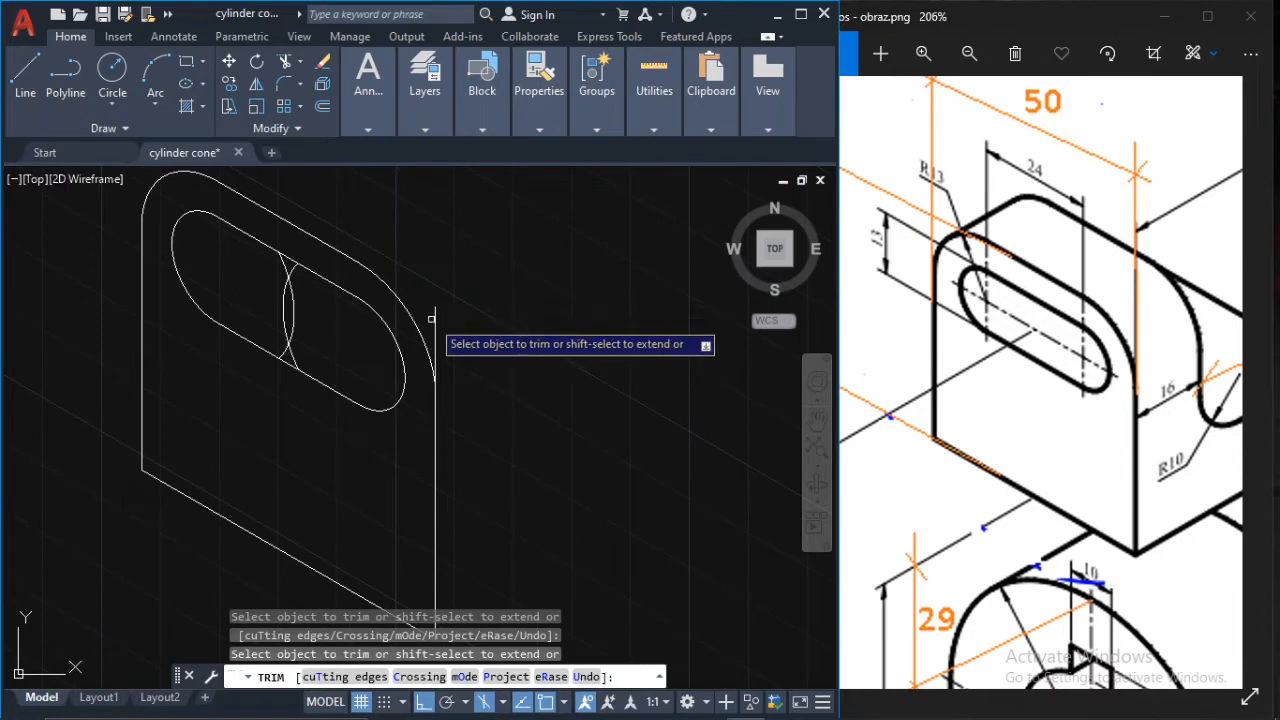
click(436, 320)
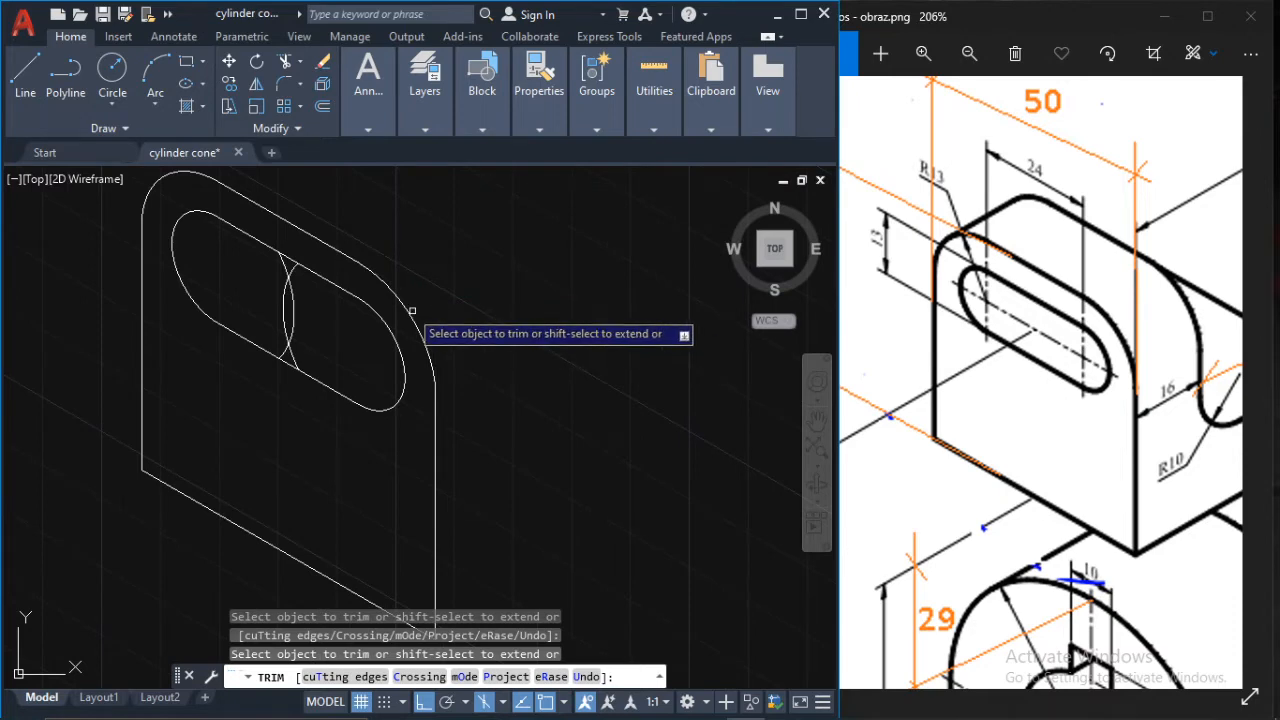
- Erase the two leftover large isocircle arcs inside the slot
click(318, 305)
click(283, 290)
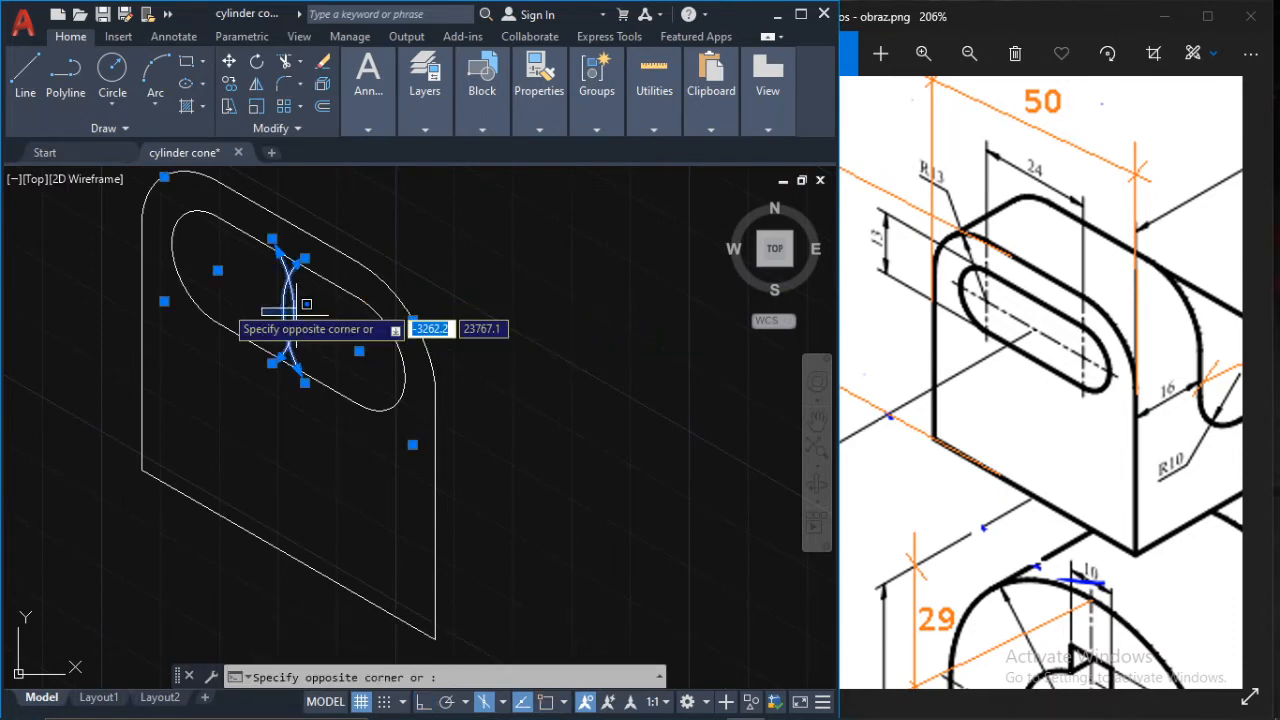
key(Delete)
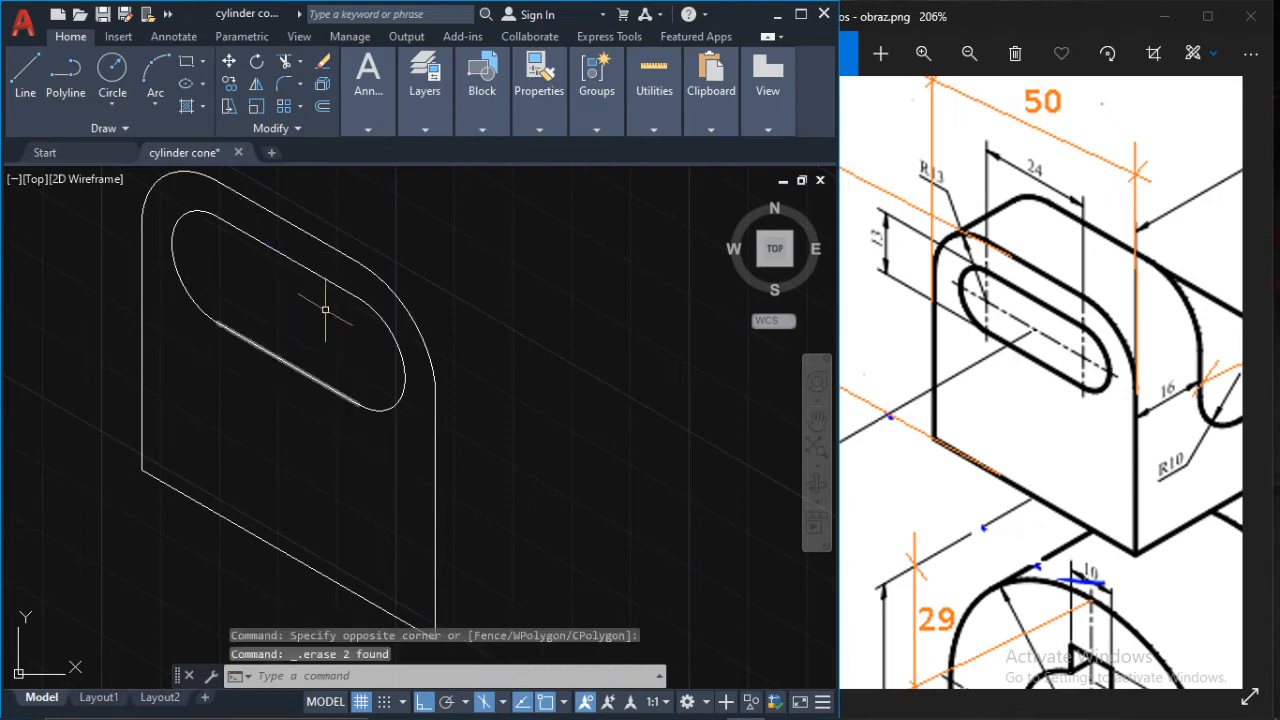
- Copy the front face's top edge, both rounded corners and both vertical edges 16 backward along the 30° axis in the top isoplane
scroll(330, 309, down, 2)
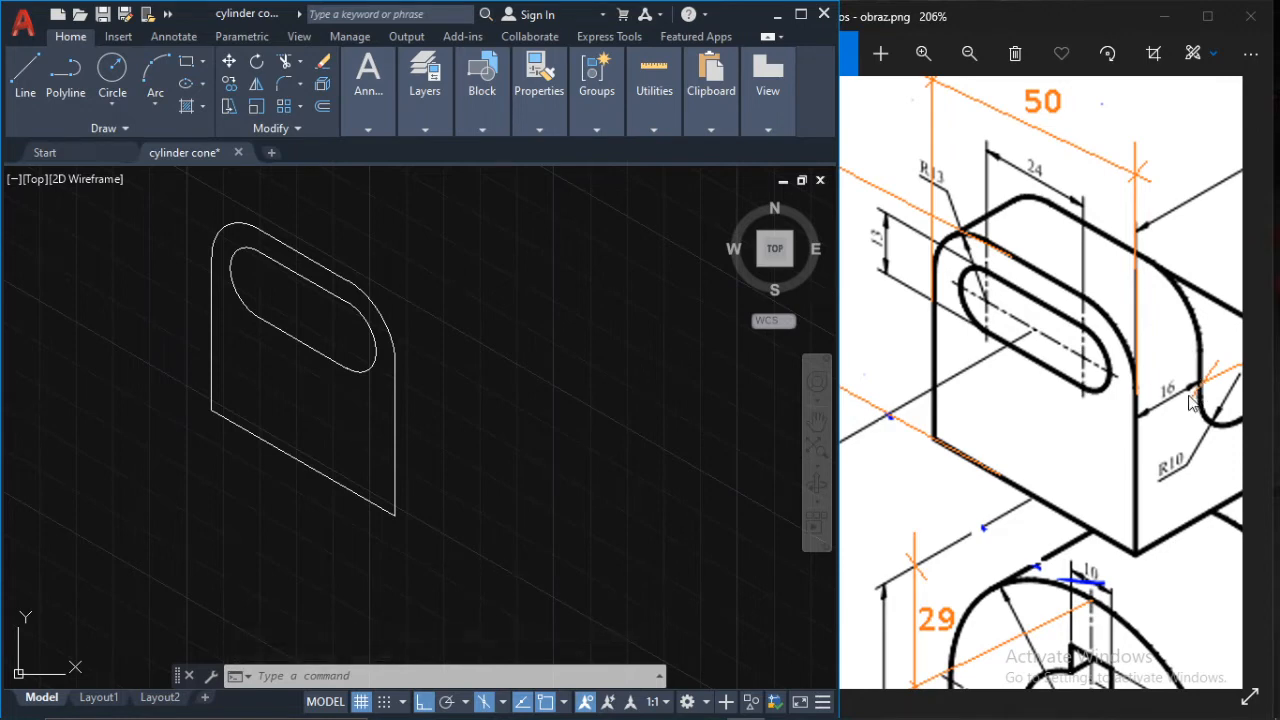
scroll(423, 300, up, 2)
scroll(449, 295, down, 4)
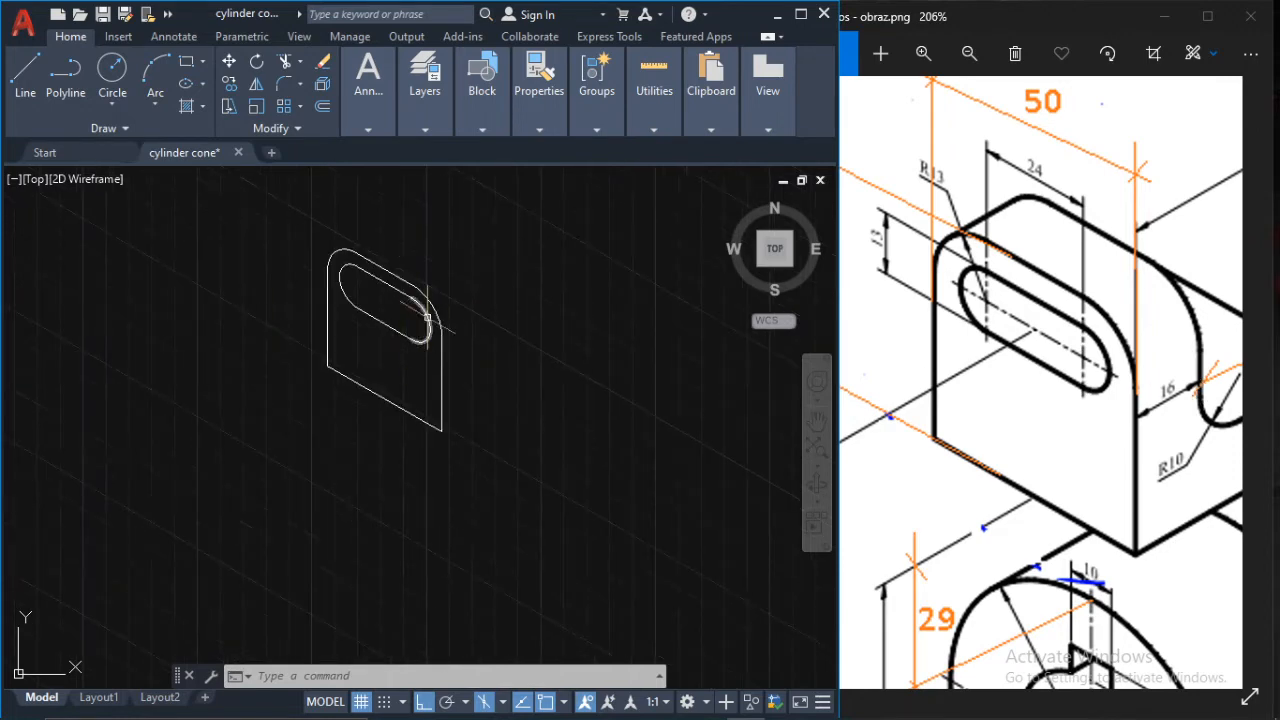
scroll(427, 318, up, 2)
click(386, 251)
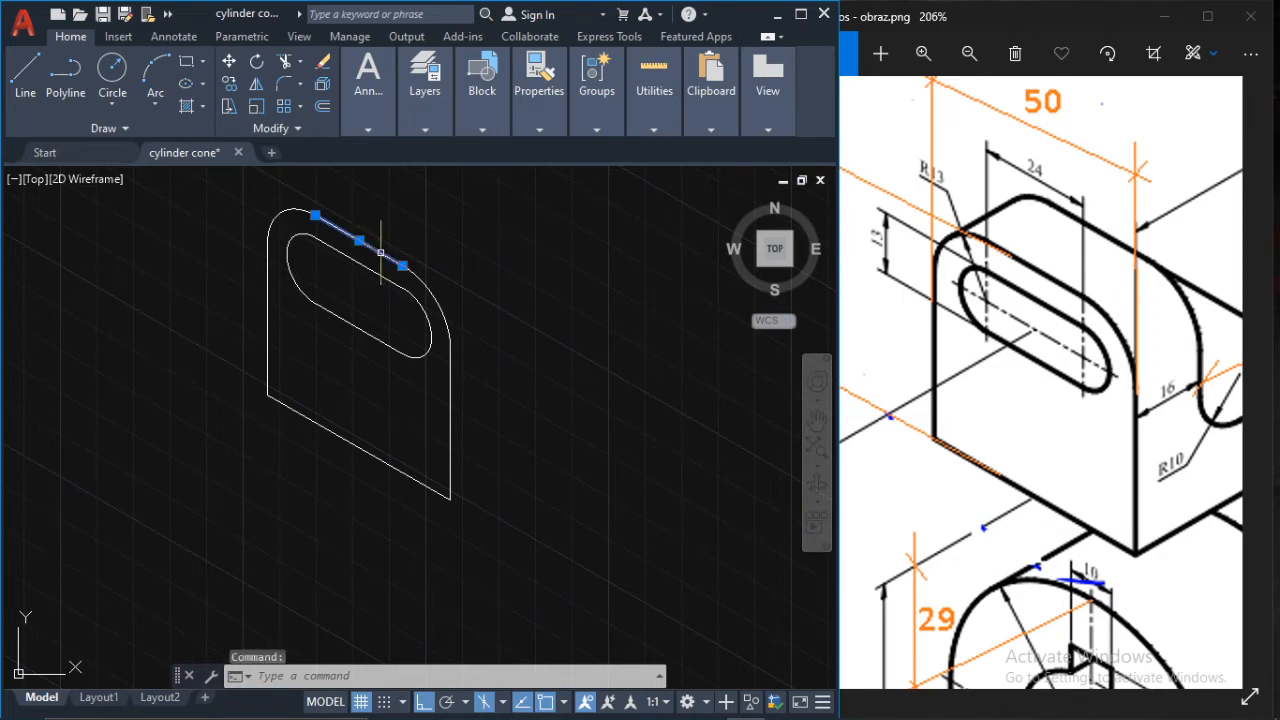
click(439, 307)
click(441, 310)
click(441, 310)
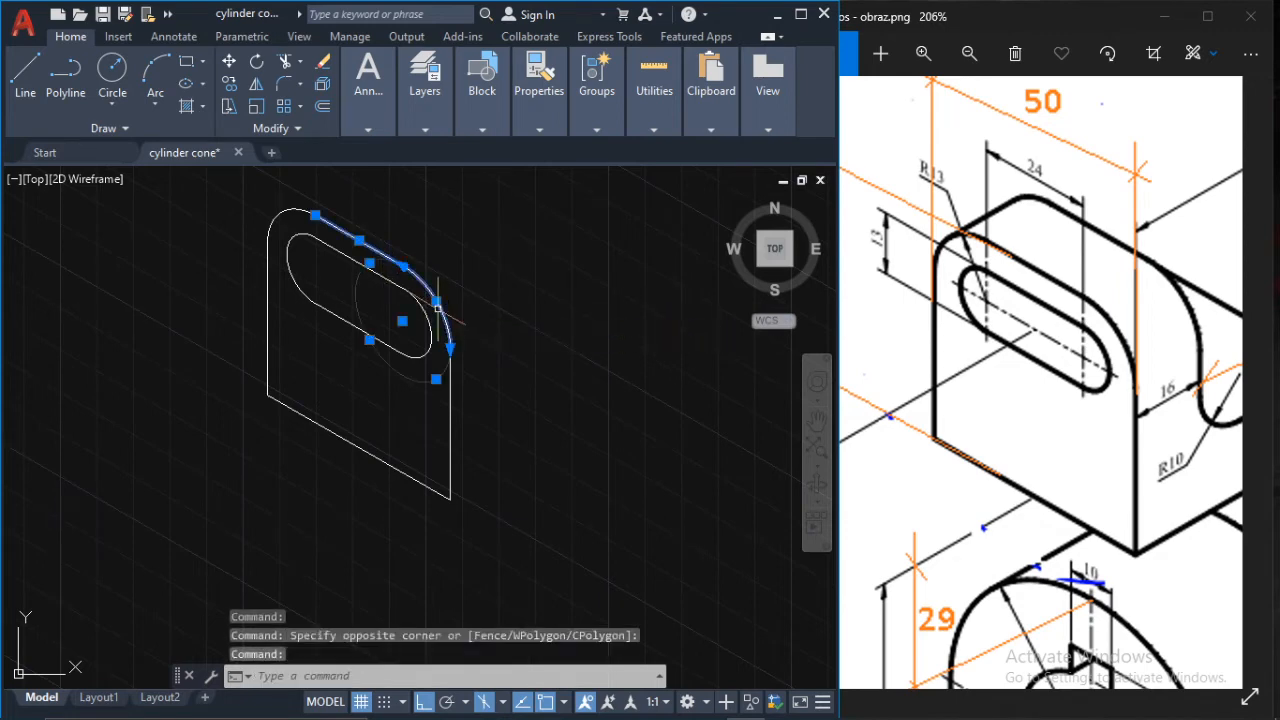
click(450, 385)
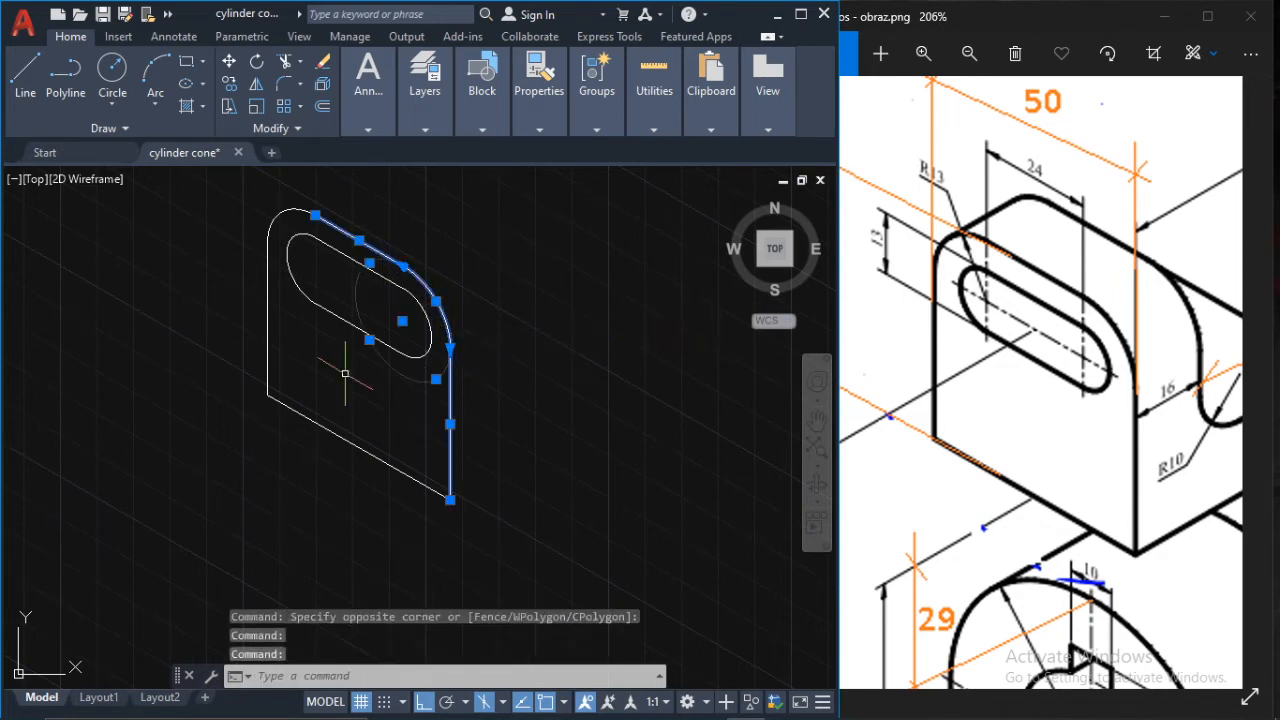
click(268, 292)
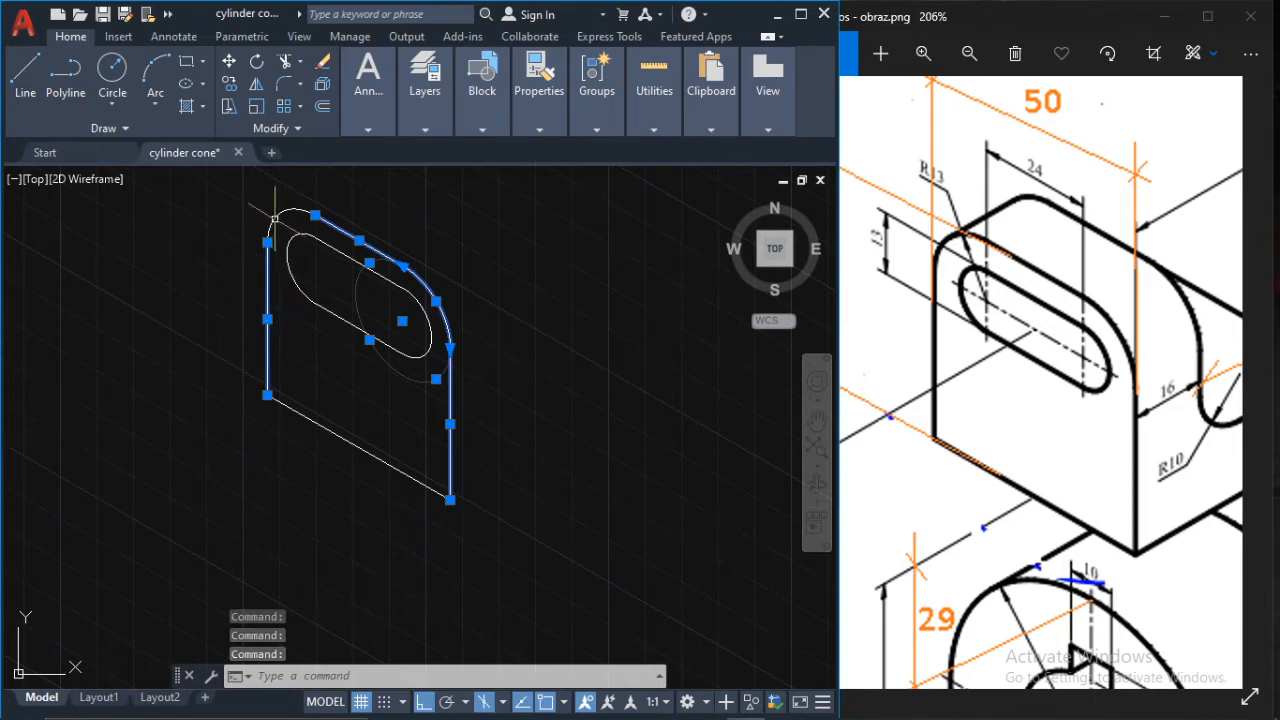
click(282, 218)
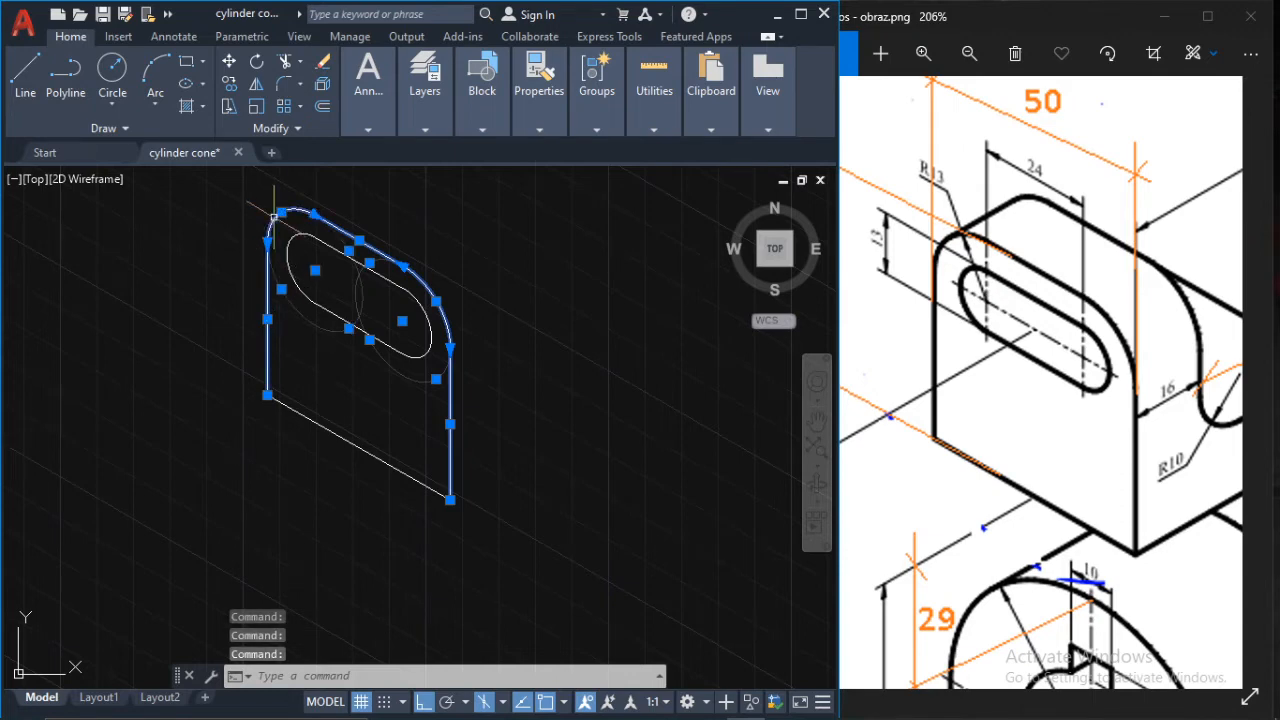
click(28, 94)
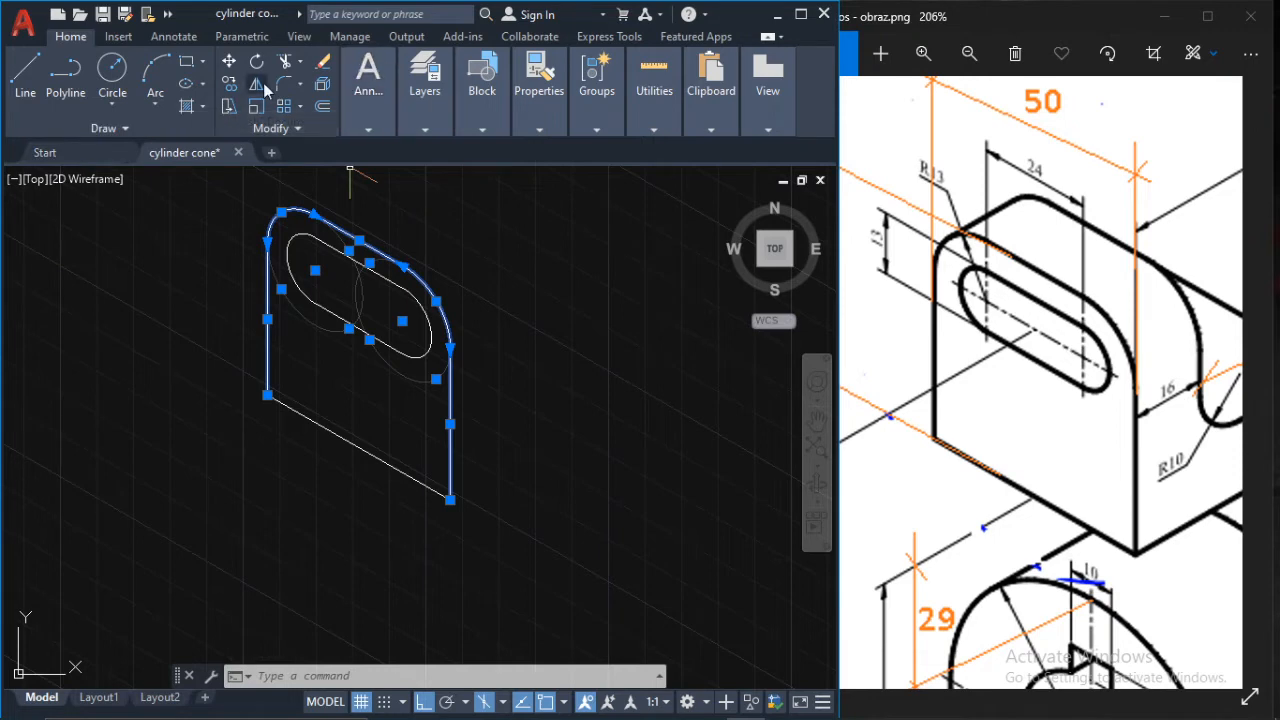
click(230, 87)
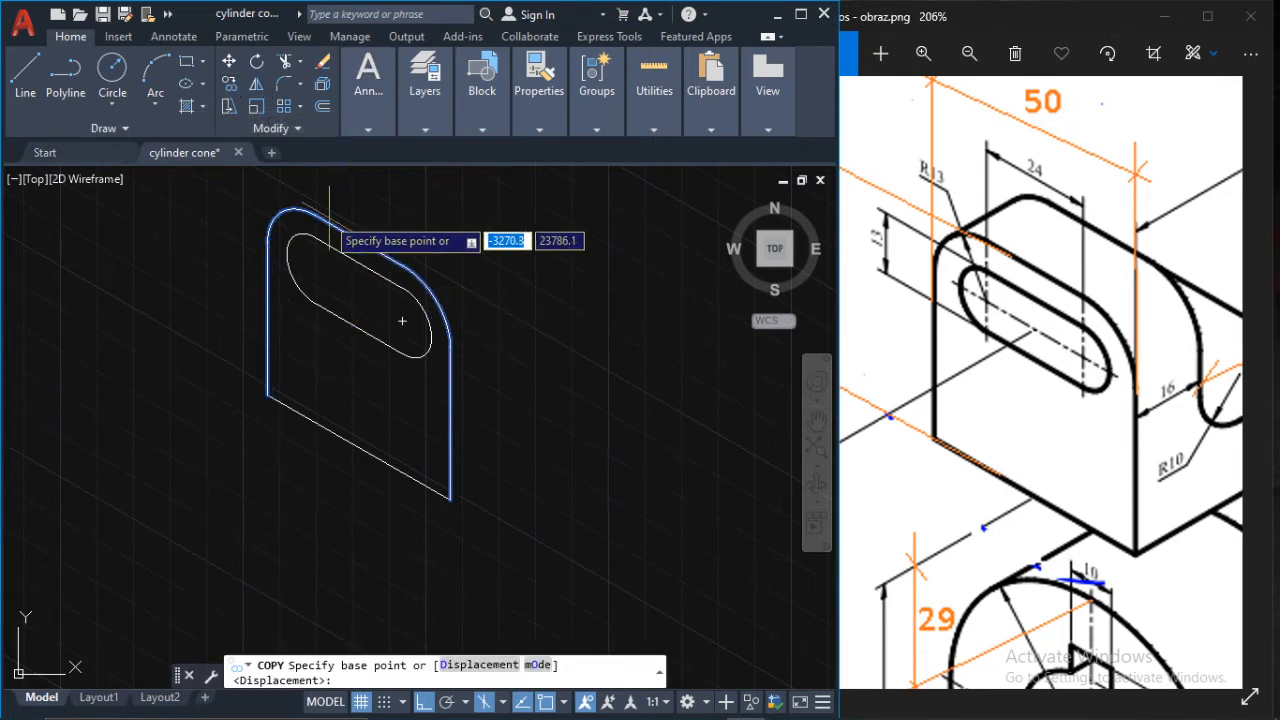
click(282, 211)
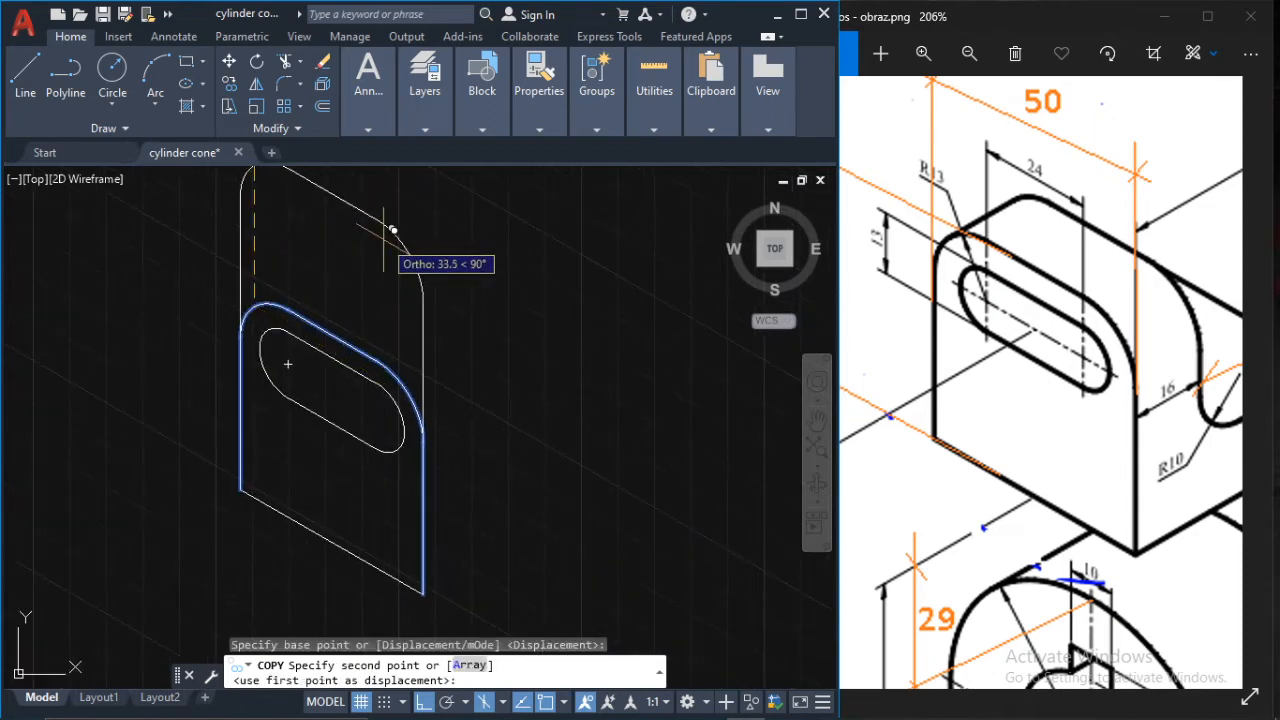
key(F5)
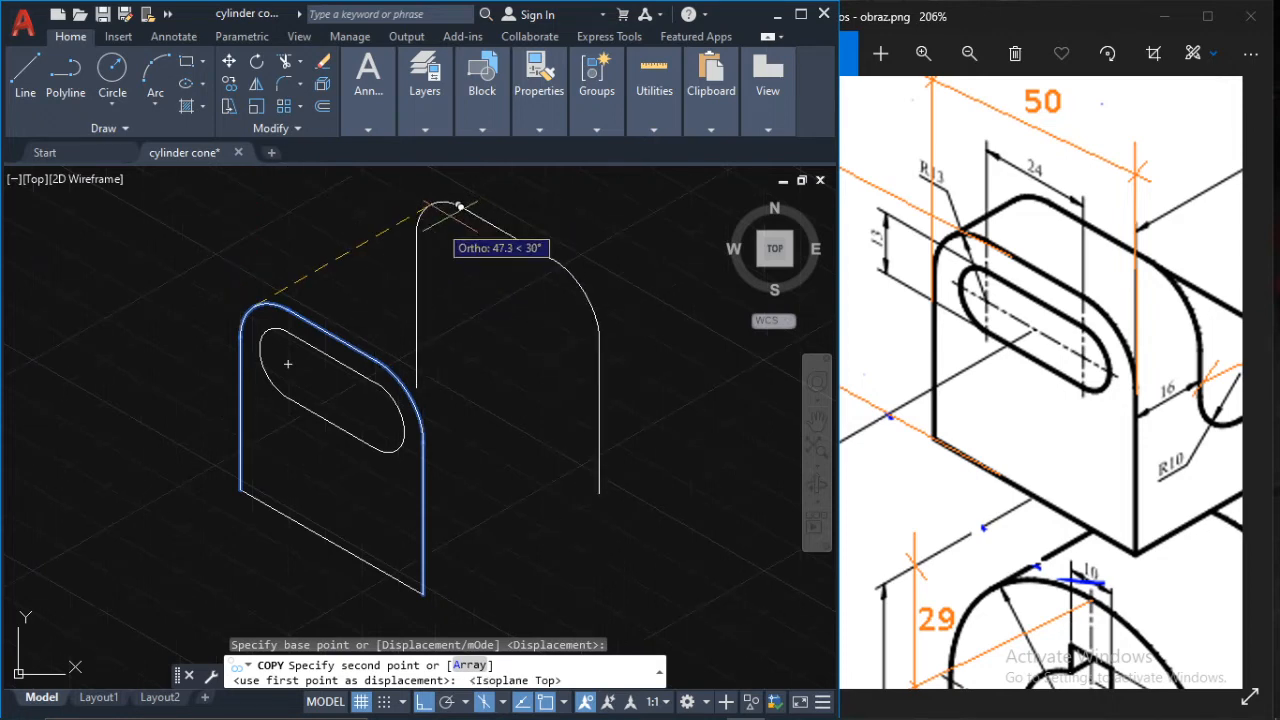
text(16)
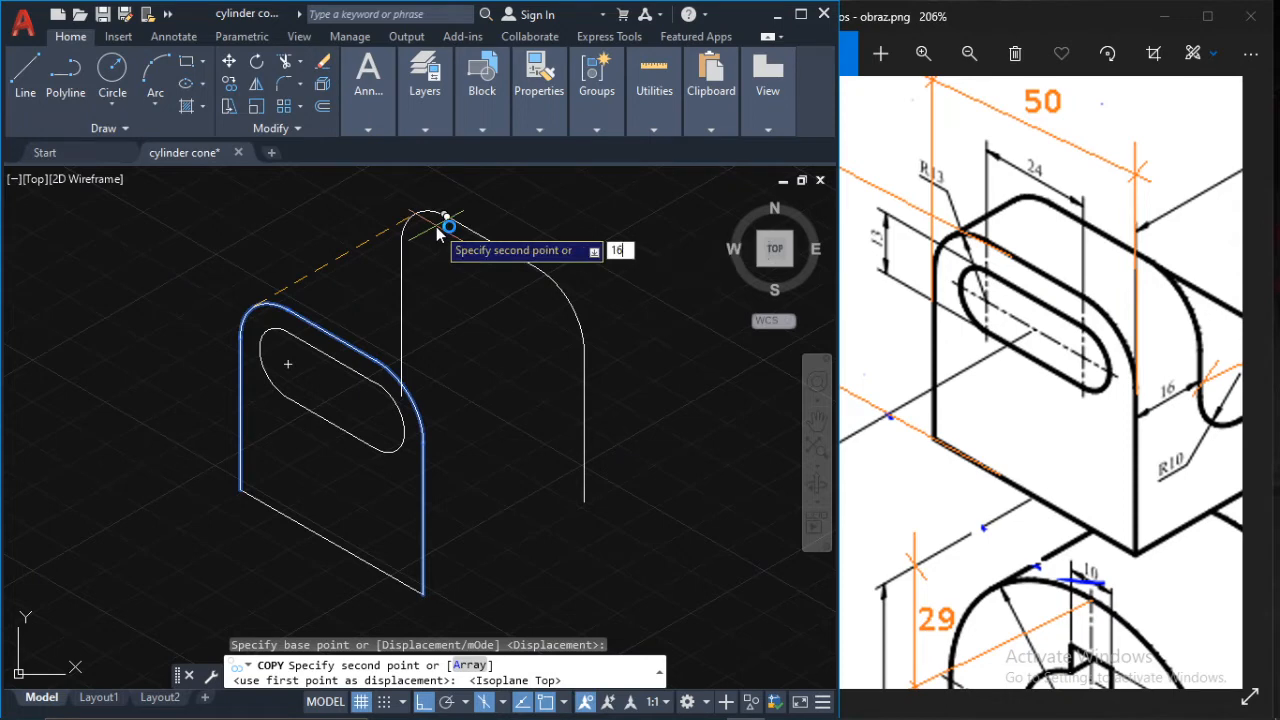
key(Return)
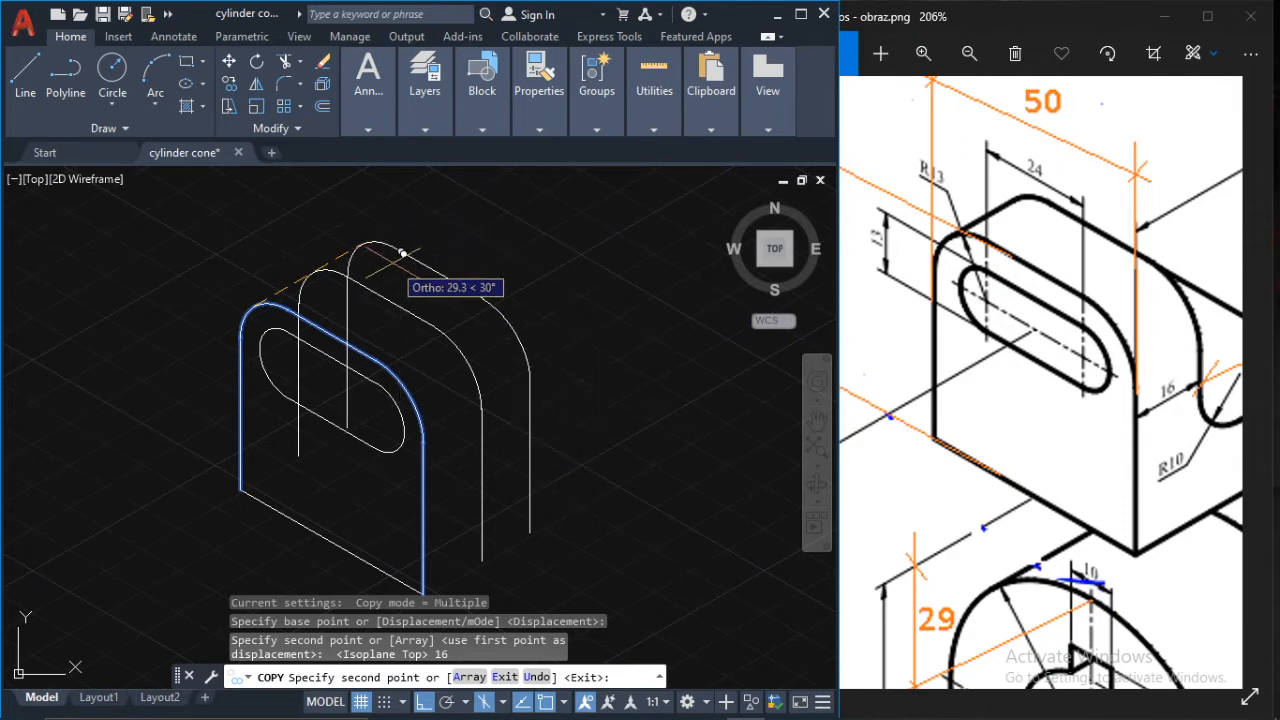
key(Escape)
- Erase the hidden left vertical edge of the copied rear outline
scroll(313, 313, up, 3)
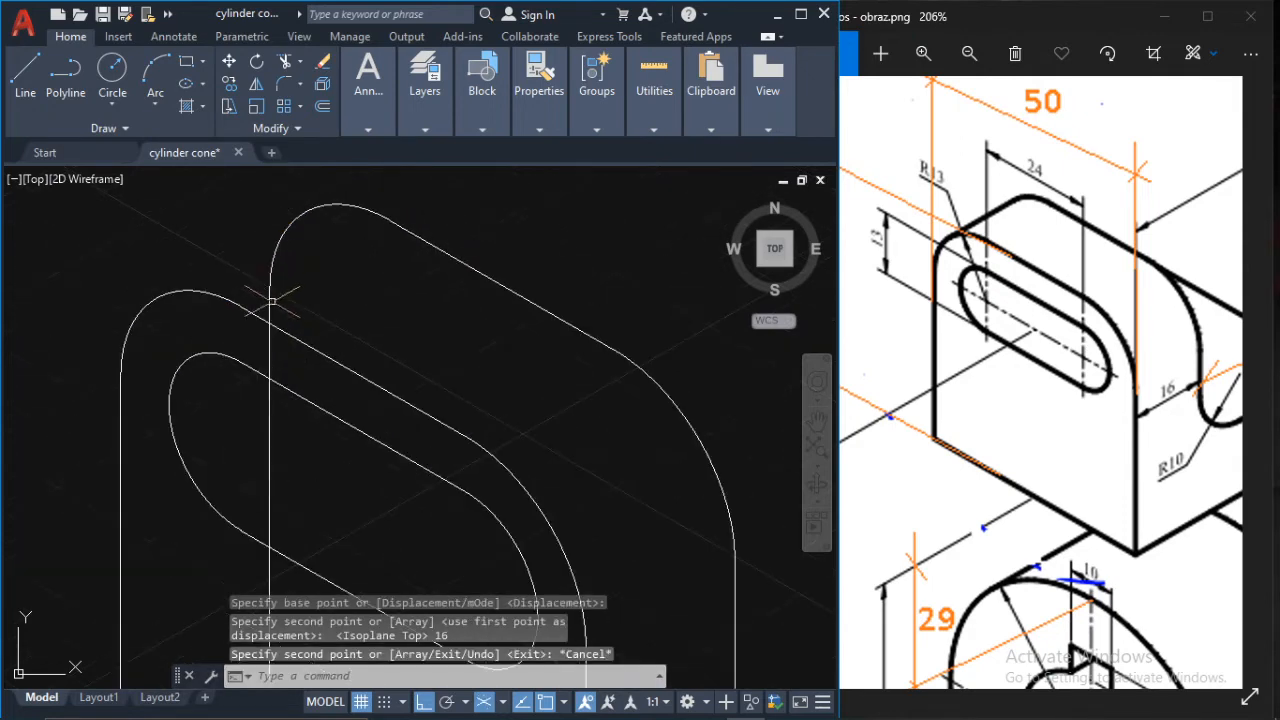
click(268, 300)
key(Delete)
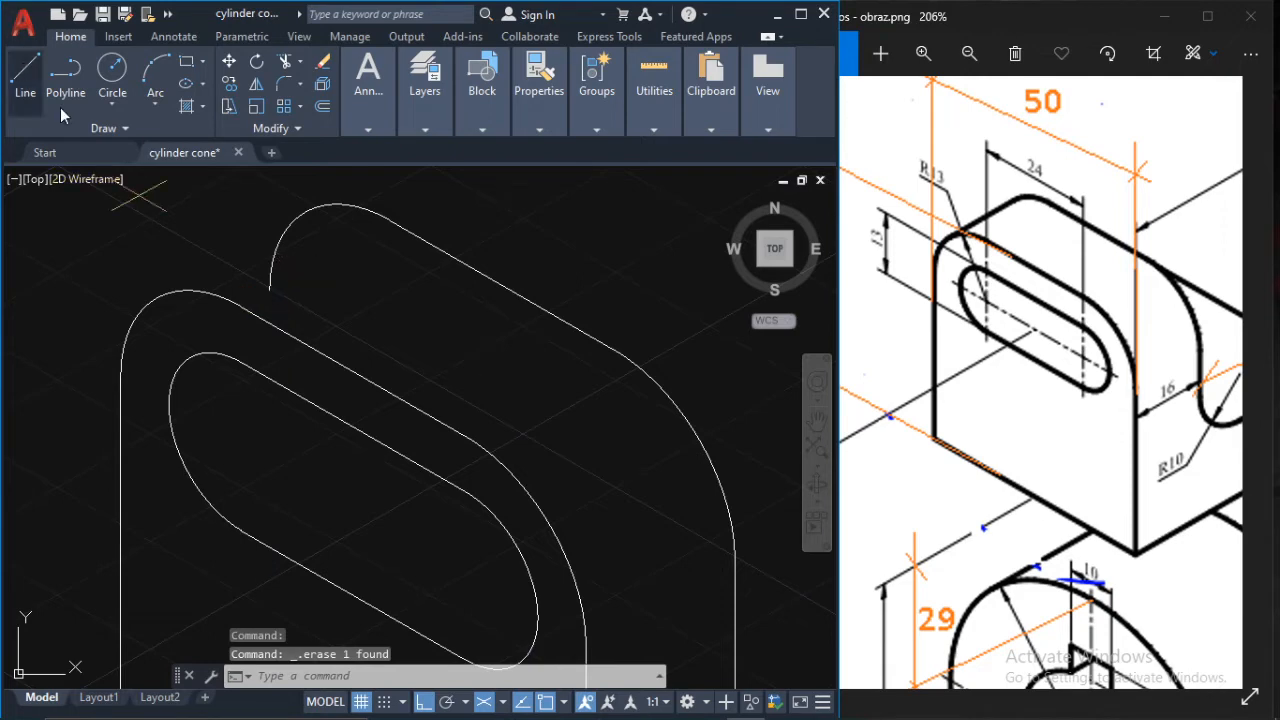
- Draw a line connecting the front outline's left rounded corner to the matching quadrant point on the rear outline's corner
click(27, 78)
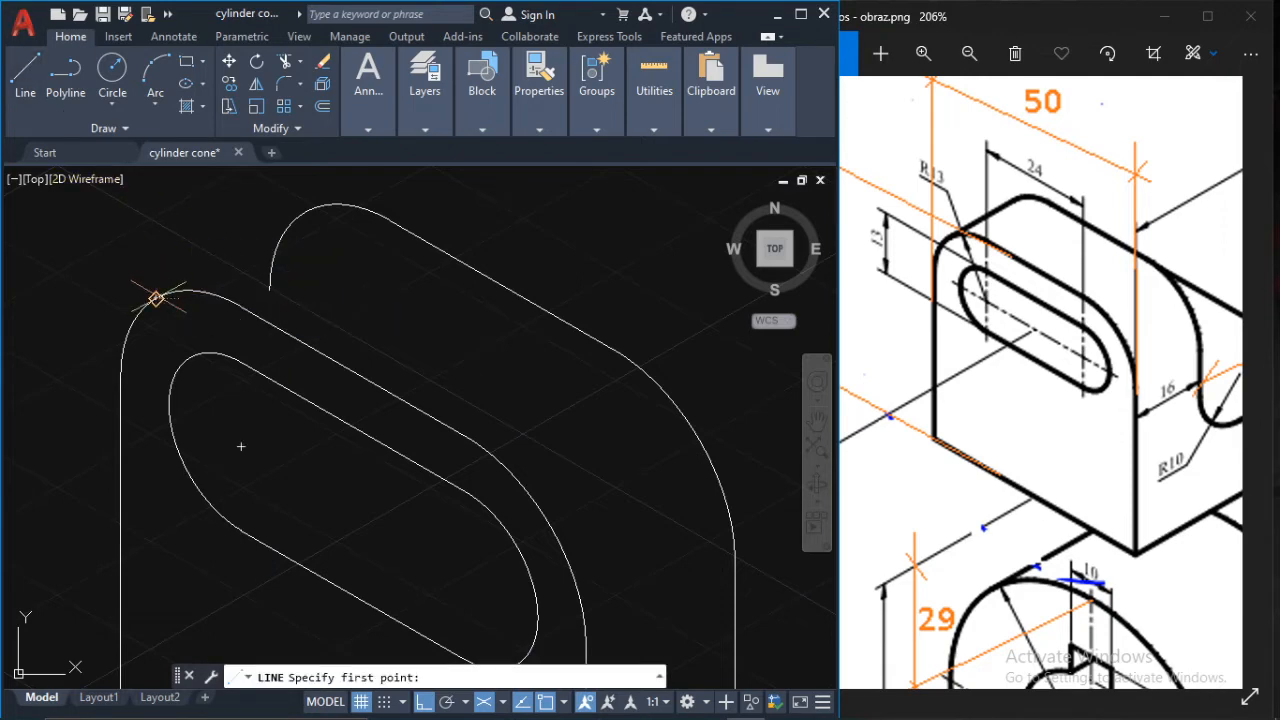
click(156, 299)
scroll(309, 251, up, 3)
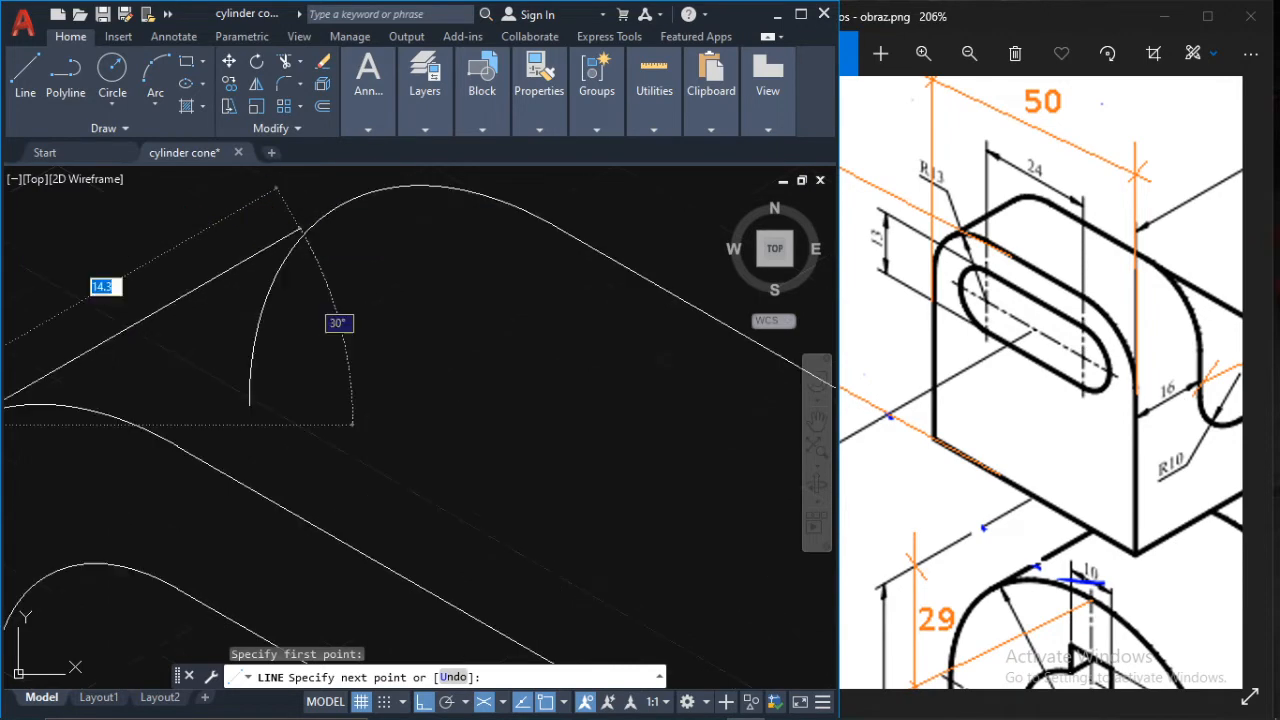
click(340, 205)
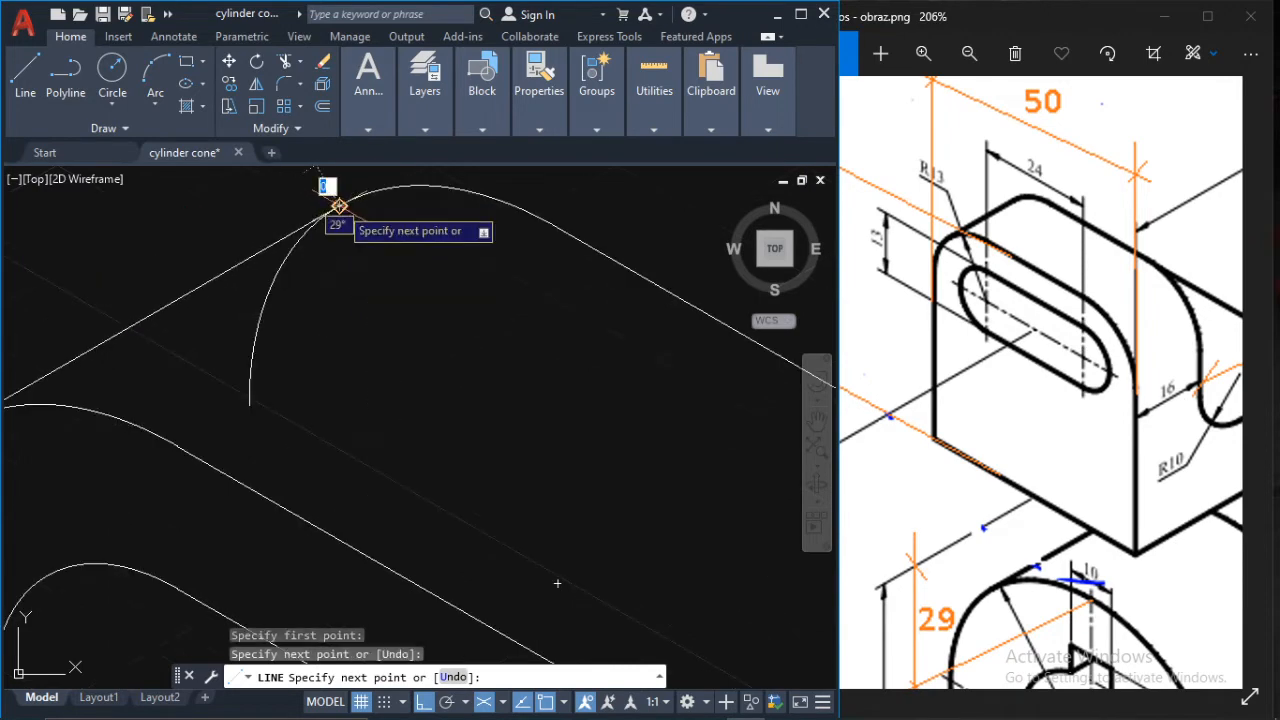
key(Escape)
key(Escape)
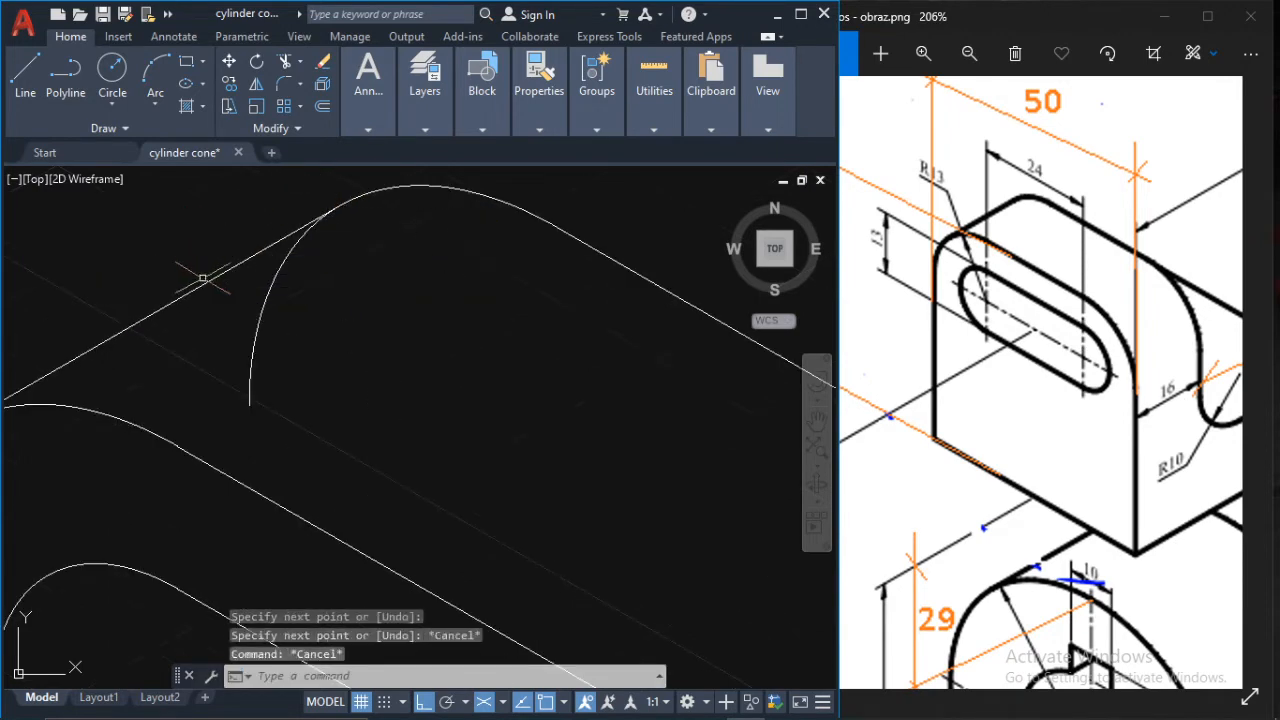
- Trim the rear left corner's arc below the connecting line
text(t)
key(Return)
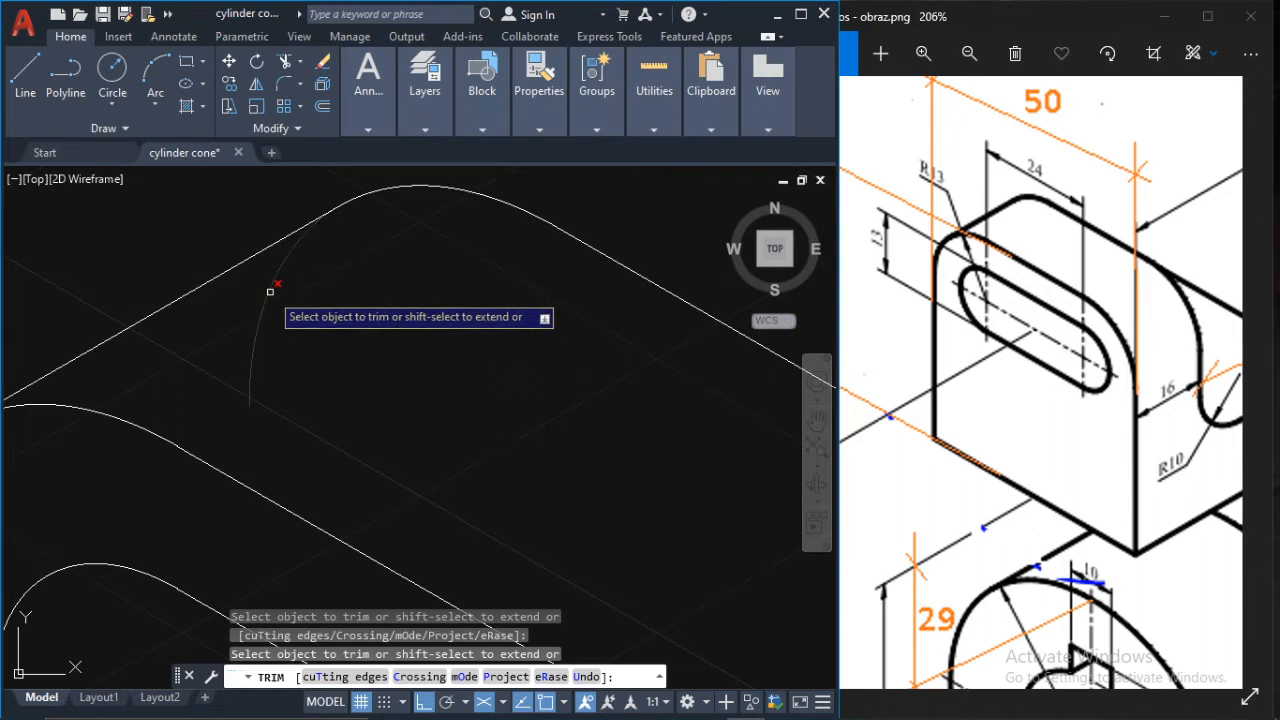
scroll(275, 296, down, 5)
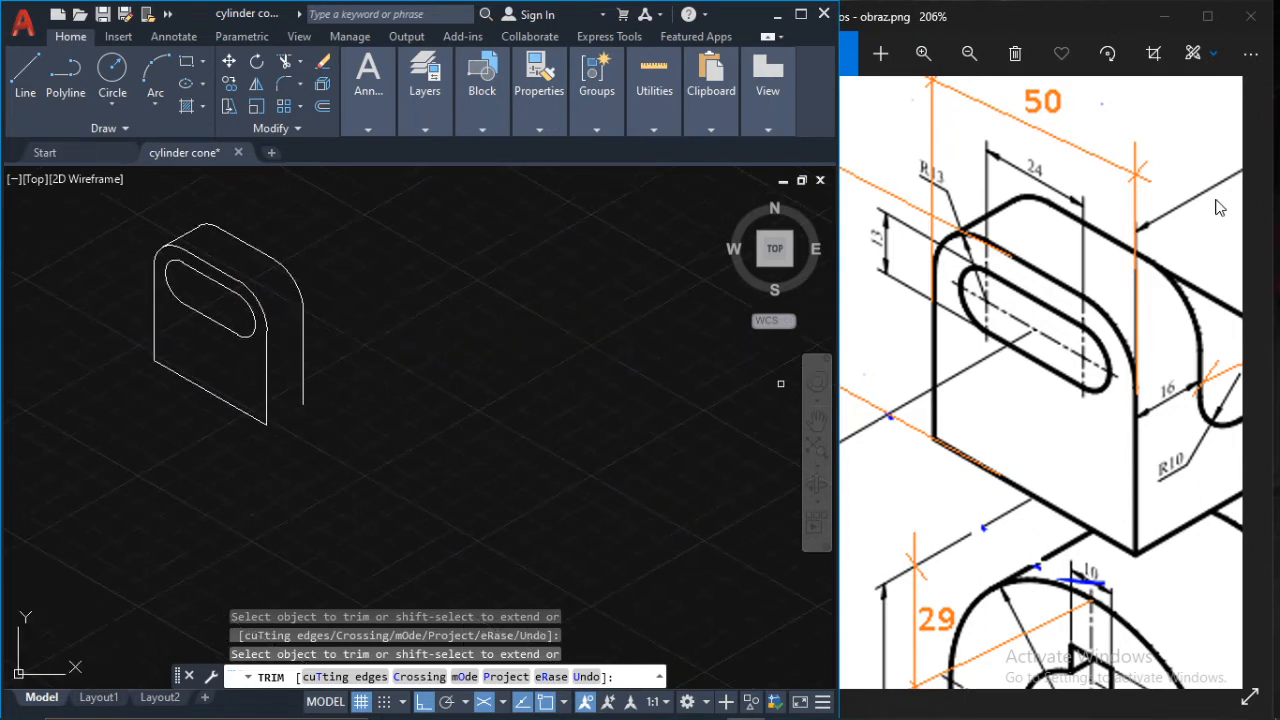
middle_drag(636, 400, 404, 390)
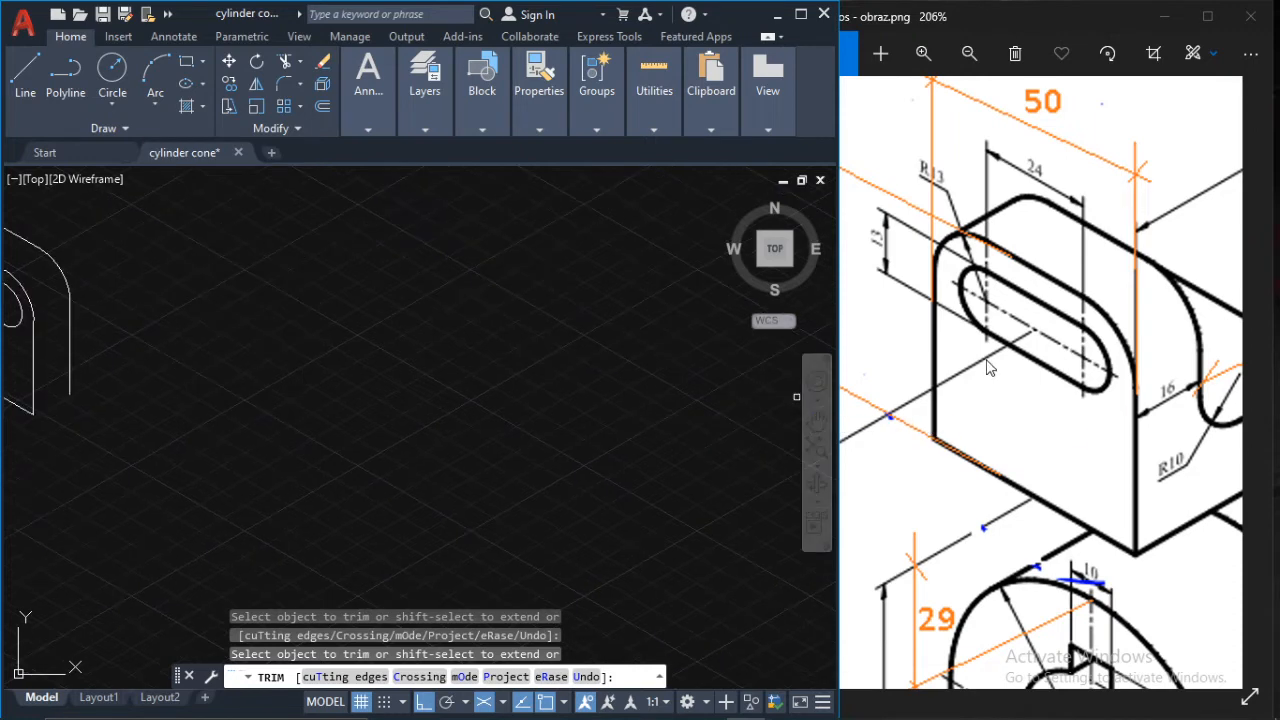
scroll(697, 328, down, 2)
key(Escape)
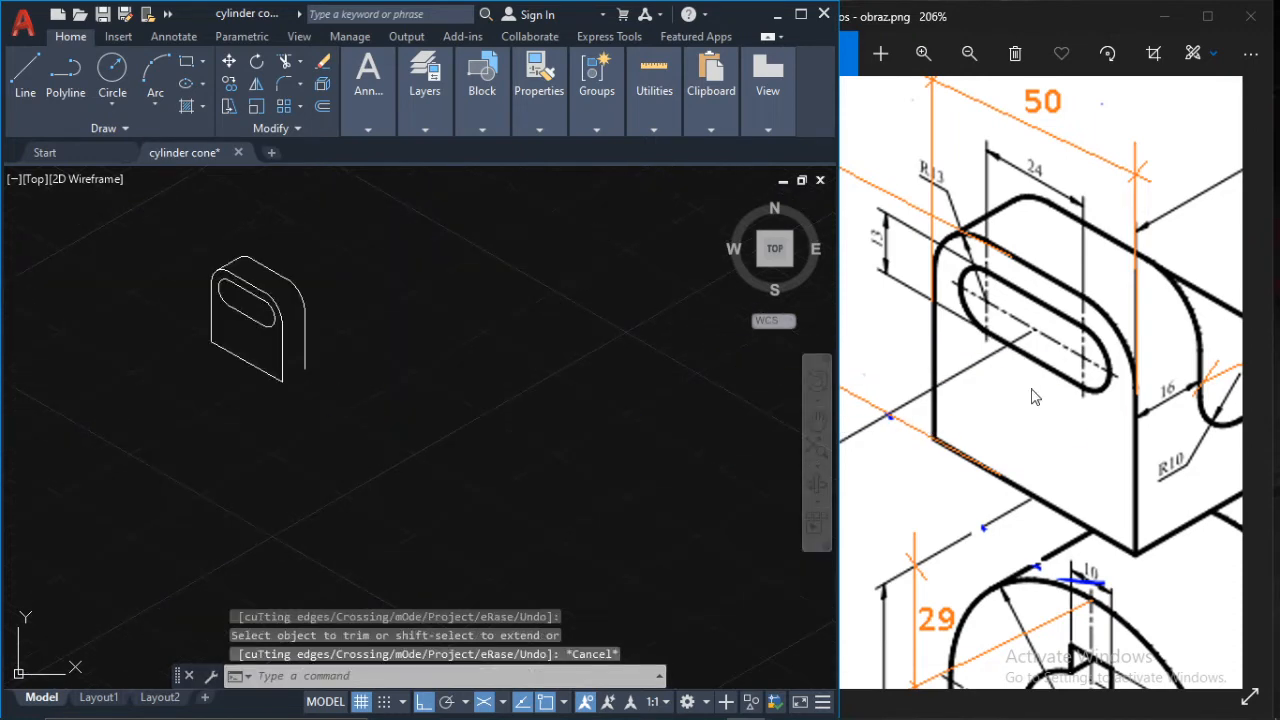
- Switch to Photos and examine the dimensions and radii of the crank's curved arm in the reference figure
click(1036, 392)
scroll(1038, 395, down, 3)
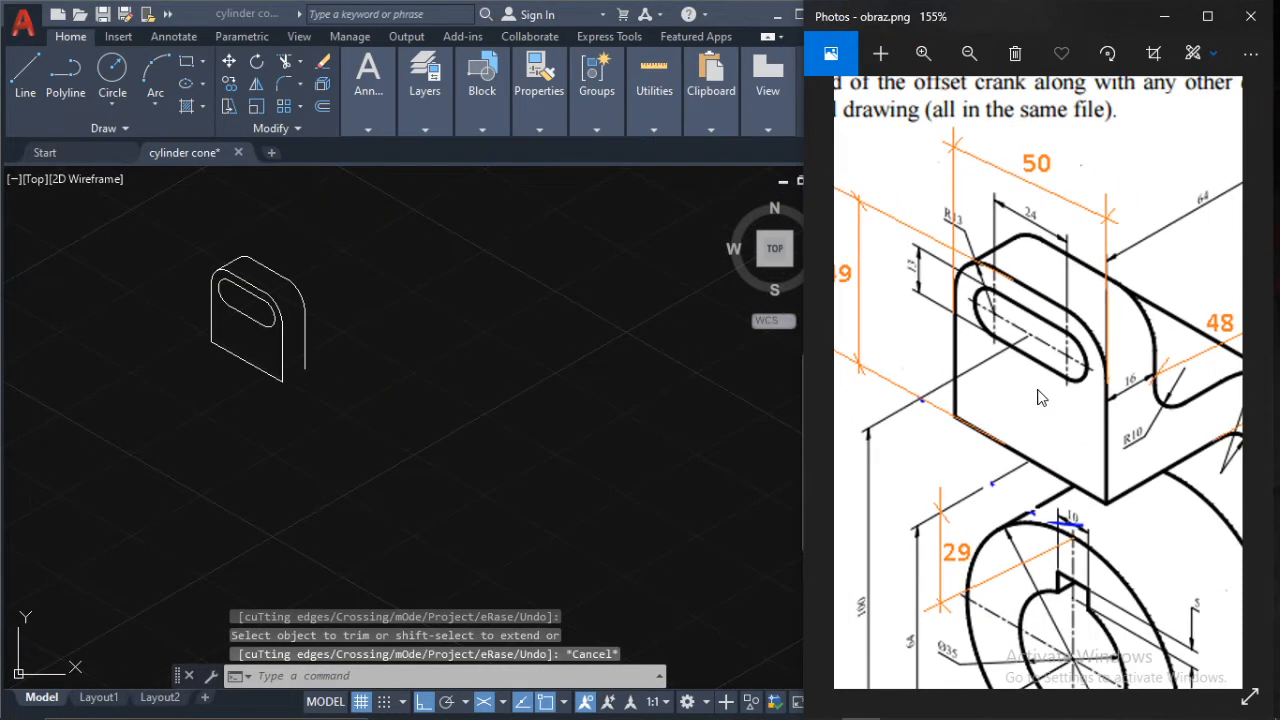
drag(1040, 391, 982, 388)
drag(1086, 442, 988, 362)
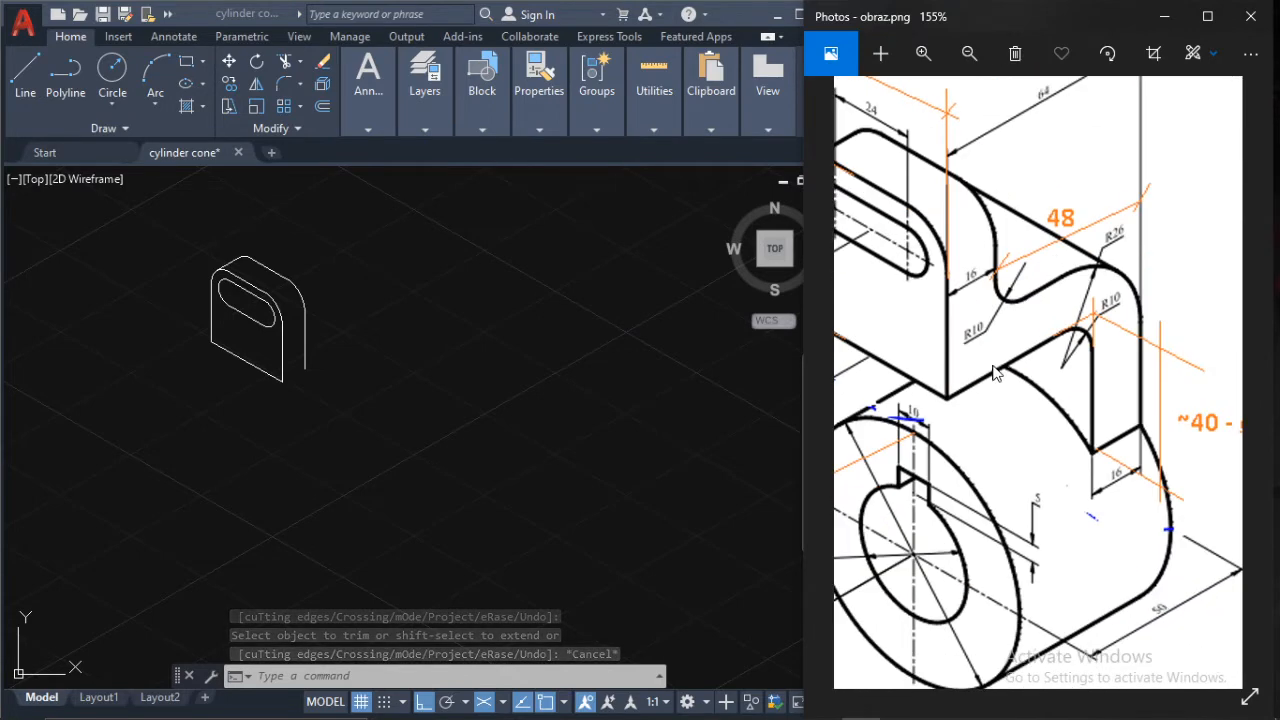
scroll(997, 380, up, 1)
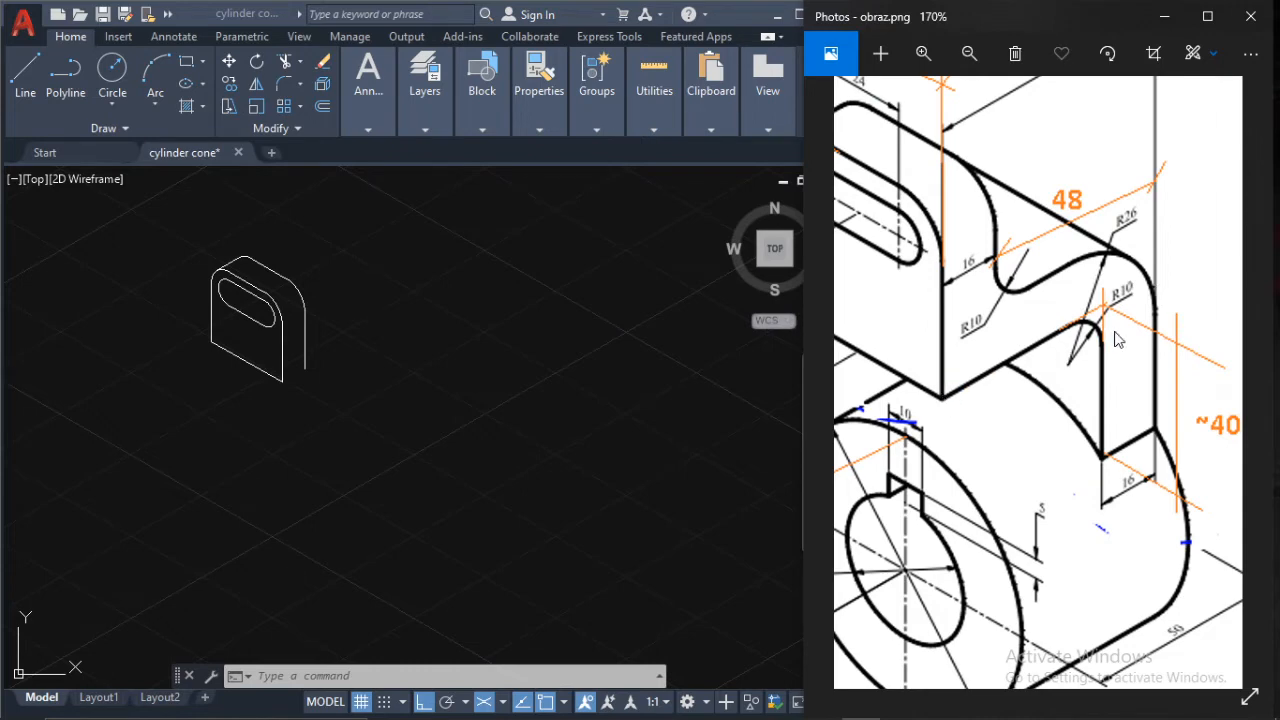
- Return to AutoCAD and draw connected lines from the block's front bottom corner, 48 along the 30° axis and 40 straight down in the right isoplane
click(18, 72)
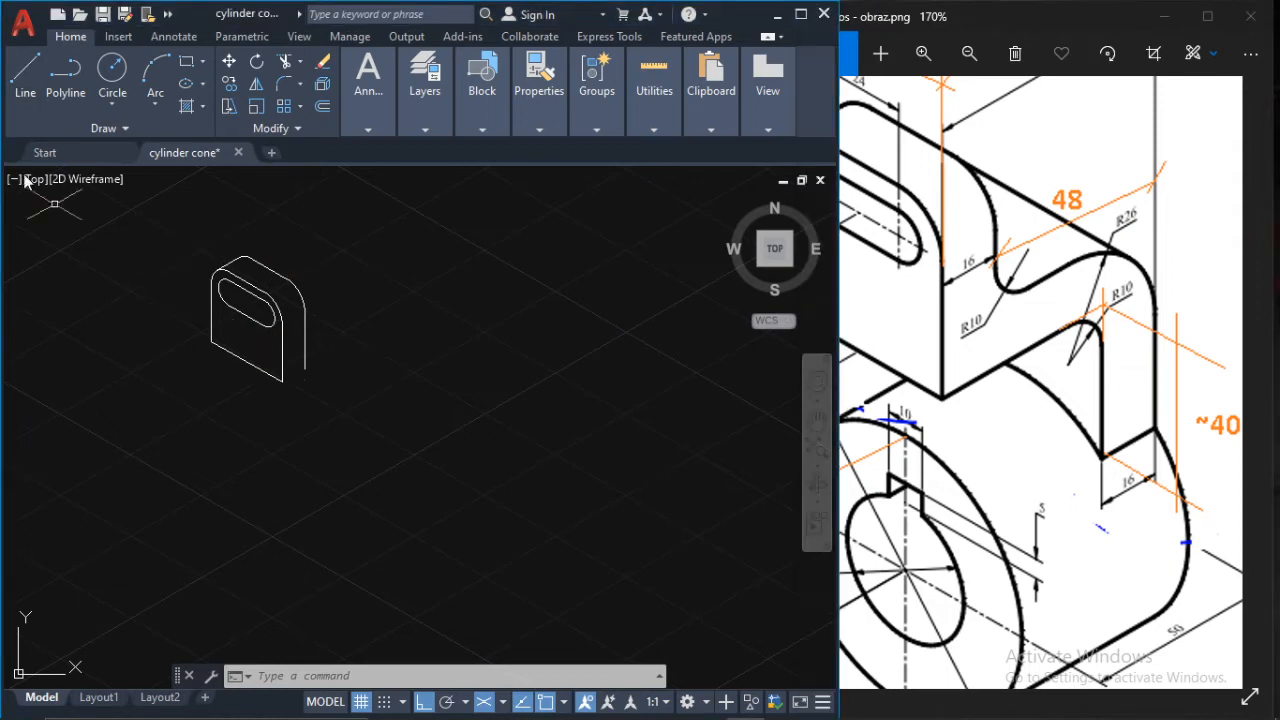
click(18, 92)
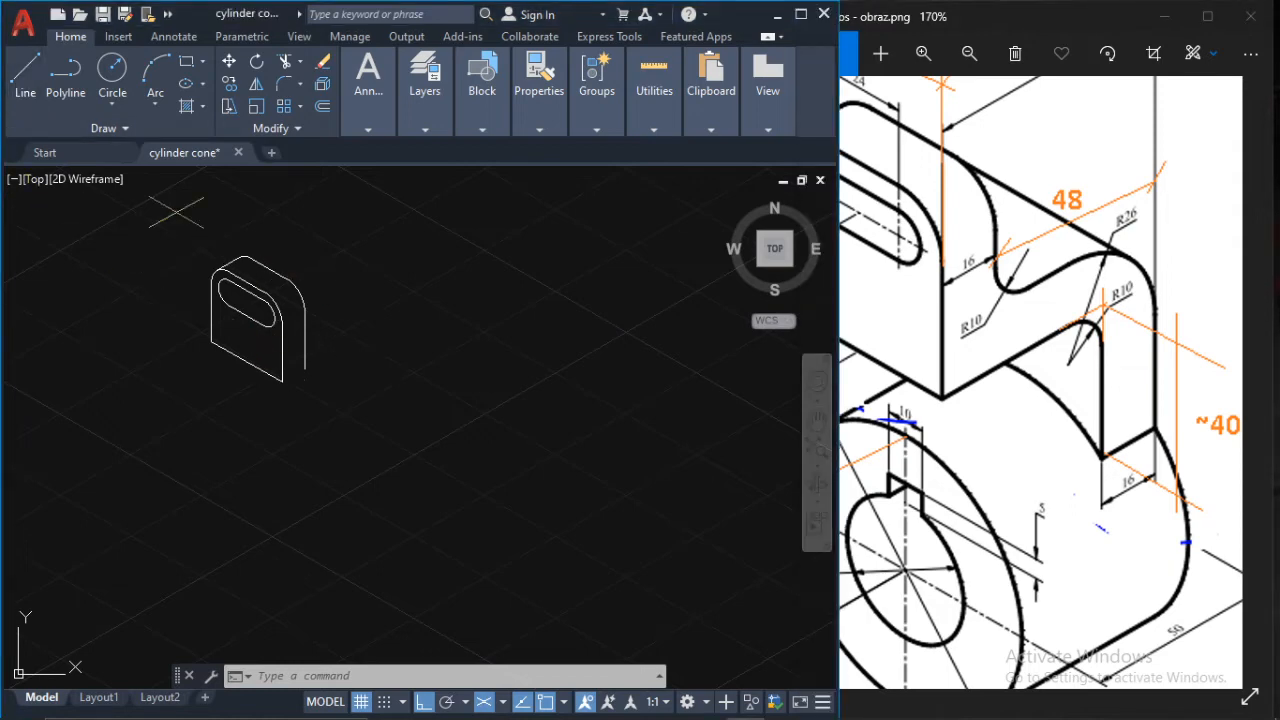
click(282, 382)
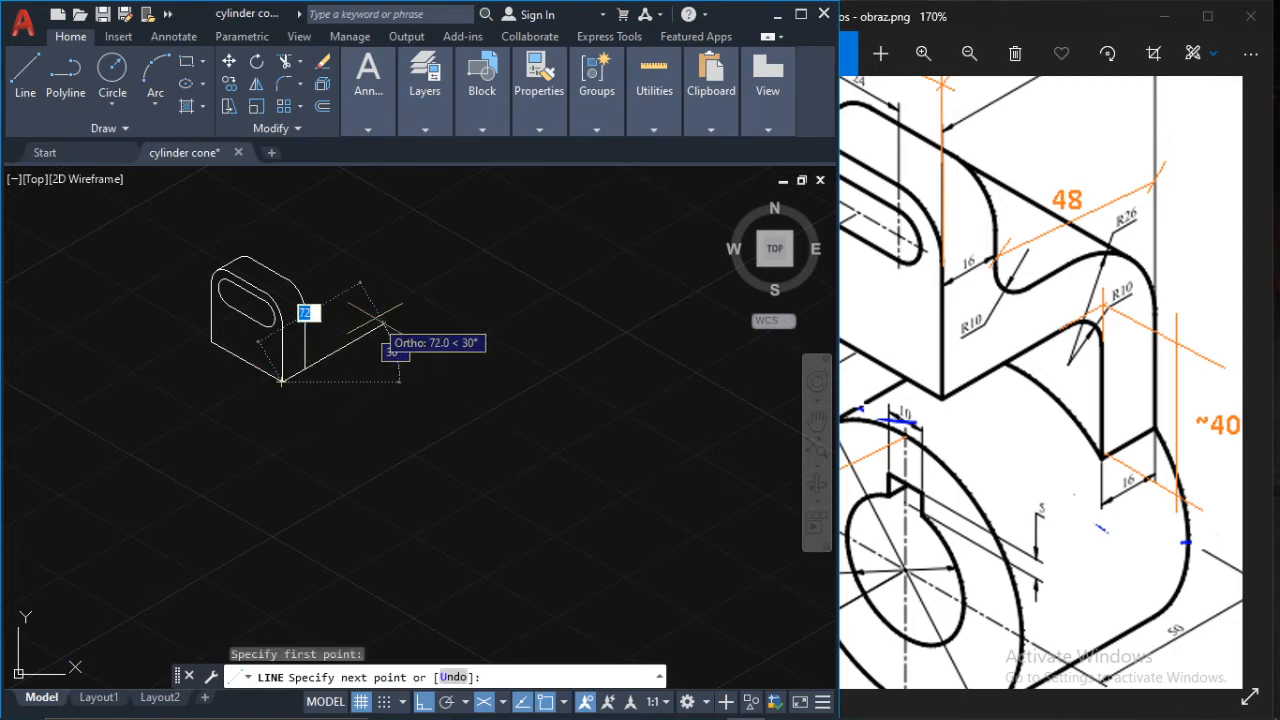
text(48)
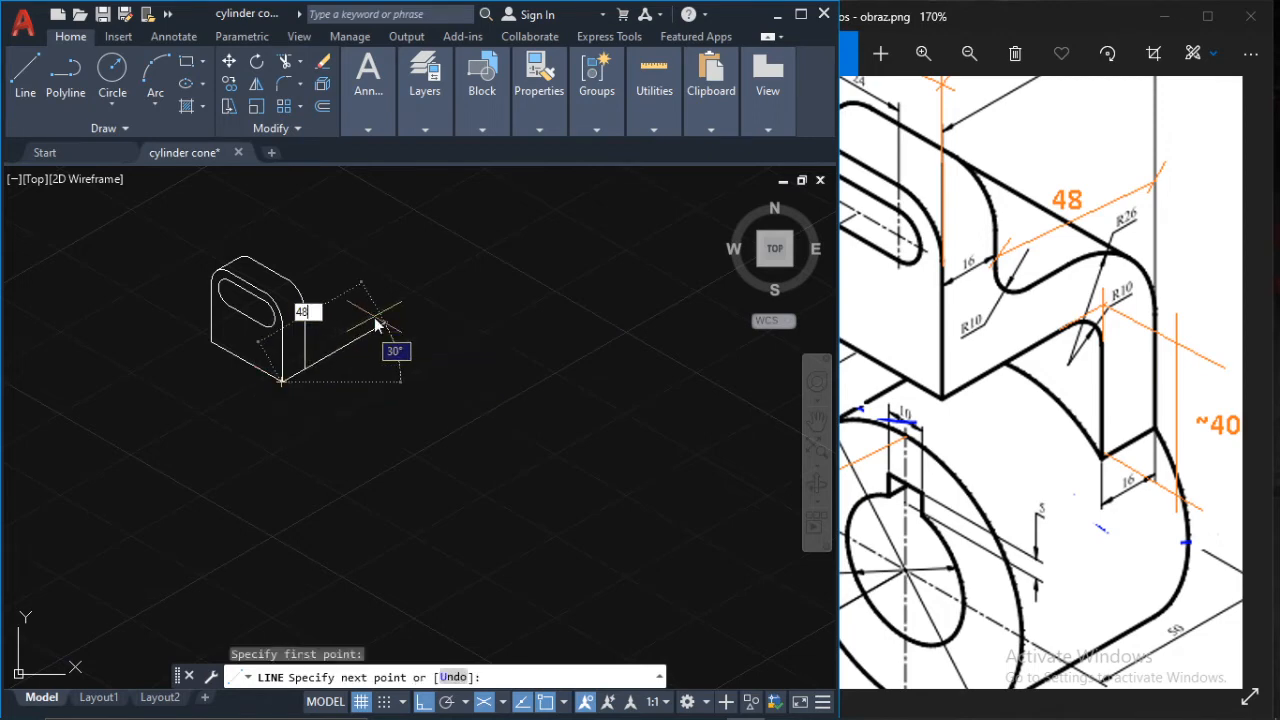
key(Return)
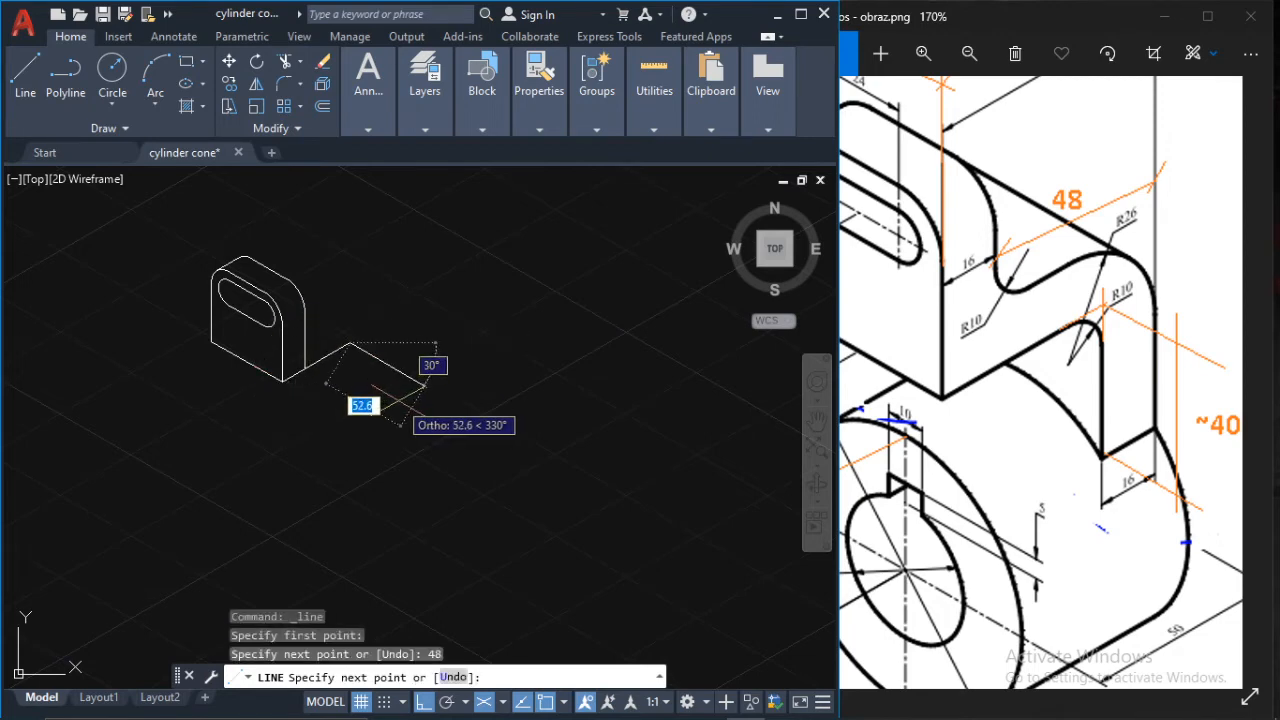
key(F5)
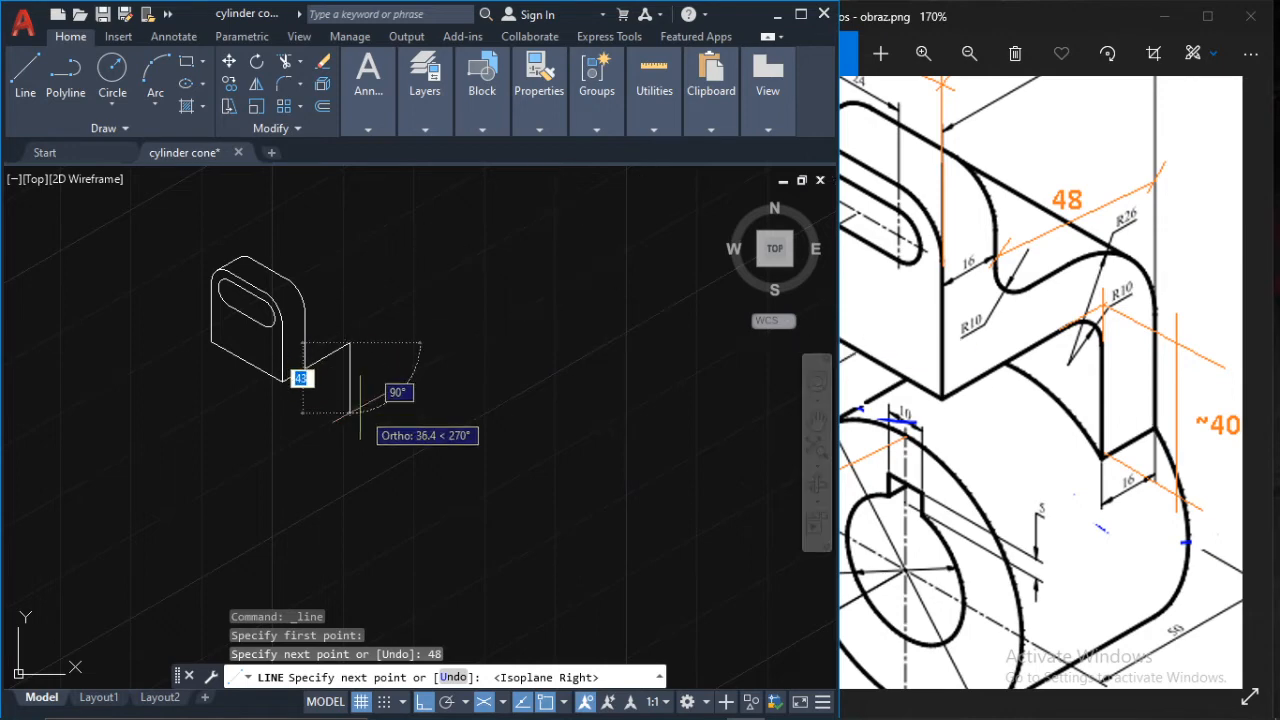
text(40)
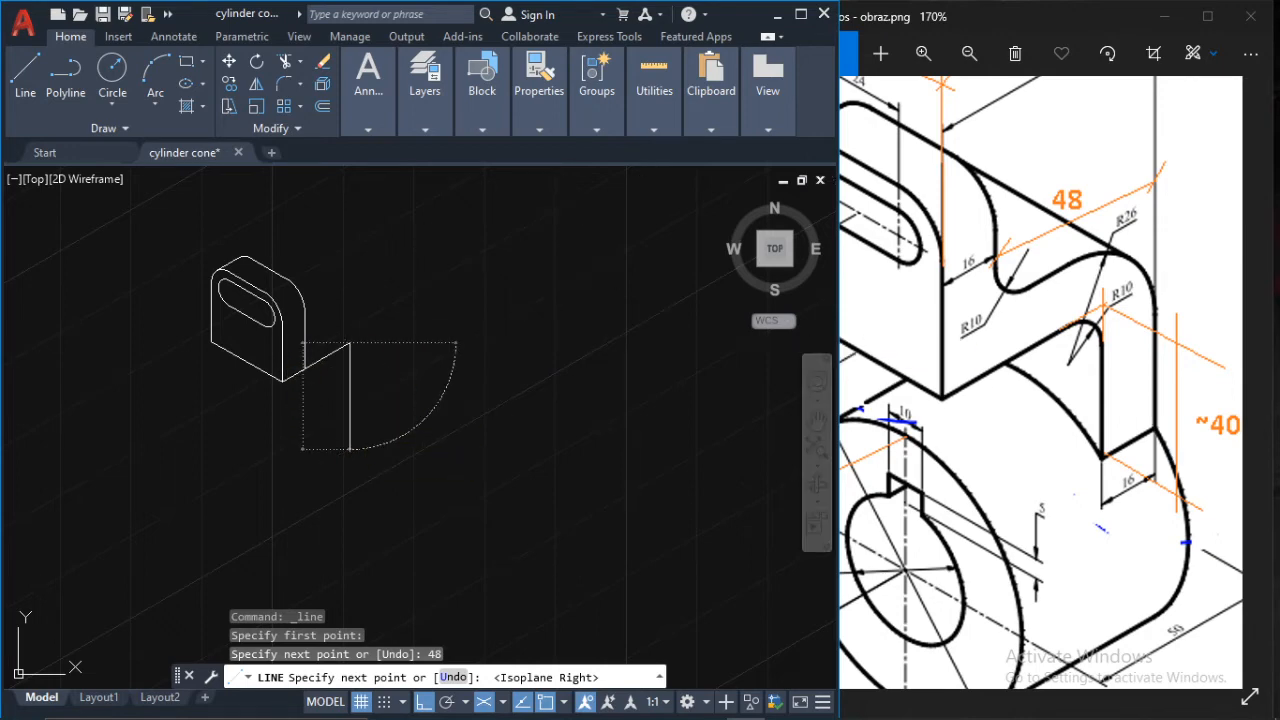
key(Return)
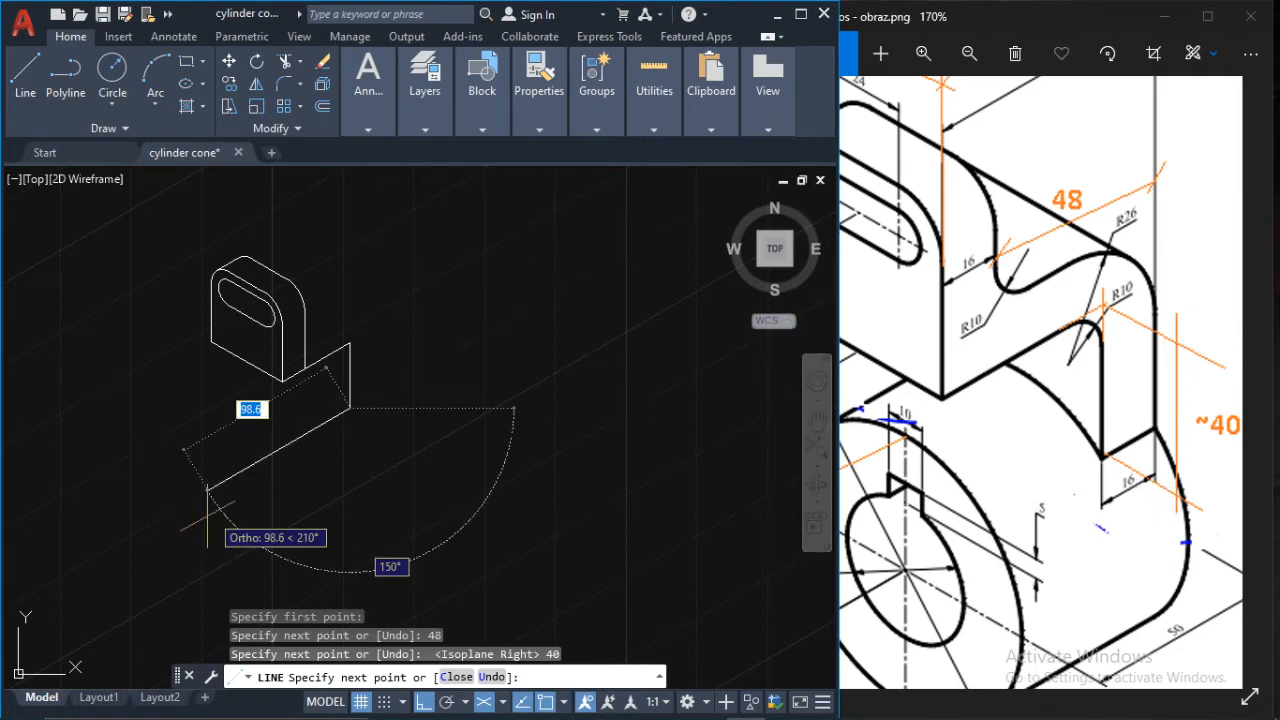
- Continue the arm outline with a 16 line at 210° and a 40 line straight up to the sloped edge
scroll(380, 370, up, 5)
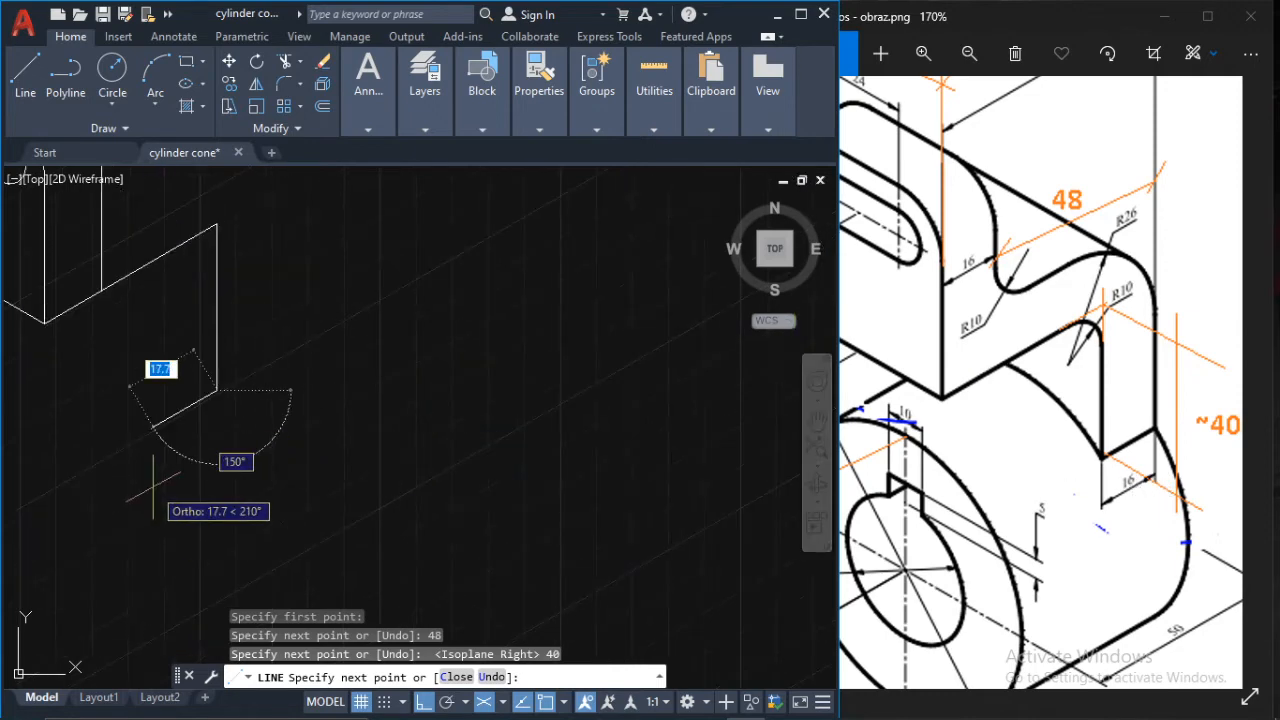
text(16)
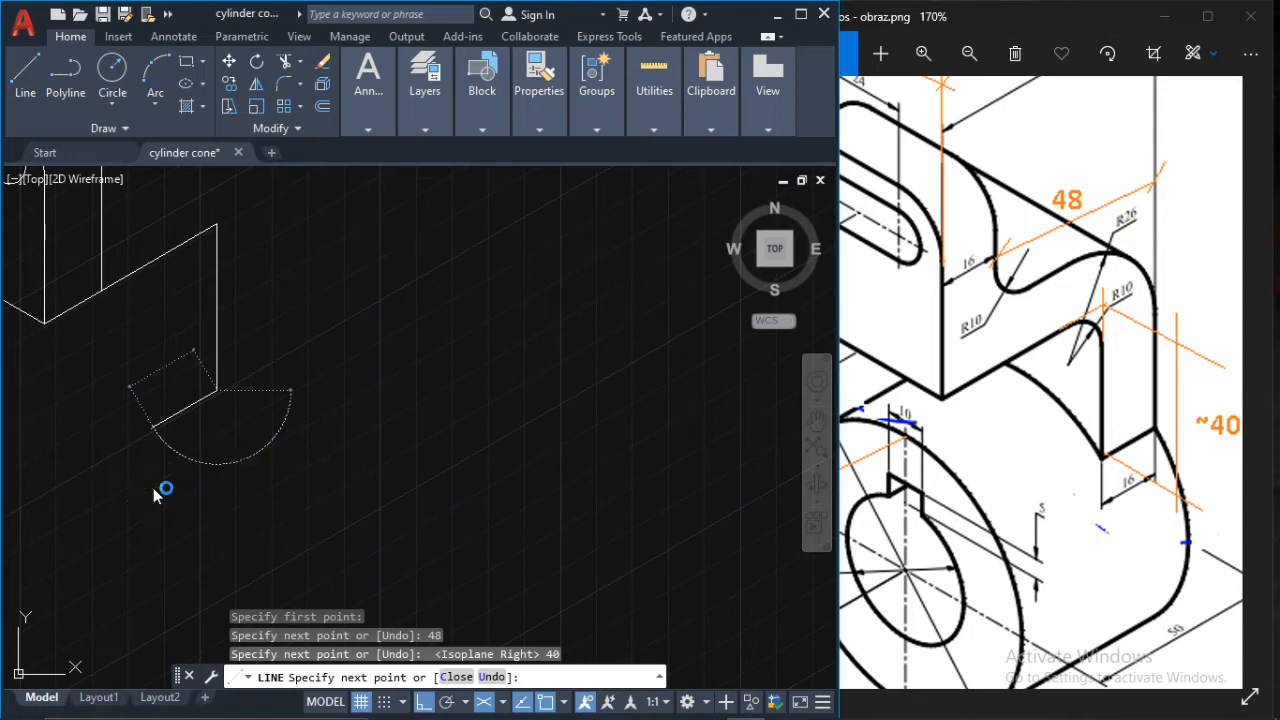
key(Return)
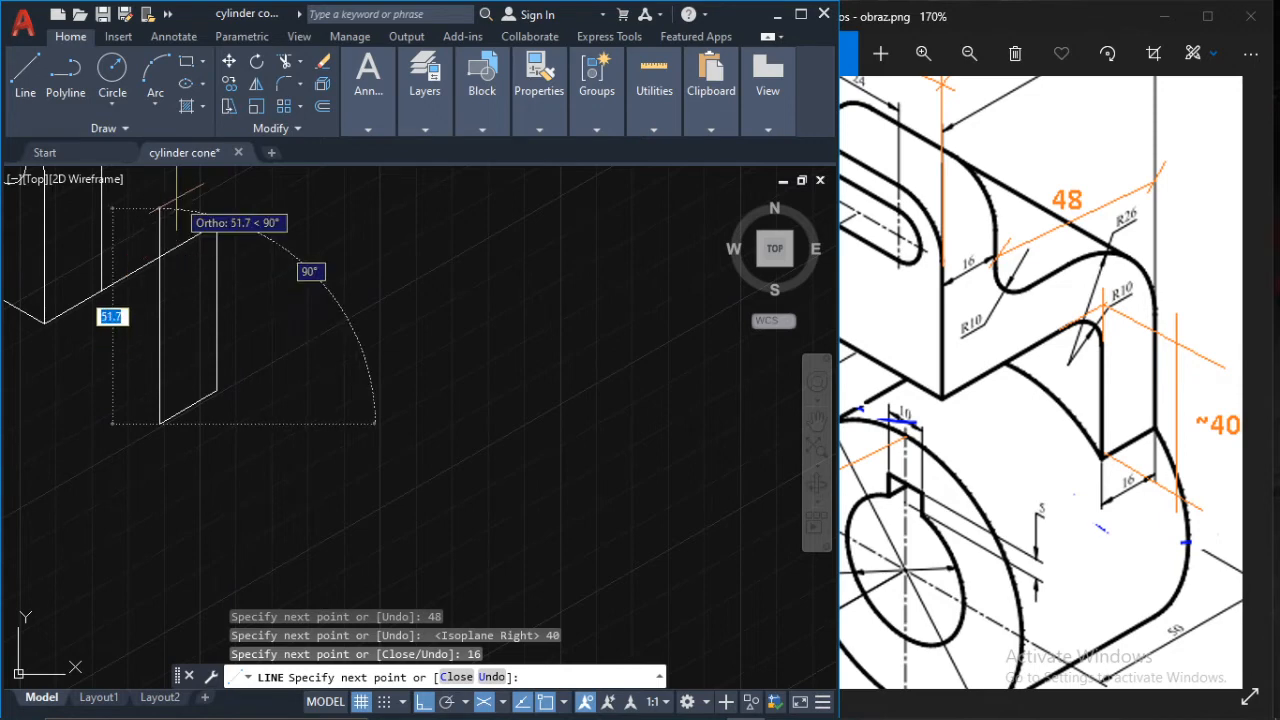
text(4)
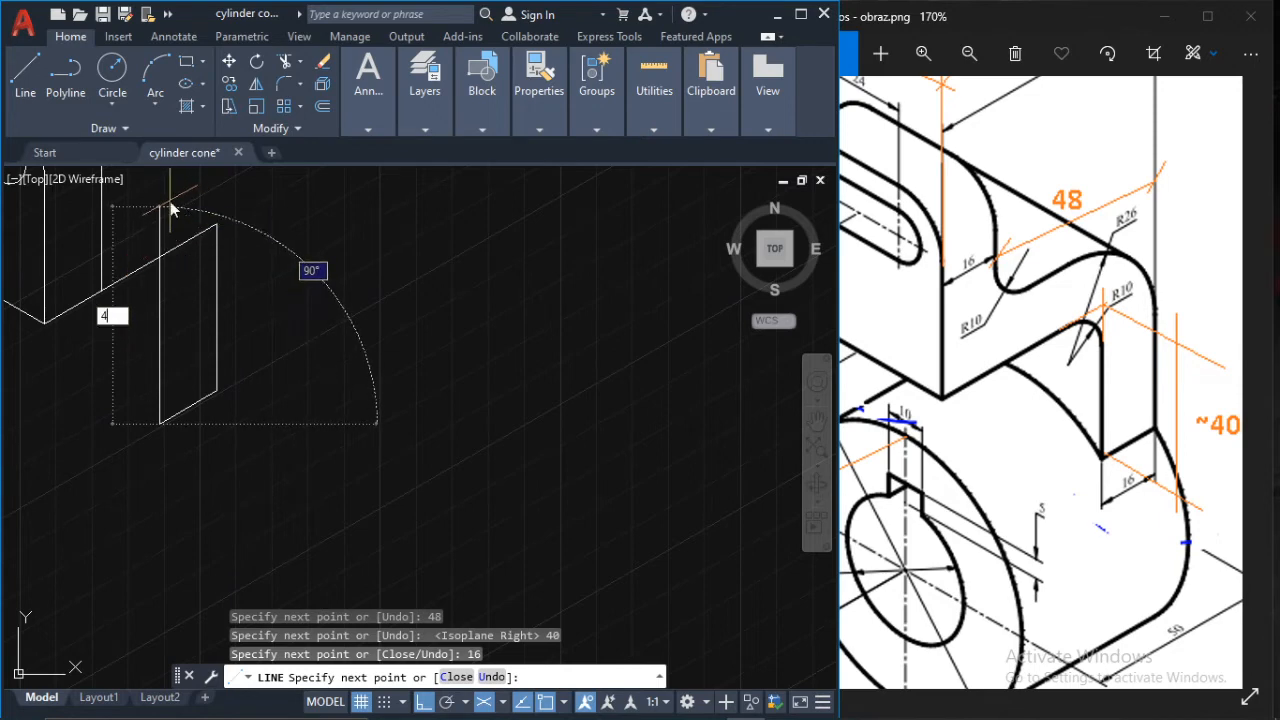
text(0)
key(Return)
key(Escape)
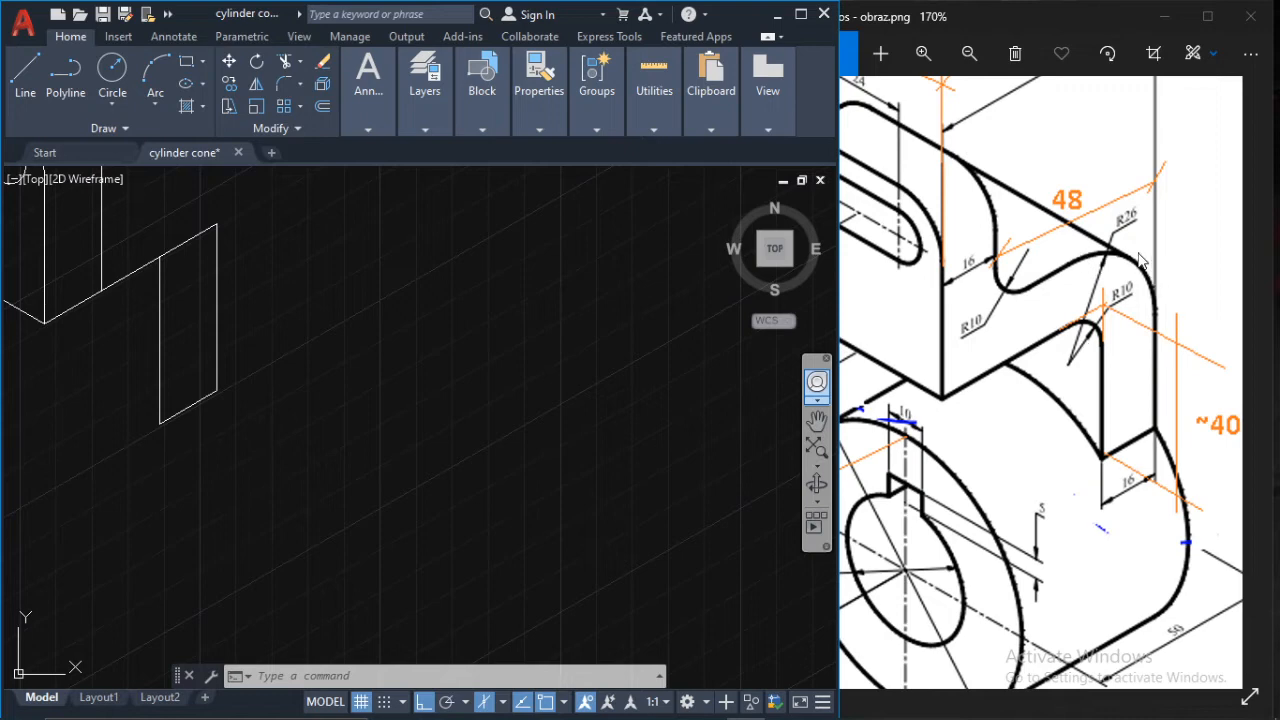
- Locate the bend centre with lines 10 back along the sloped edge from the arm's inner corner and 10 down, then erase the sloped construction line
scroll(1143, 262, up, 4)
scroll(1095, 287, down, 1)
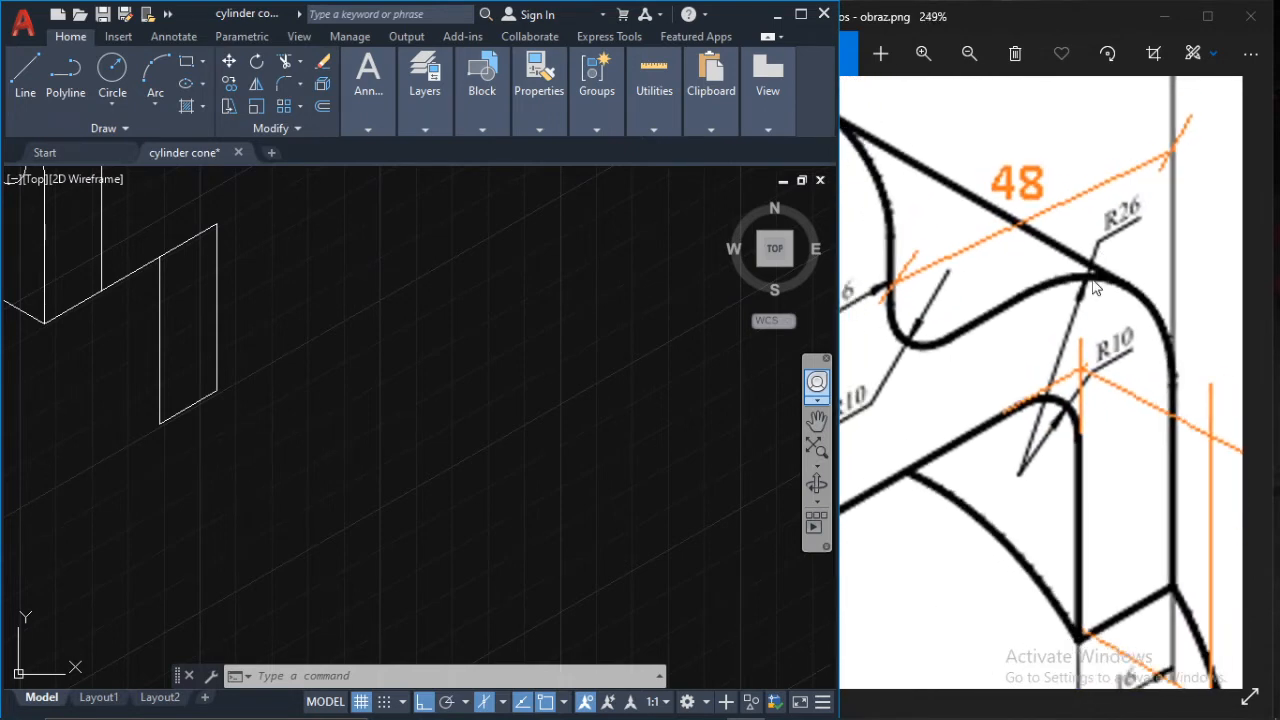
scroll(1095, 287, down, 2)
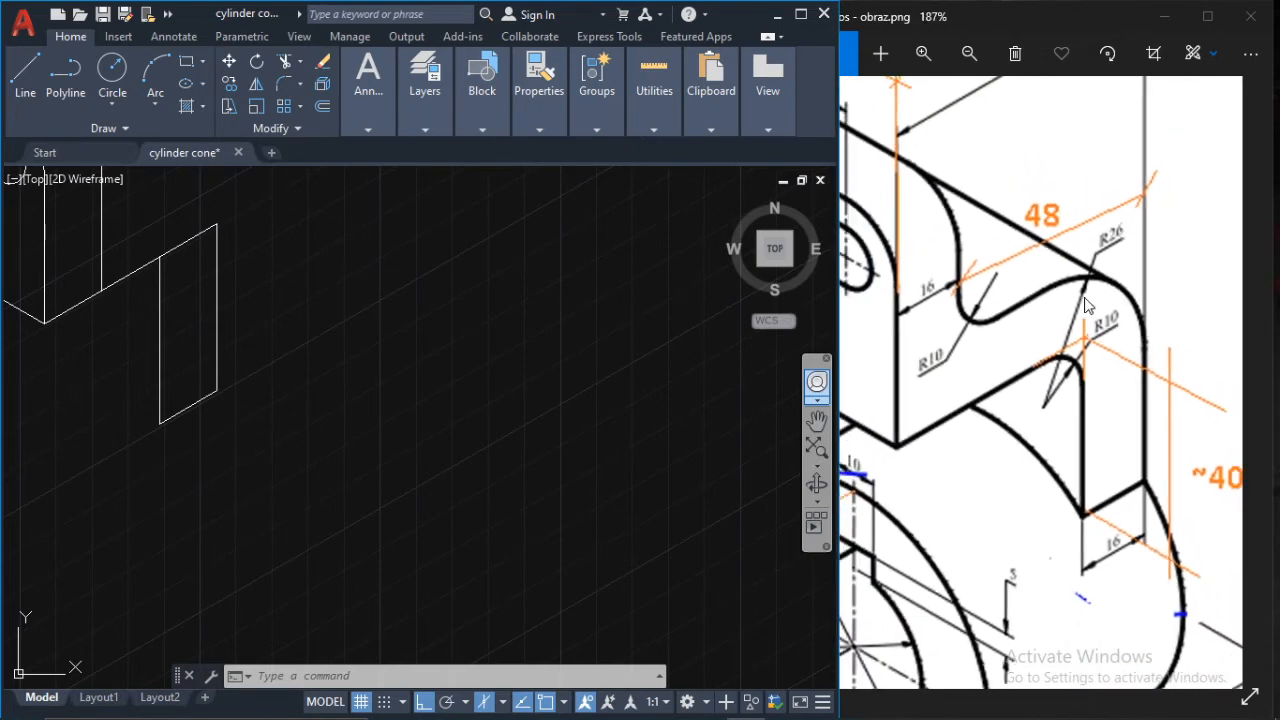
click(26, 68)
scroll(119, 217, up, 3)
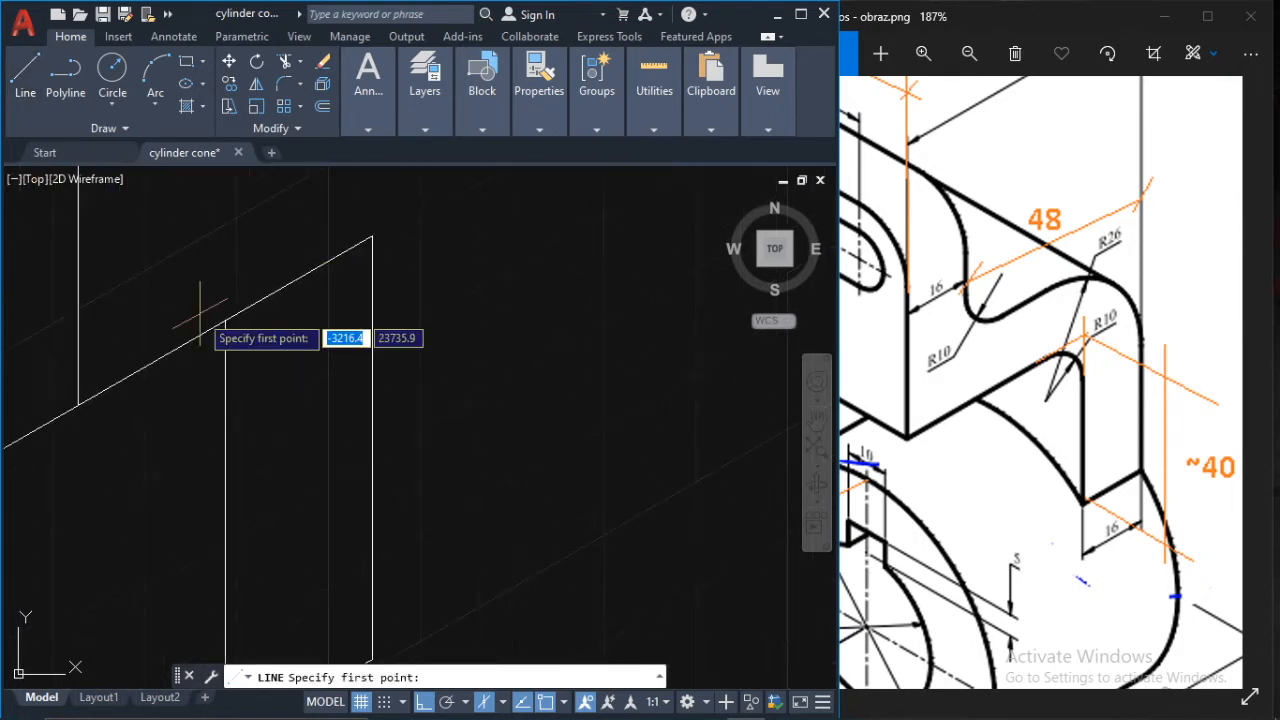
click(225, 320)
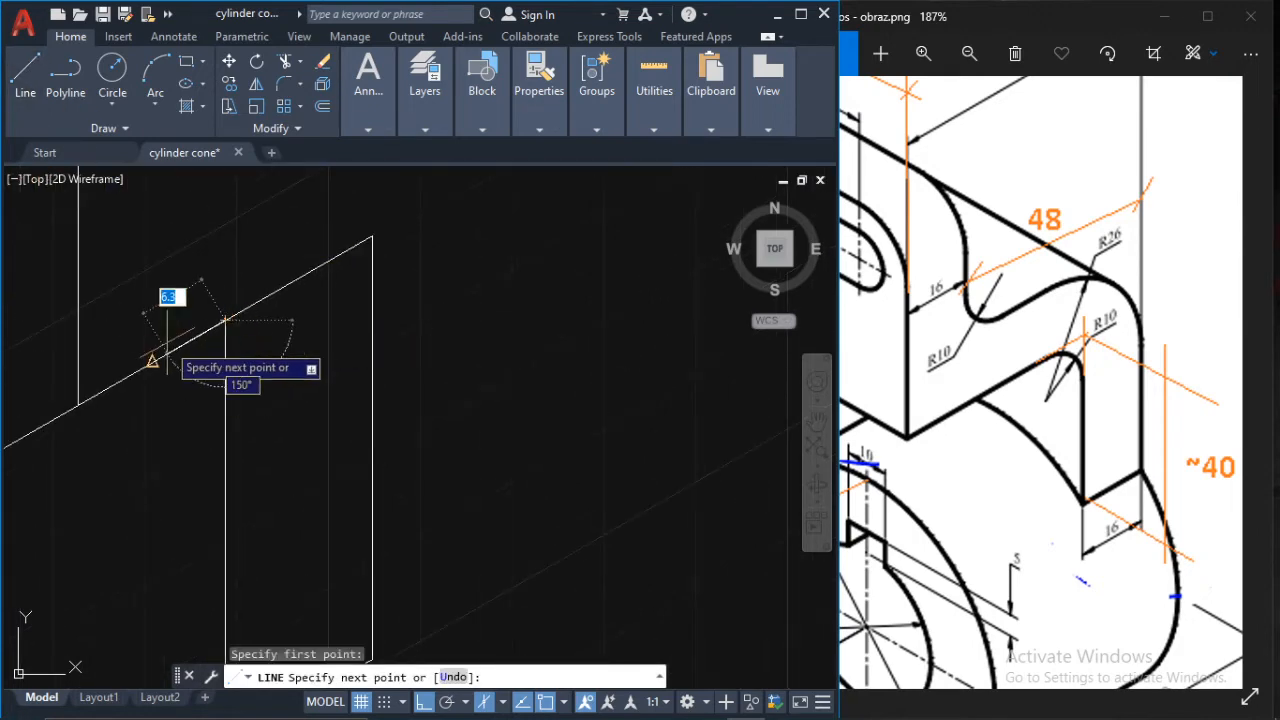
text(10)
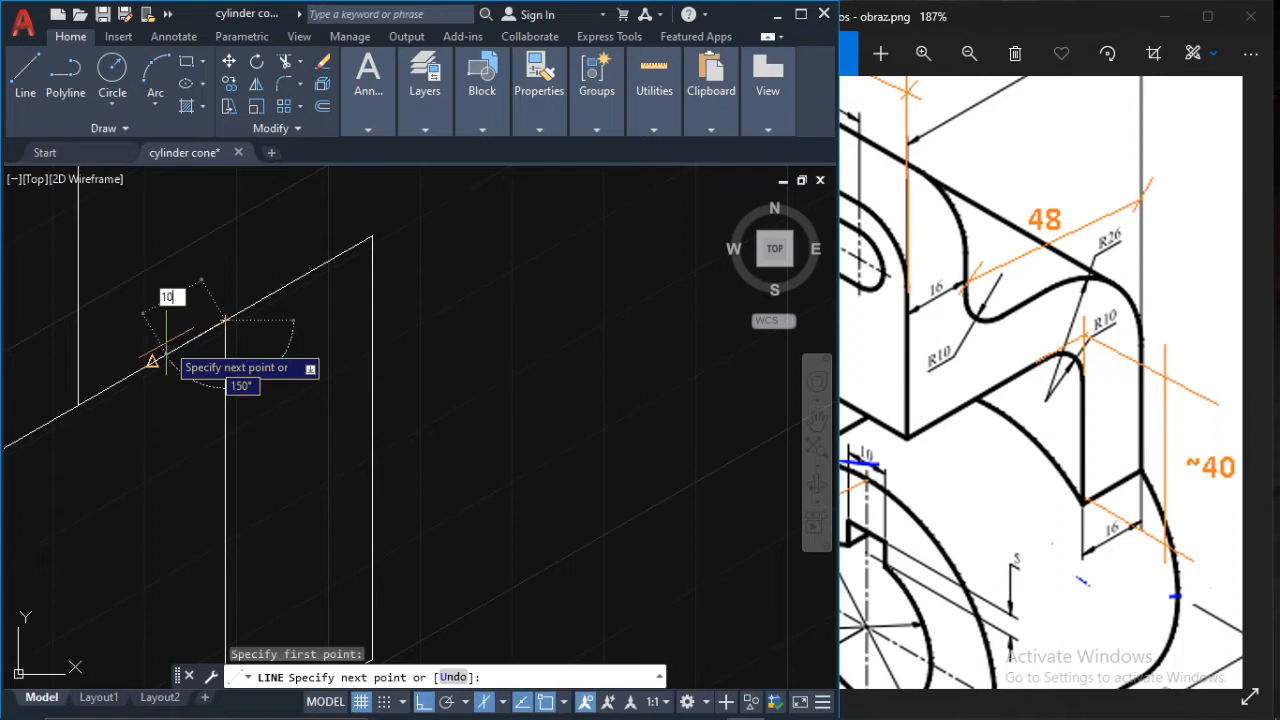
key(Return)
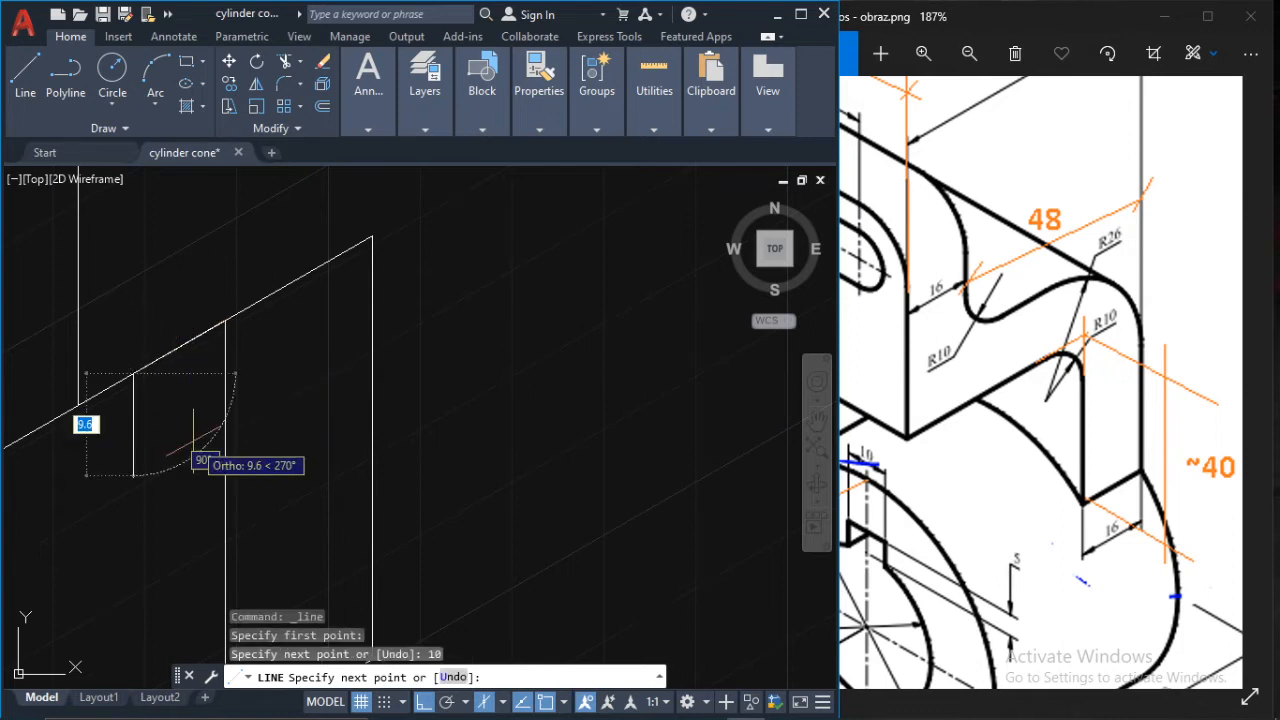
text(10)
key(Return)
key(Escape)
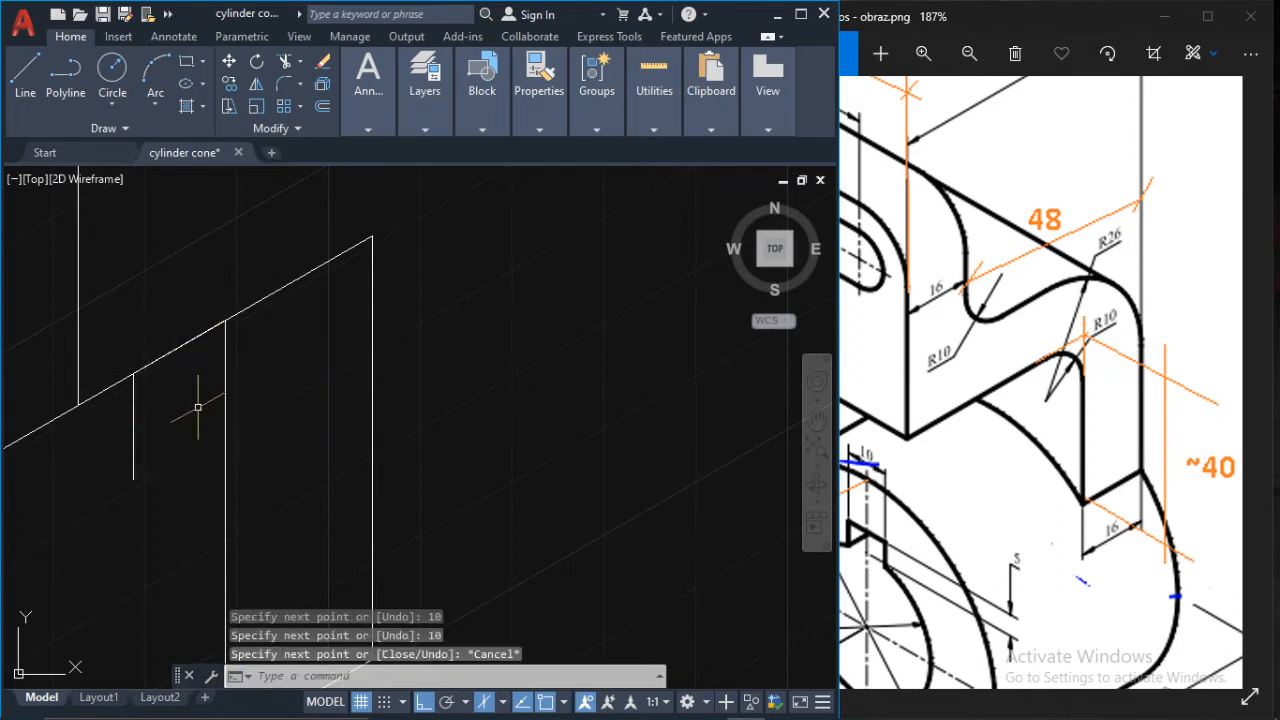
click(175, 349)
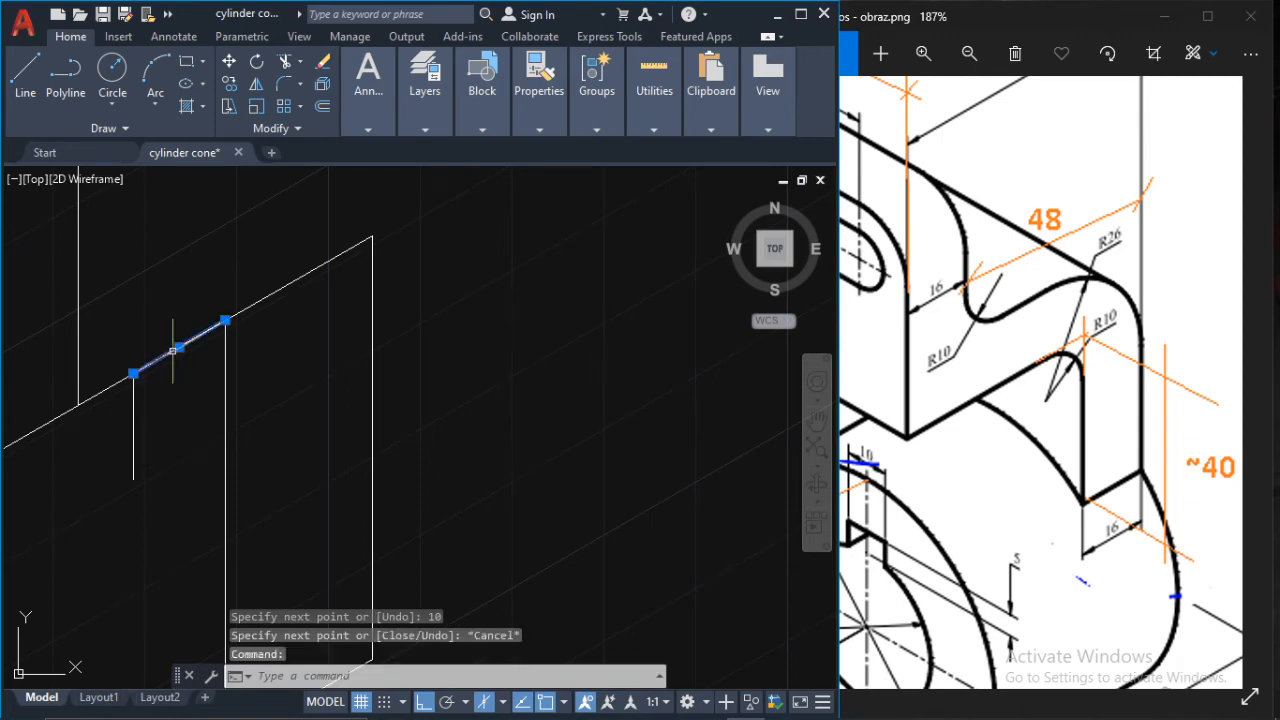
key(Delete)
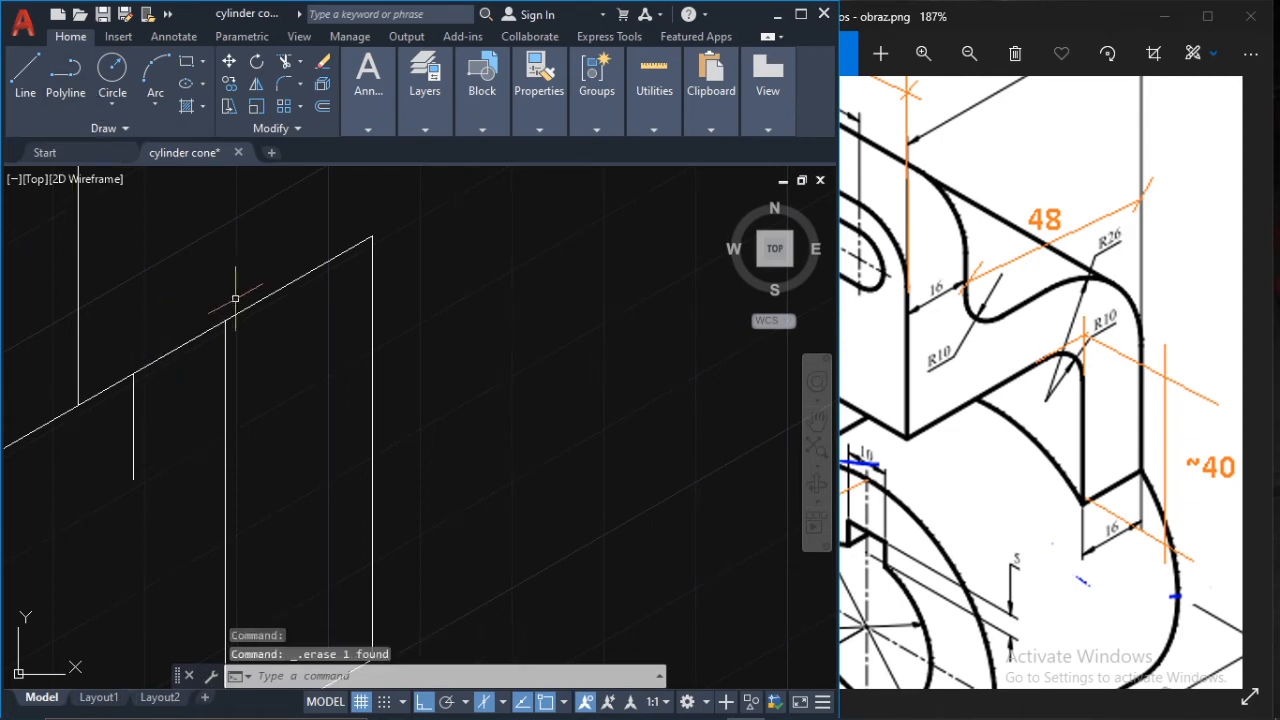
- Draw an isocircle of radius 10 centred on the lower end of the short vertical construction line
text(W)
key(BackSpace)
click(302, 344)
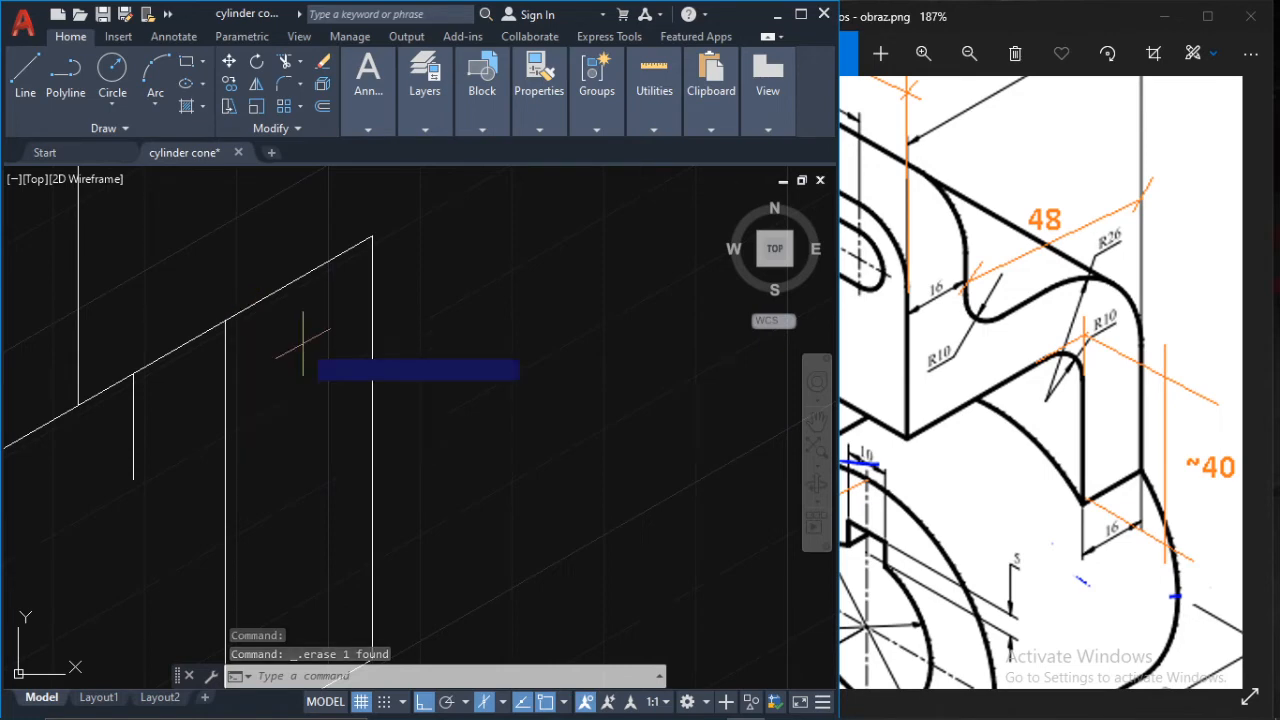
text(i)
key(Return)
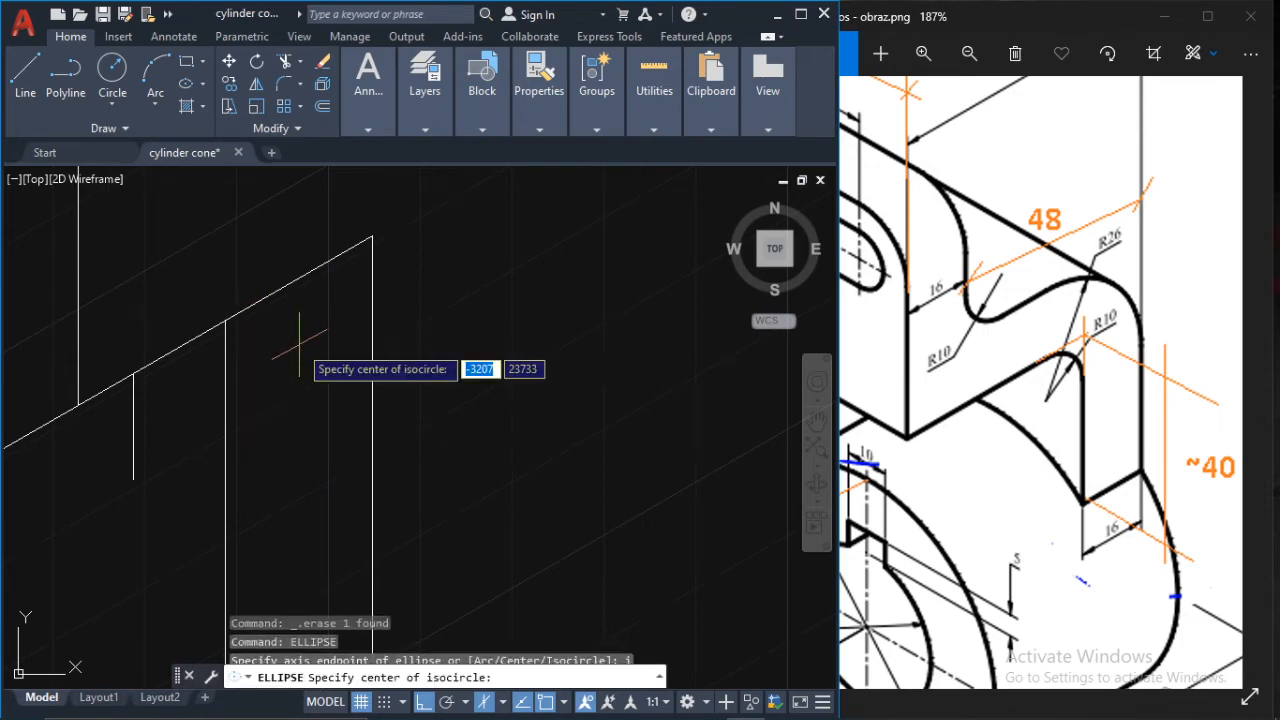
click(134, 479)
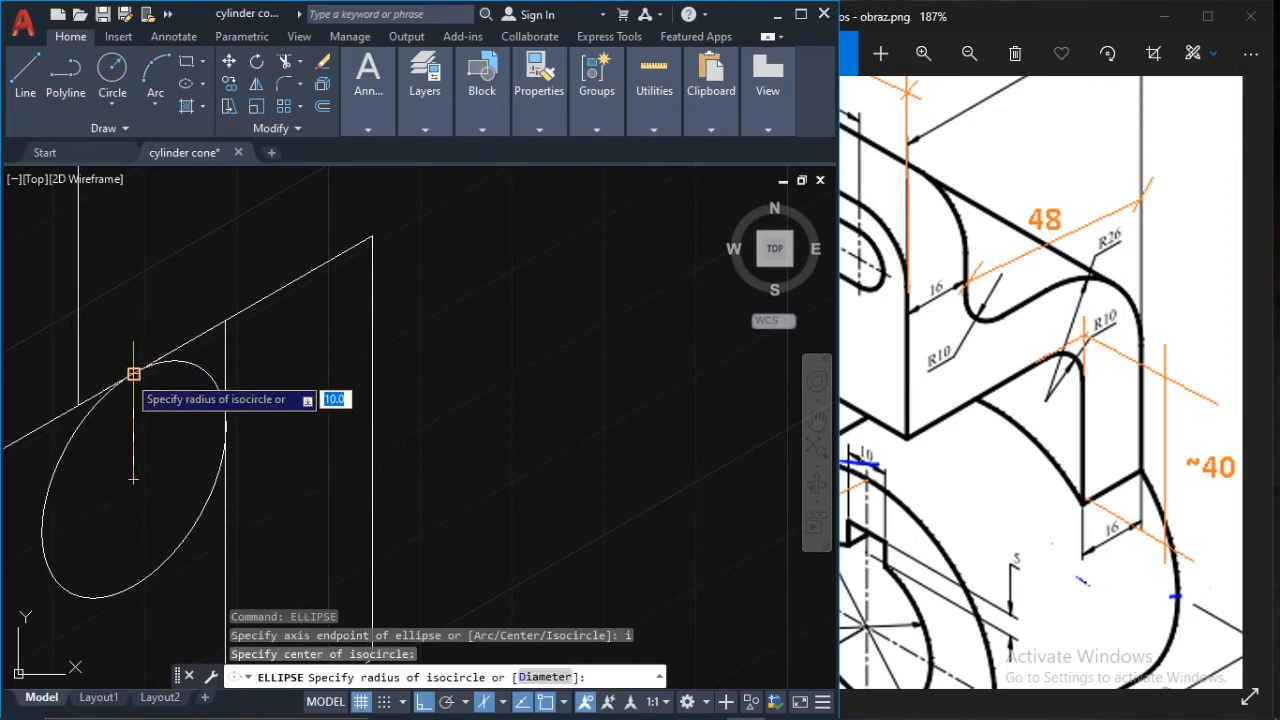
text(1)
key(Return)
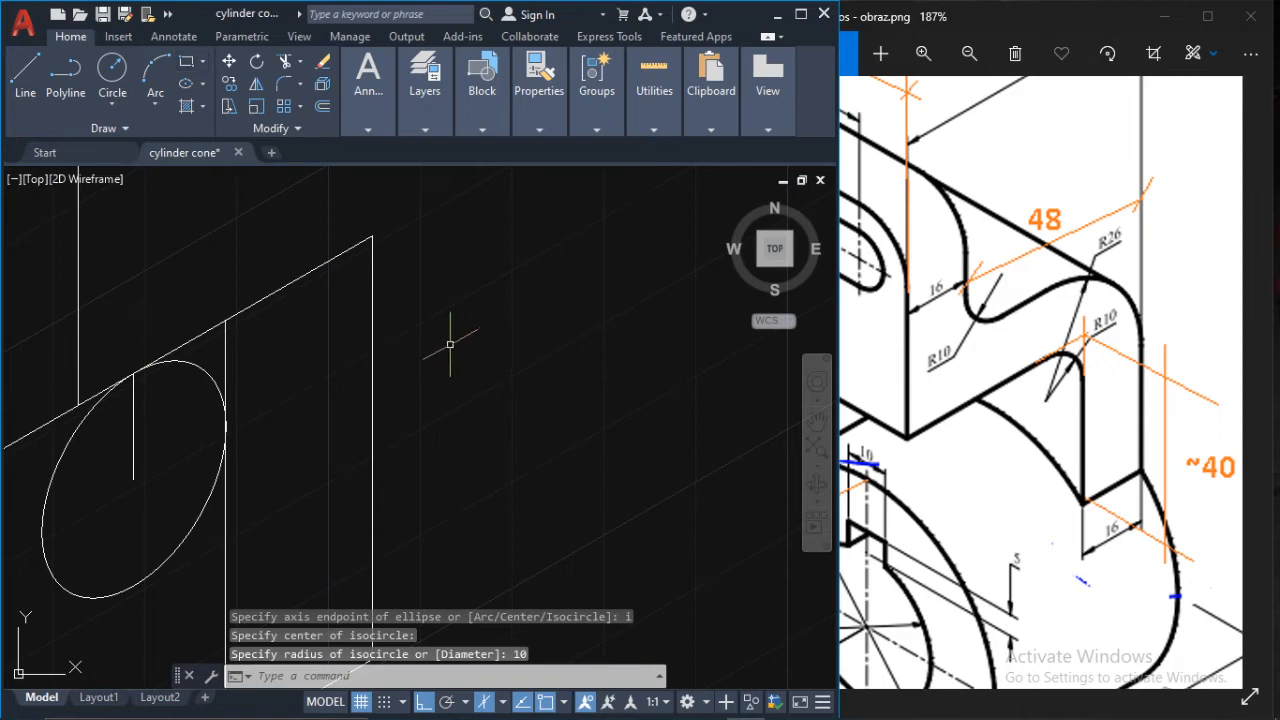
- Draw a concentric isocircle of radius 26 around the same bend centre for the arm's outer curve
key(Return)
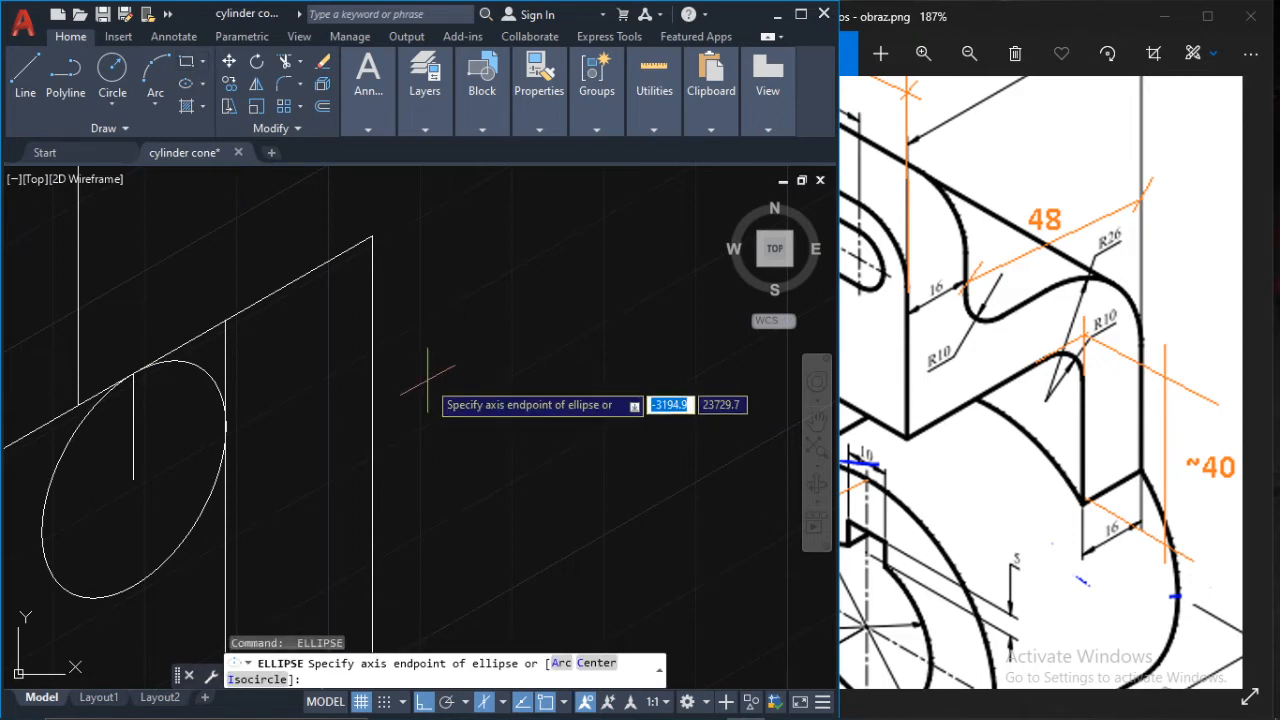
text(i)
key(Return)
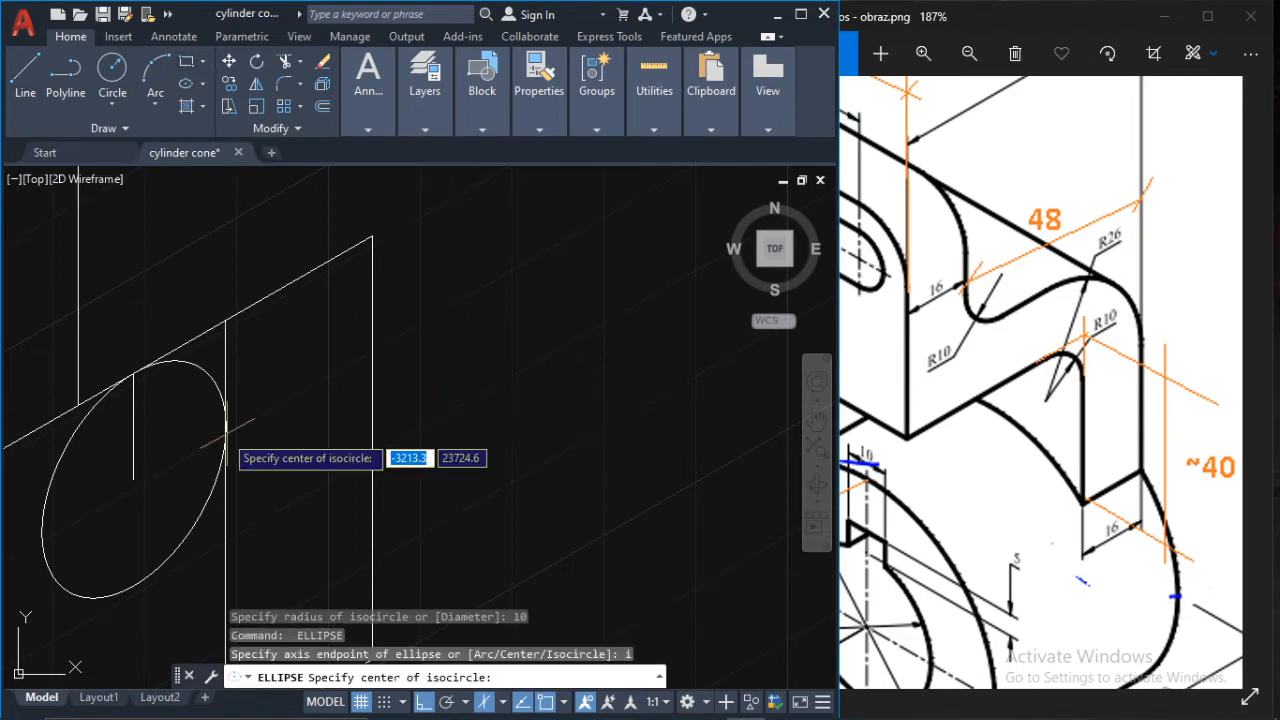
click(133, 479)
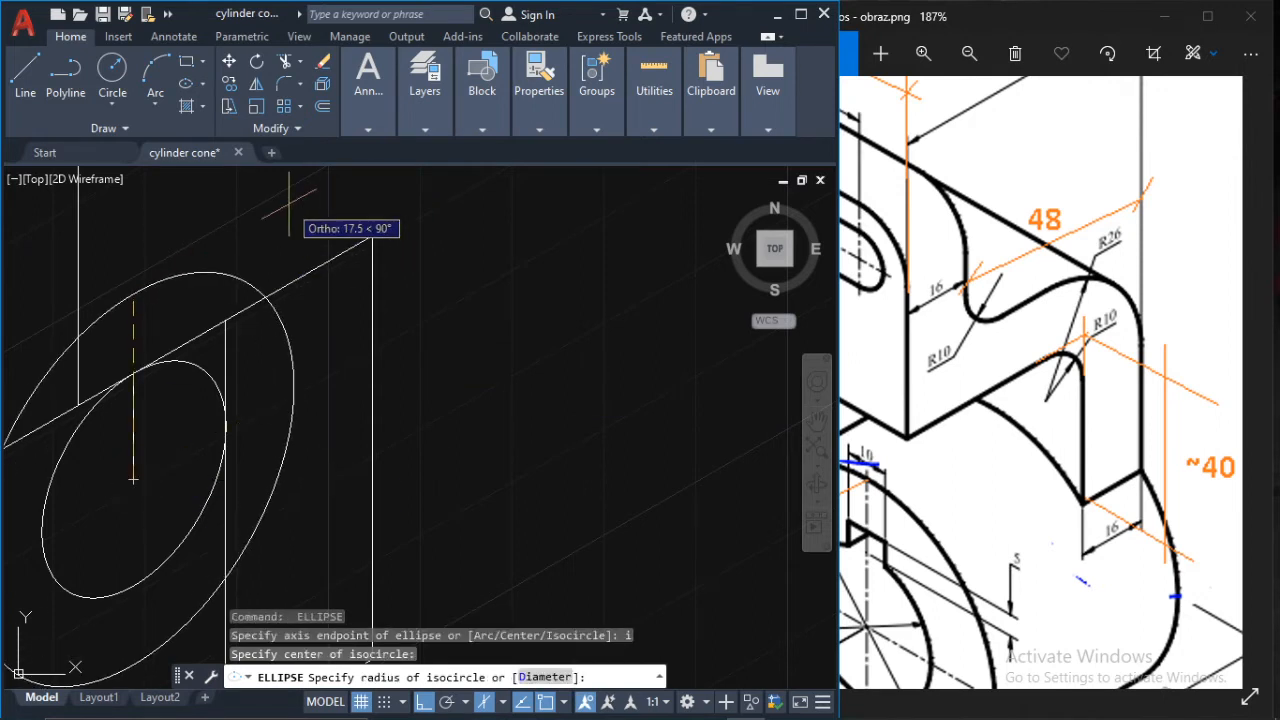
text(26)
key(Return)
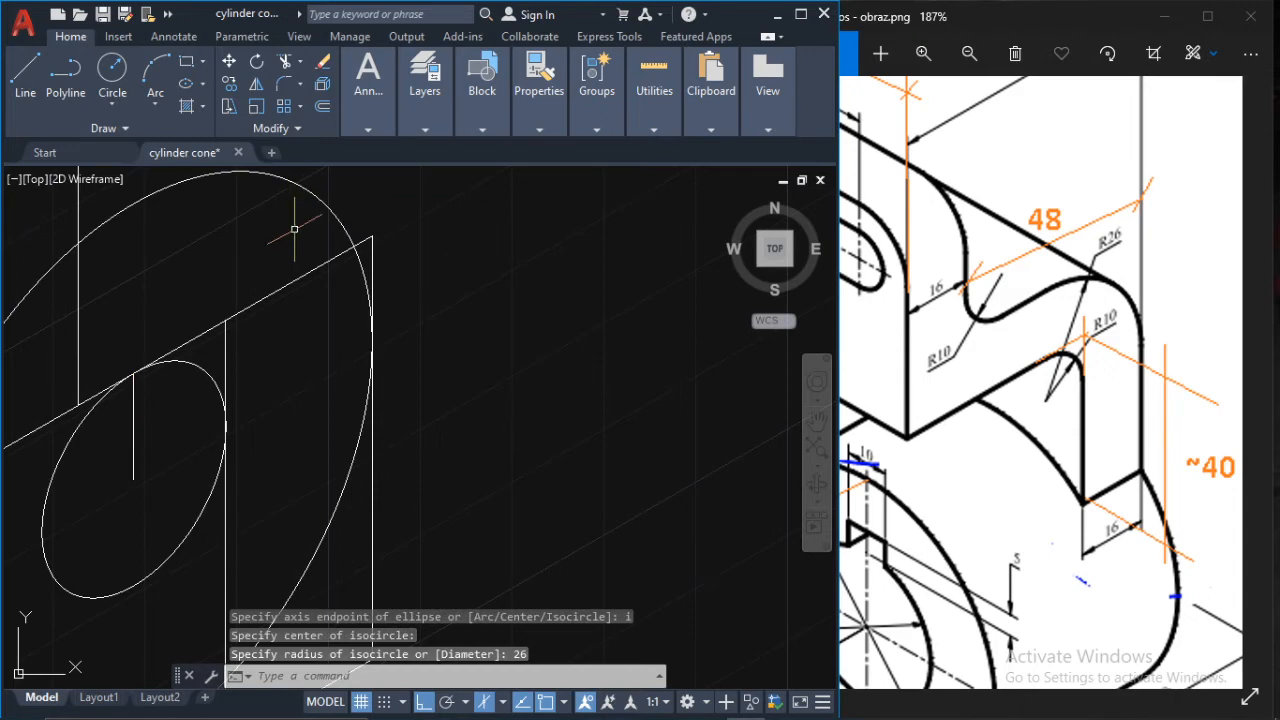
key(Escape)
- Draw a 16 line straight up from the point where the block's vertical edge meets the arm's lower sloped edge
scroll(362, 343, down, 2)
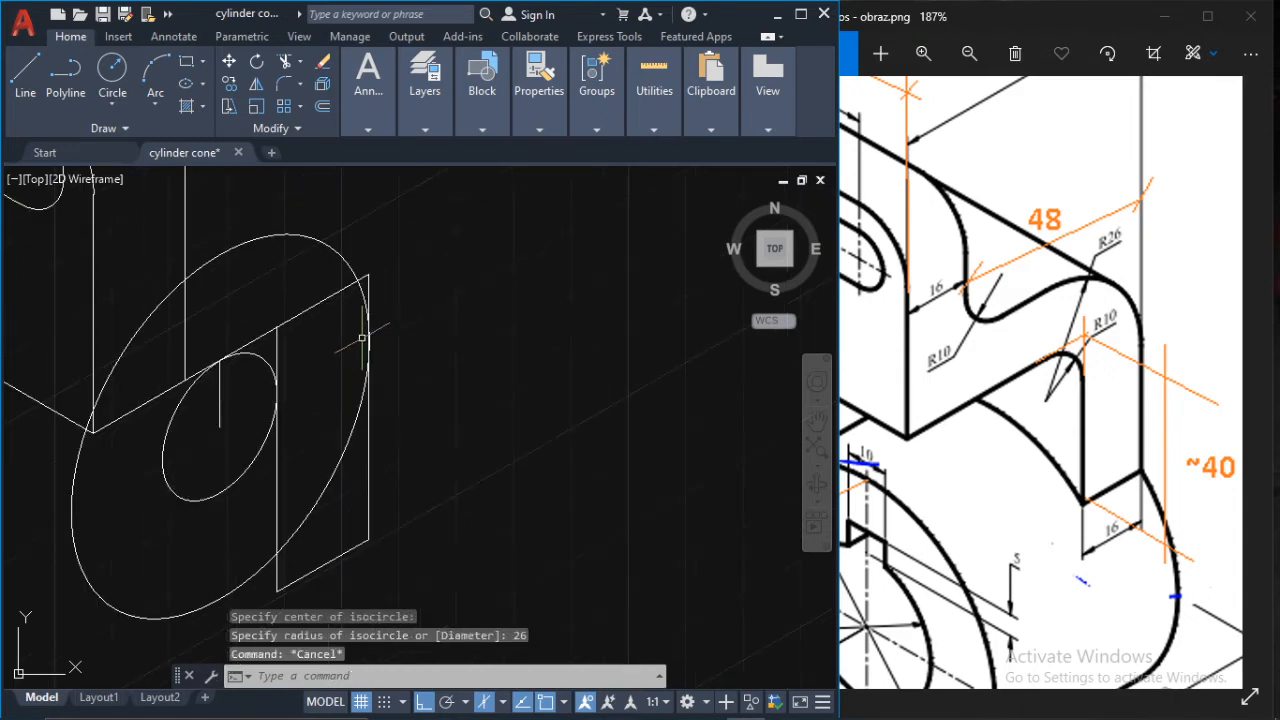
middle_drag(363, 343, 436, 397)
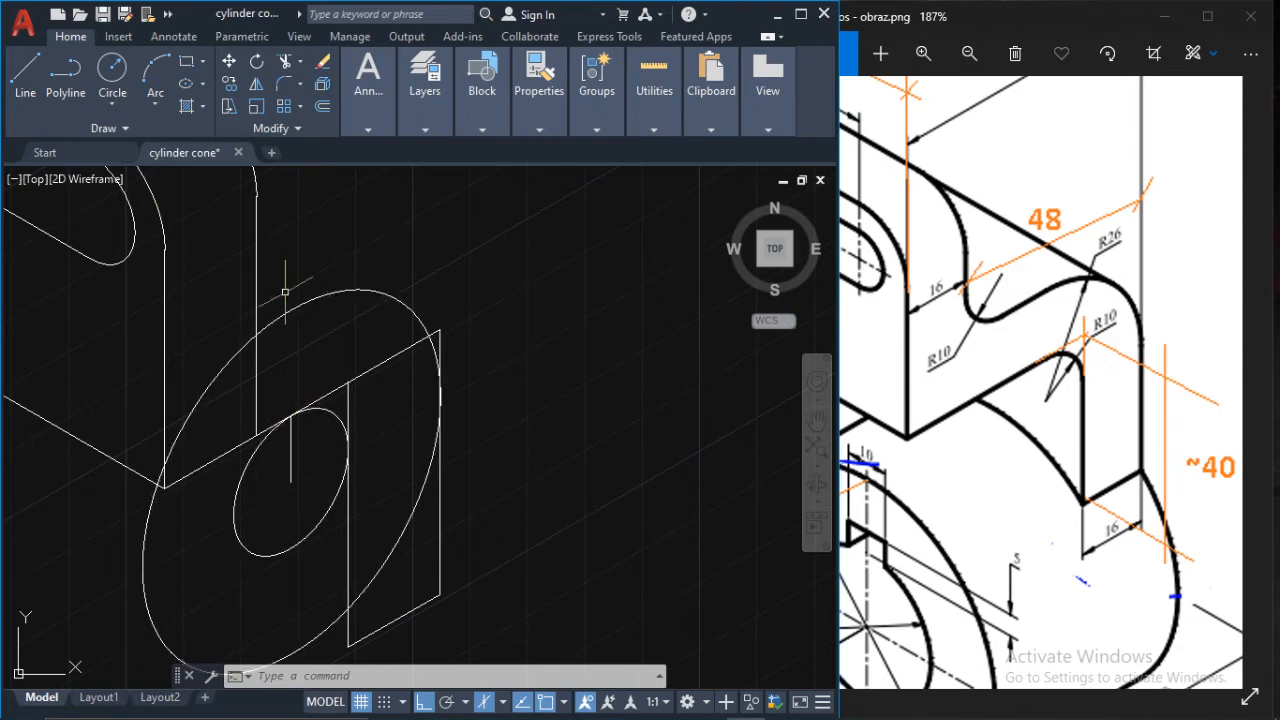
click(27, 70)
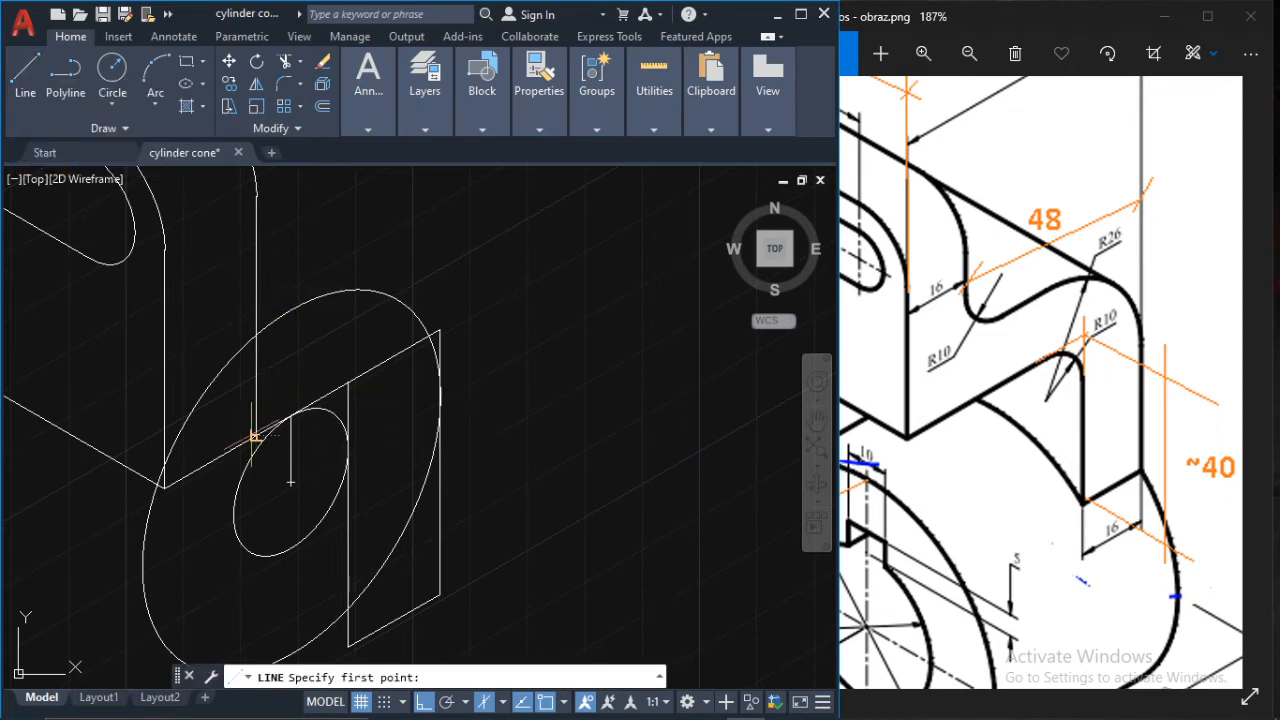
click(256, 435)
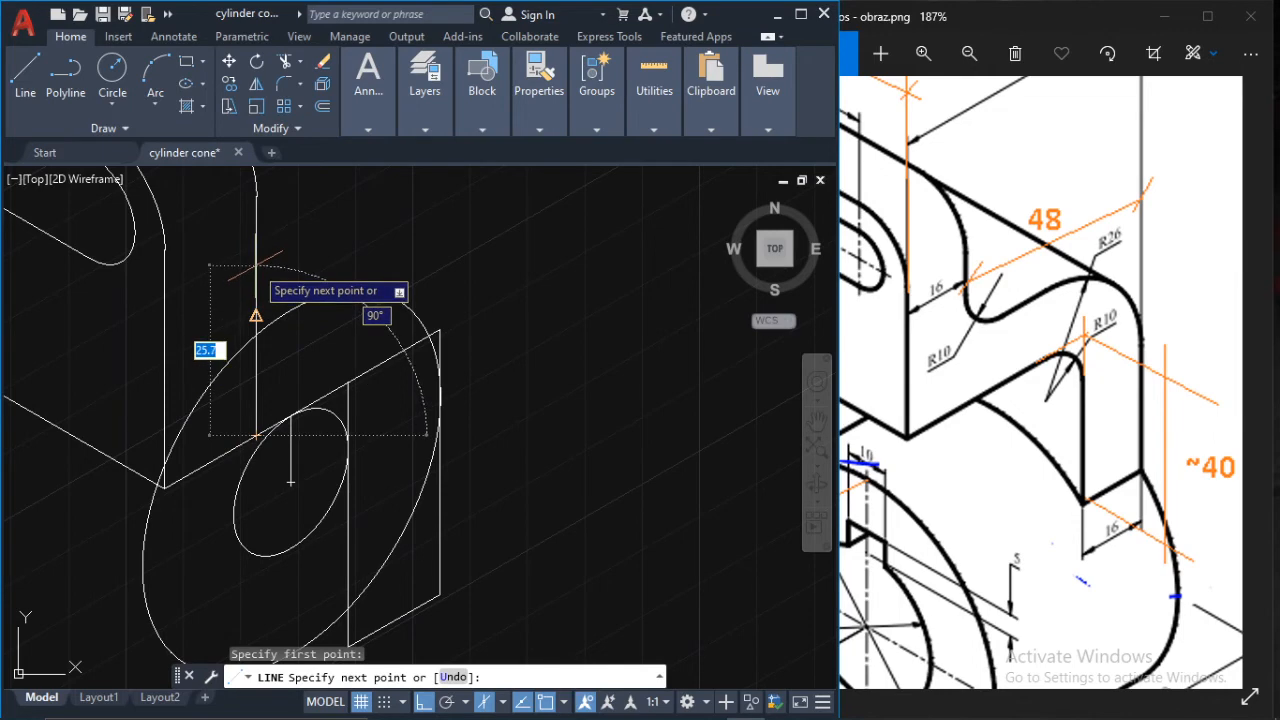
text(16)
key(Return)
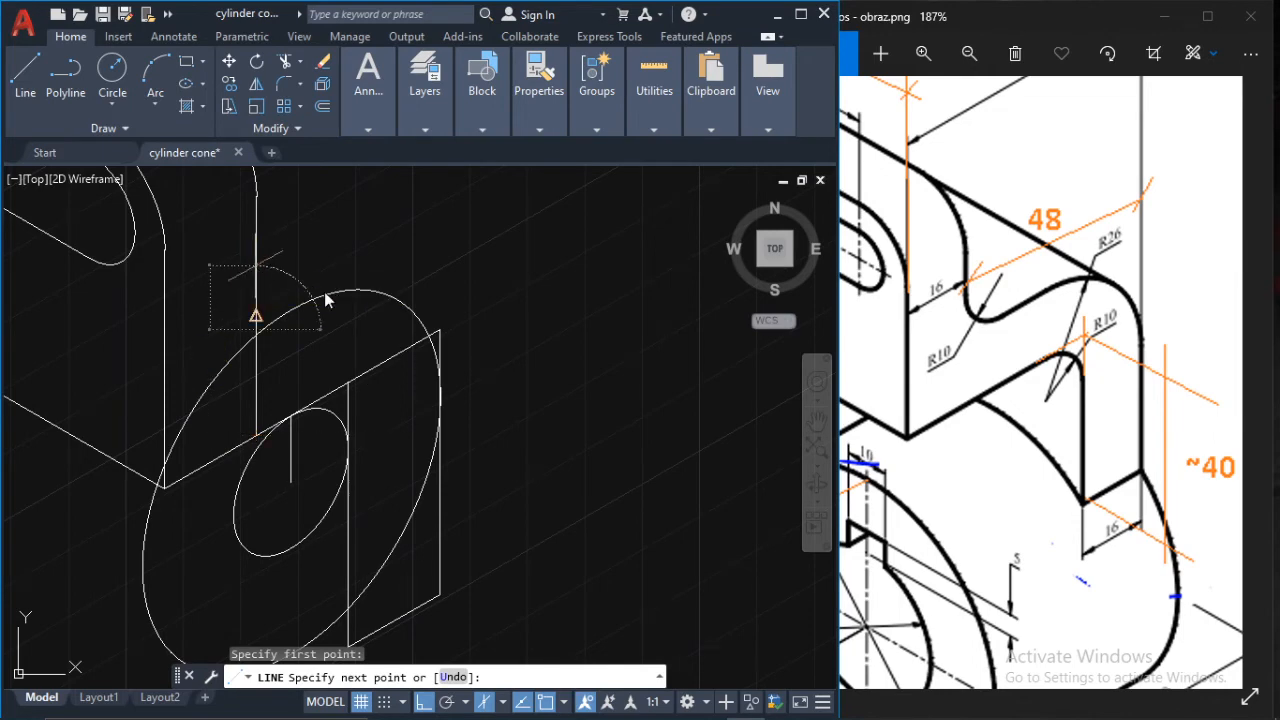
- Continue the line along the slope to the R26 isocircle's tangent point, then erase the 16 vertical construction line
scroll(360, 300, up, 5)
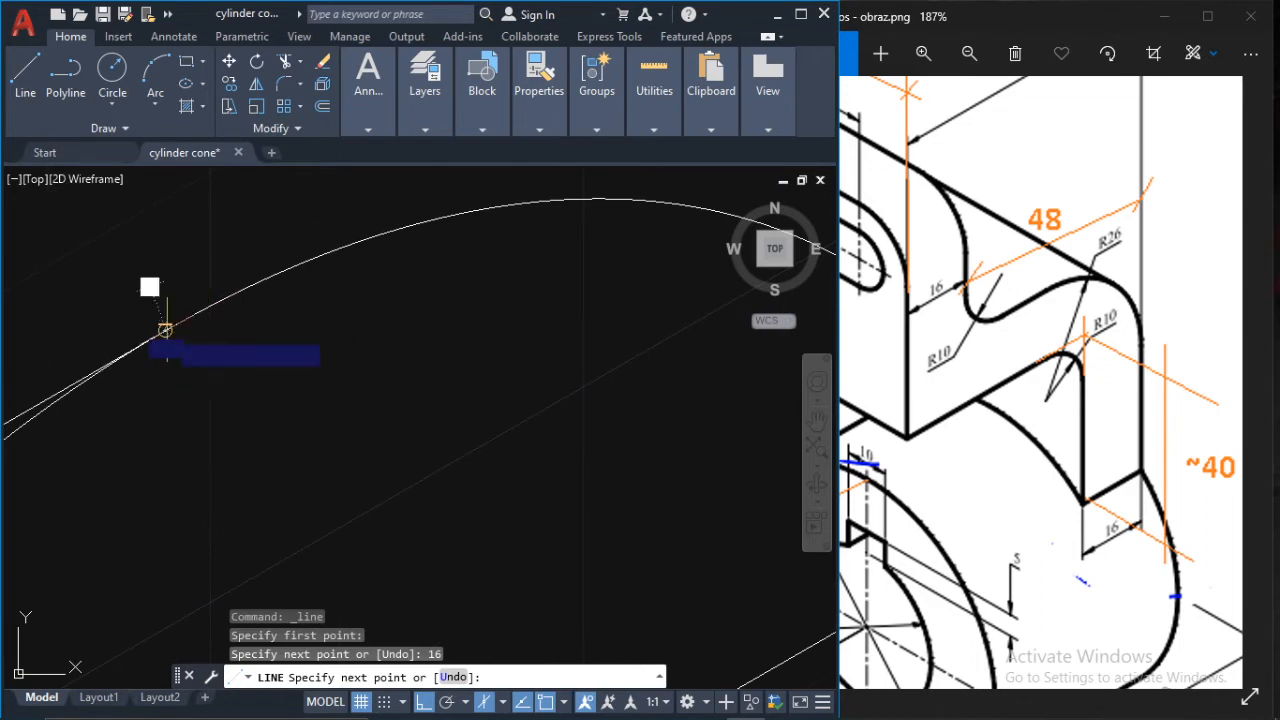
click(166, 330)
key(Escape)
scroll(269, 419, down, 3)
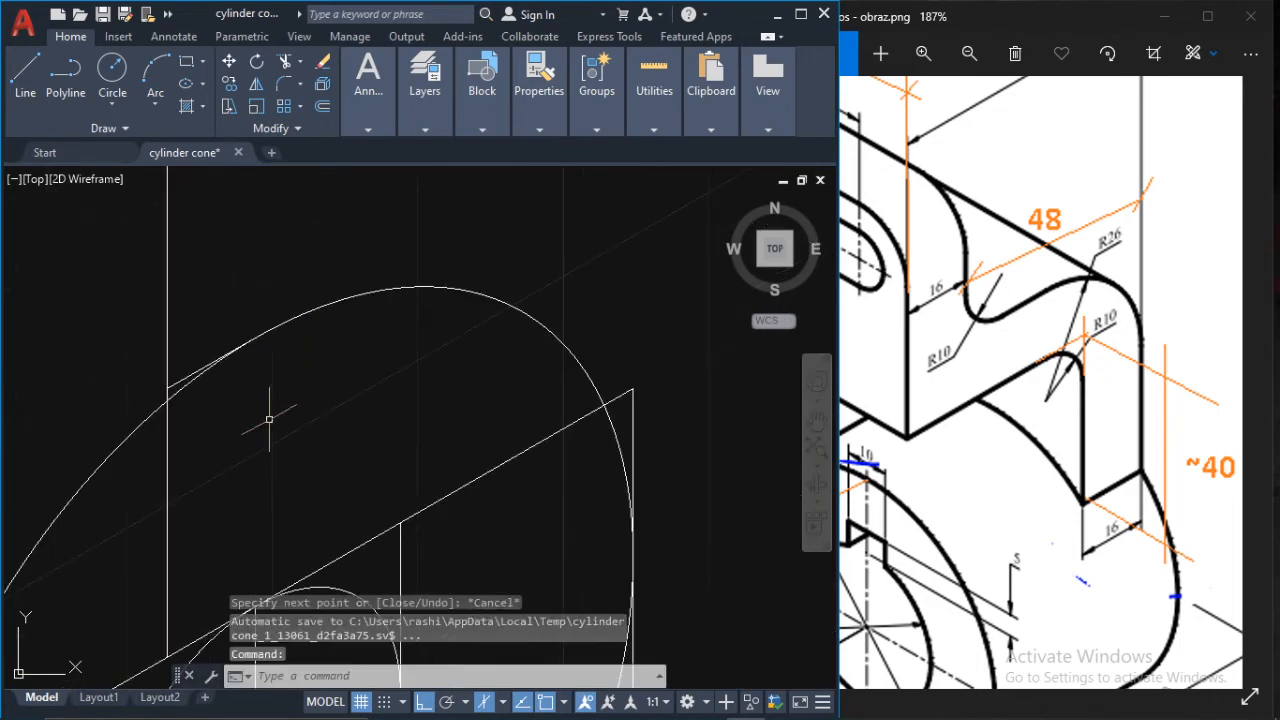
click(168, 476)
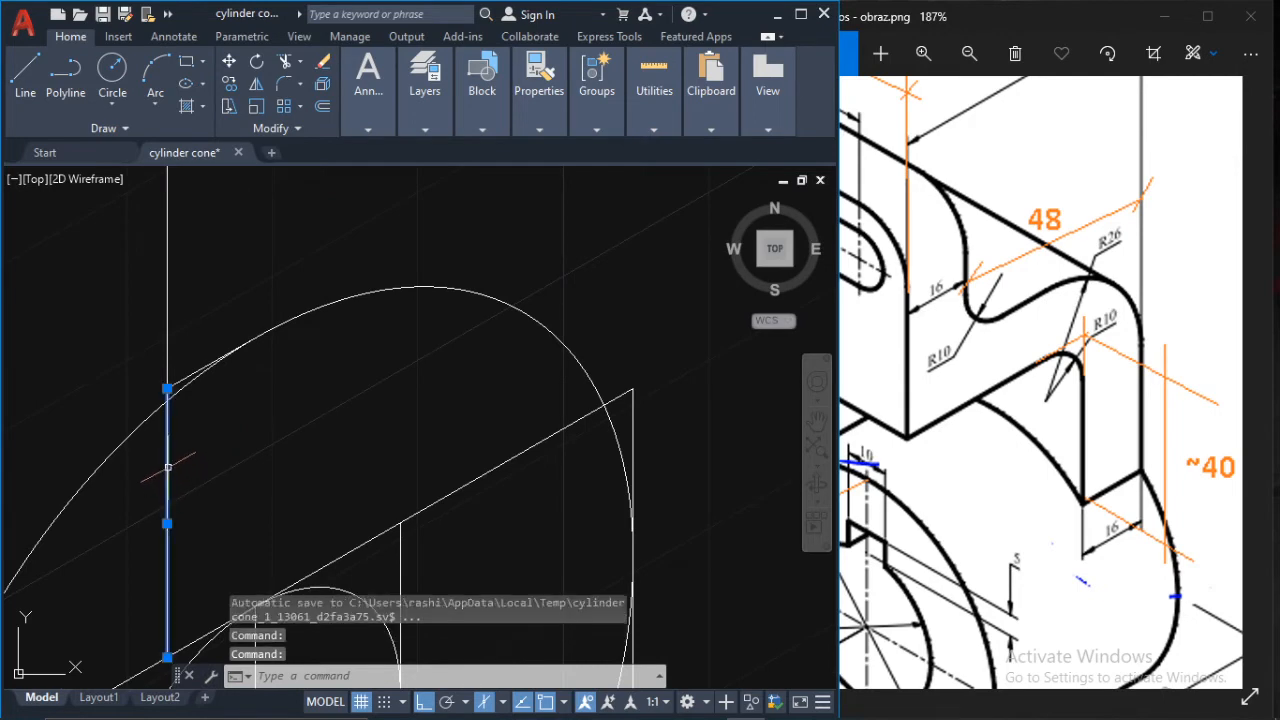
key(Delete)
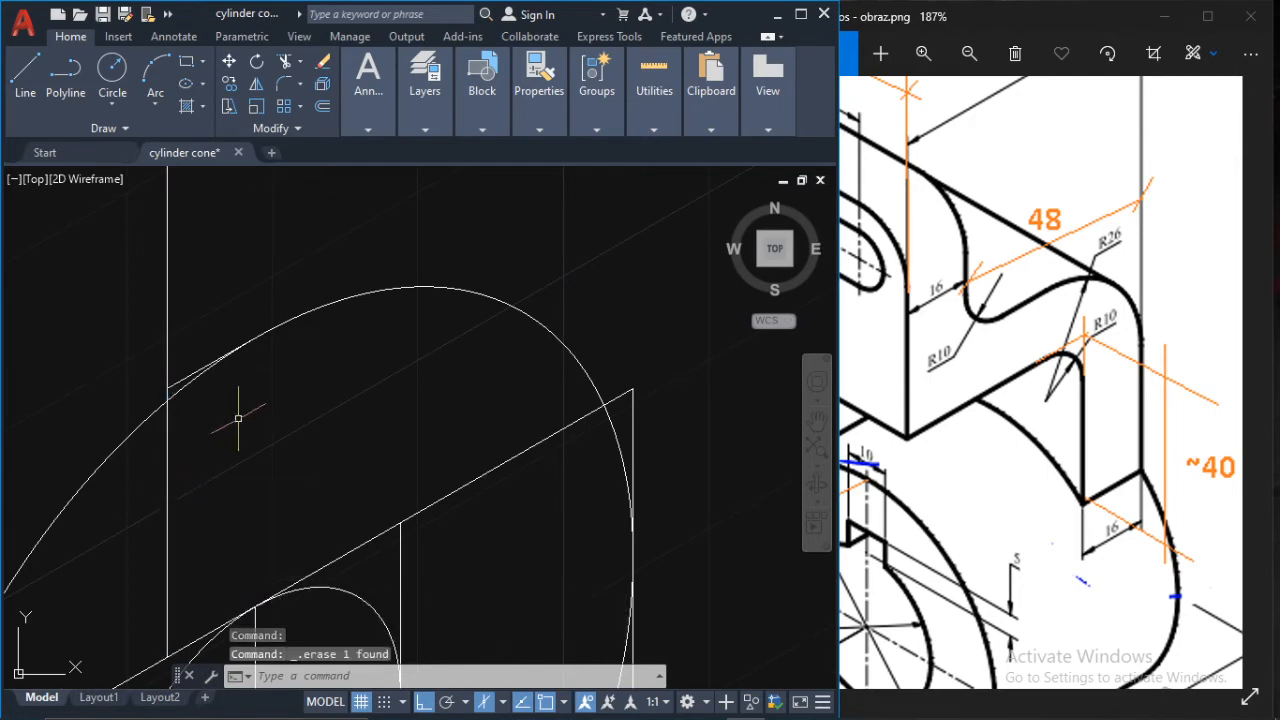
- Trim the R10 isocircle down to the arm's inner bend, removing the sloped edge portion beyond the bend
scroll(235, 418, down, 3)
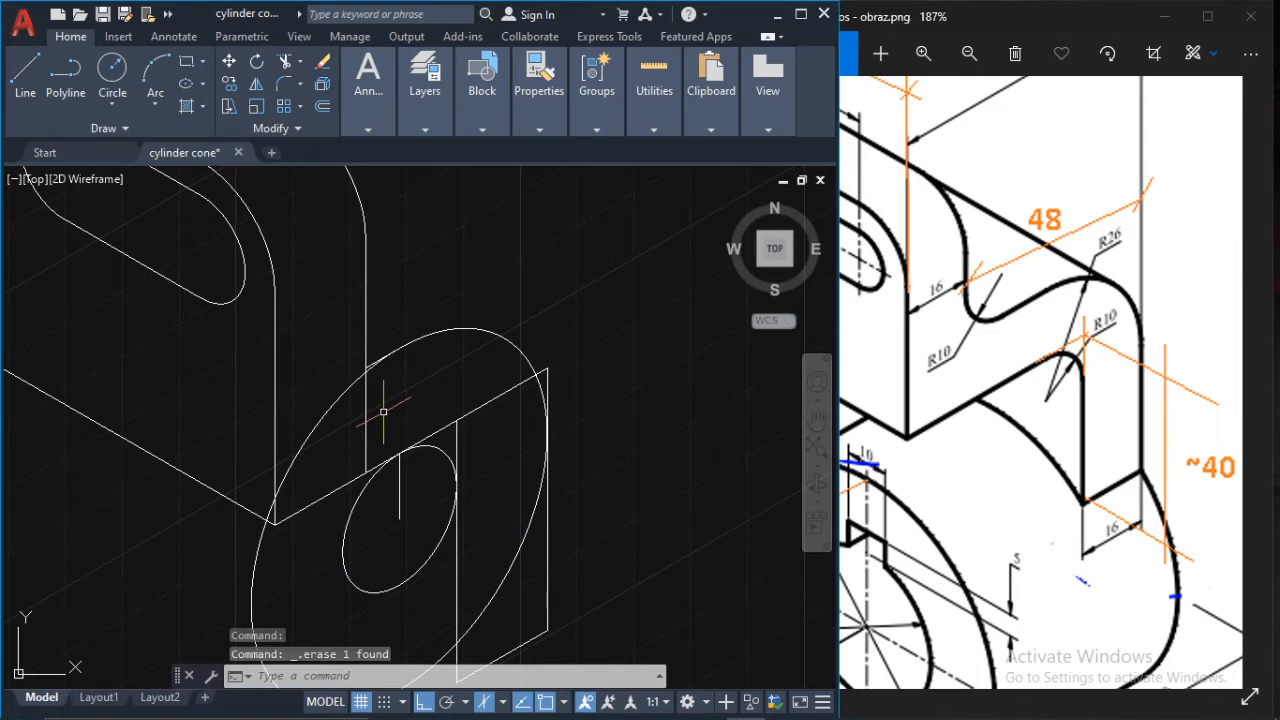
text(tr)
key(Return)
scroll(367, 373, up, 4)
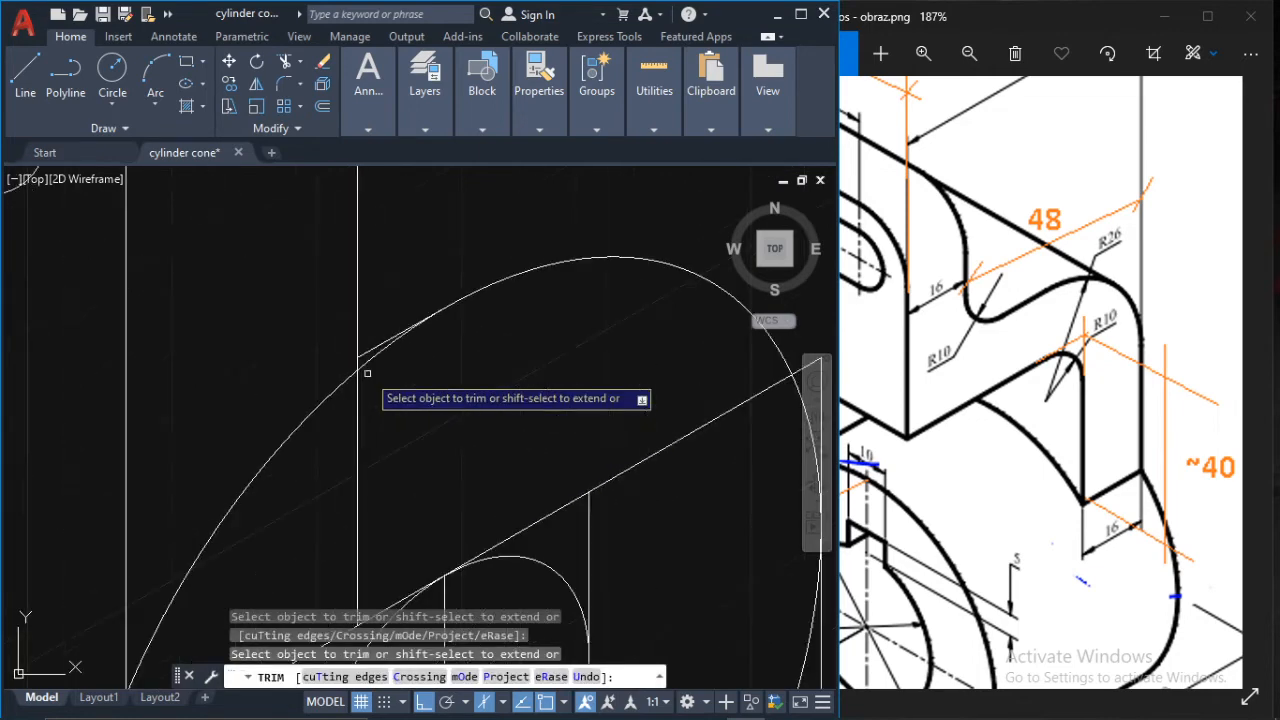
scroll(372, 341, down, 2)
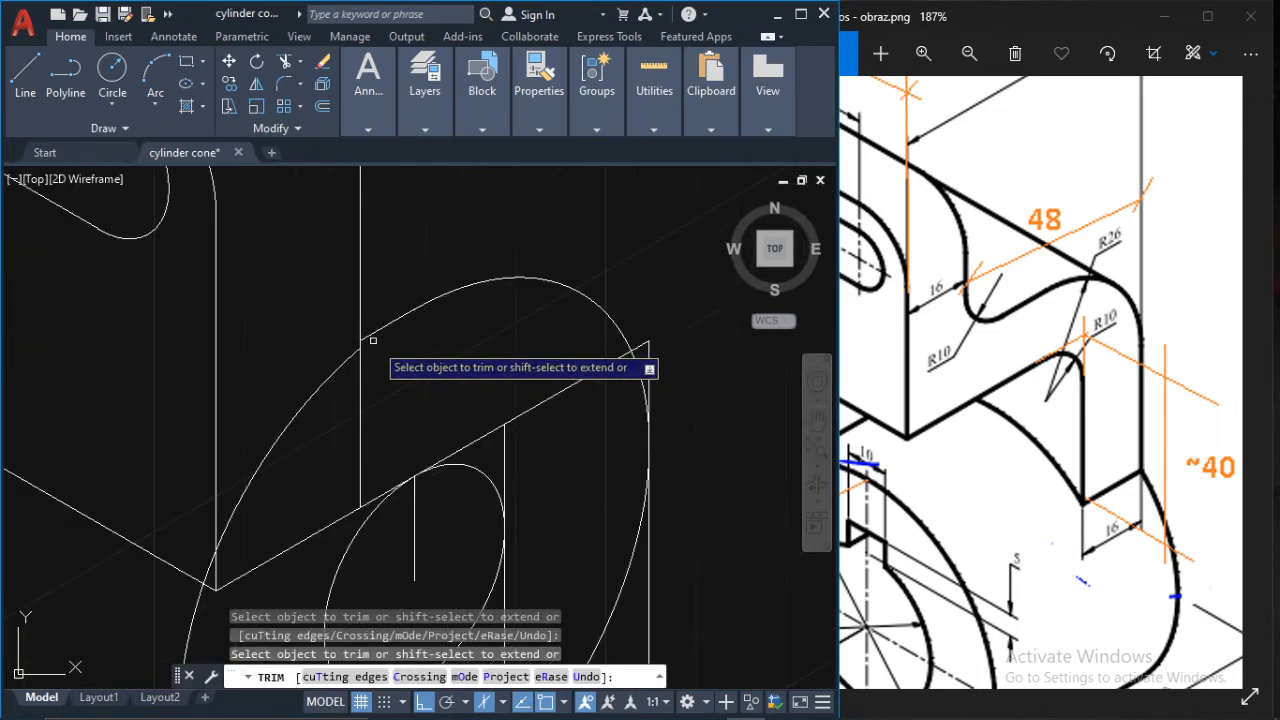
scroll(390, 370, down, 2)
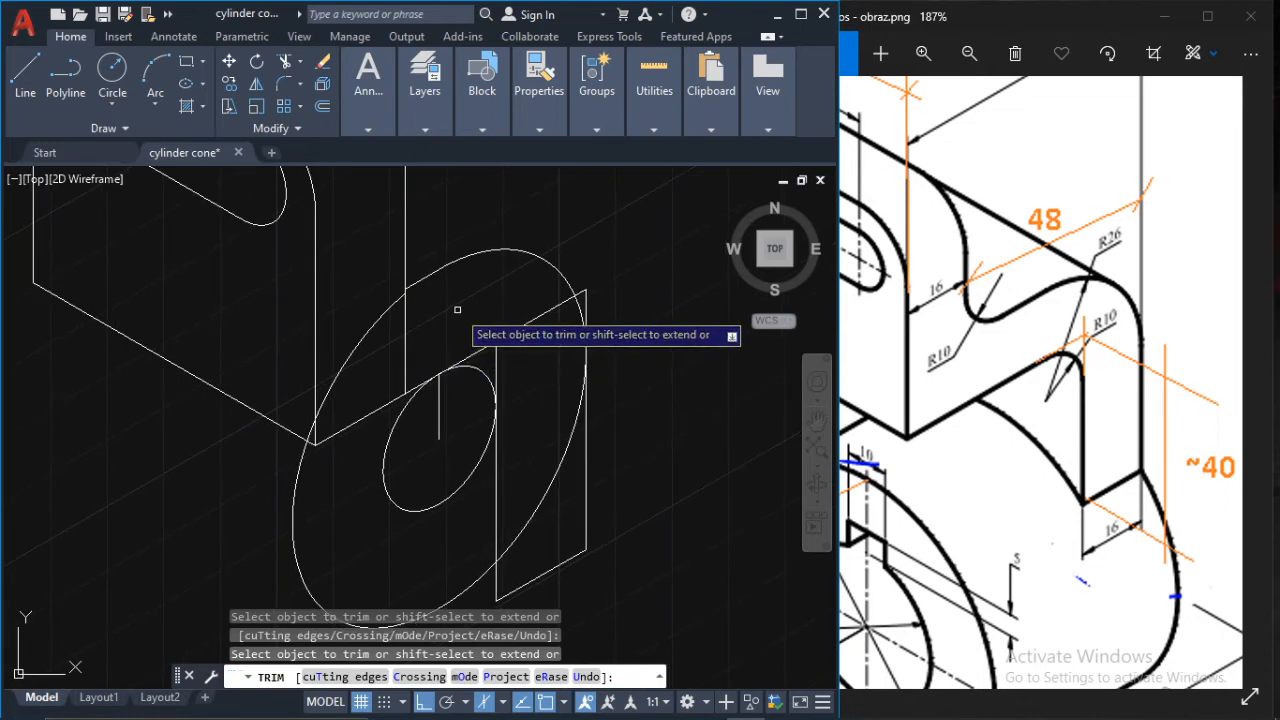
scroll(465, 290, down, 2)
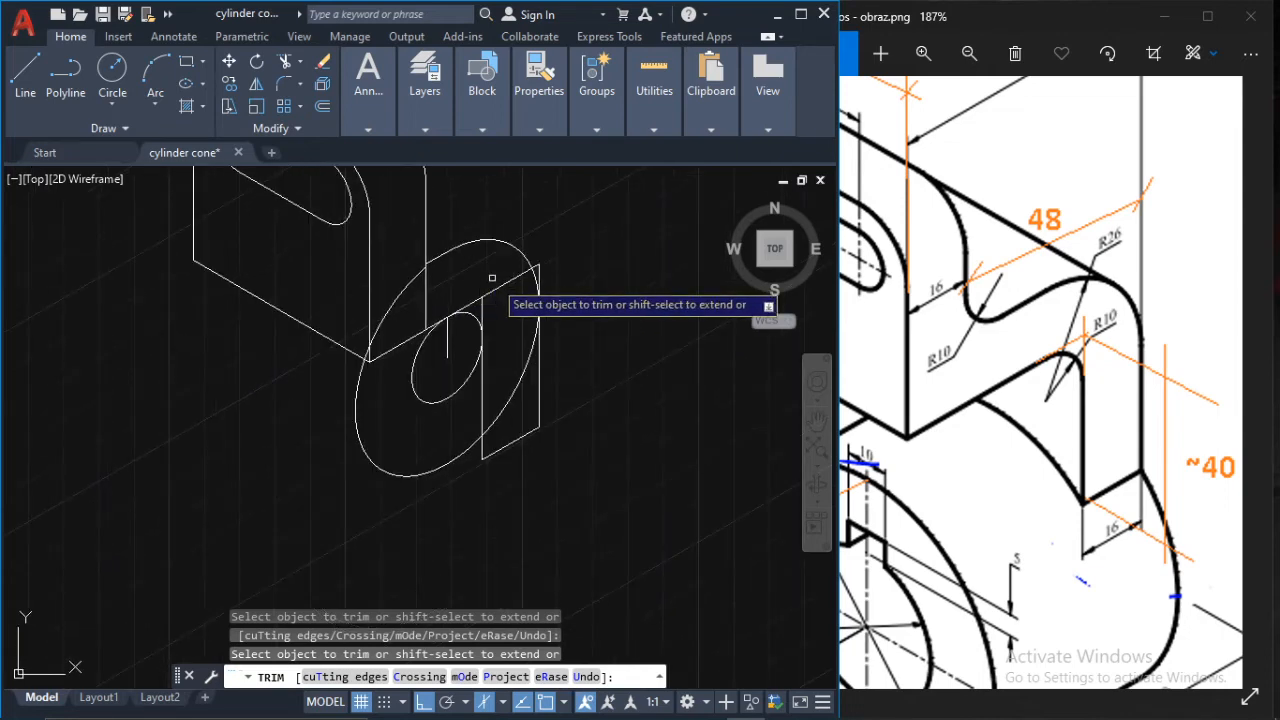
scroll(465, 385, up, 2)
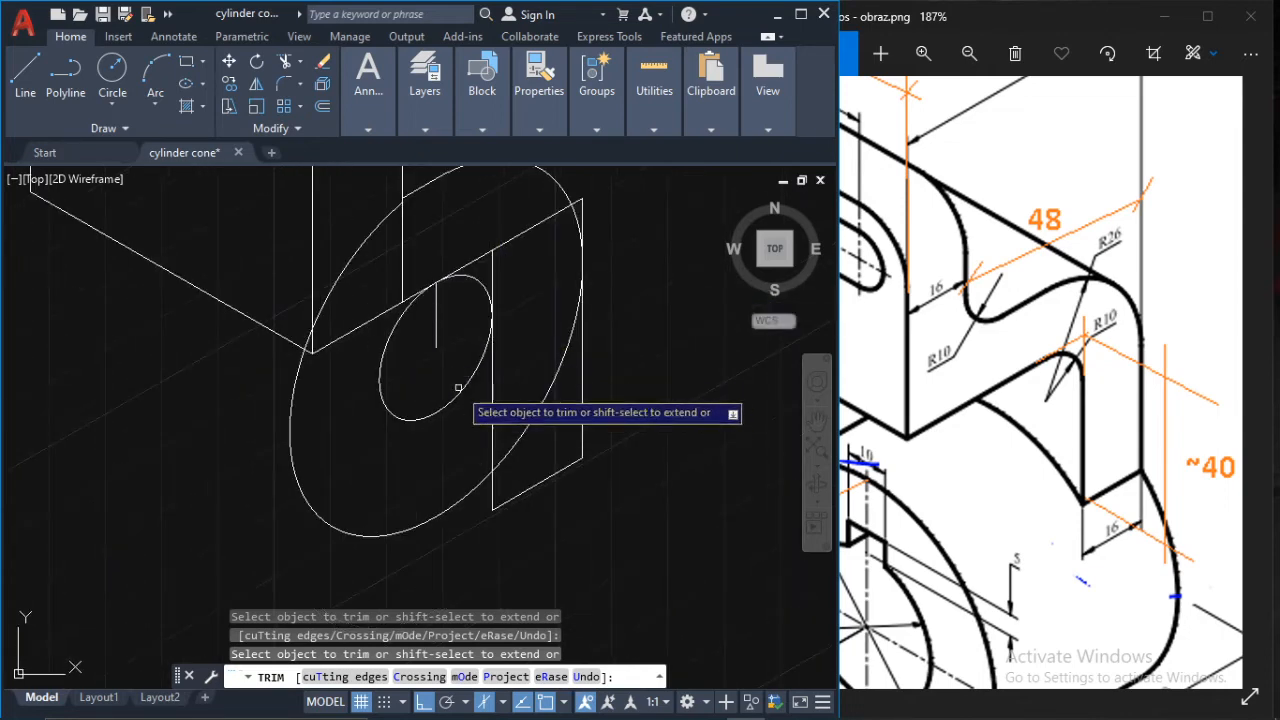
click(458, 388)
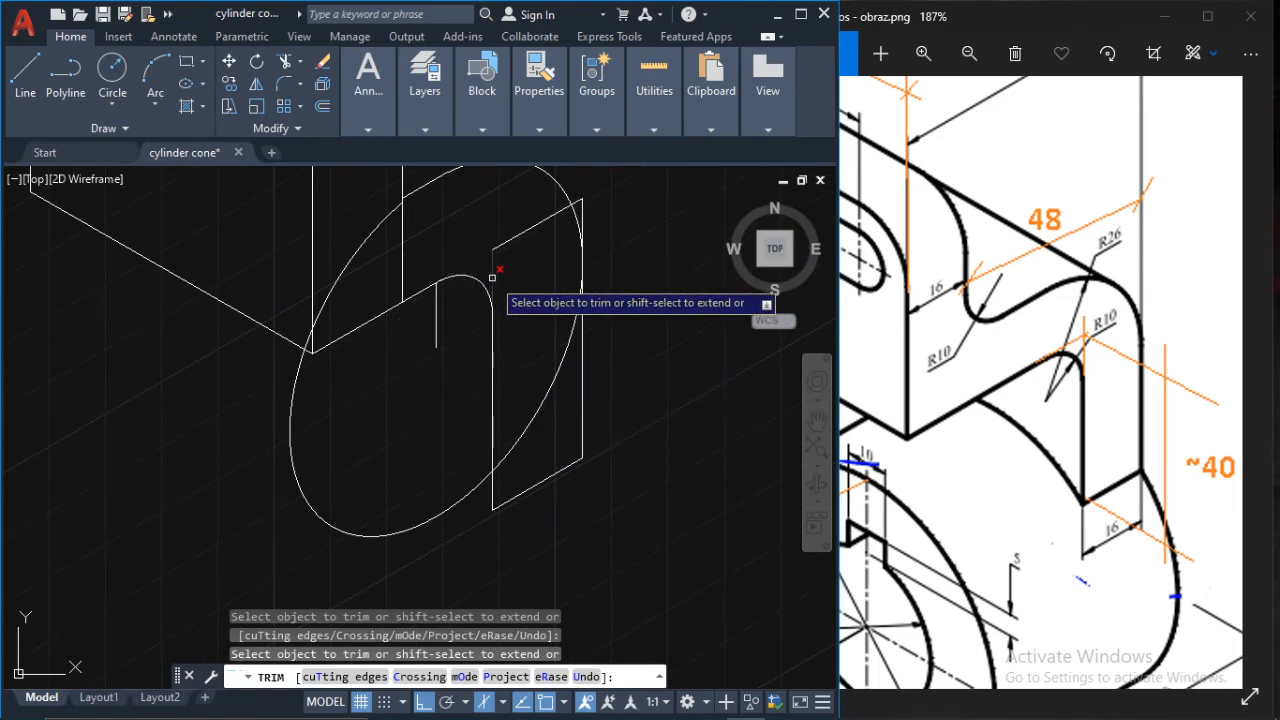
- Trim the R26 isocircle between the arm's vertical edges and beside the block, and cut off the outer corner line ends
click(566, 328)
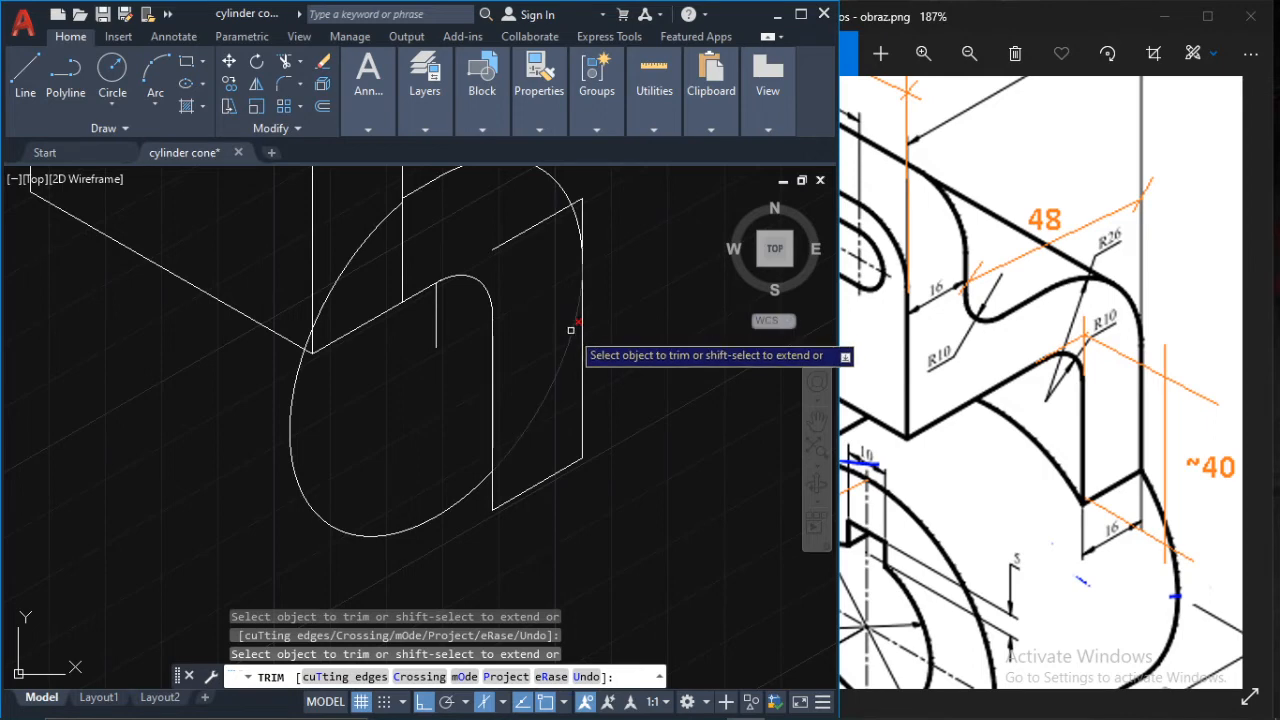
middle_drag(487, 266, 550, 330)
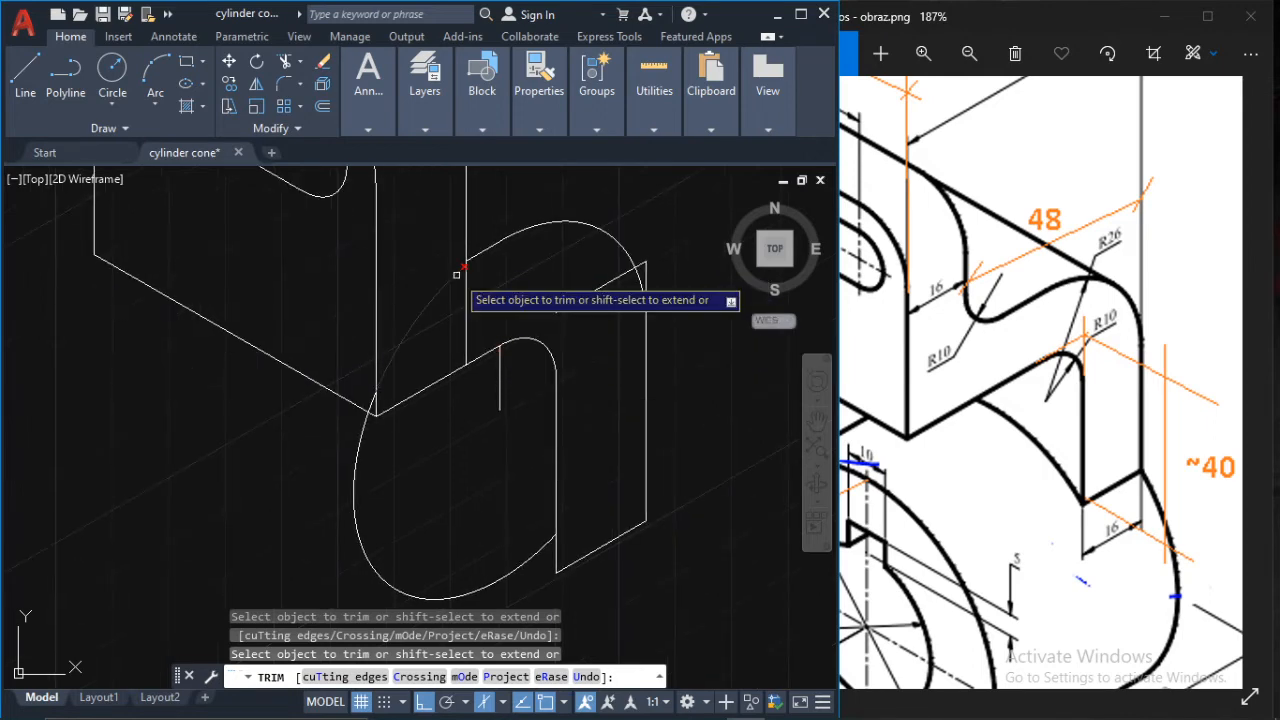
middle_drag(506, 421, 443, 343)
middle_drag(553, 264, 473, 397)
scroll(472, 397, up, 3)
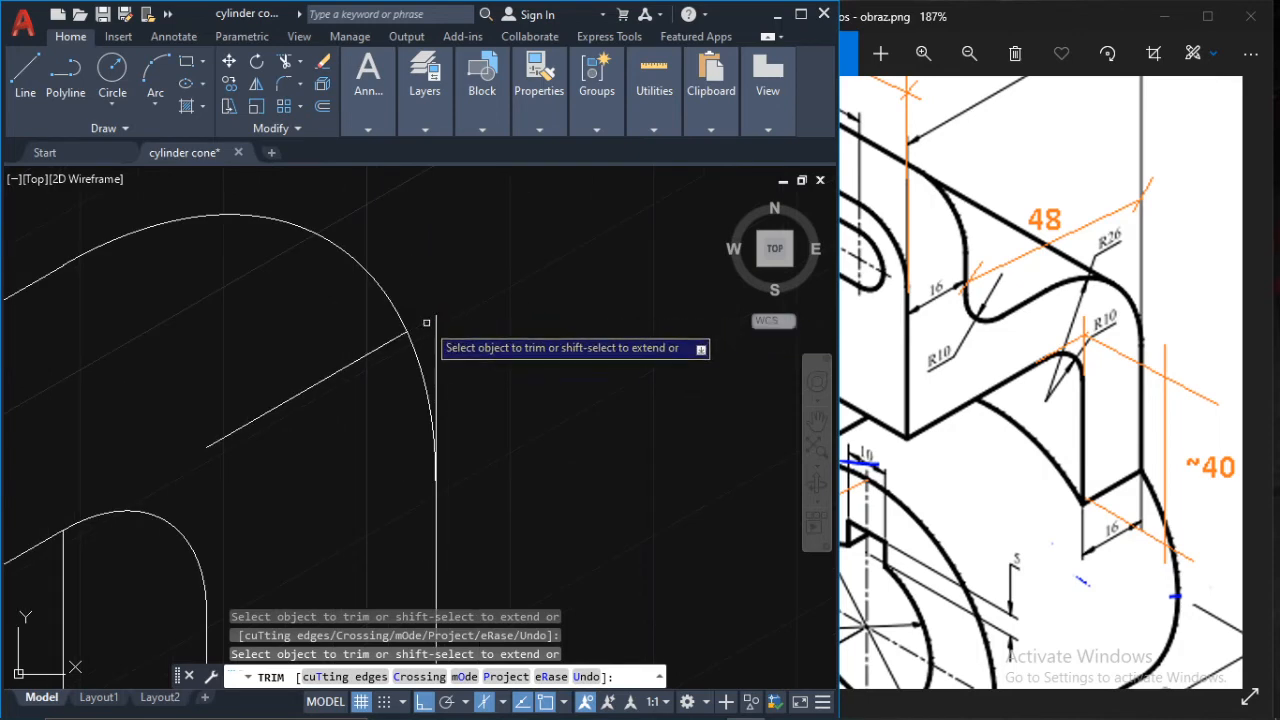
click(434, 355)
scroll(480, 340, down, 5)
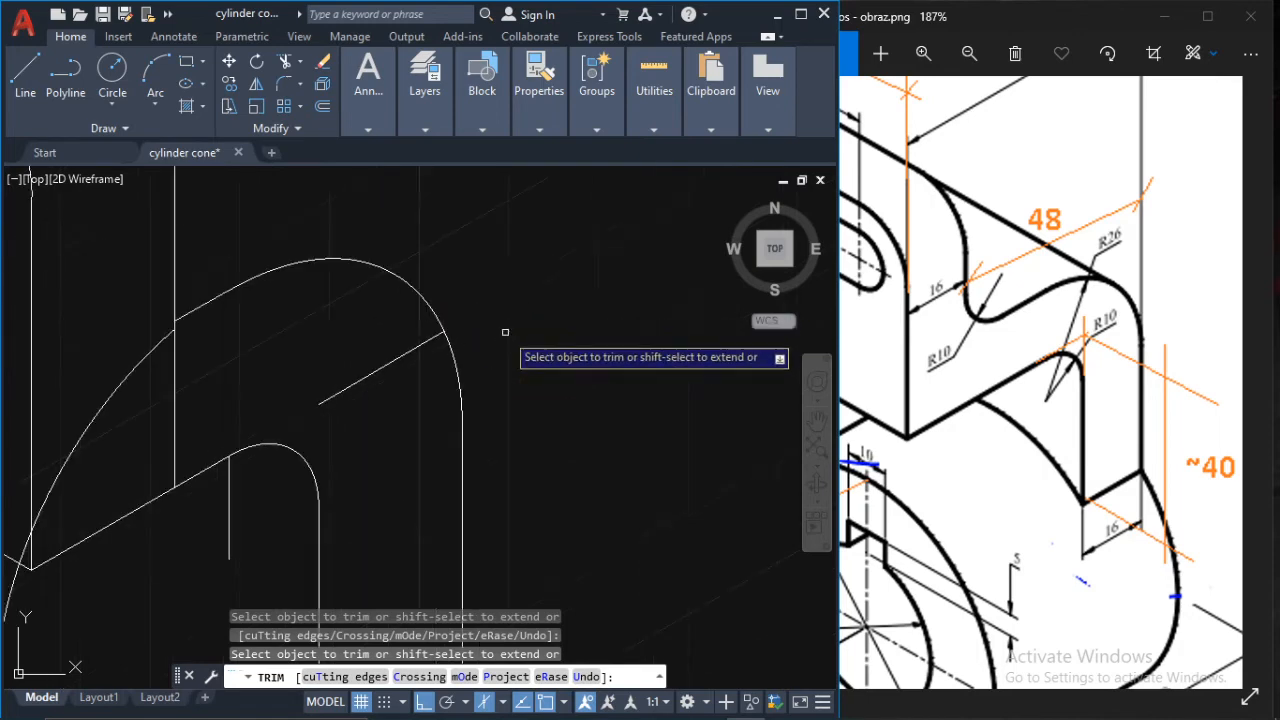
key(Escape)
key(Escape)
- Erase the leftover sloped segment, the remaining lower R26 arc and the short vertical line at the bend centre
click(414, 361)
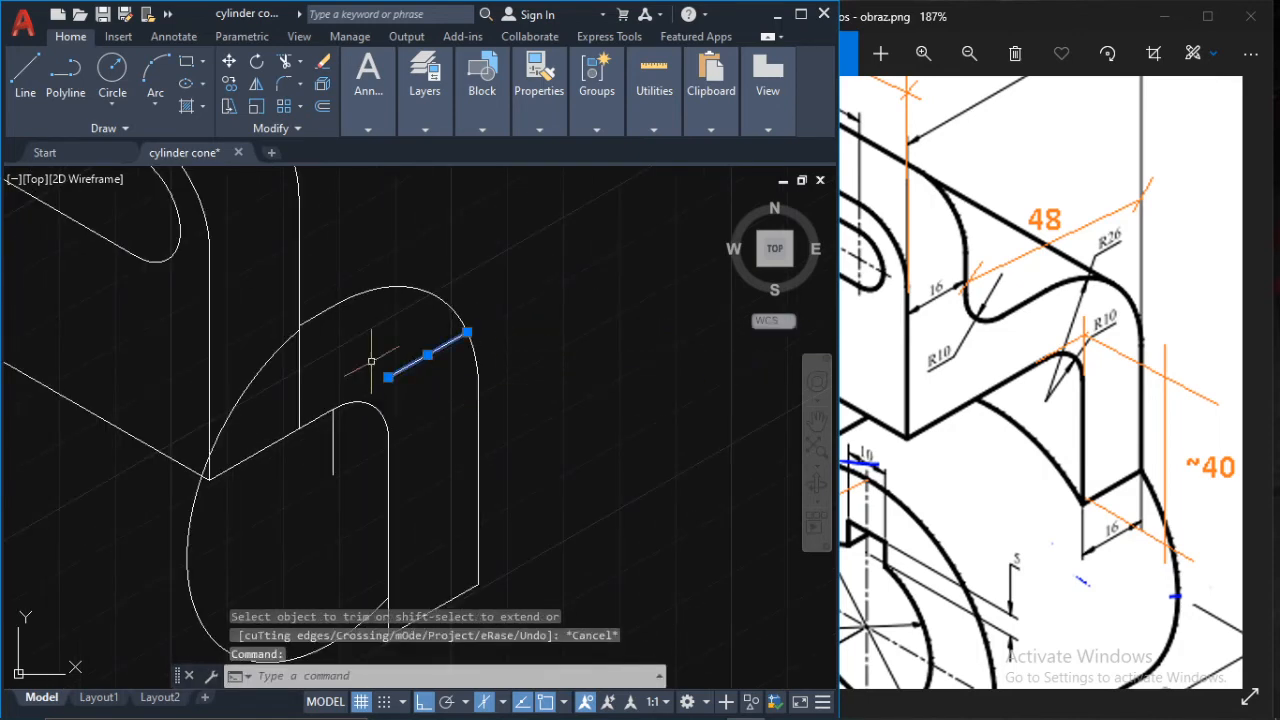
click(278, 351)
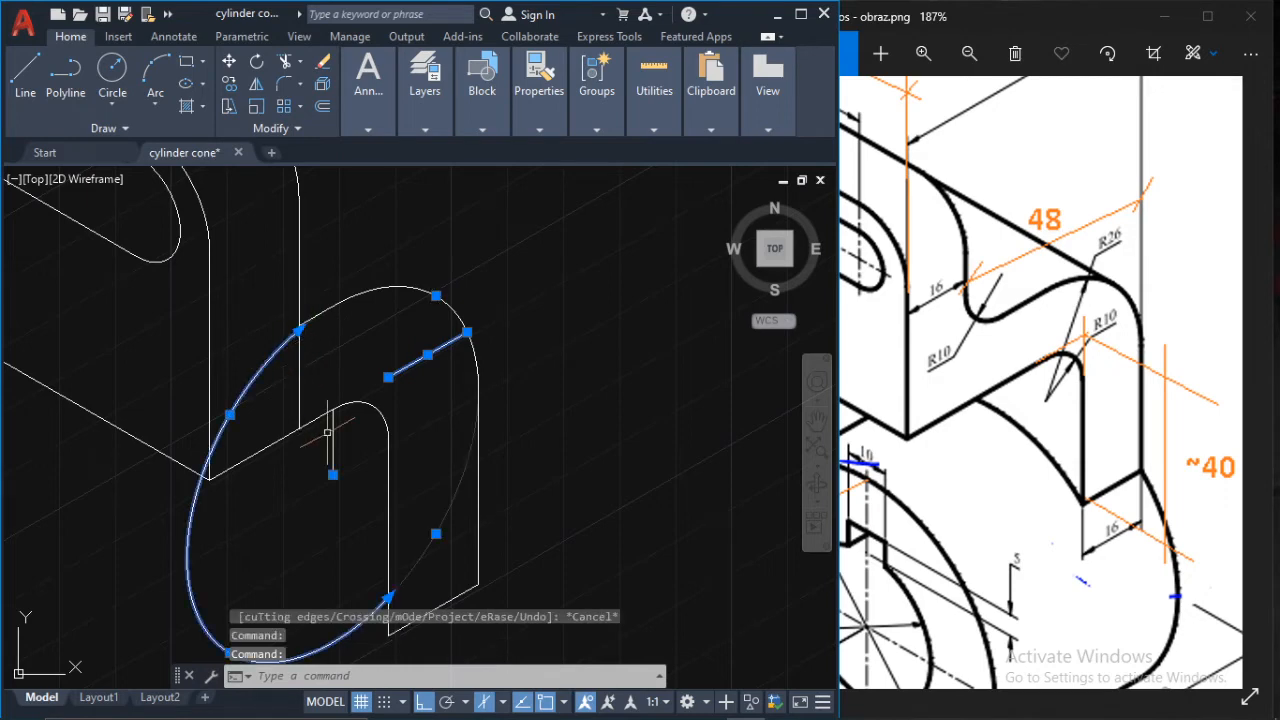
click(333, 436)
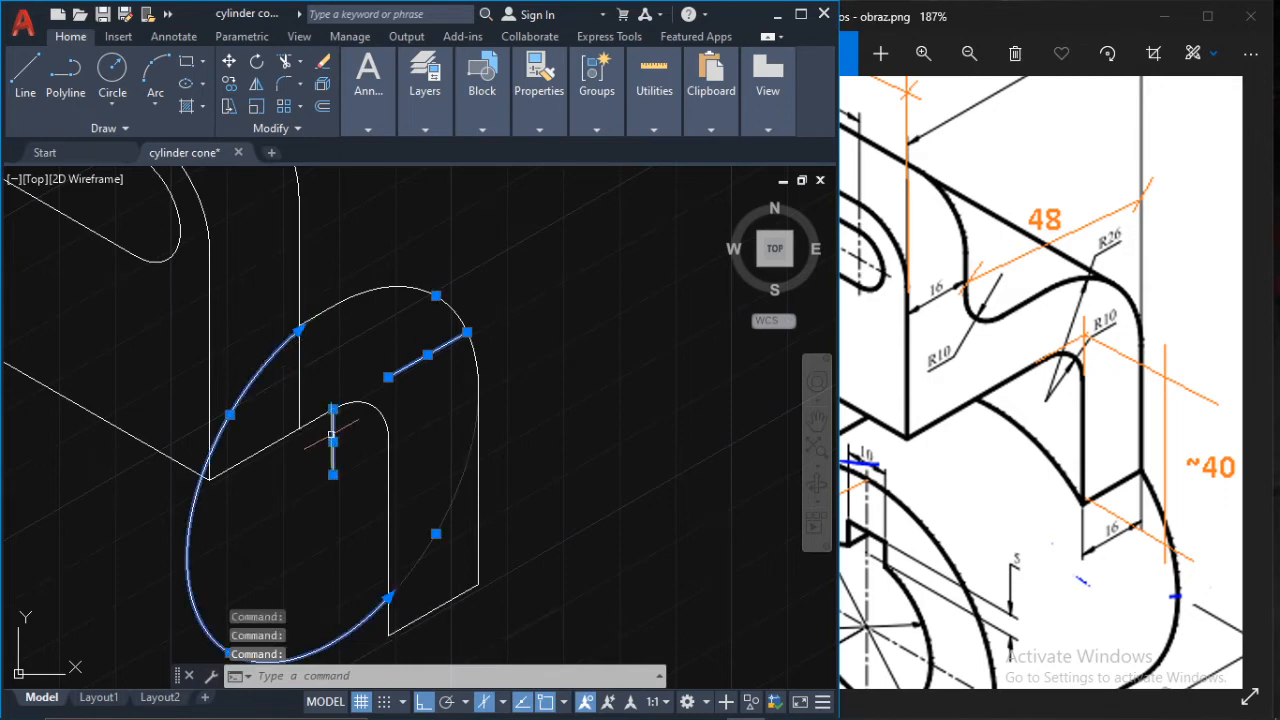
key(Delete)
scroll(331, 434, down, 5)
scroll(463, 428, up, 6)
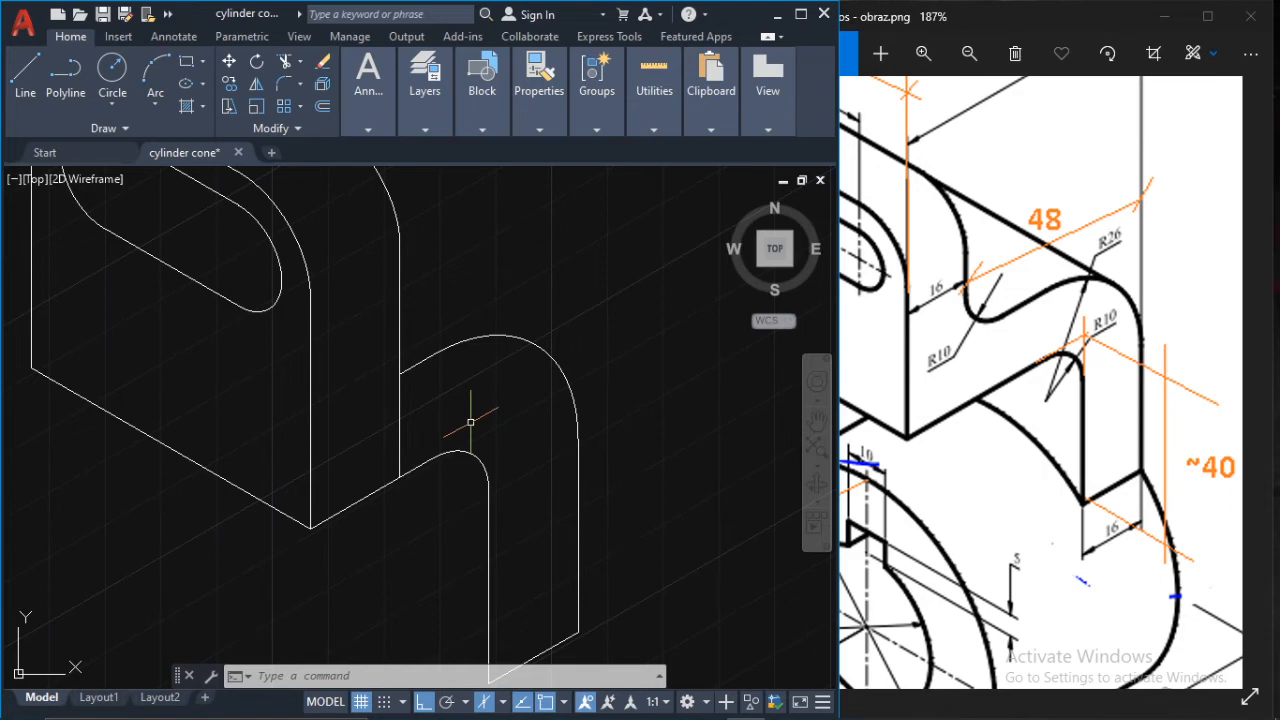
scroll(470, 422, down, 3)
scroll(470, 422, up, 4)
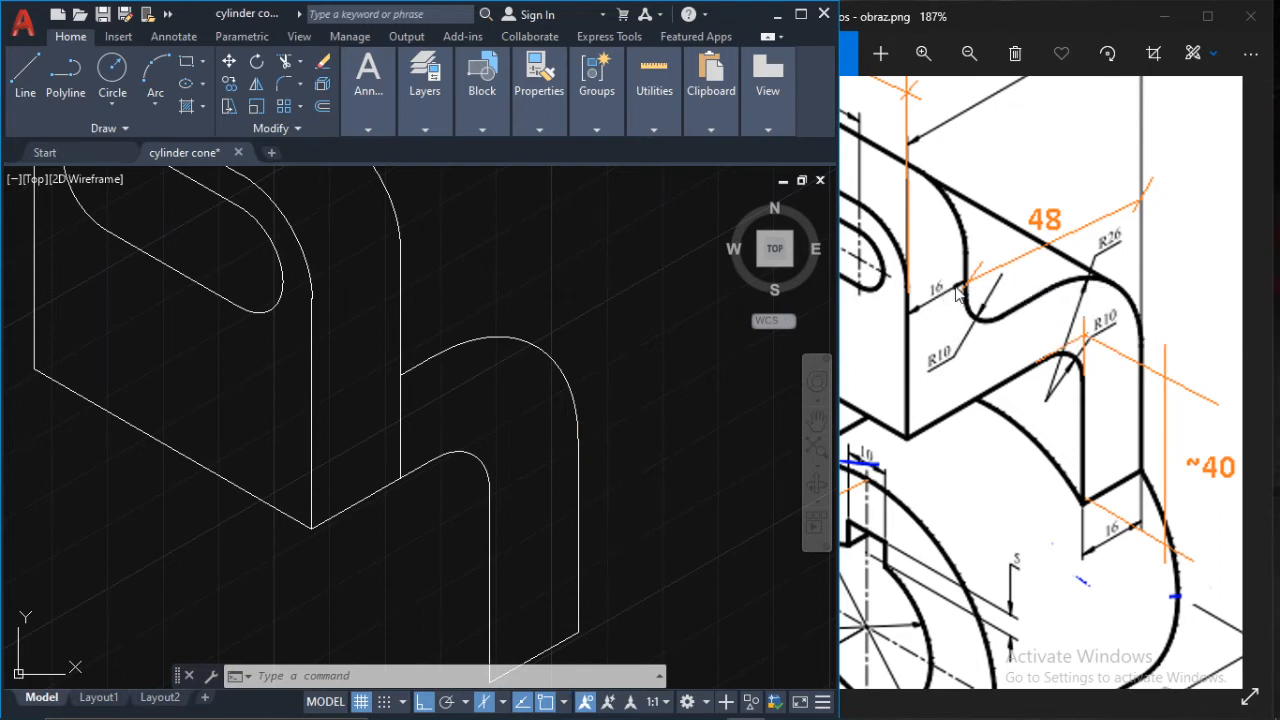
scroll(1040, 250, down, 2)
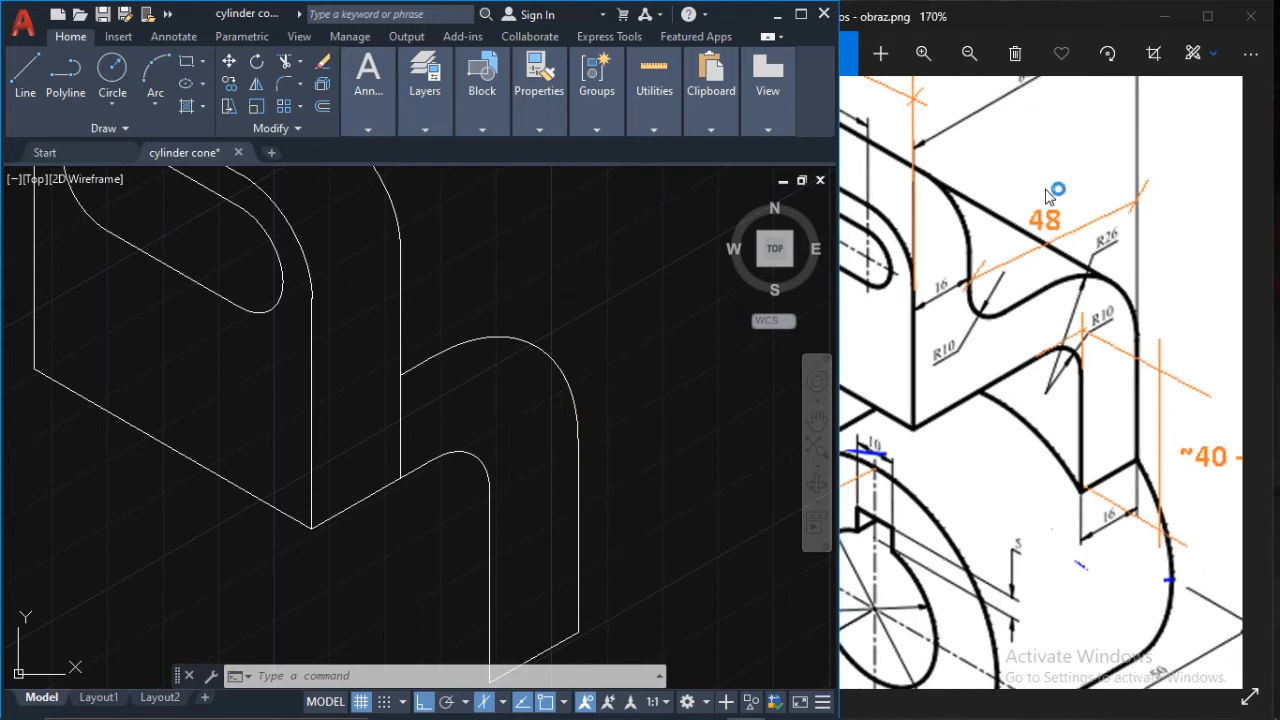
scroll(1033, 93, up, 1)
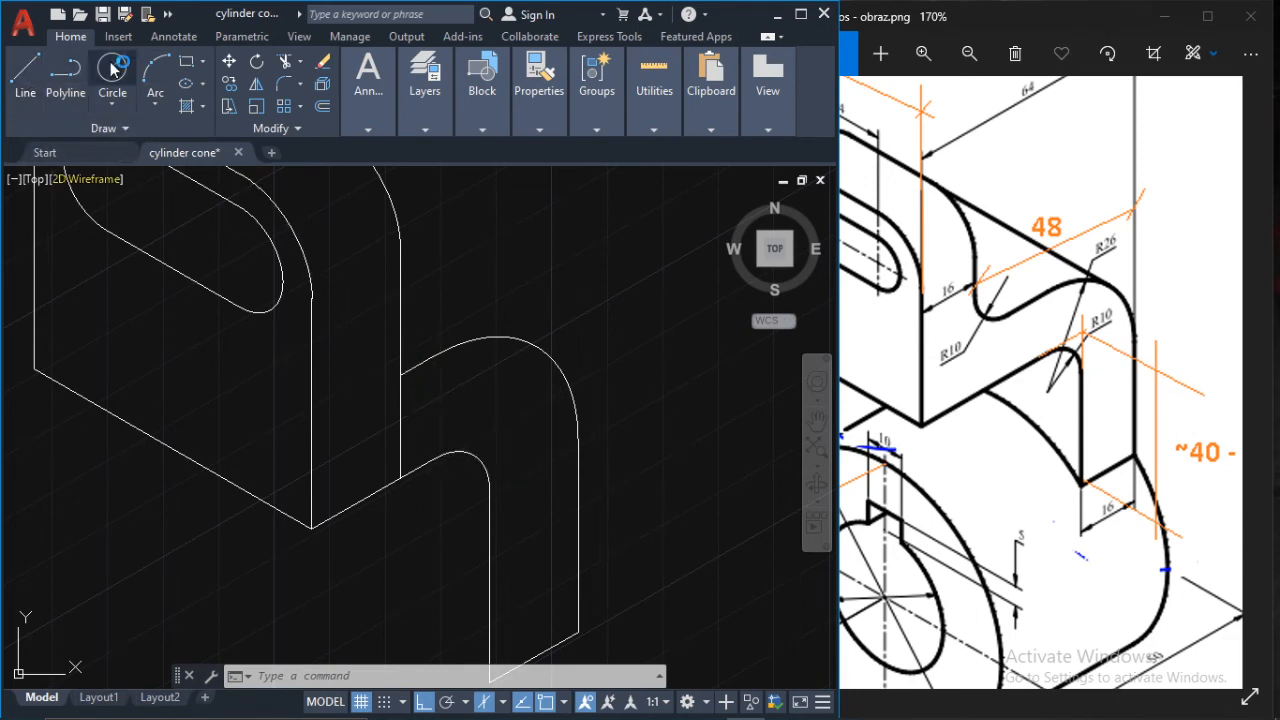
- Draw a separate 16 line at 30° in the empty space below the slotted end block
click(25, 70)
scroll(163, 234, down, 3)
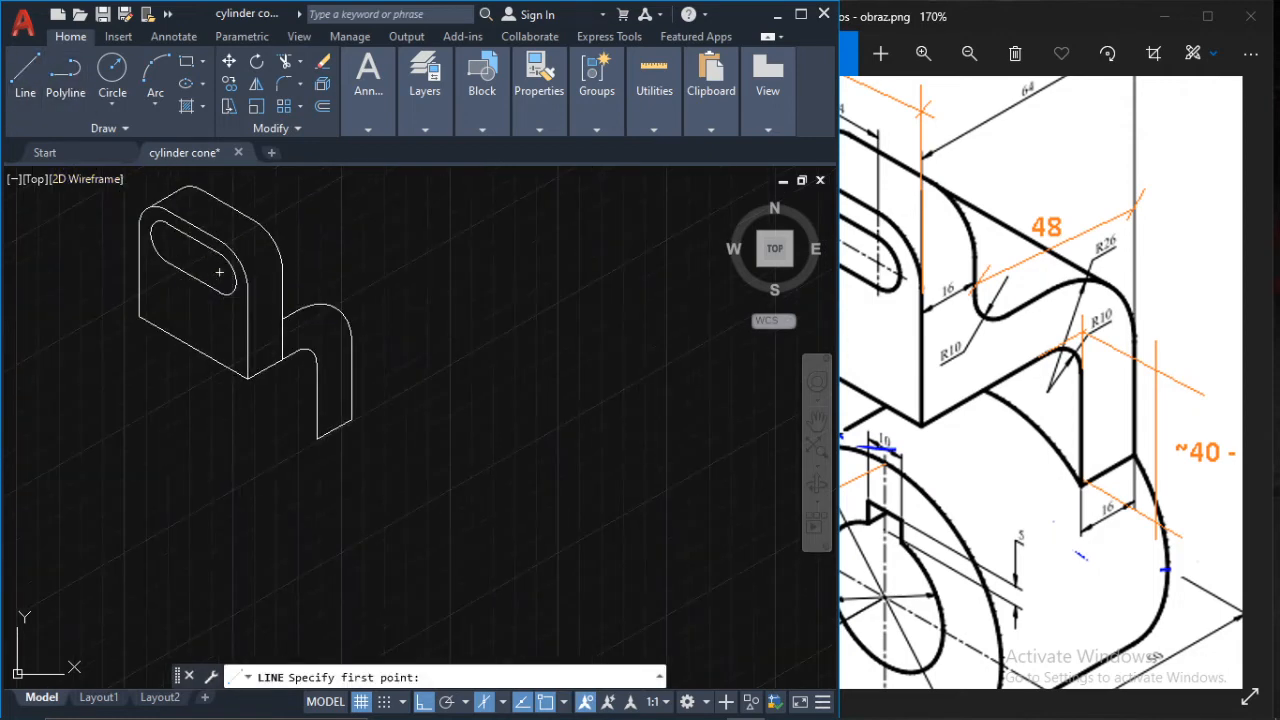
scroll(380, 310, up, 3)
scroll(372, 325, up, 2)
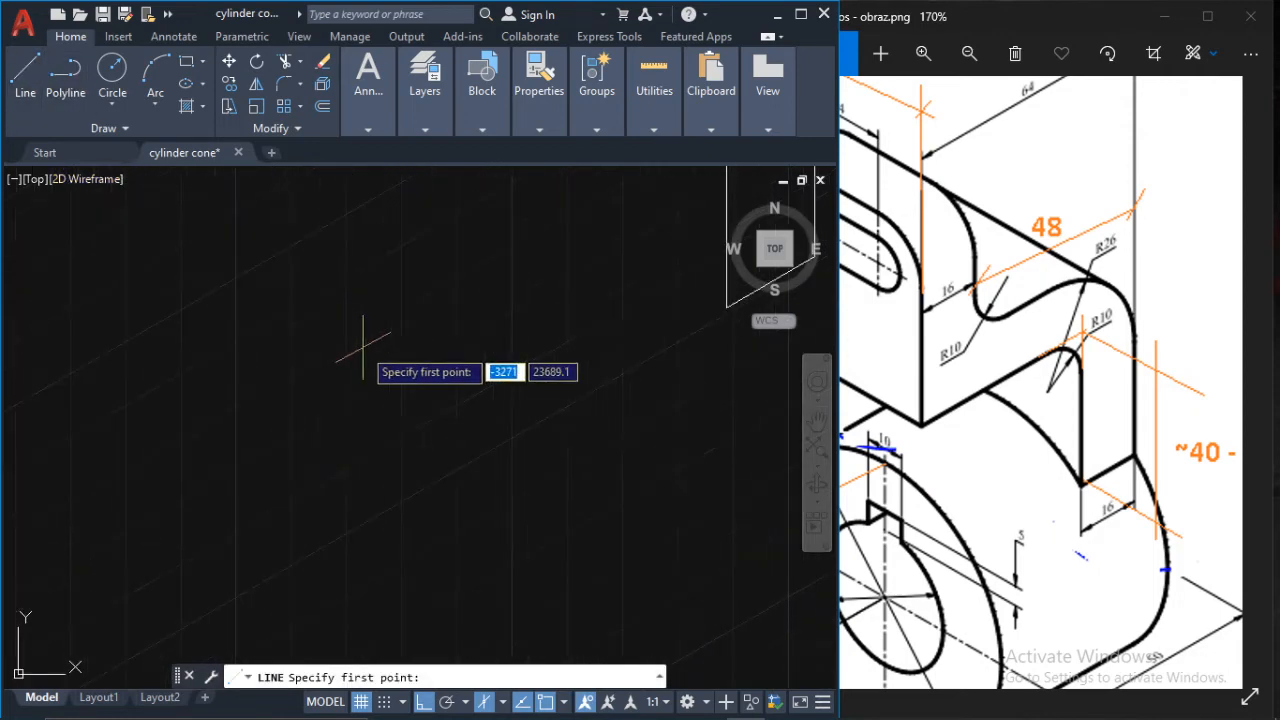
click(394, 301)
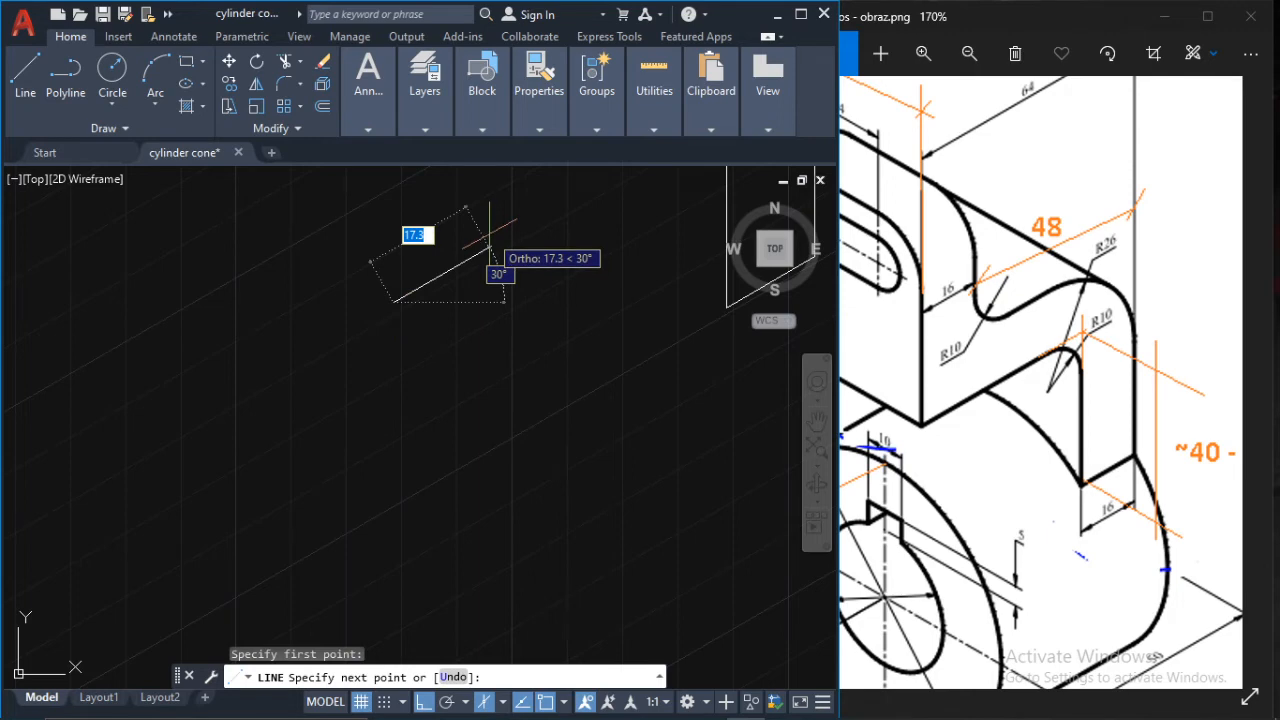
text(16)
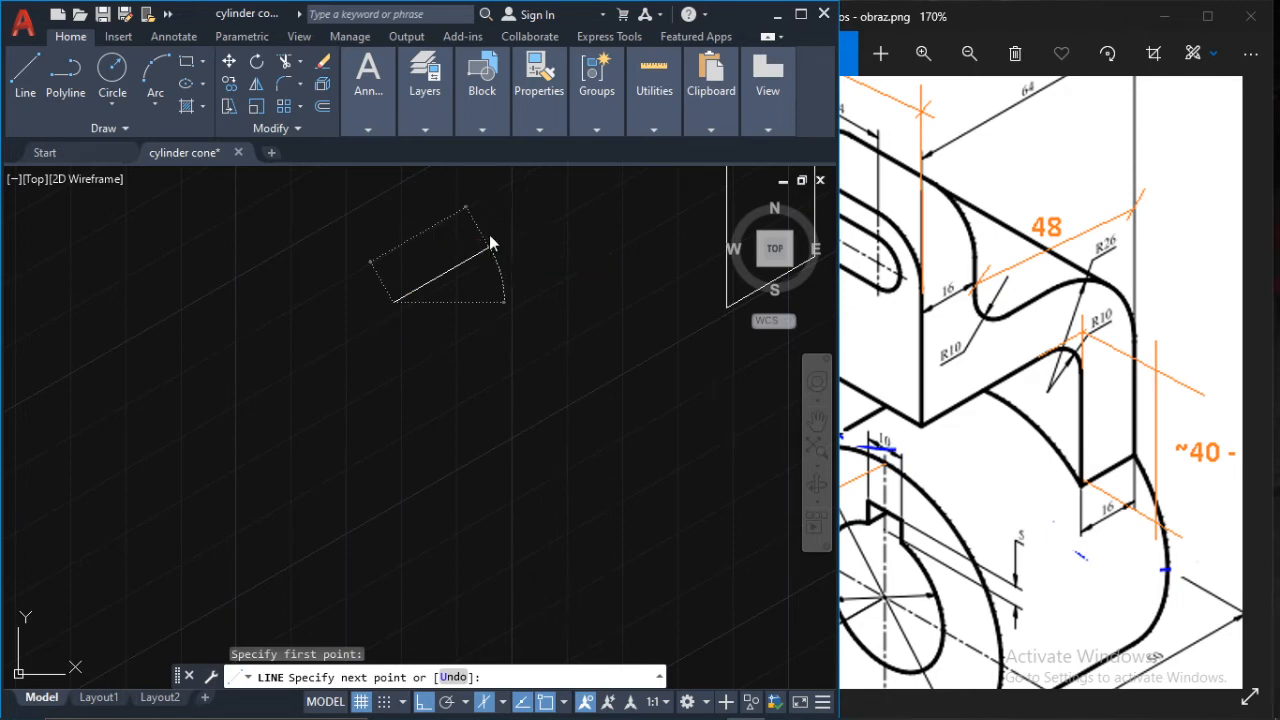
key(Return)
key(Escape)
scroll(525, 295, down, 2)
middle_drag(523, 295, 413, 394)
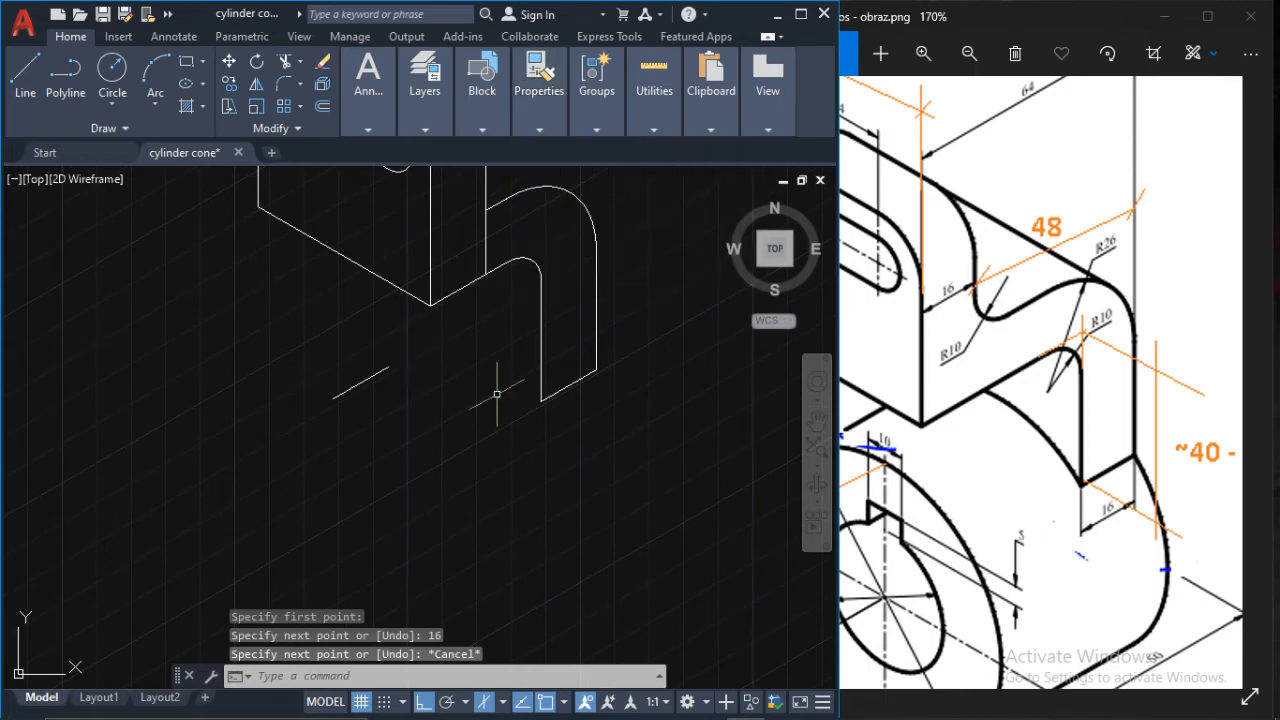
key(Escape)
middle_drag(514, 309, 484, 334)
scroll(492, 252, up, 4)
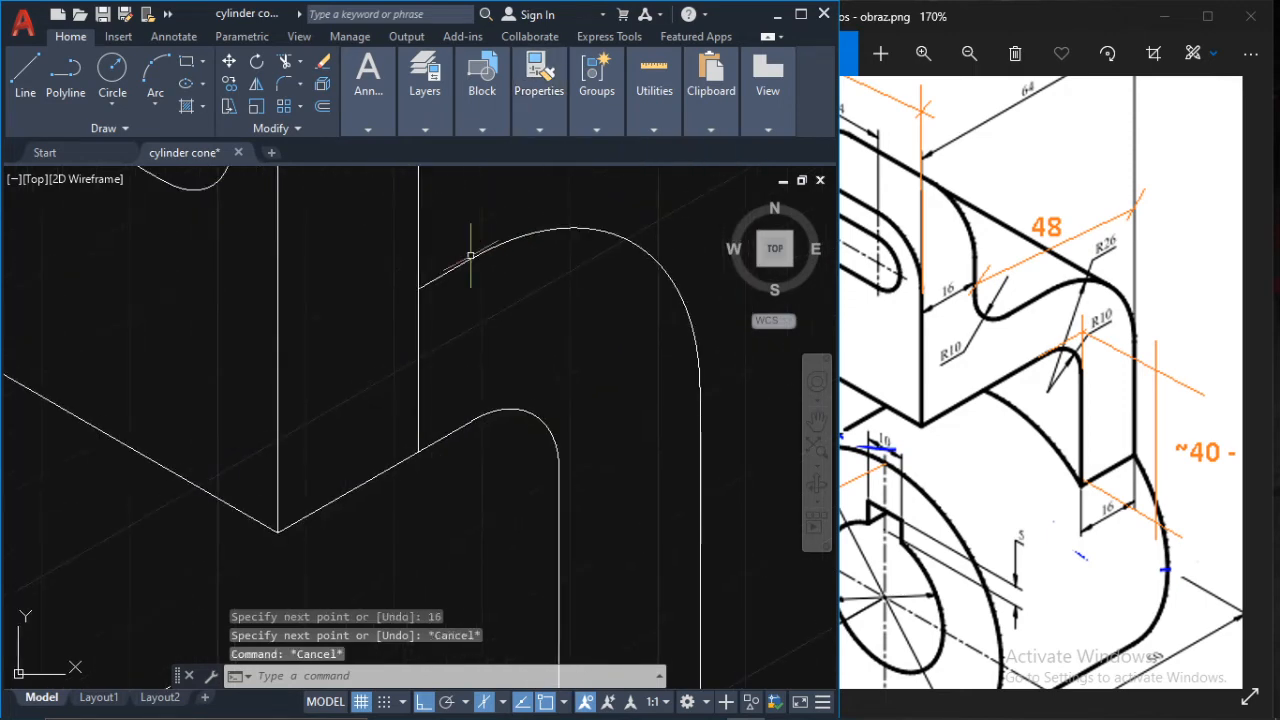
click(465, 261)
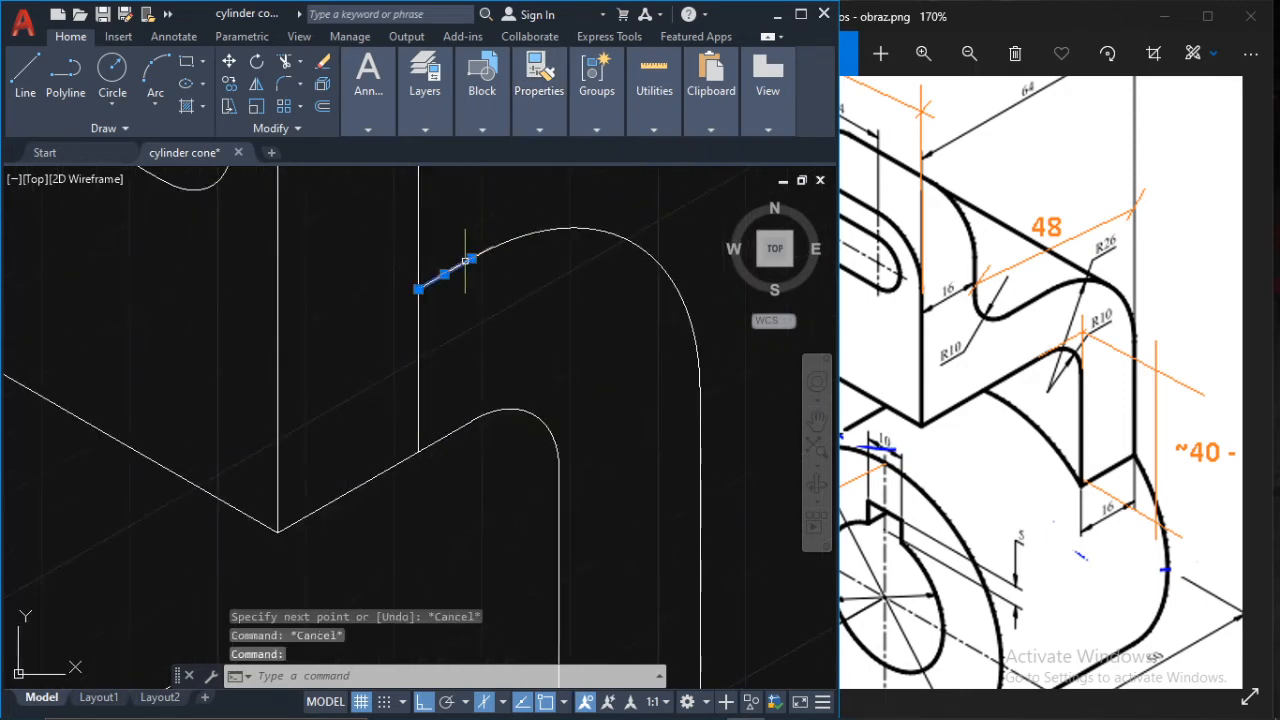
click(533, 229)
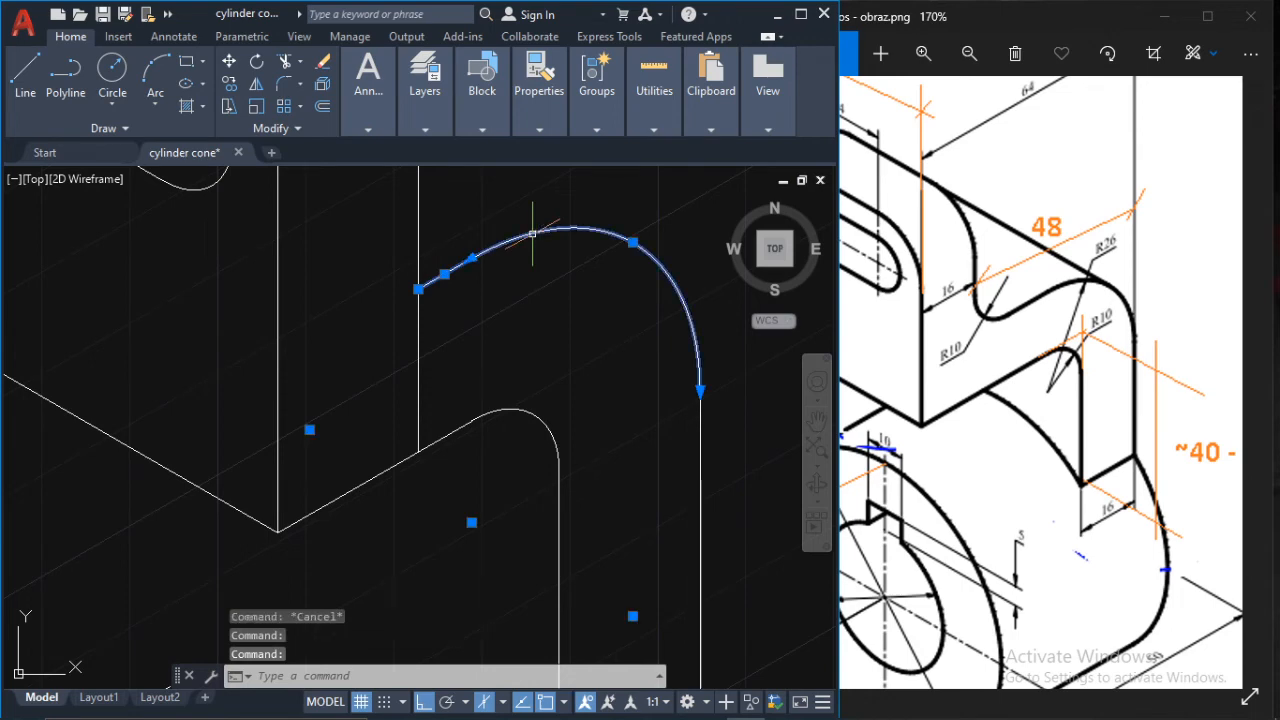
click(440, 438)
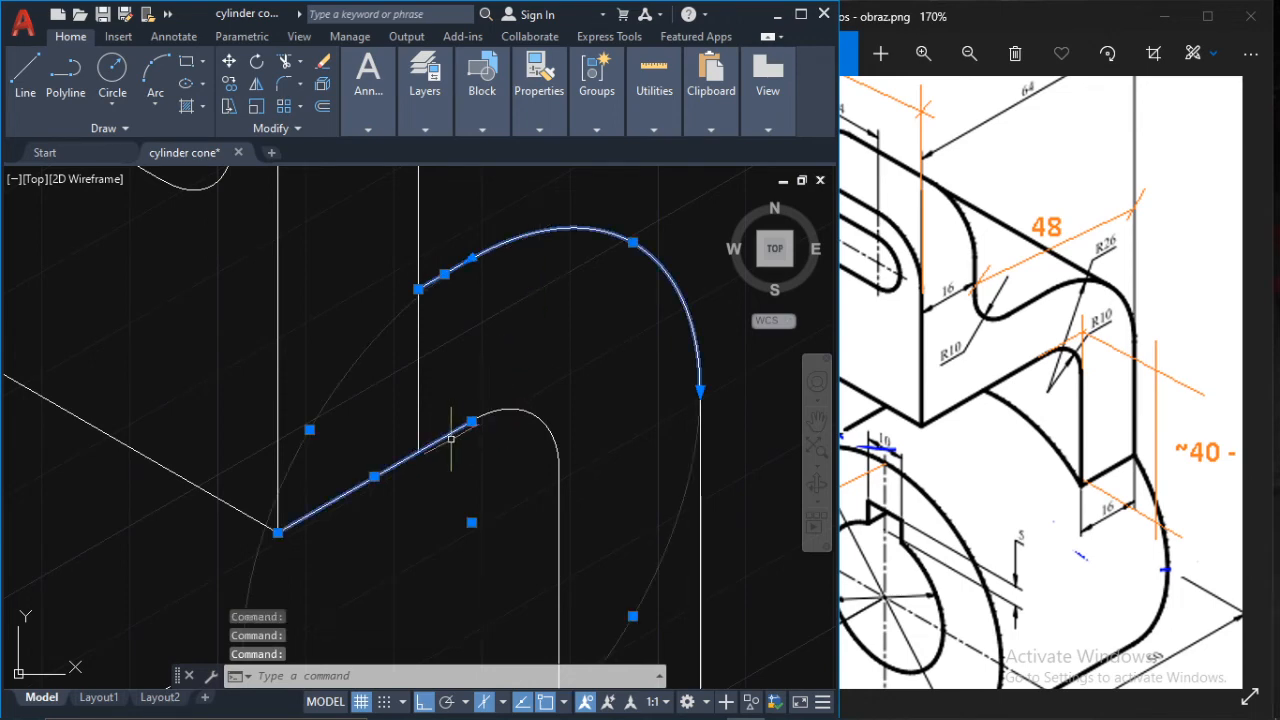
click(514, 410)
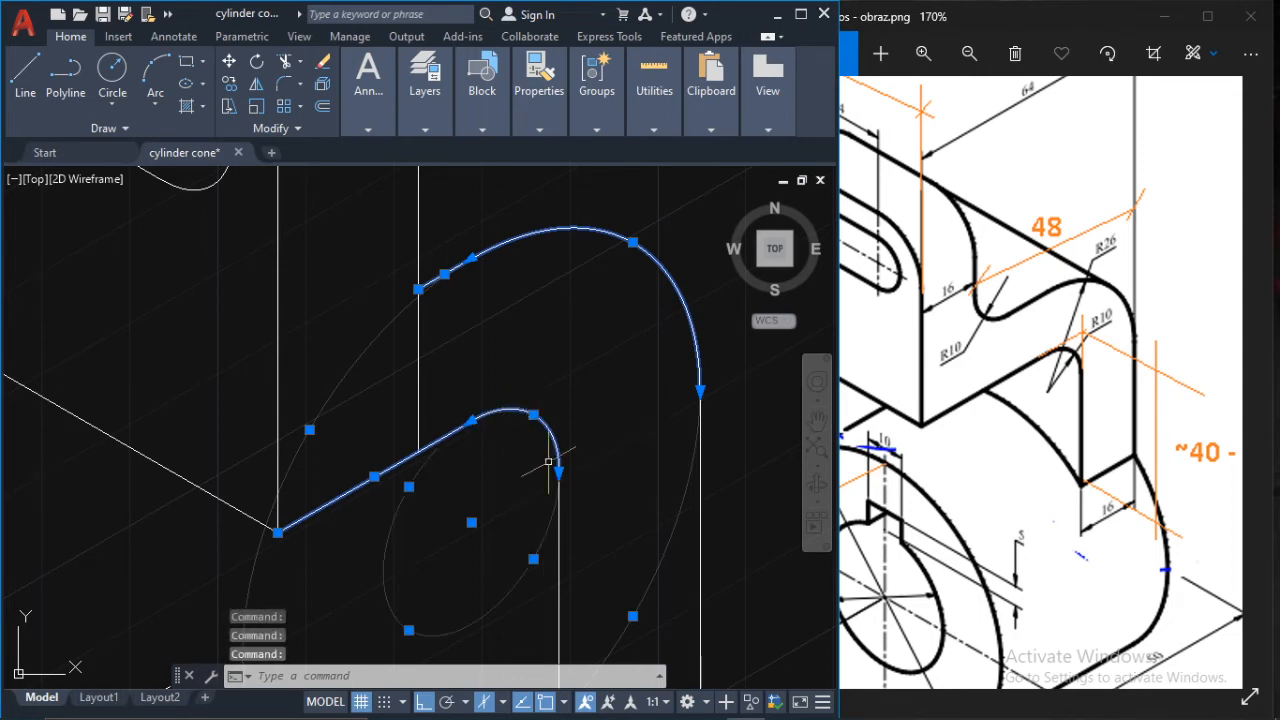
middle_drag(569, 502, 531, 417)
key(Escape)
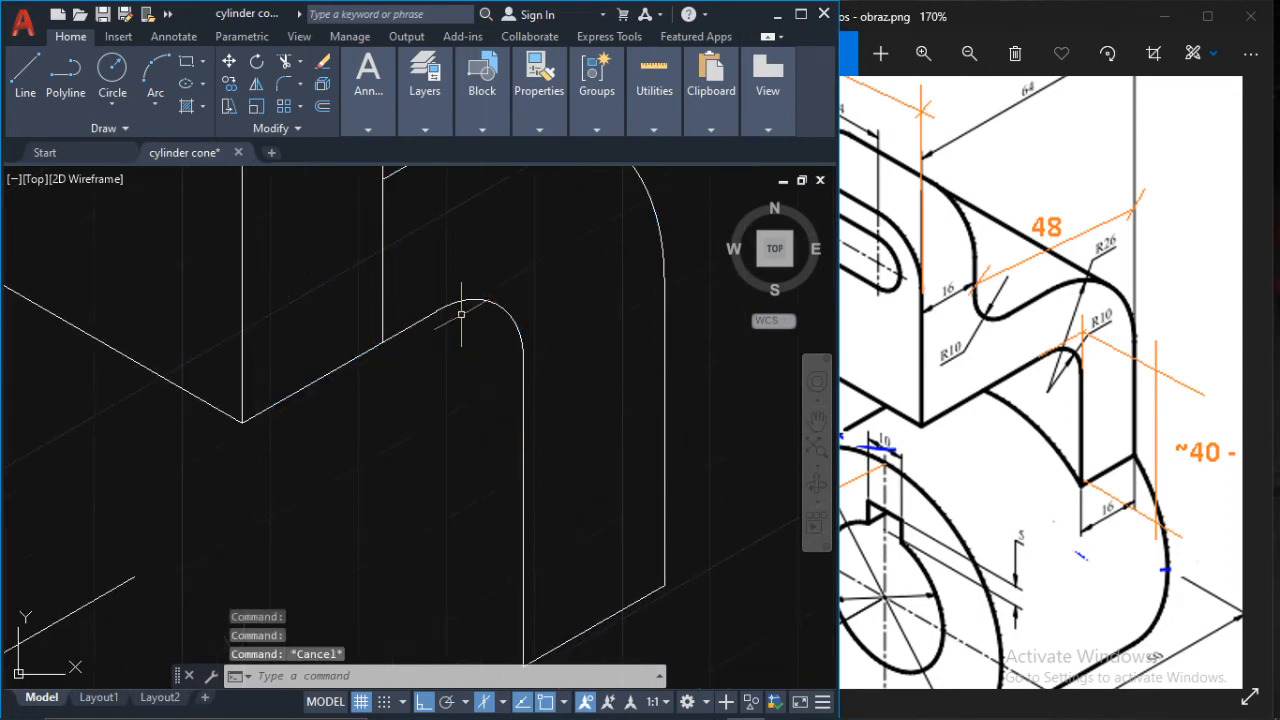
- Move the arm's seven profile objects, both sloped edges, both bends, both verticals and the end line, 16 along 30° away from the block
middle_drag(457, 269, 479, 354)
click(430, 251)
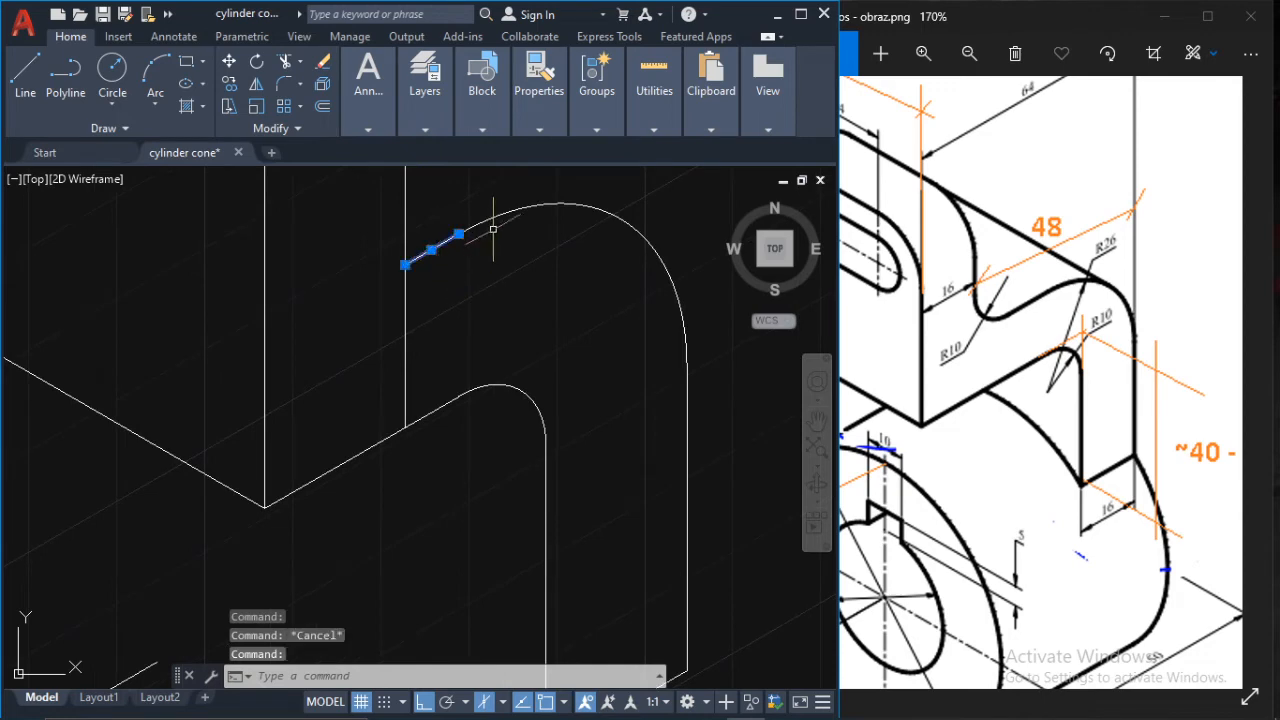
click(490, 218)
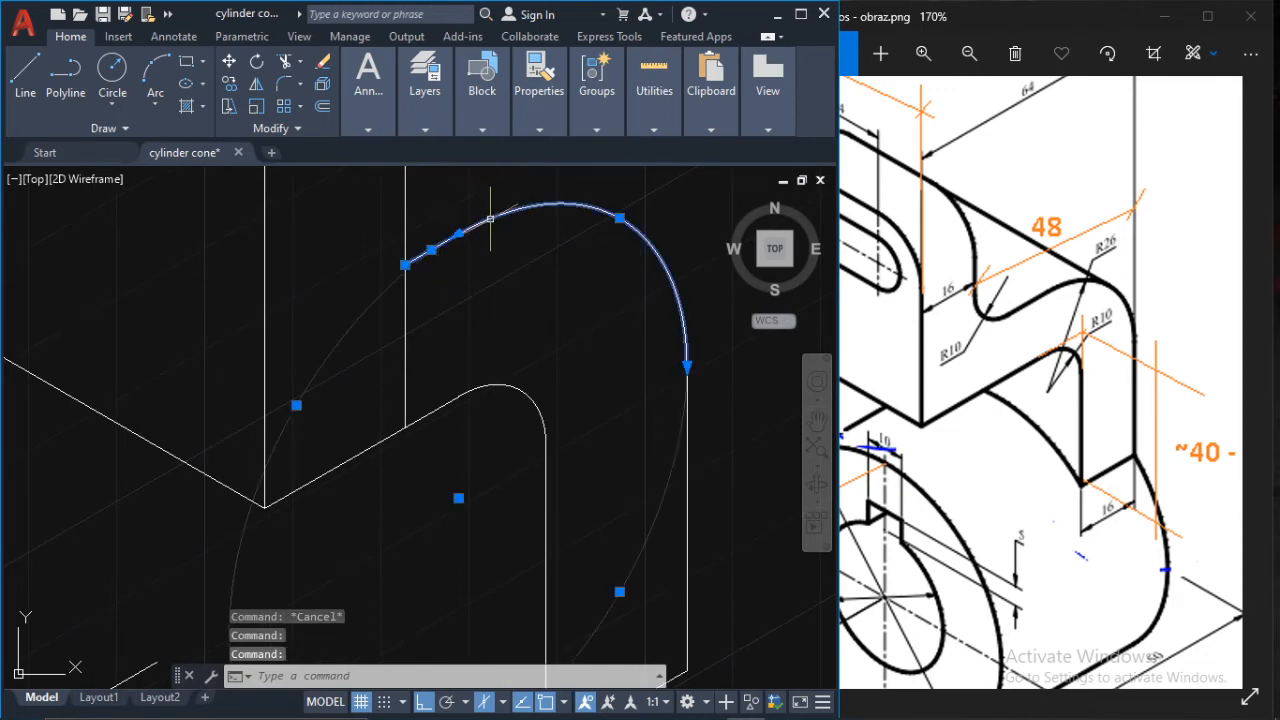
click(444, 403)
middle_drag(549, 485, 509, 409)
click(505, 416)
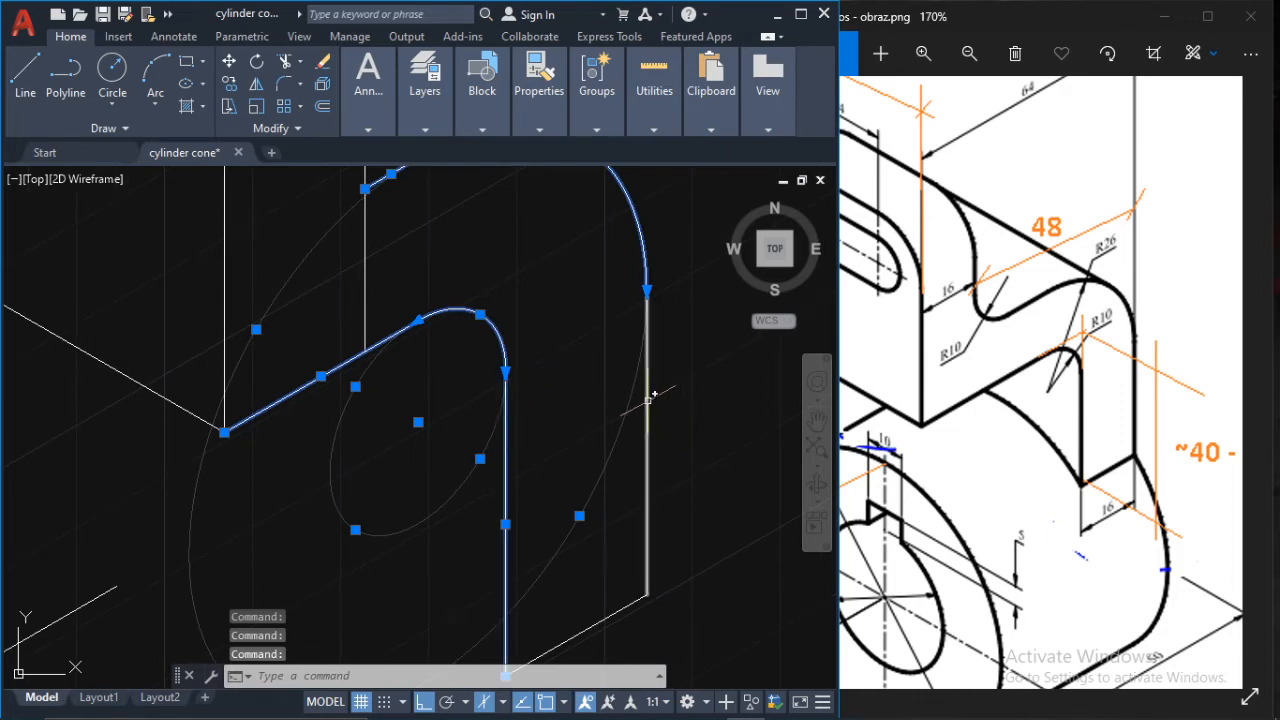
click(649, 396)
click(624, 608)
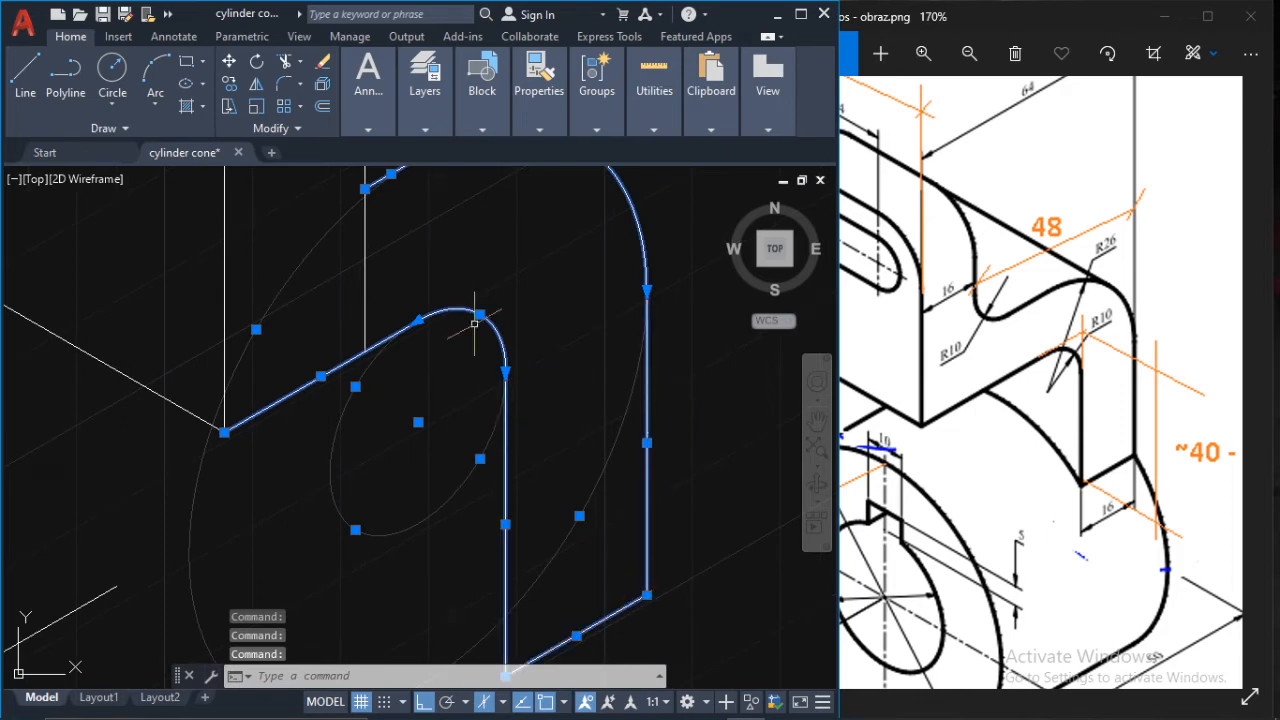
click(230, 64)
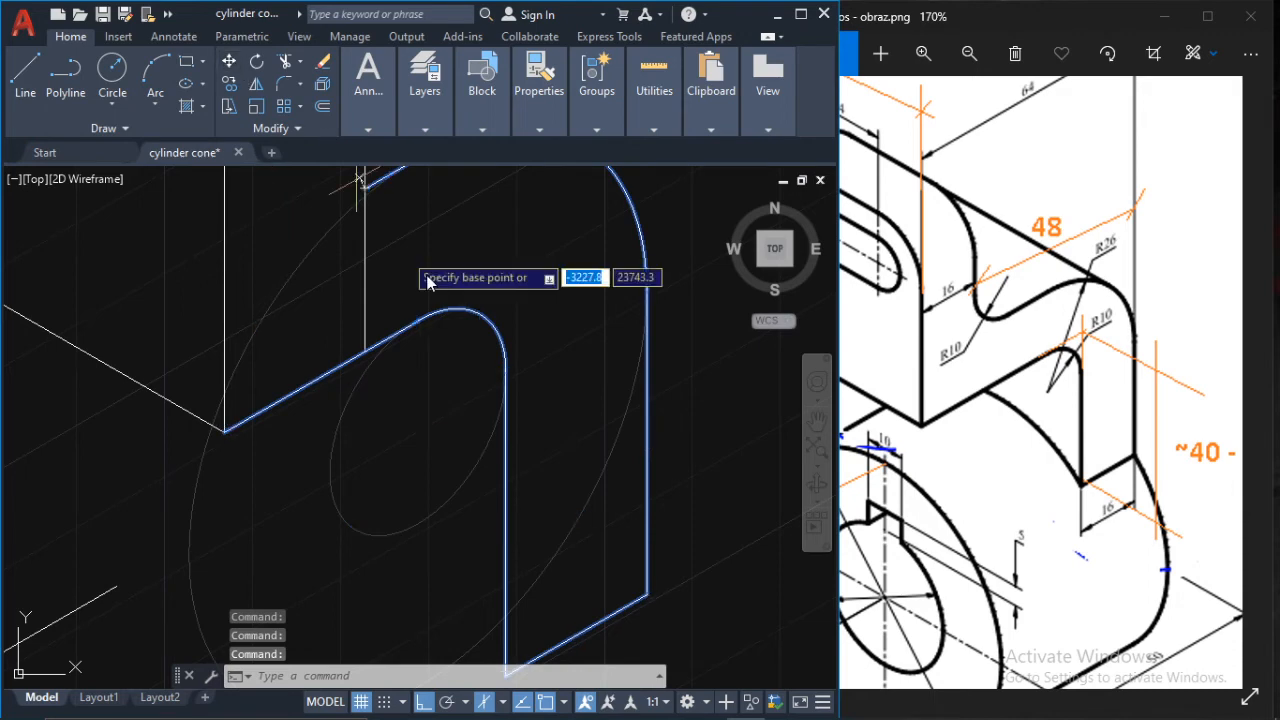
middle_drag(435, 290, 486, 409)
click(411, 306)
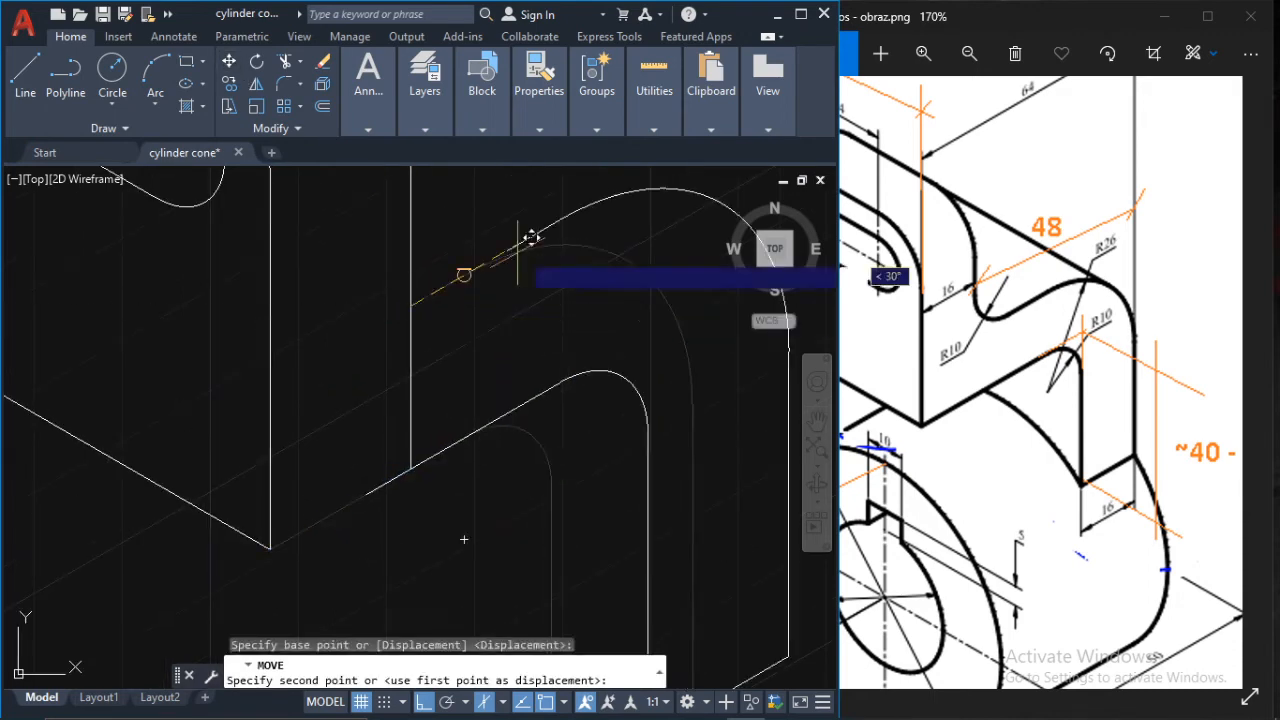
text(16)
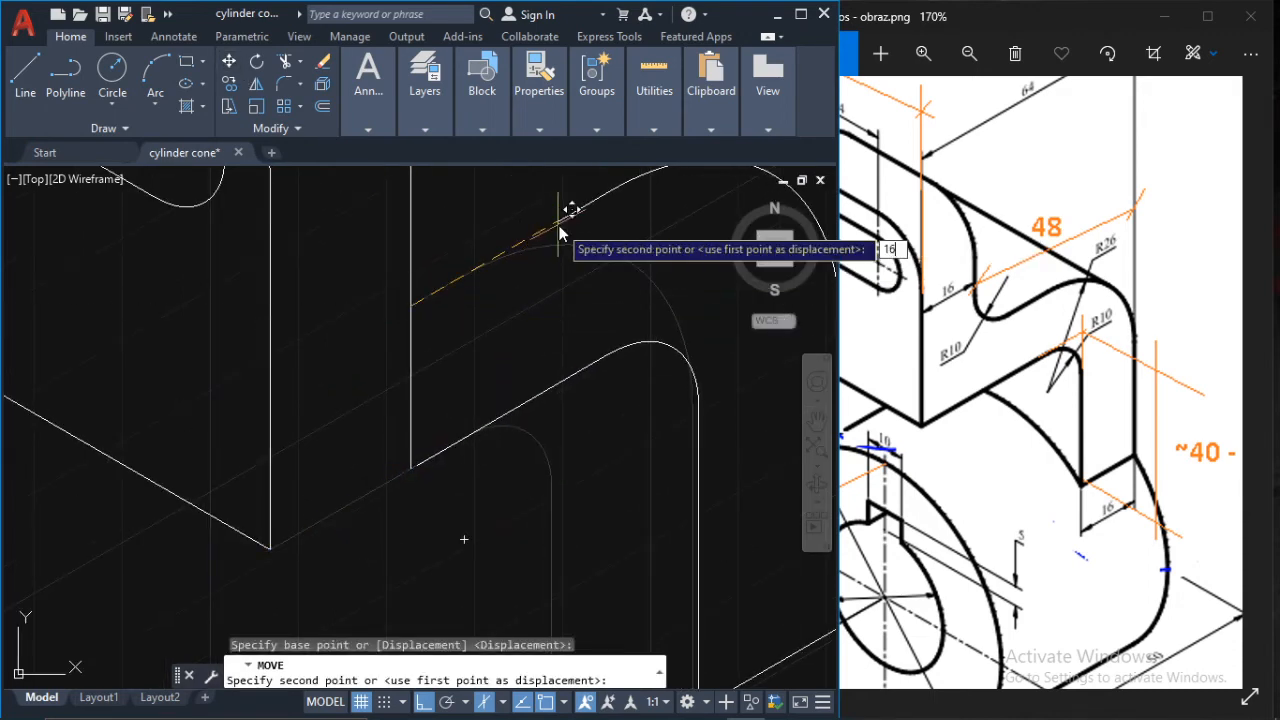
key(Return)
scroll(394, 407, down, 4)
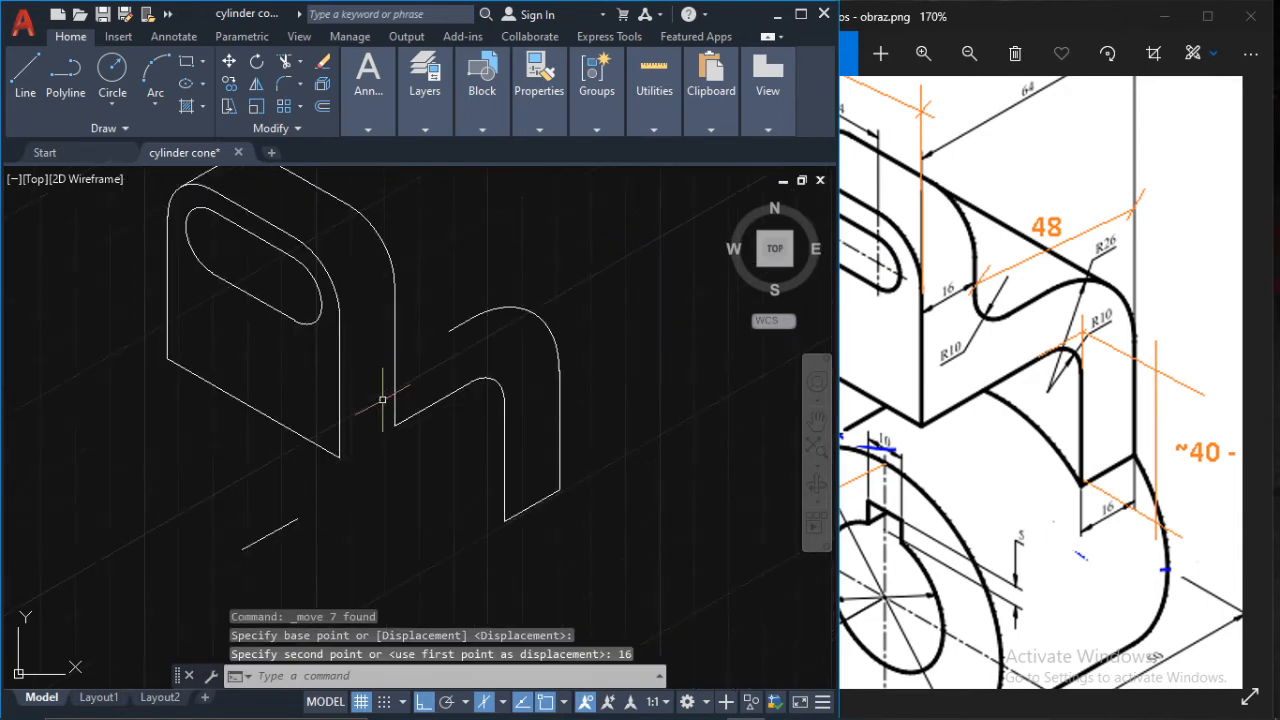
- Move the separate 16 line by its upper endpoint to the open end of the arm's upper sloped edge, bridging the gap to the block
click(272, 533)
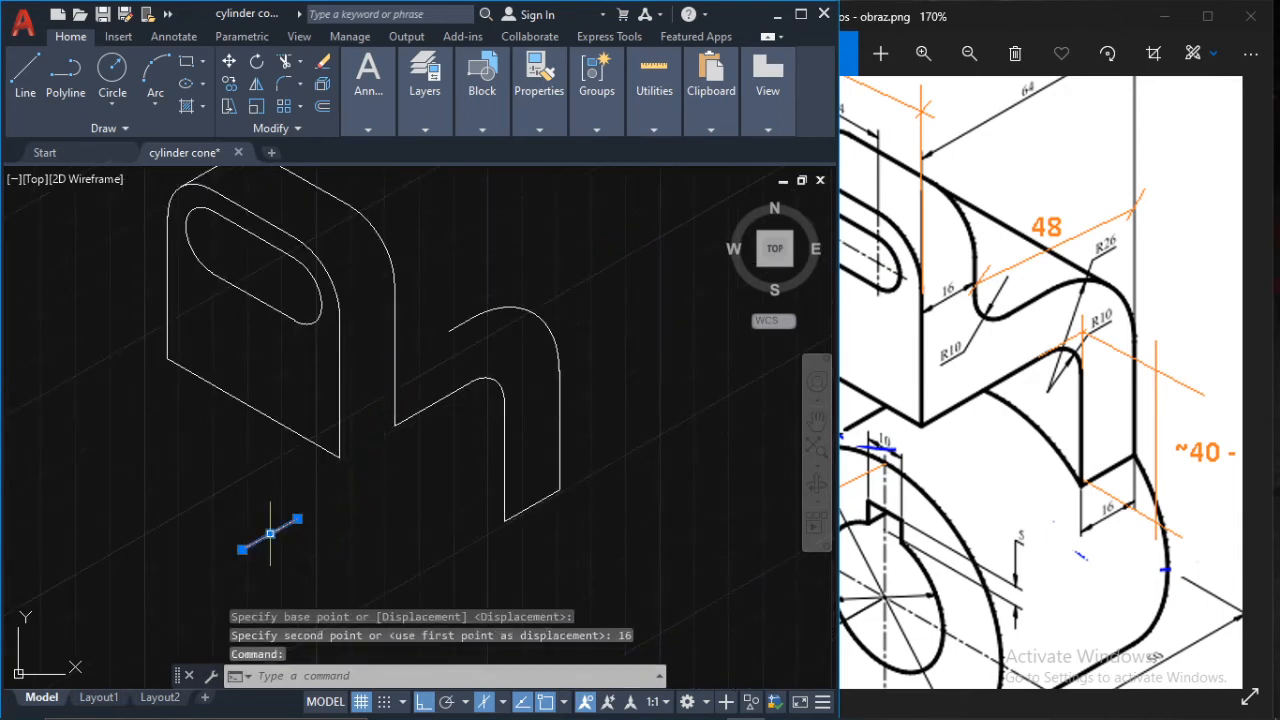
click(229, 62)
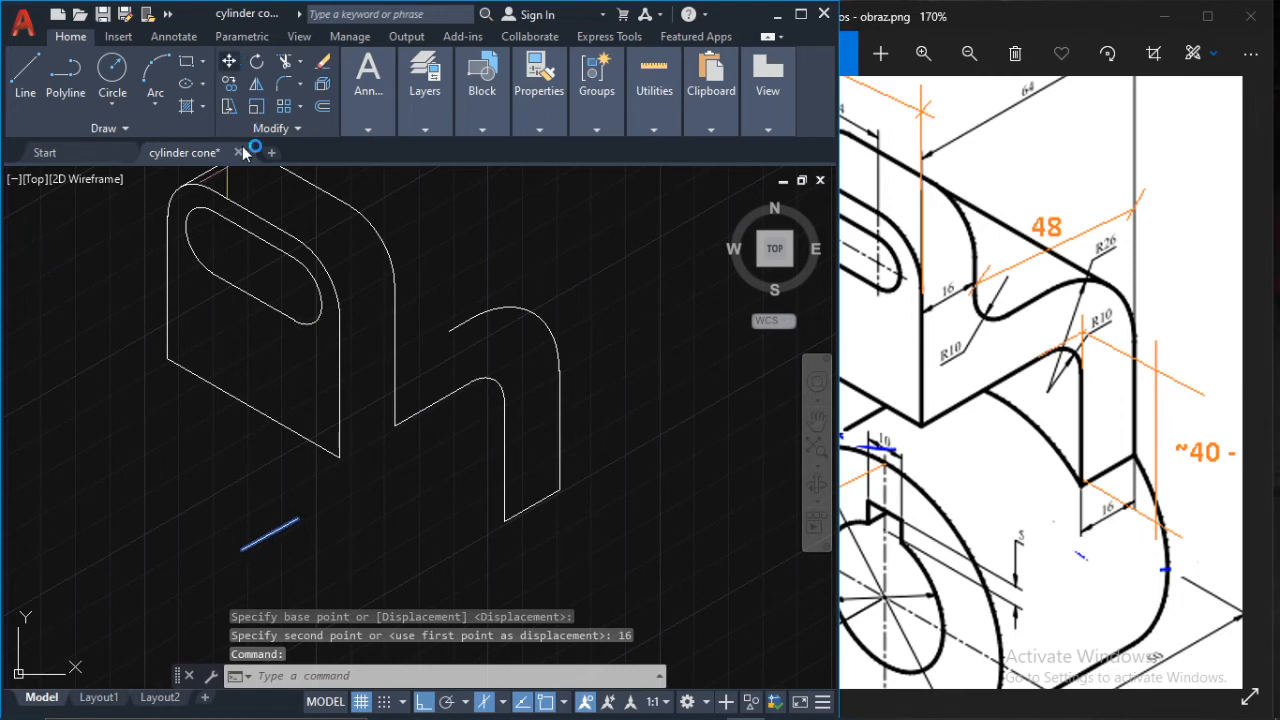
click(297, 518)
middle_drag(329, 466, 253, 533)
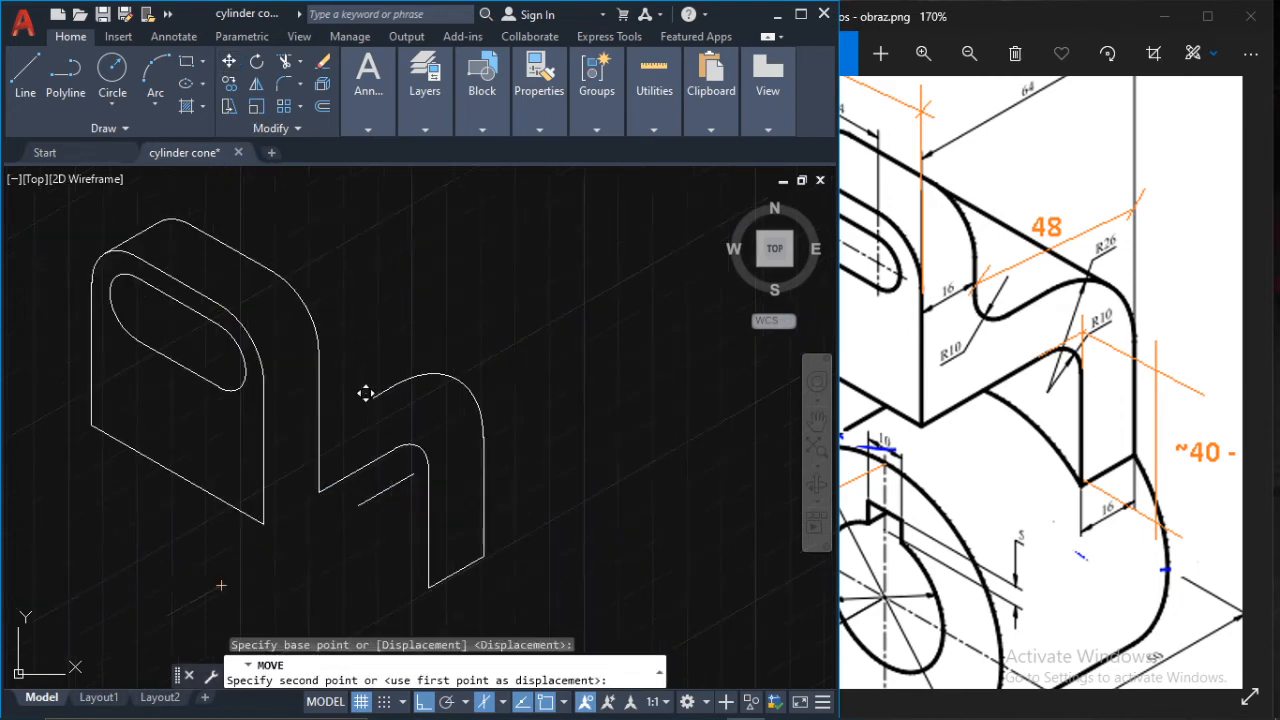
scroll(398, 382, up, 5)
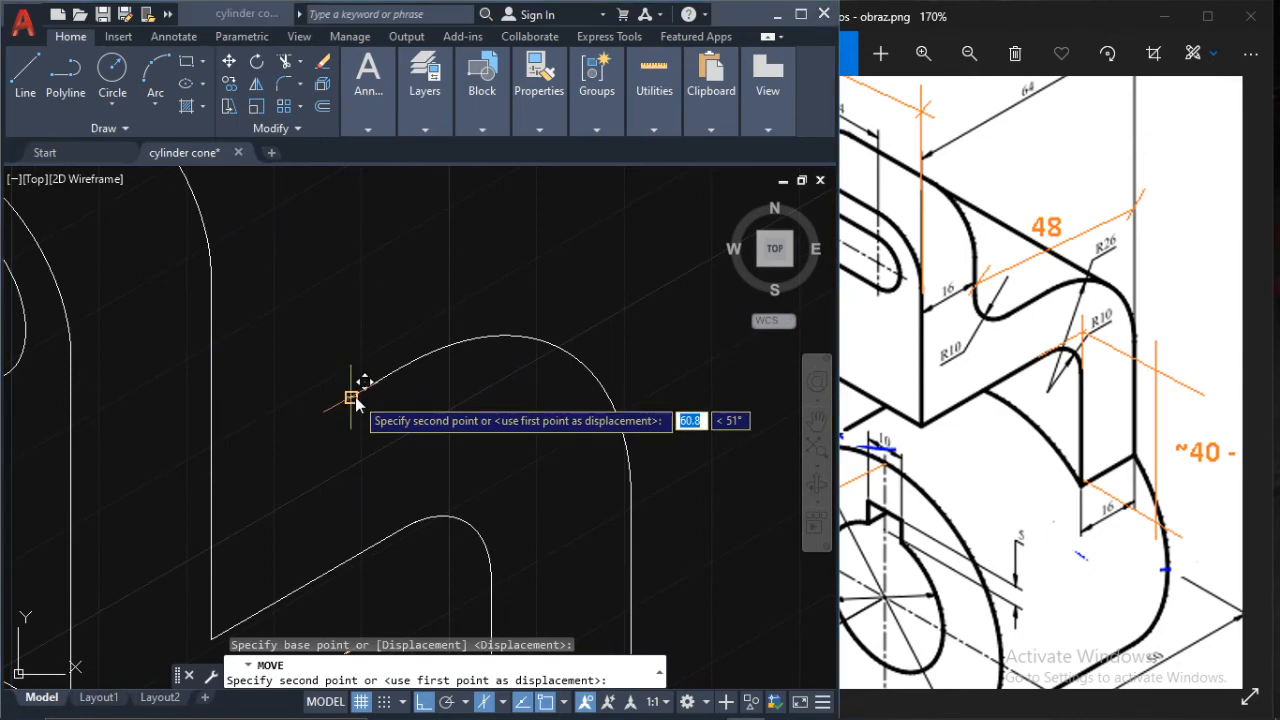
scroll(342, 395, down, 5)
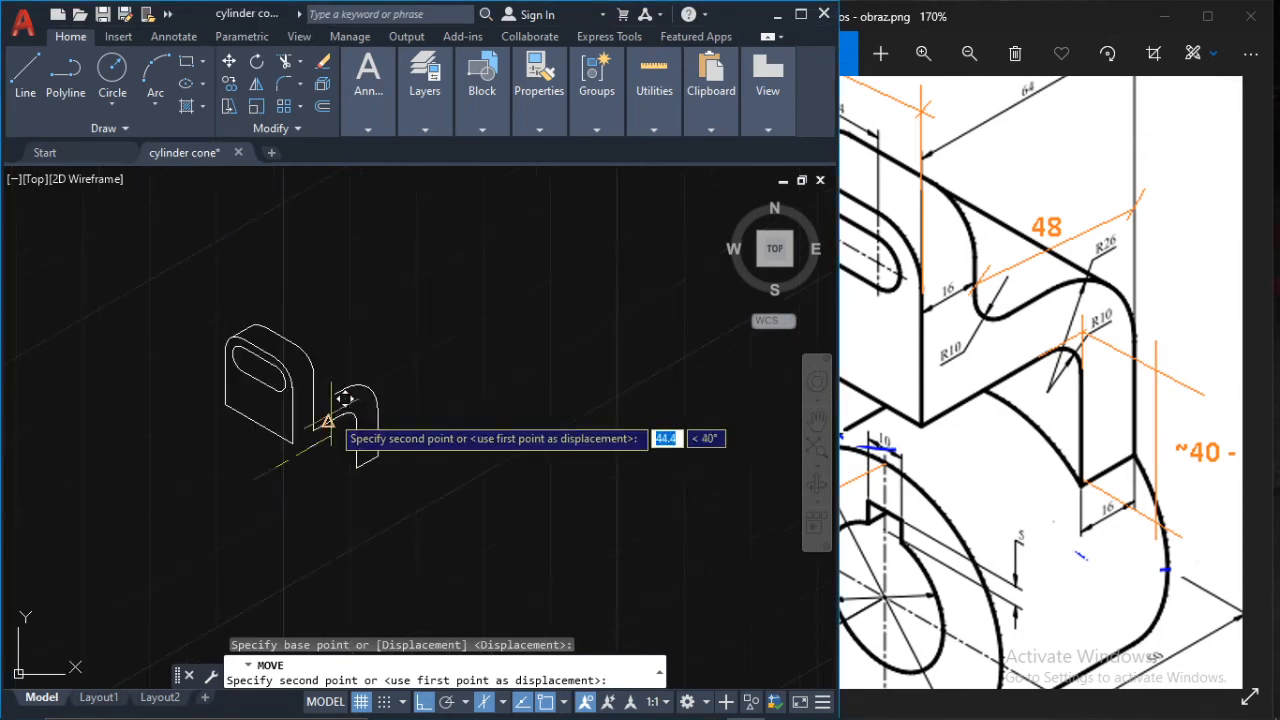
scroll(338, 375, up, 5)
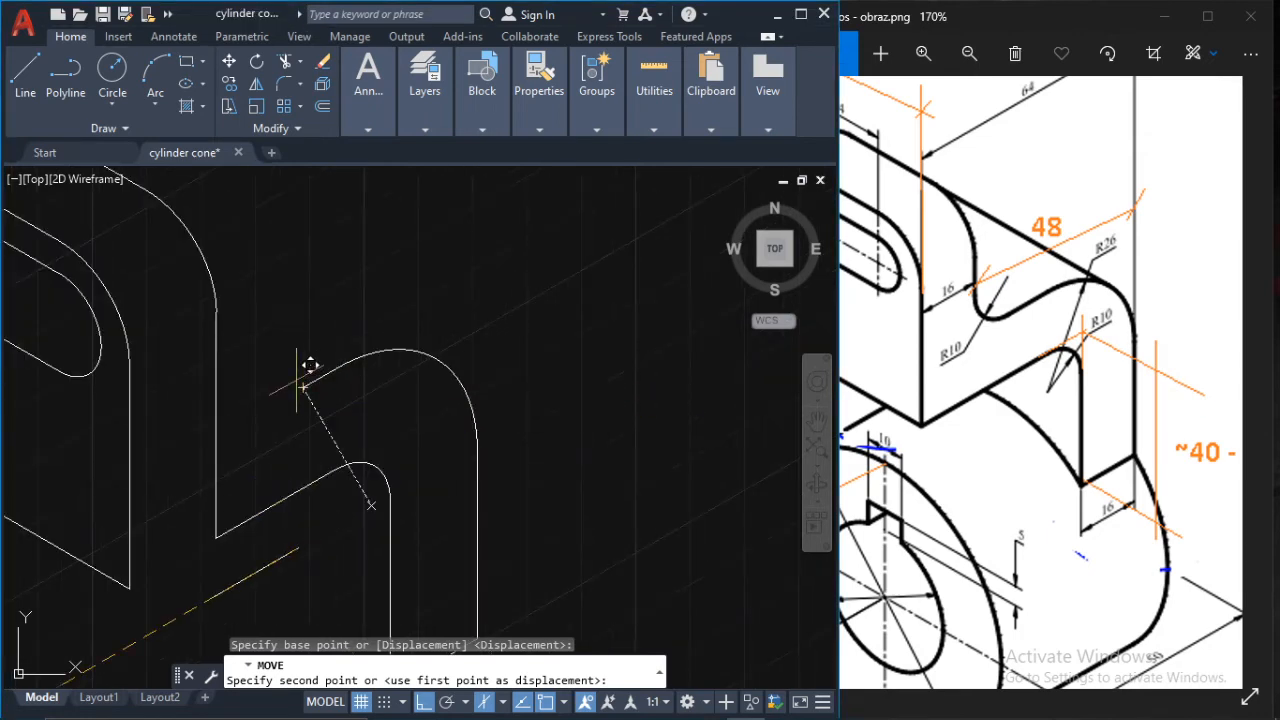
click(301, 420)
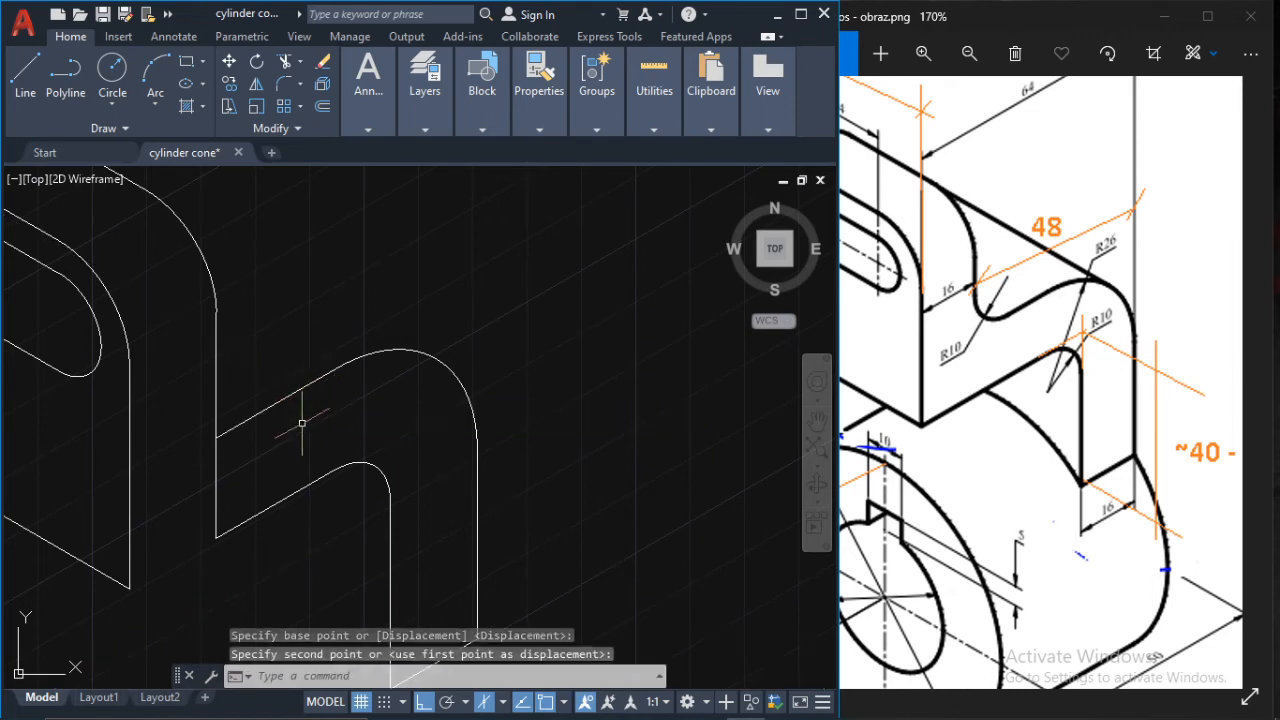
- Draw a line from the block's lowest front corner to the start of the arm's lower sloped edge
scroll(301, 424, down, 3)
middle_drag(301, 424, 314, 421)
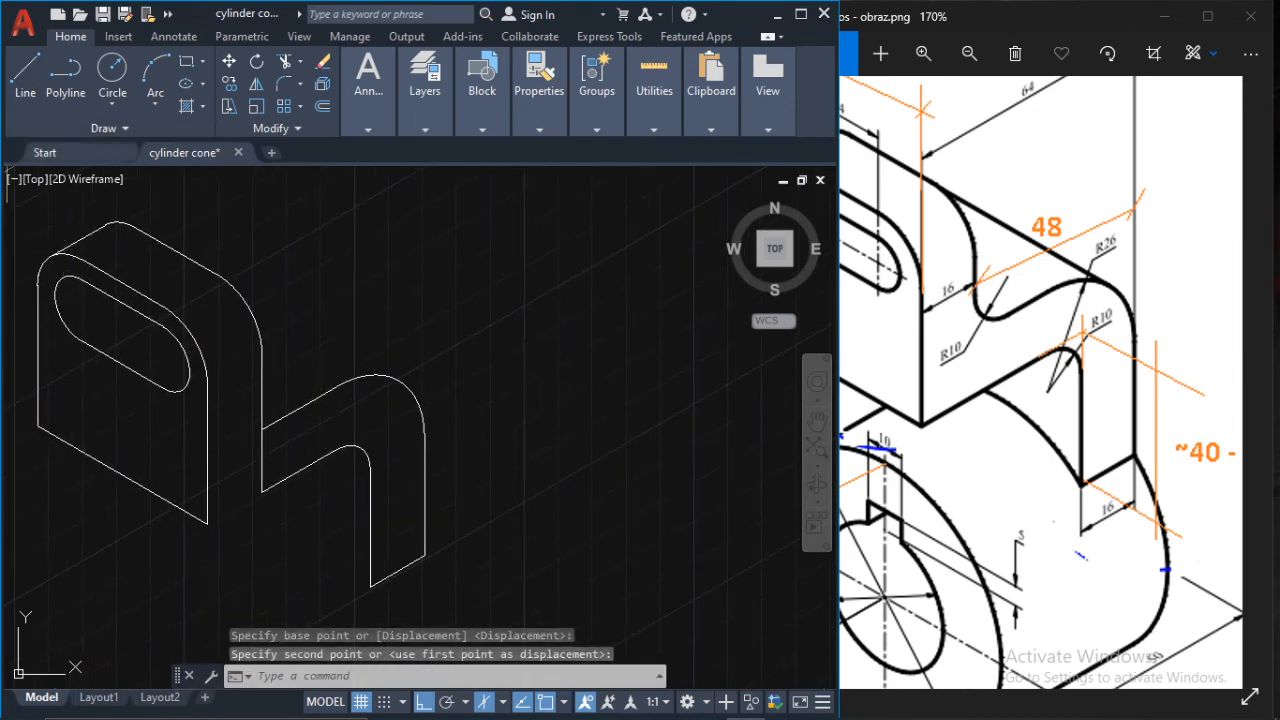
click(25, 70)
scroll(228, 460, up, 2)
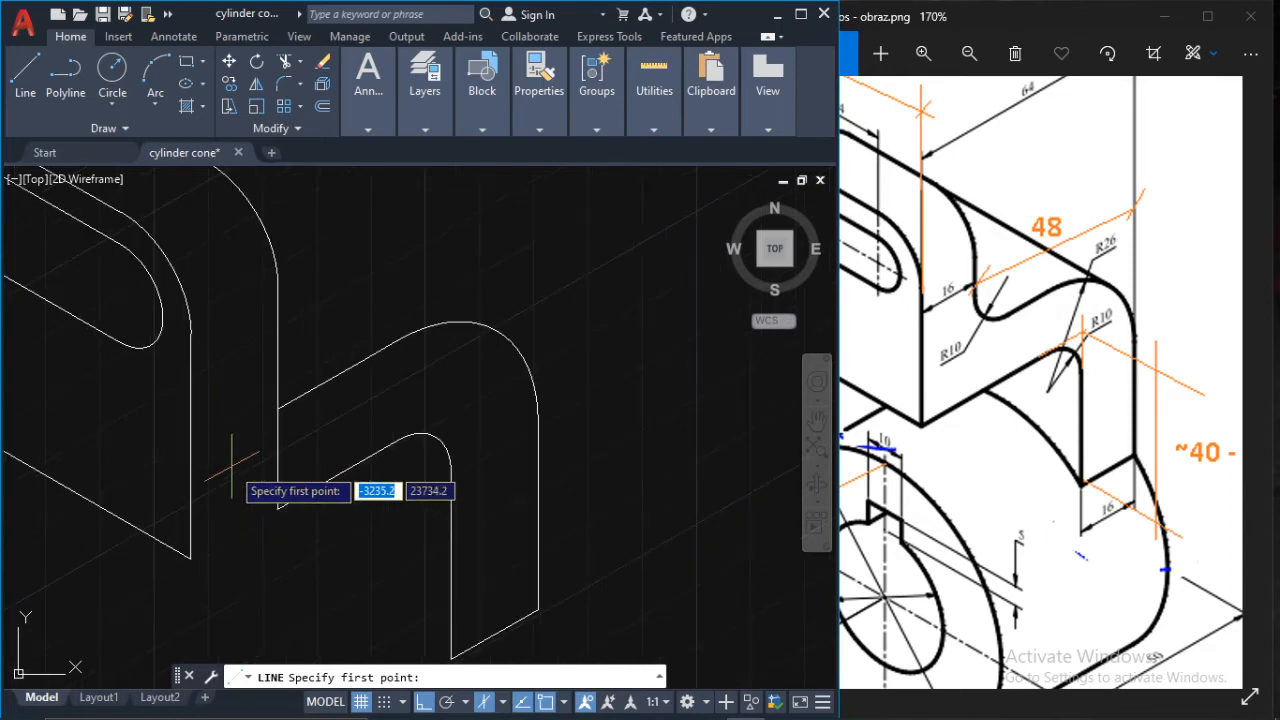
click(190, 558)
click(278, 508)
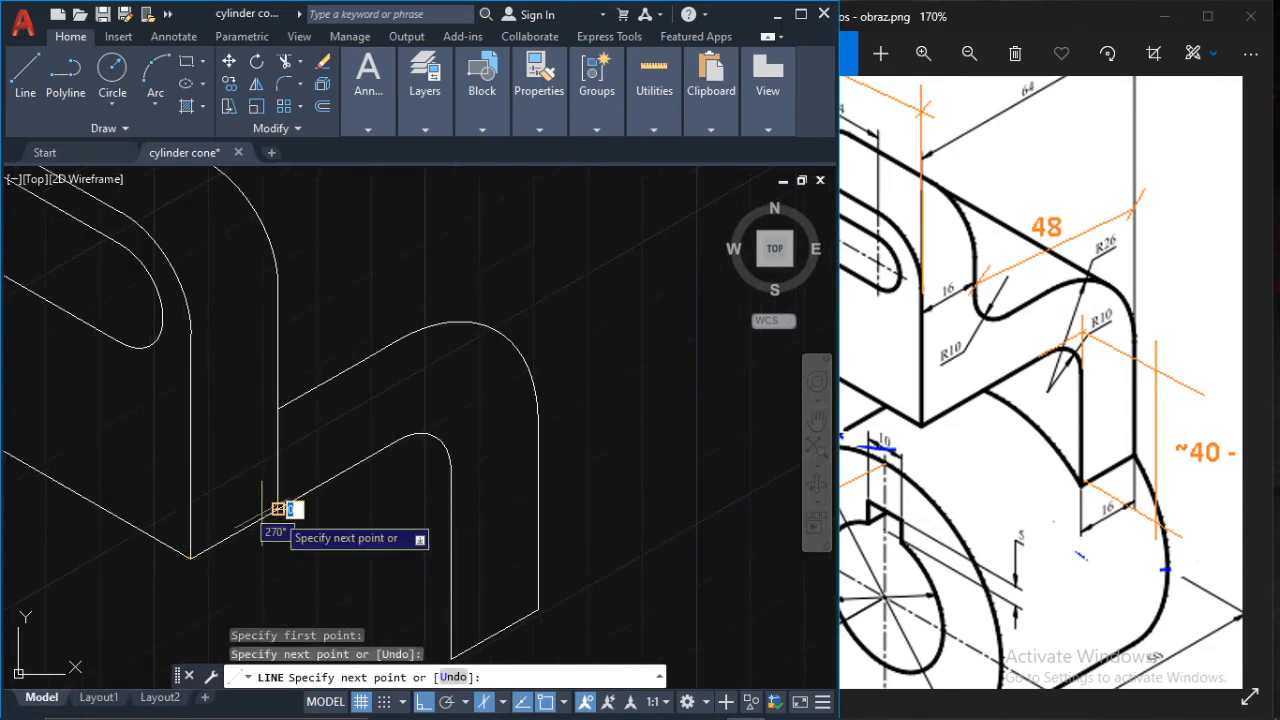
key(Escape)
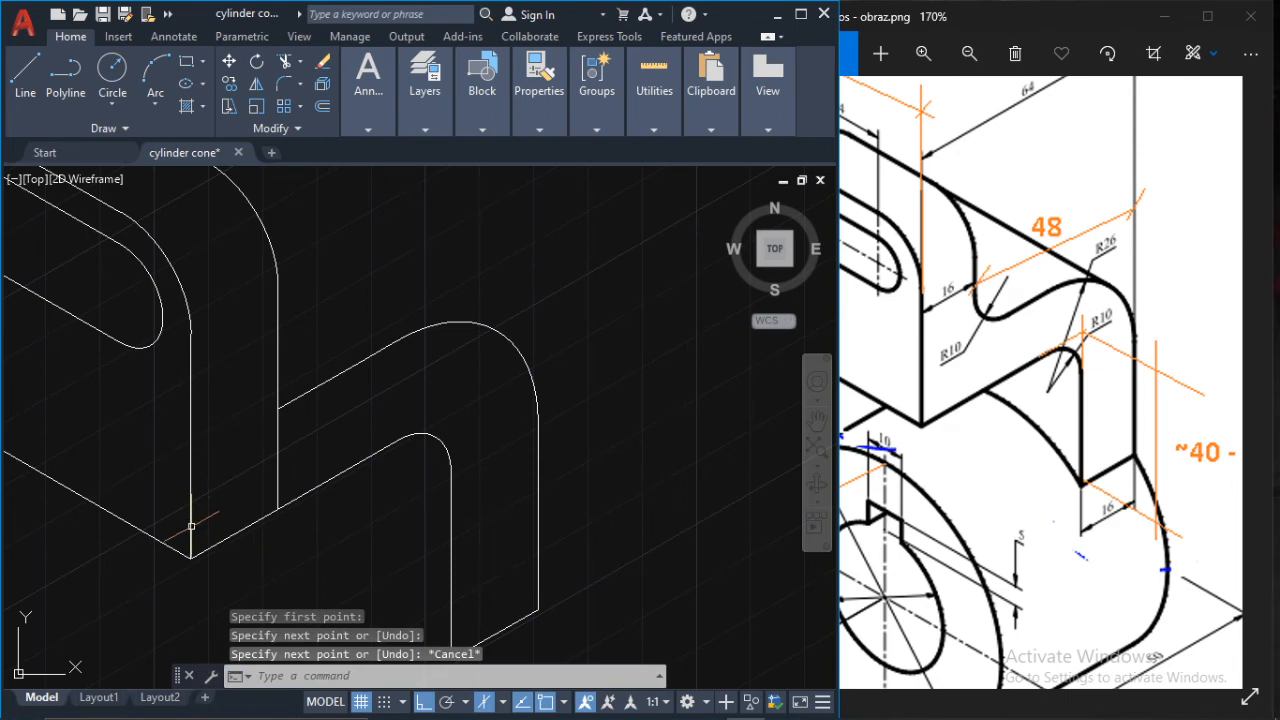
- Trim away the part of the block's rear vertical edge lying between the arm's upper and lower sloped edges
text(tr)
key(Return)
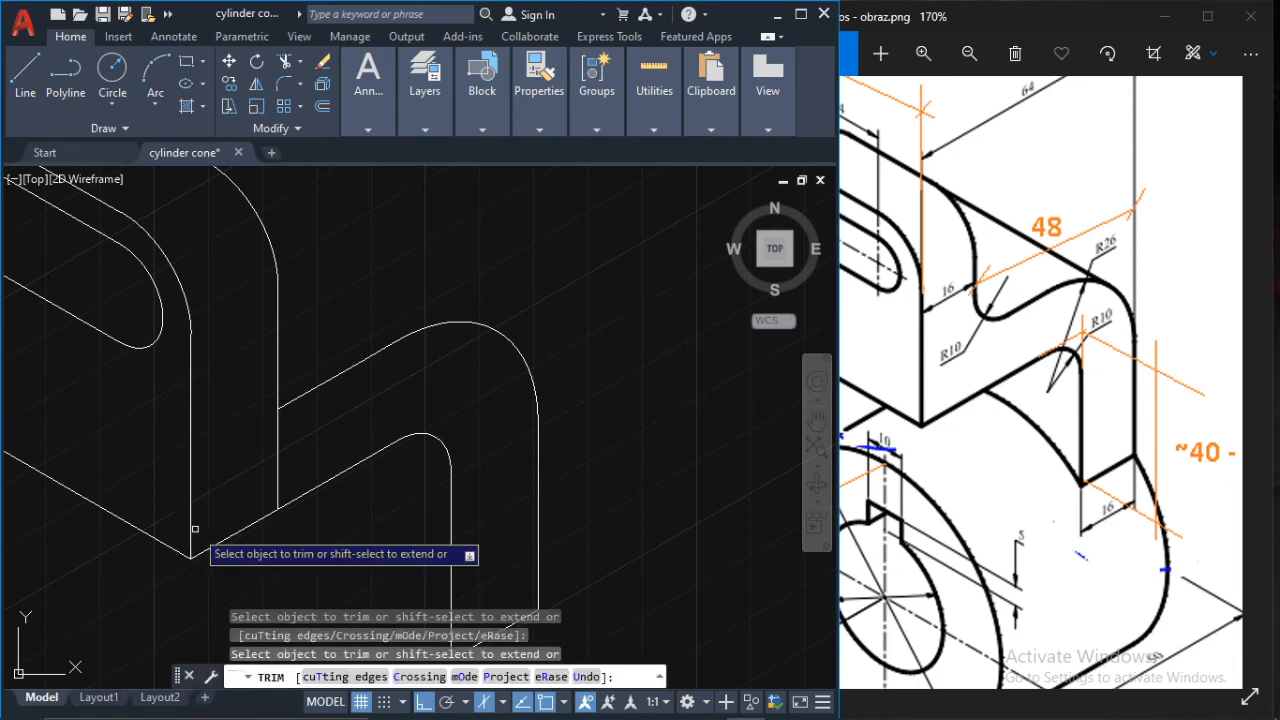
click(277, 457)
scroll(315, 417, down, 4)
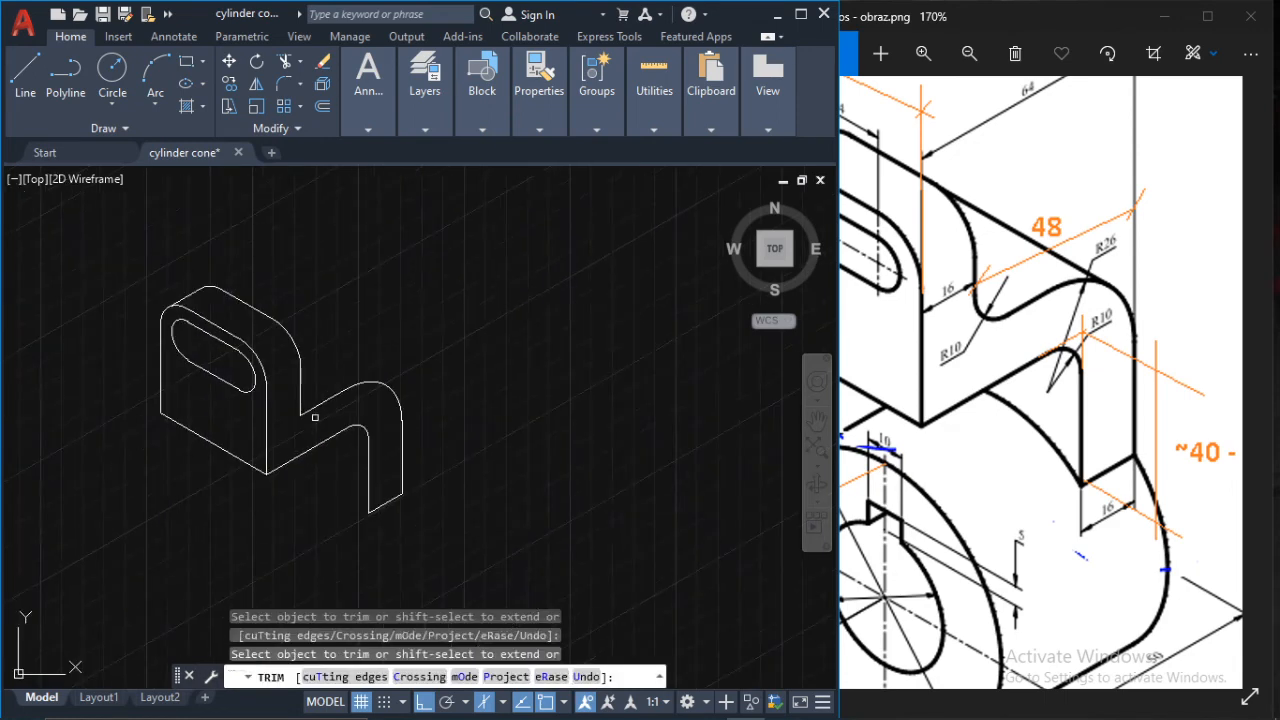
key(Escape)
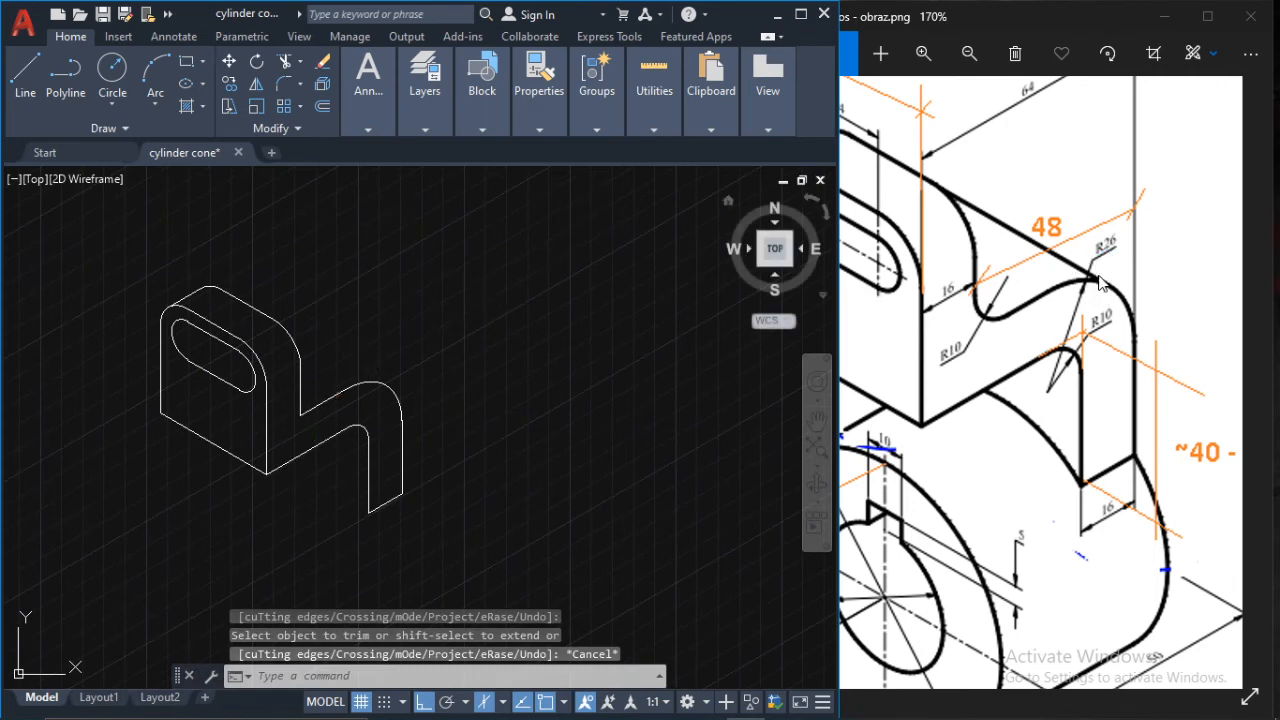
- Draw a line about 51 long at 150° in the left isoplane from the arm's outer bend to just past the block's rear curve
click(22, 76)
scroll(372, 395, up, 4)
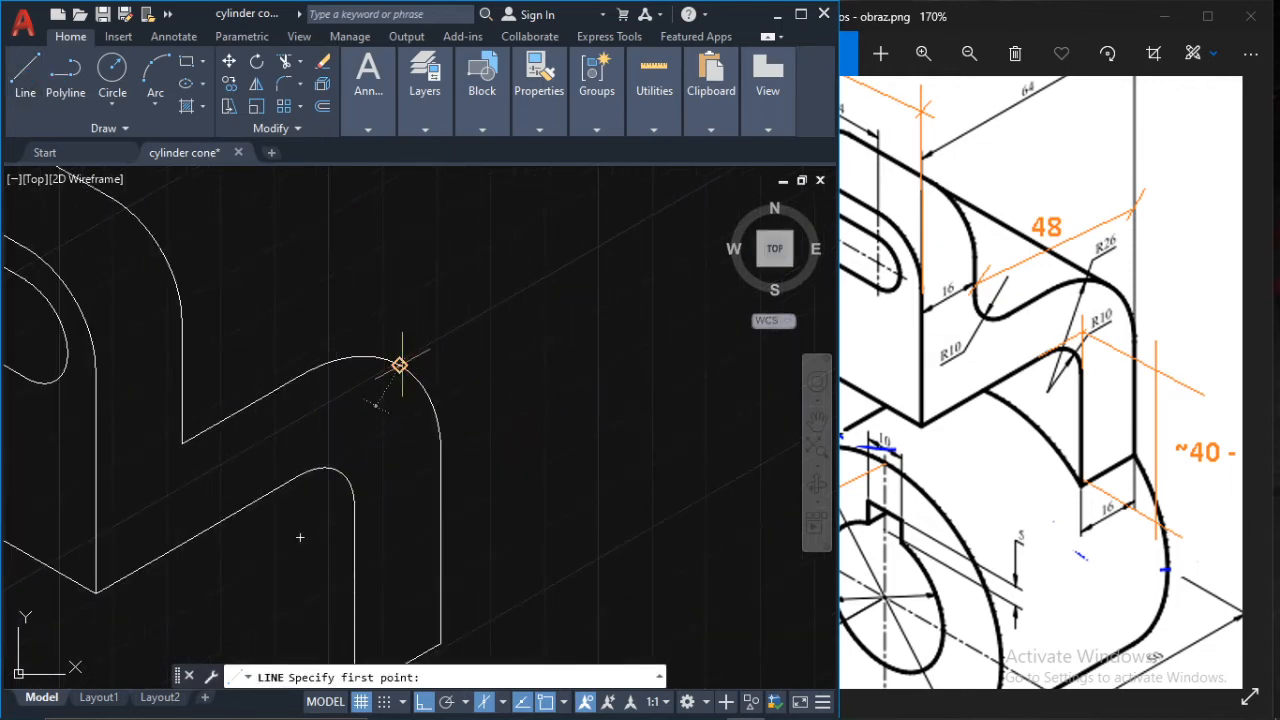
click(399, 365)
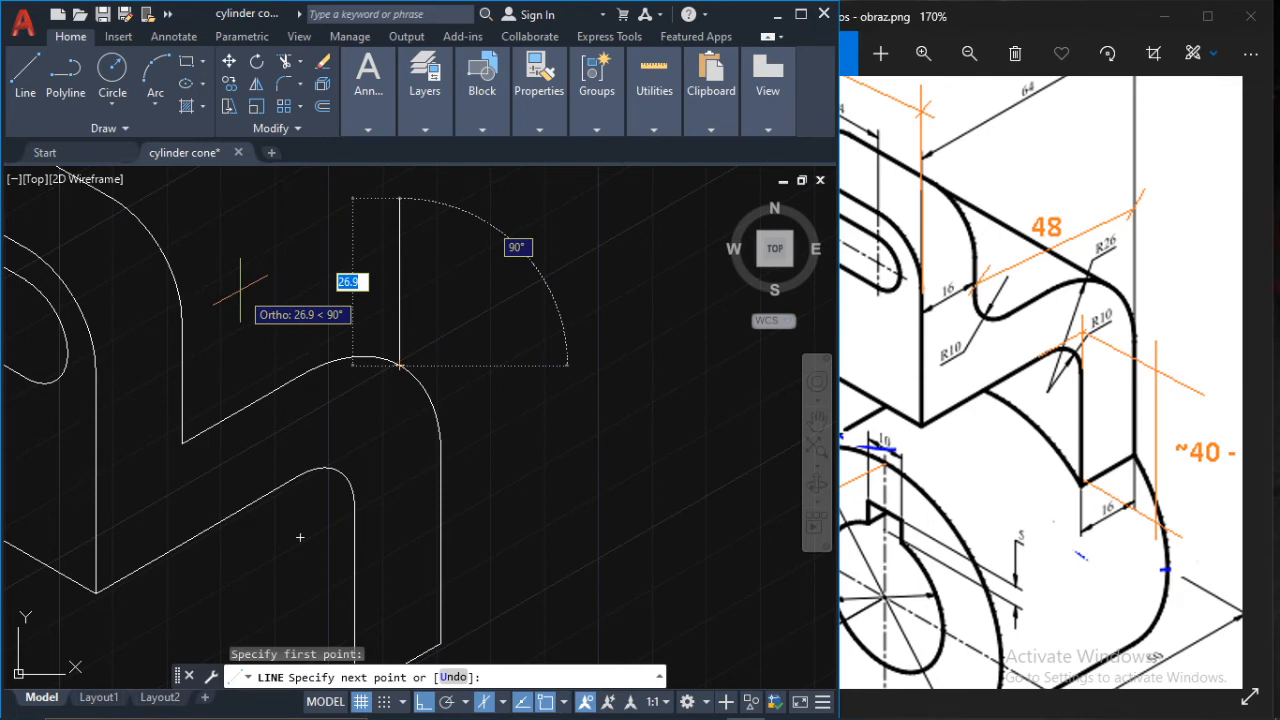
key(F5)
scroll(232, 295, up, 5)
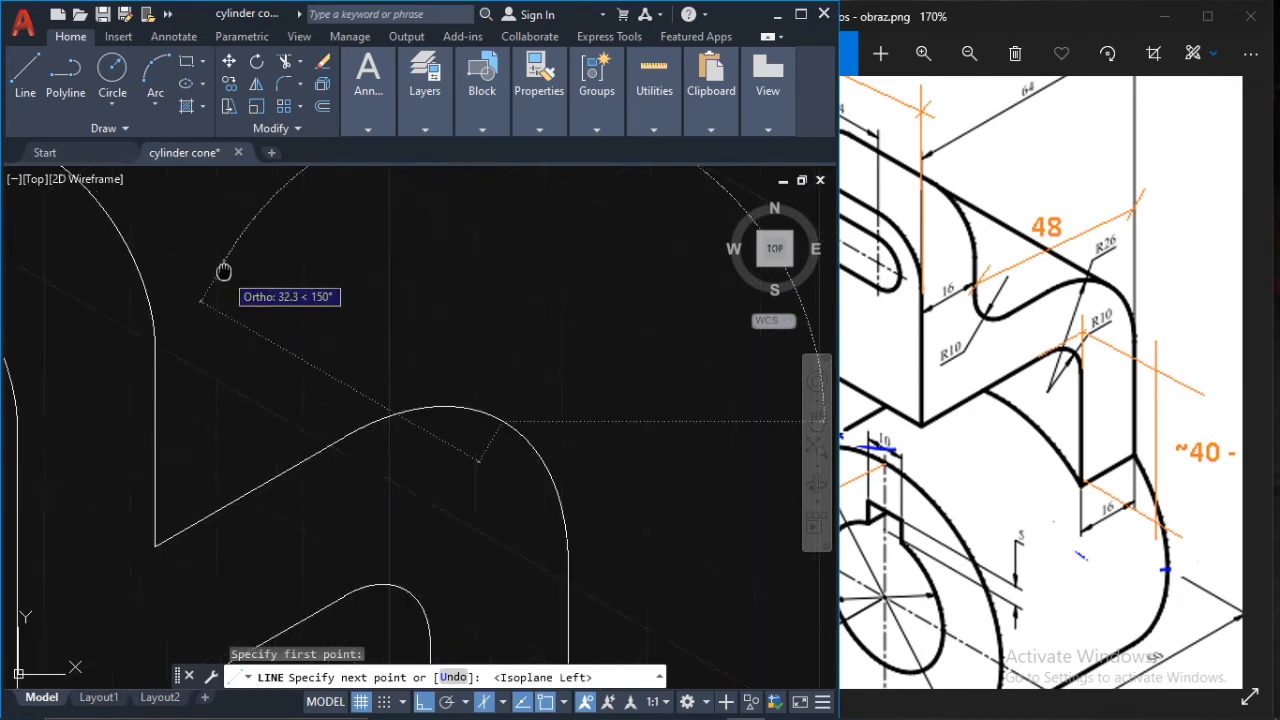
middle_drag(297, 313, 426, 454)
scroll(477, 431, up, 4)
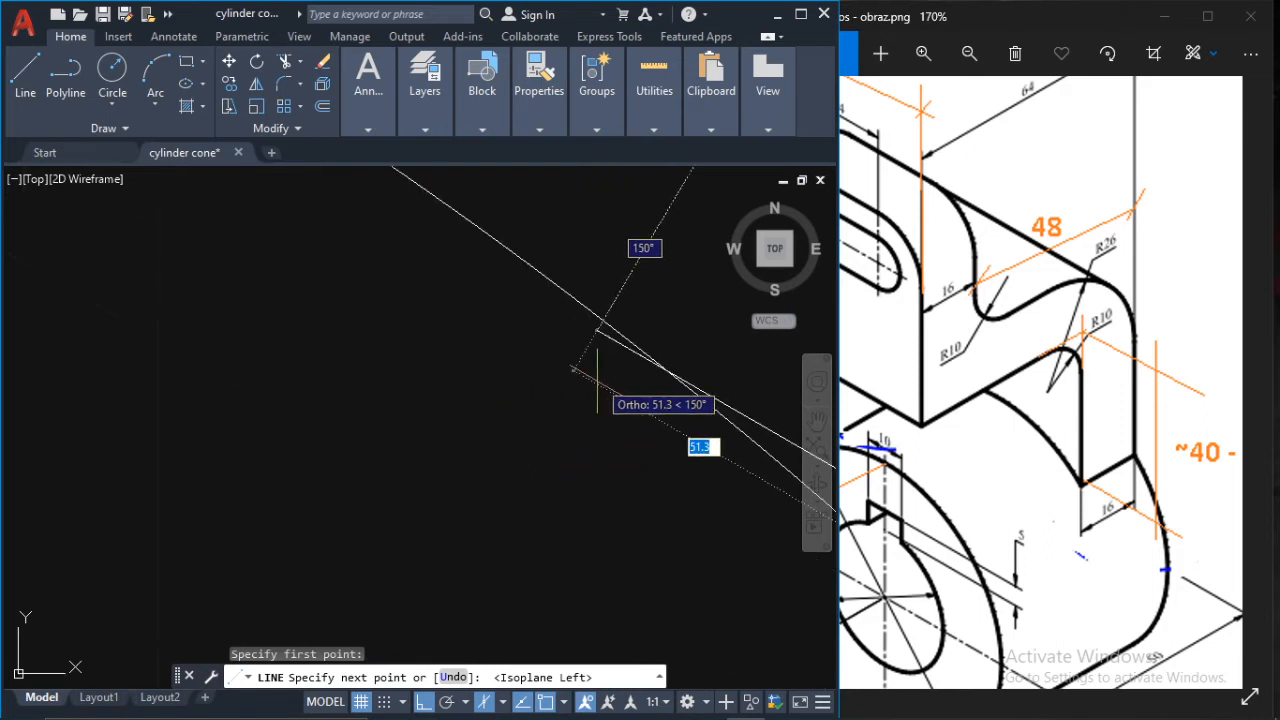
click(555, 384)
key(Escape)
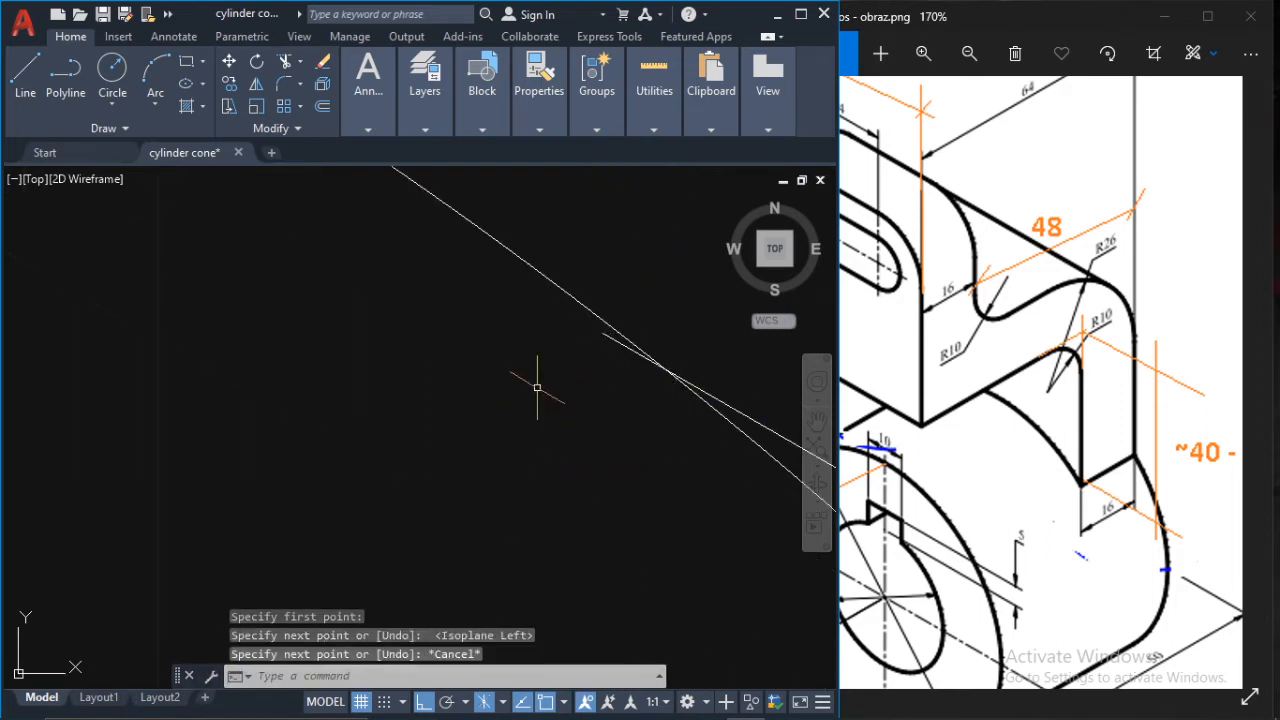
- Trim the end of the 150° line that overshoots the block's rear rounded edge
text(tr)
key(Return)
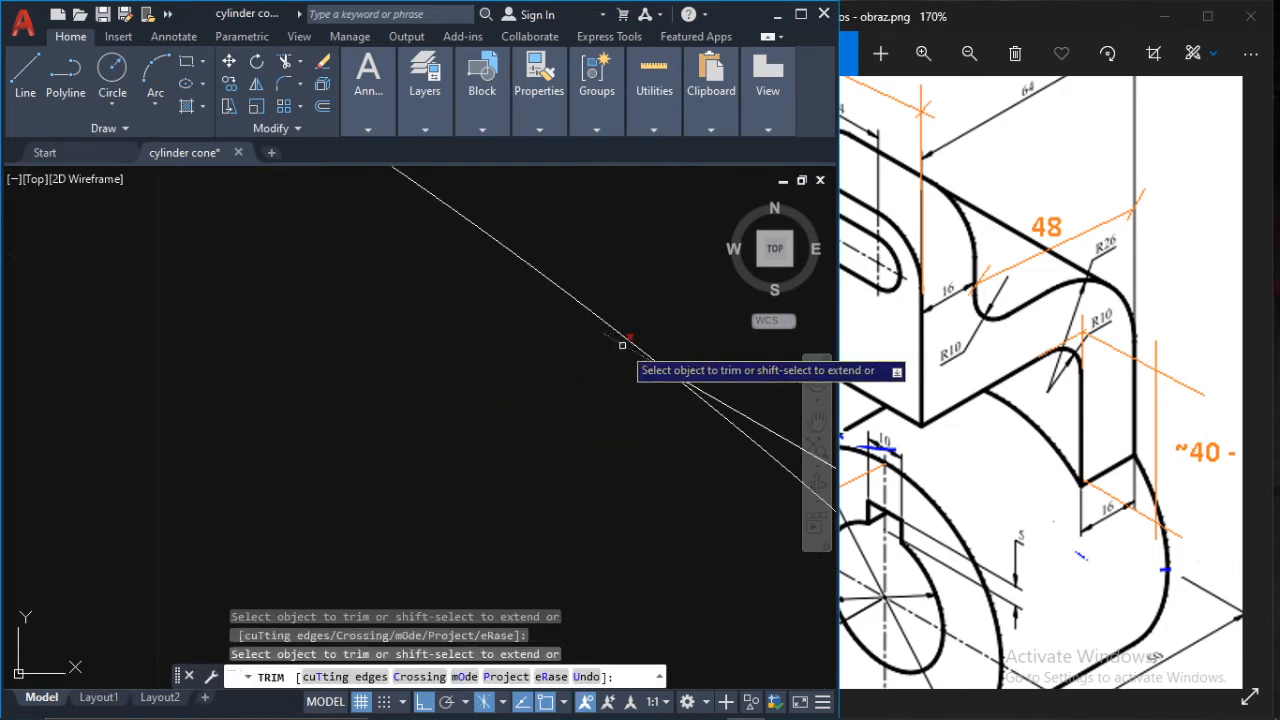
scroll(622, 345, down, 4)
scroll(631, 445, down, 8)
middle_drag(631, 446, 462, 388)
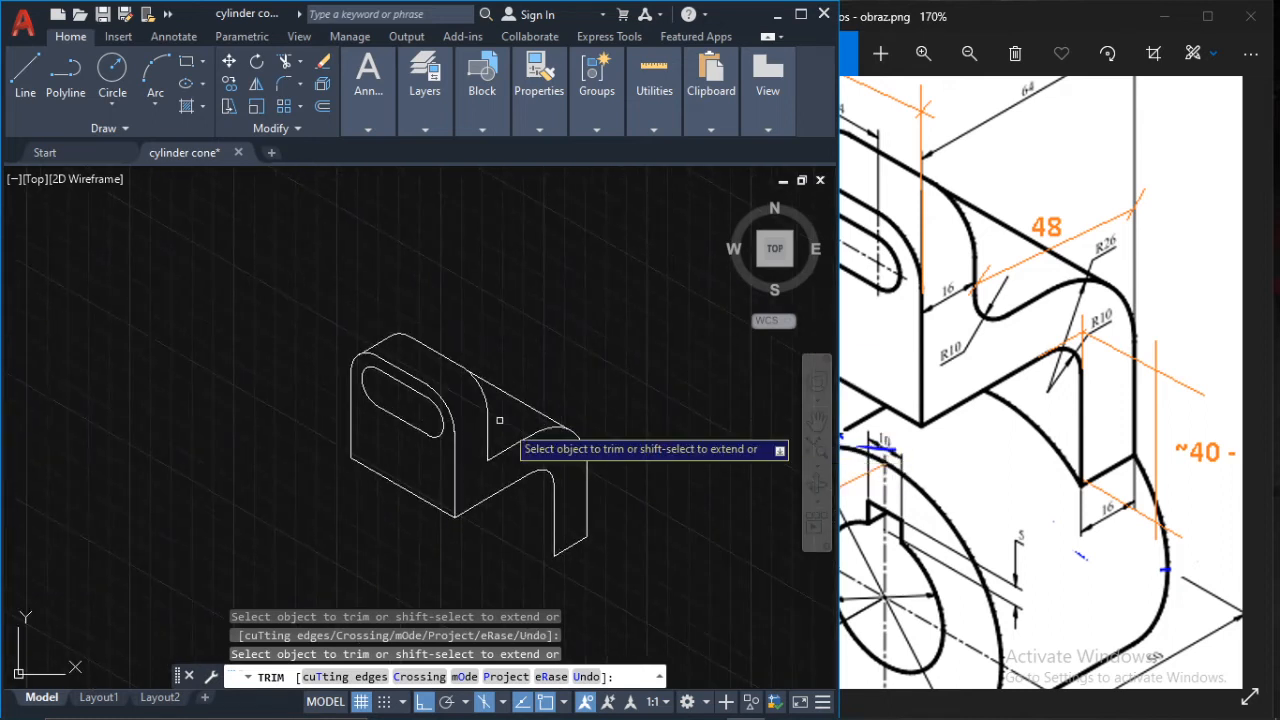
- Examine the reference figure for the vertical offset between the slotted block and the cylinder's centre
key(Escape)
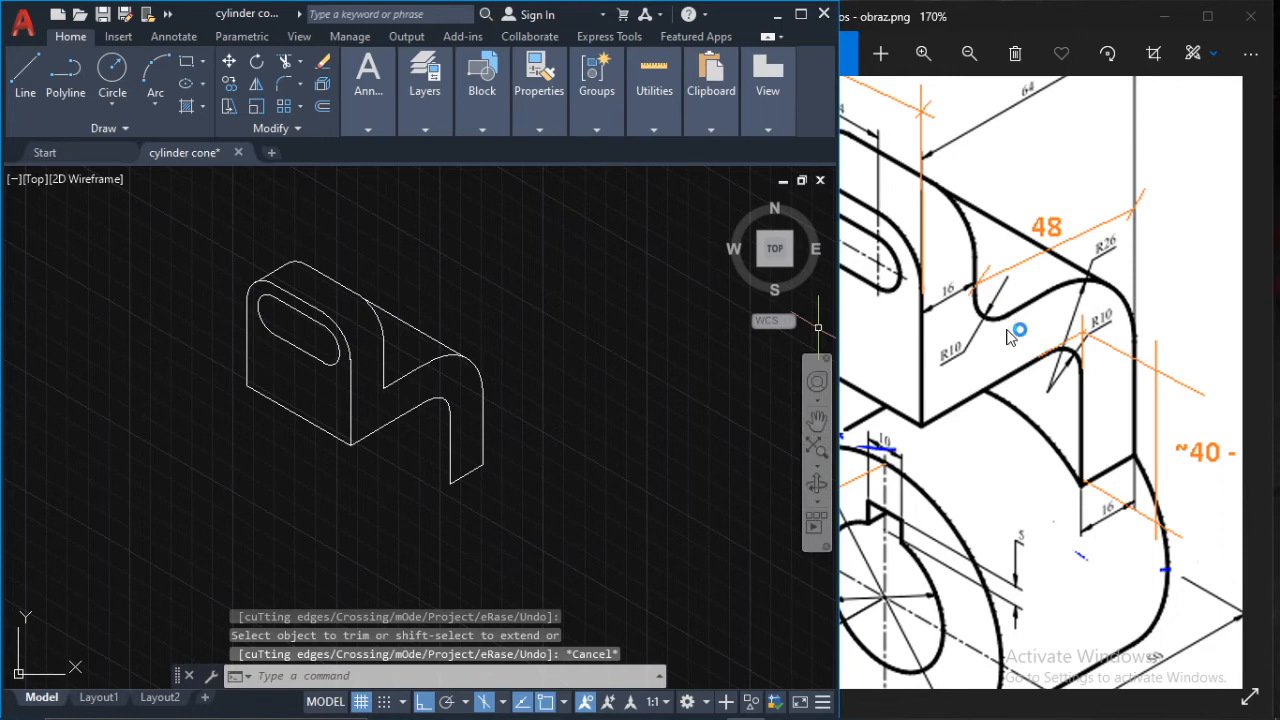
scroll(1020, 424, down, 2)
drag(1001, 469, 992, 374)
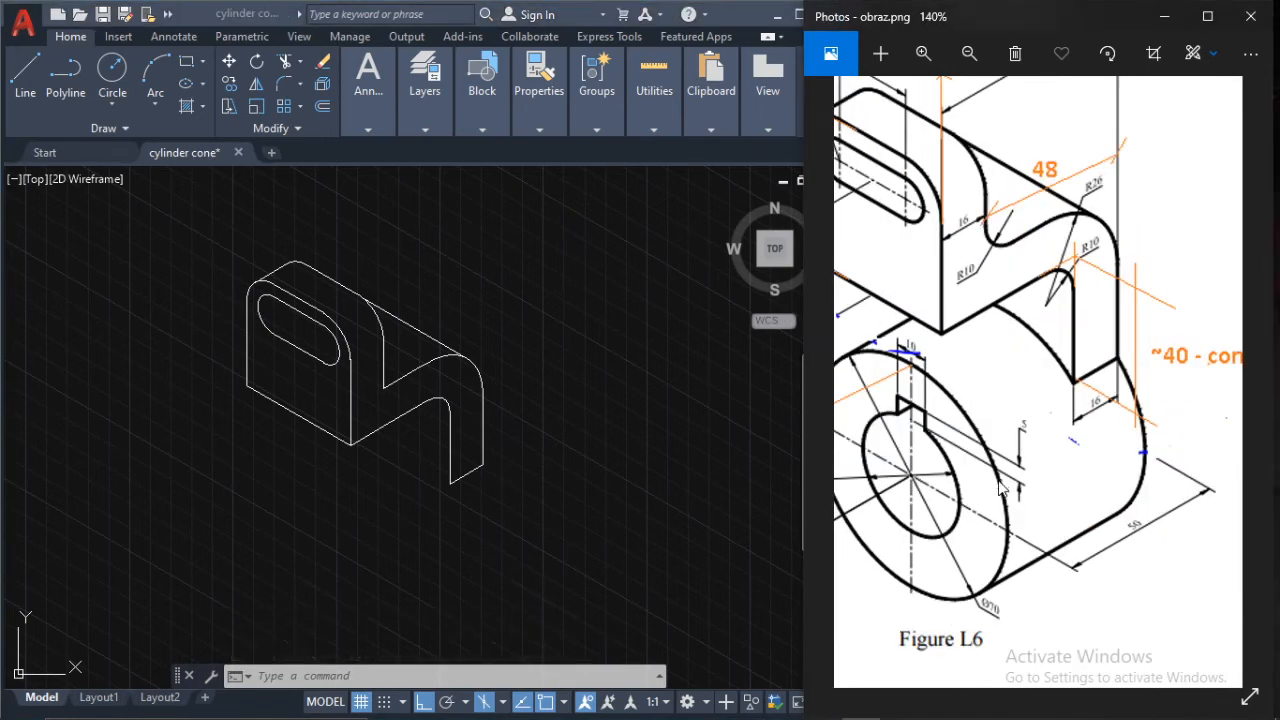
scroll(985, 468, down, 2)
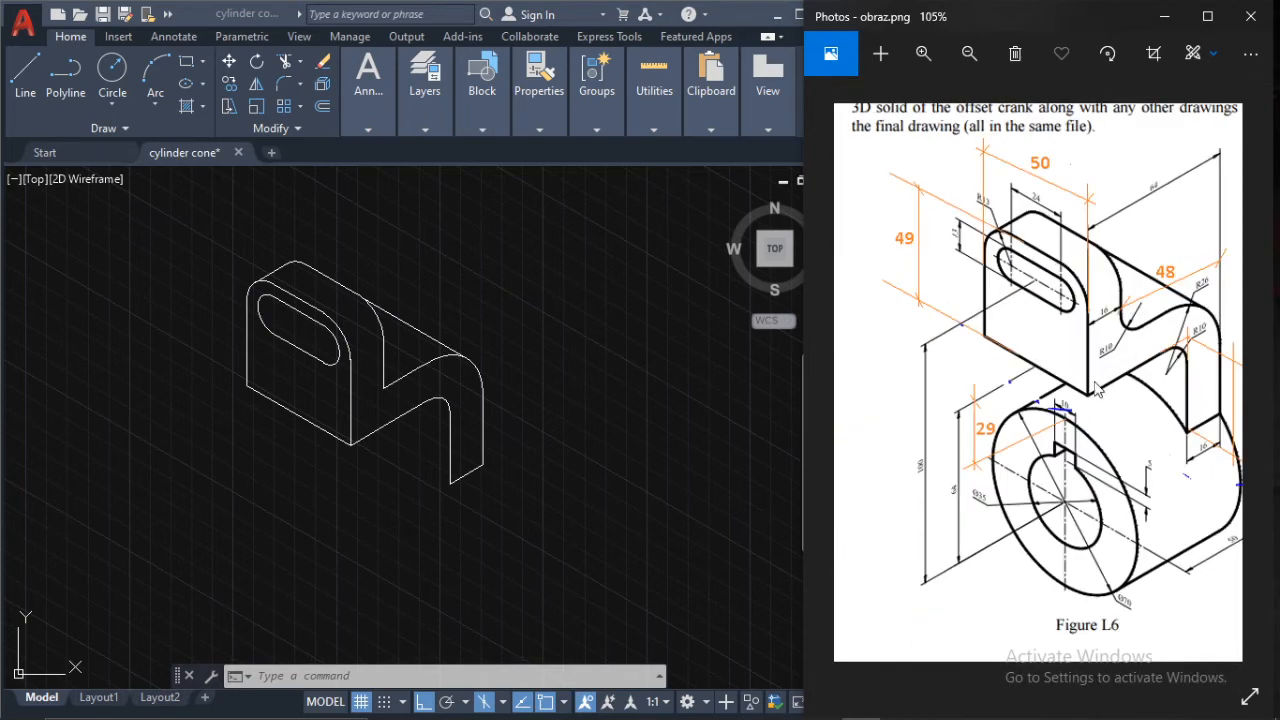
scroll(1097, 390, up, 2)
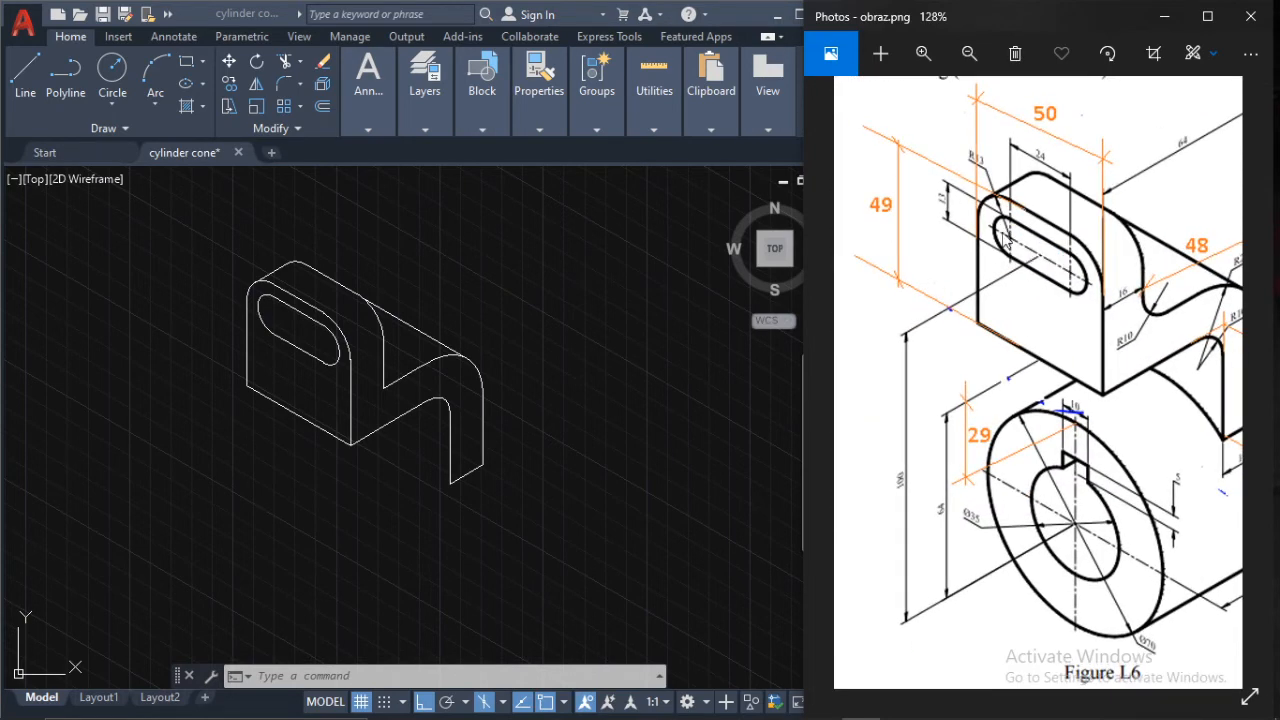
scroll(932, 490, up, 4)
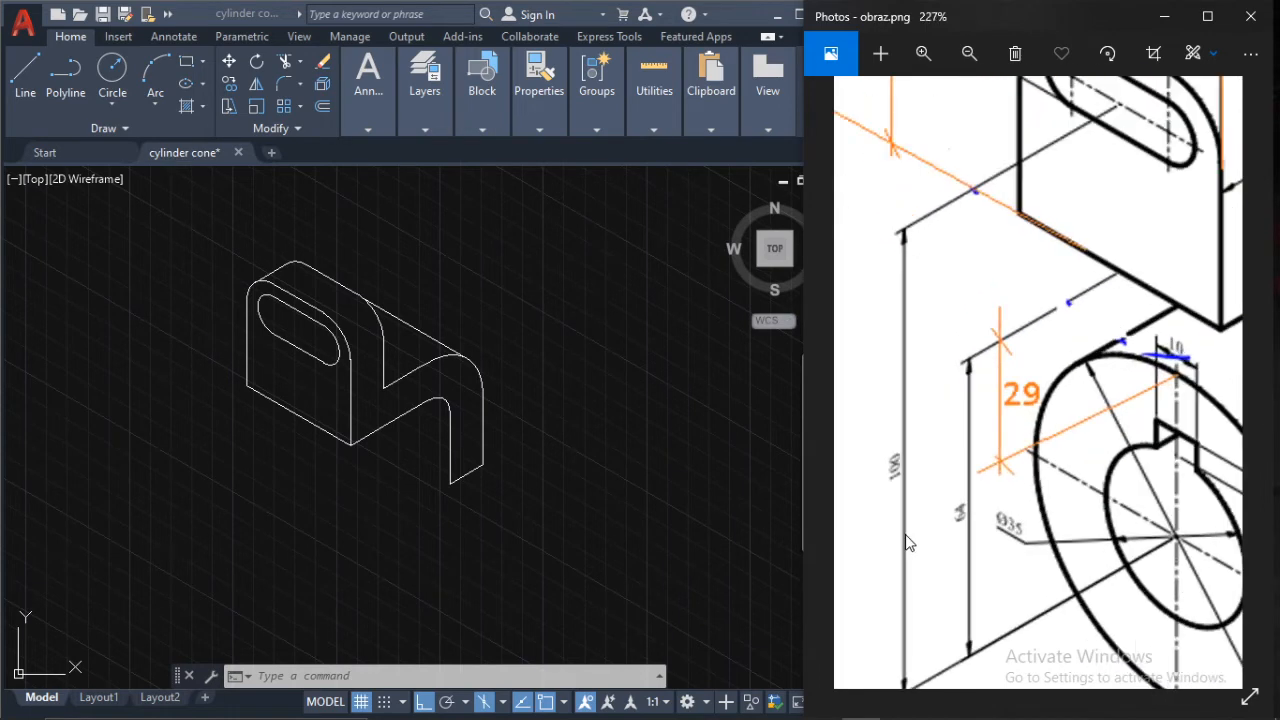
scroll(903, 510, down, 2)
scroll(903, 505, down, 1)
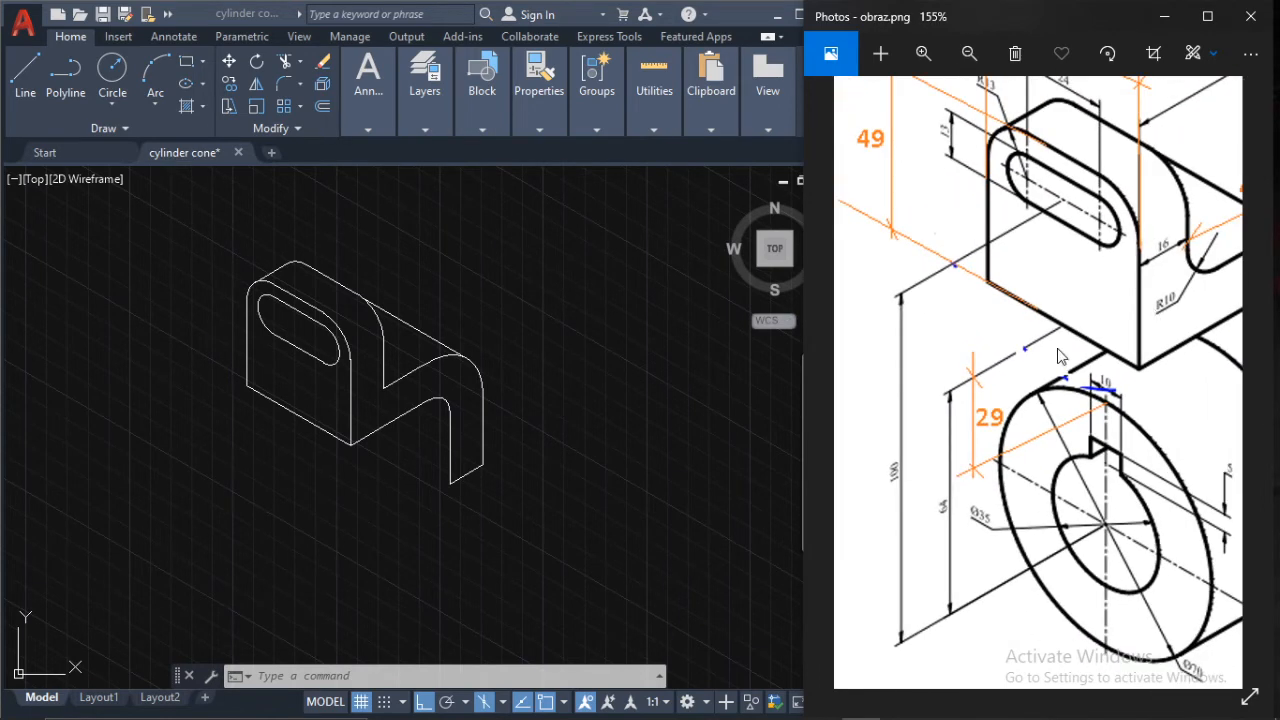
scroll(1062, 352, up, 2)
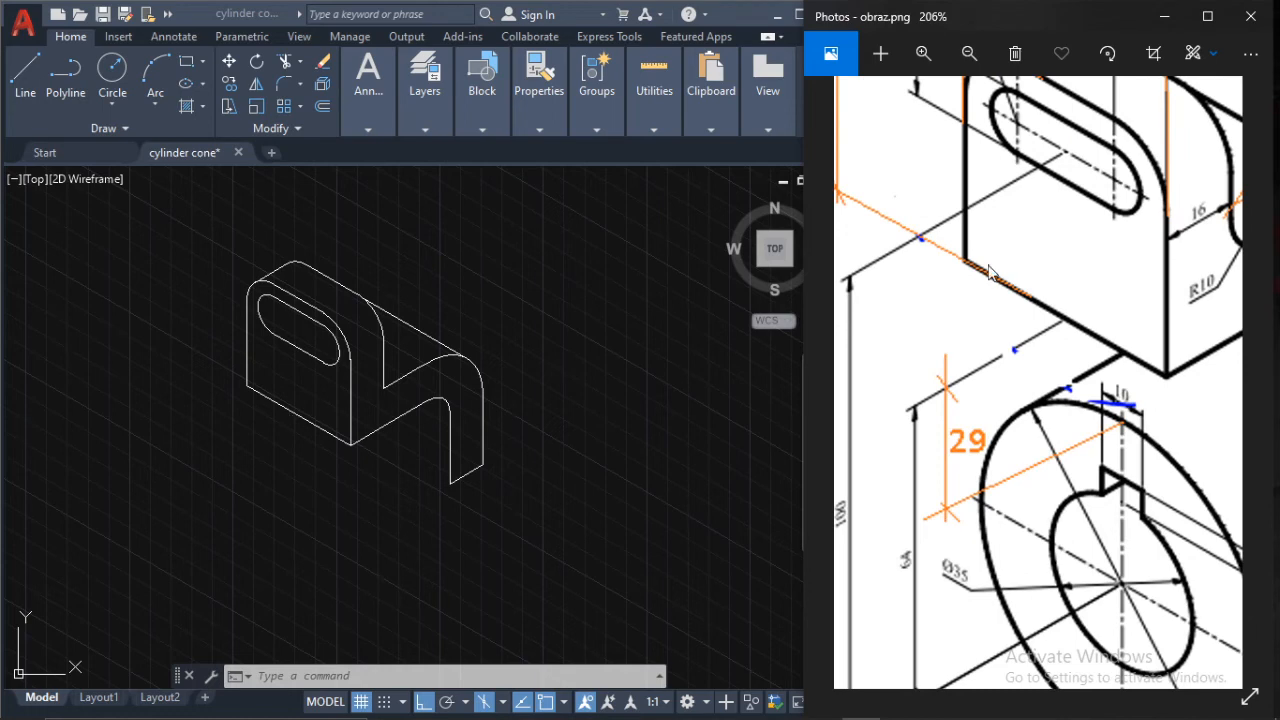
scroll(1066, 330, down, 1)
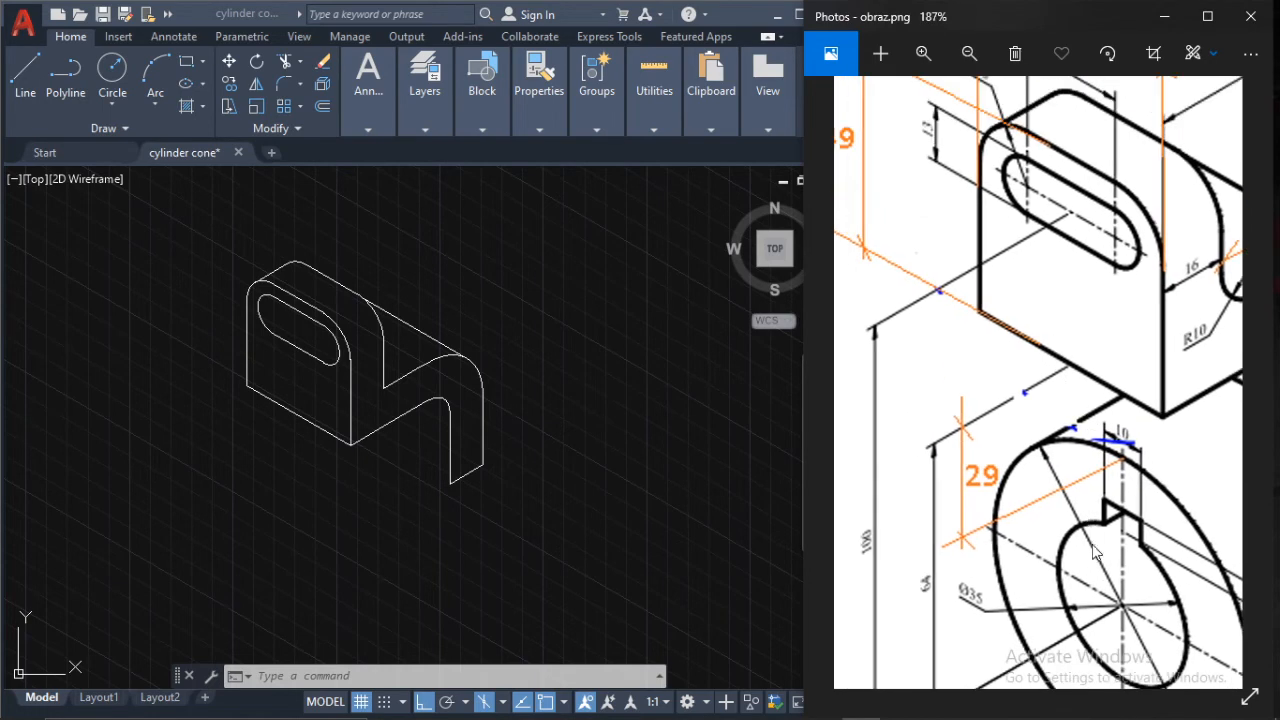
scroll(1128, 607, down, 1)
drag(1112, 540, 1087, 388)
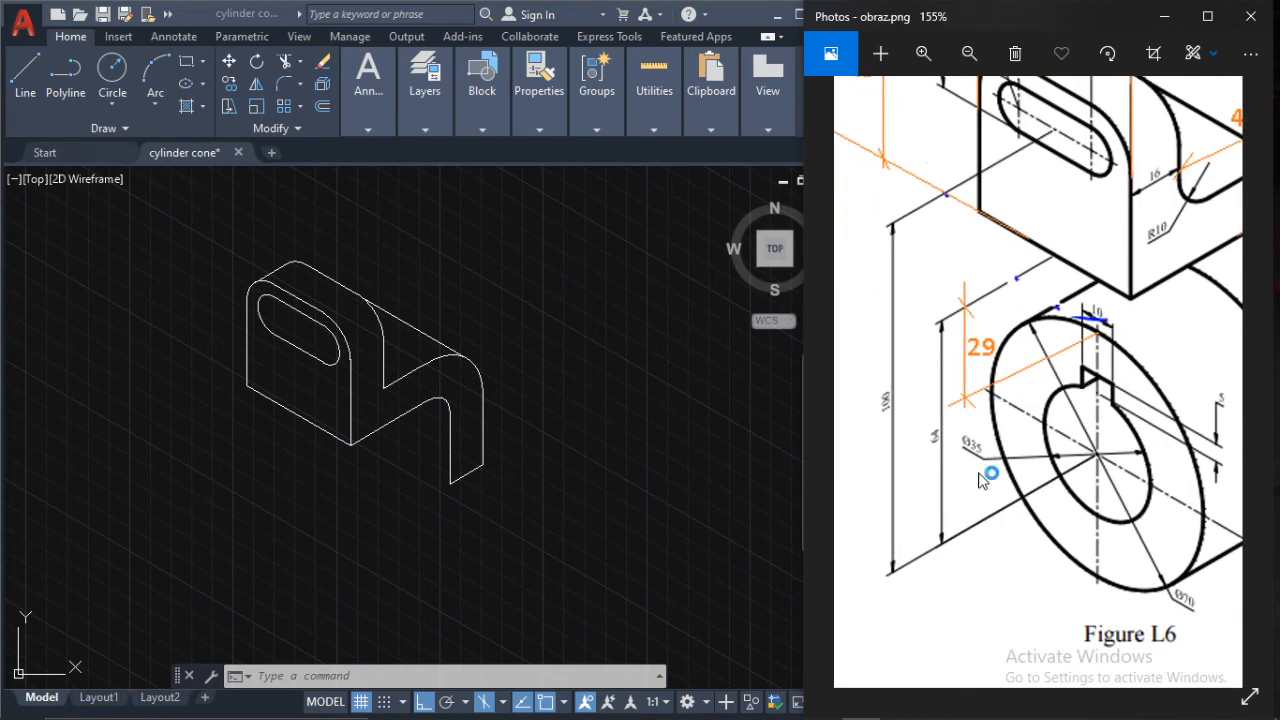
scroll(966, 463, up, 2)
scroll(931, 455, up, 1)
scroll(946, 452, up, 3)
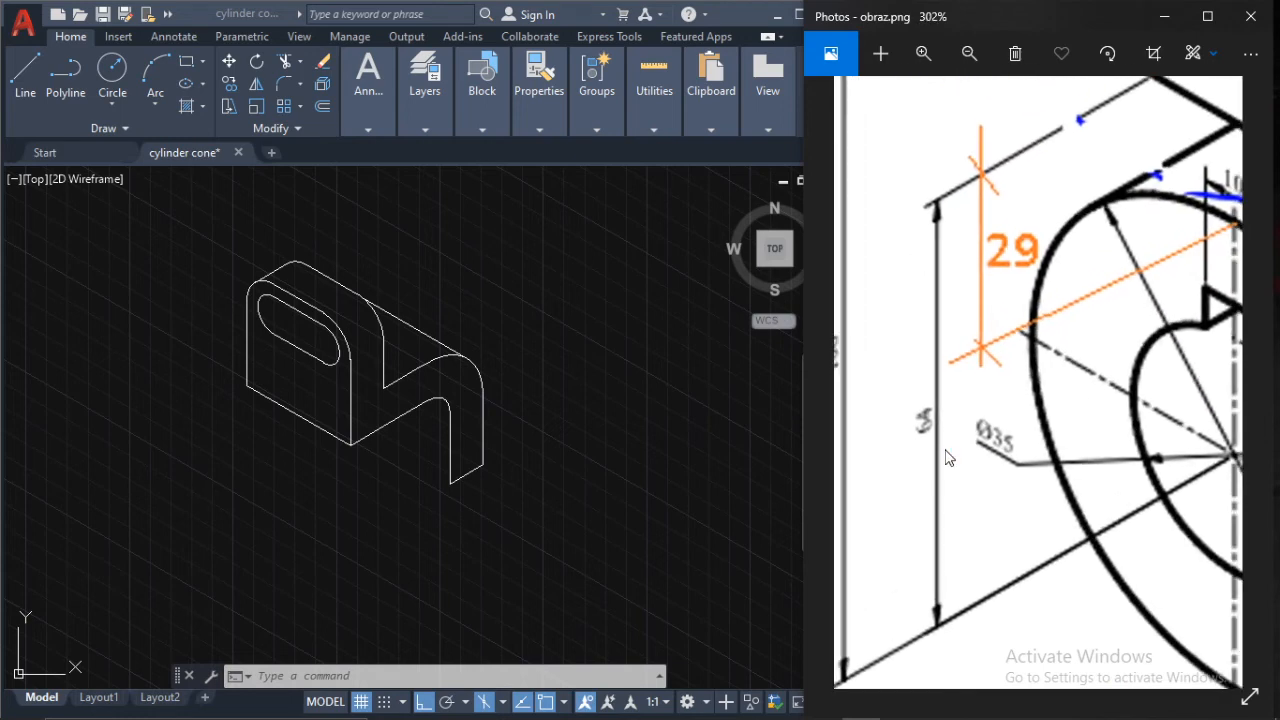
scroll(948, 454, down, 1)
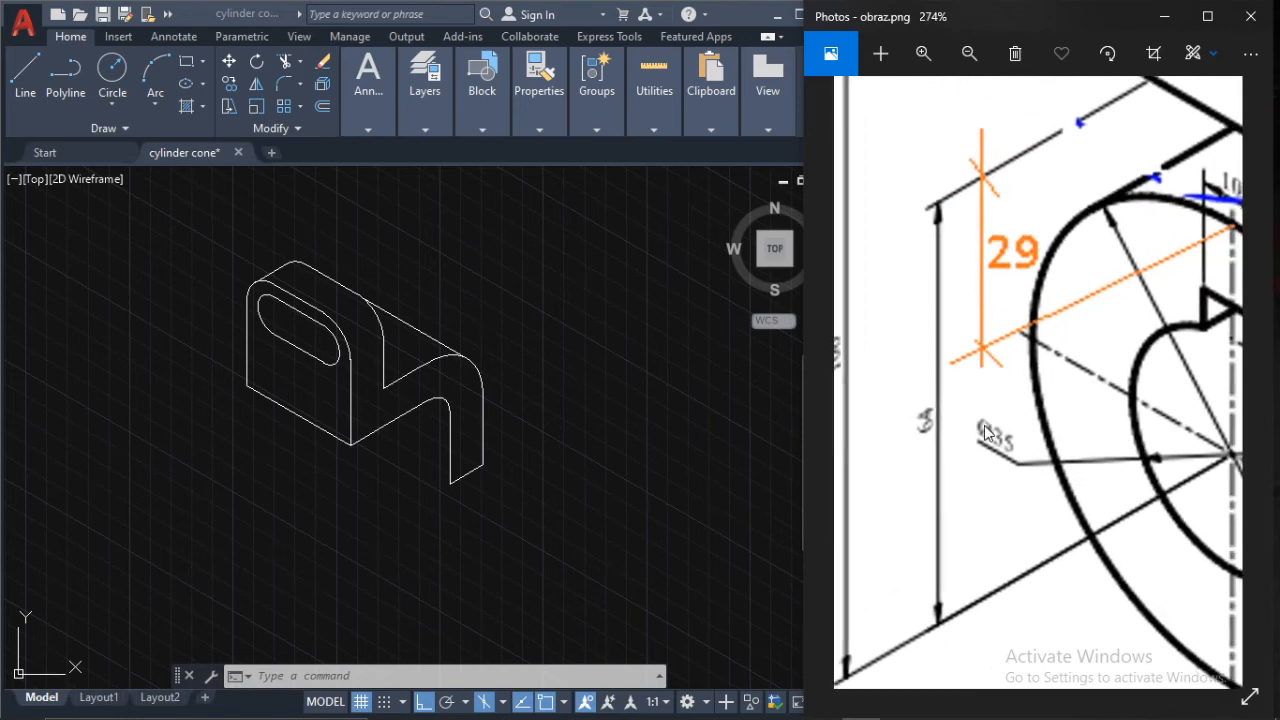
- Draw a 64-long vertical line straight down from the midpoint of the slotted block's lower front edge
click(22, 82)
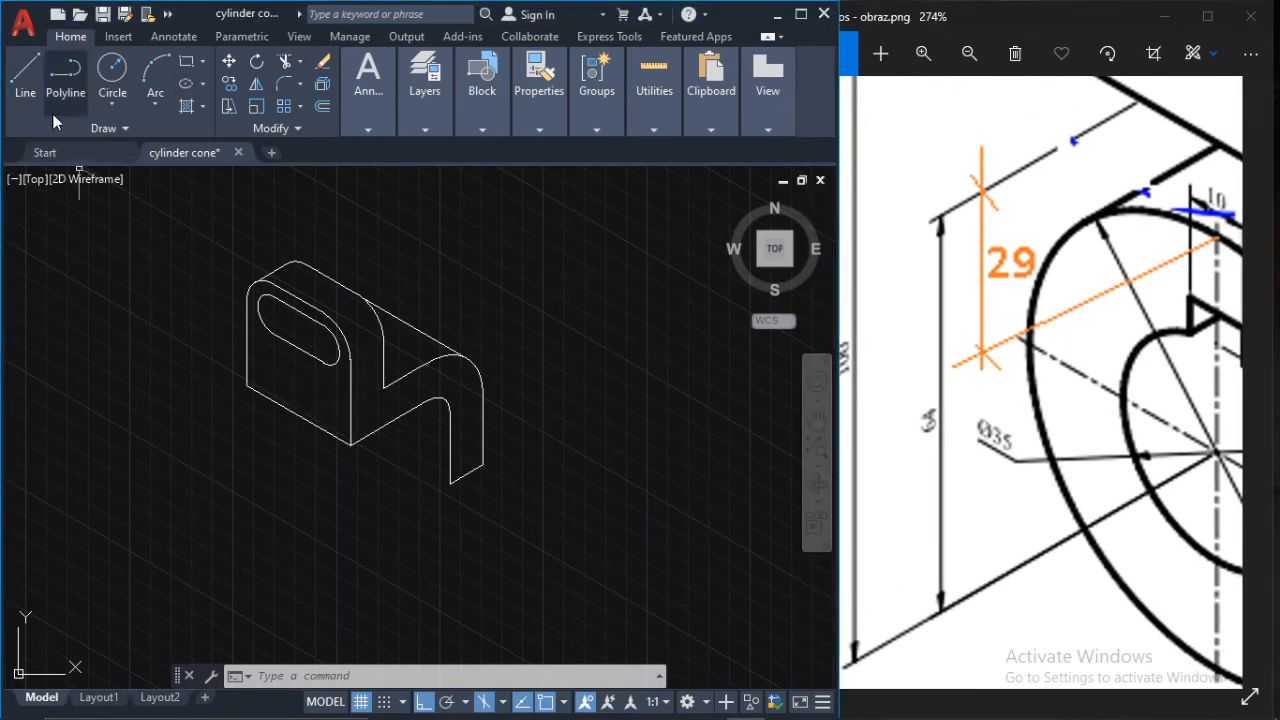
click(14, 88)
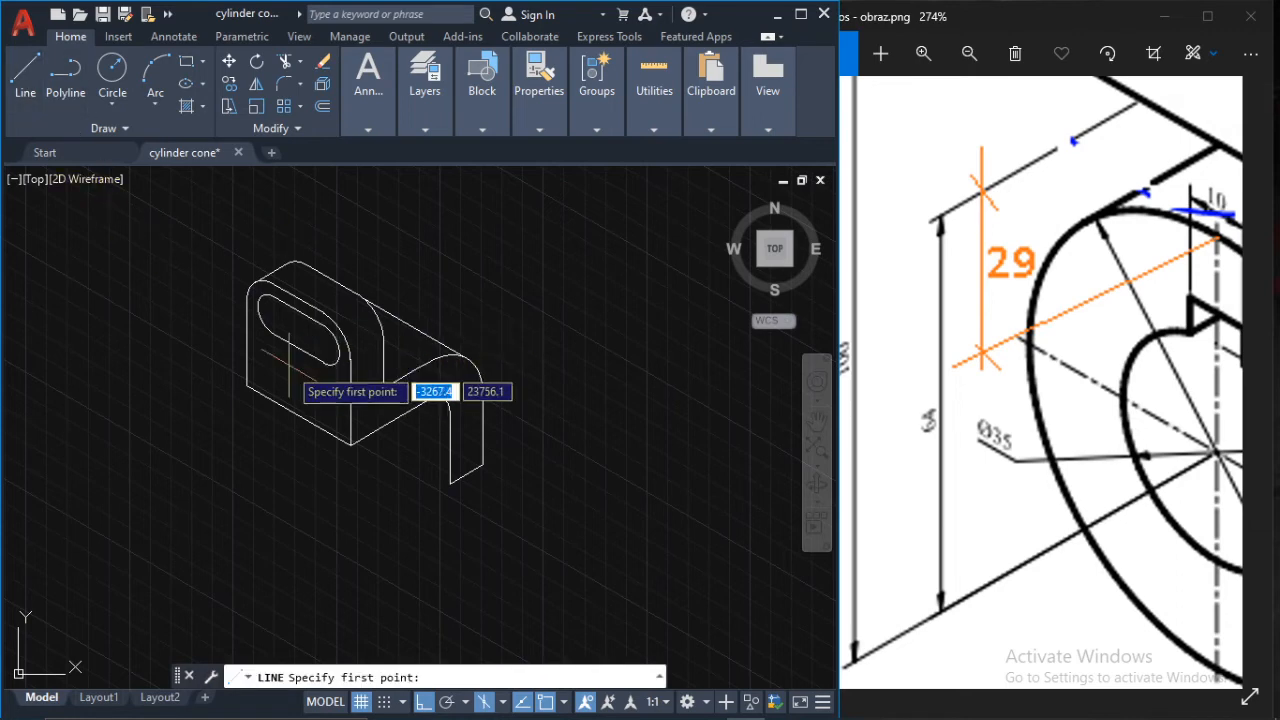
click(297, 410)
scroll(305, 442, down, 2)
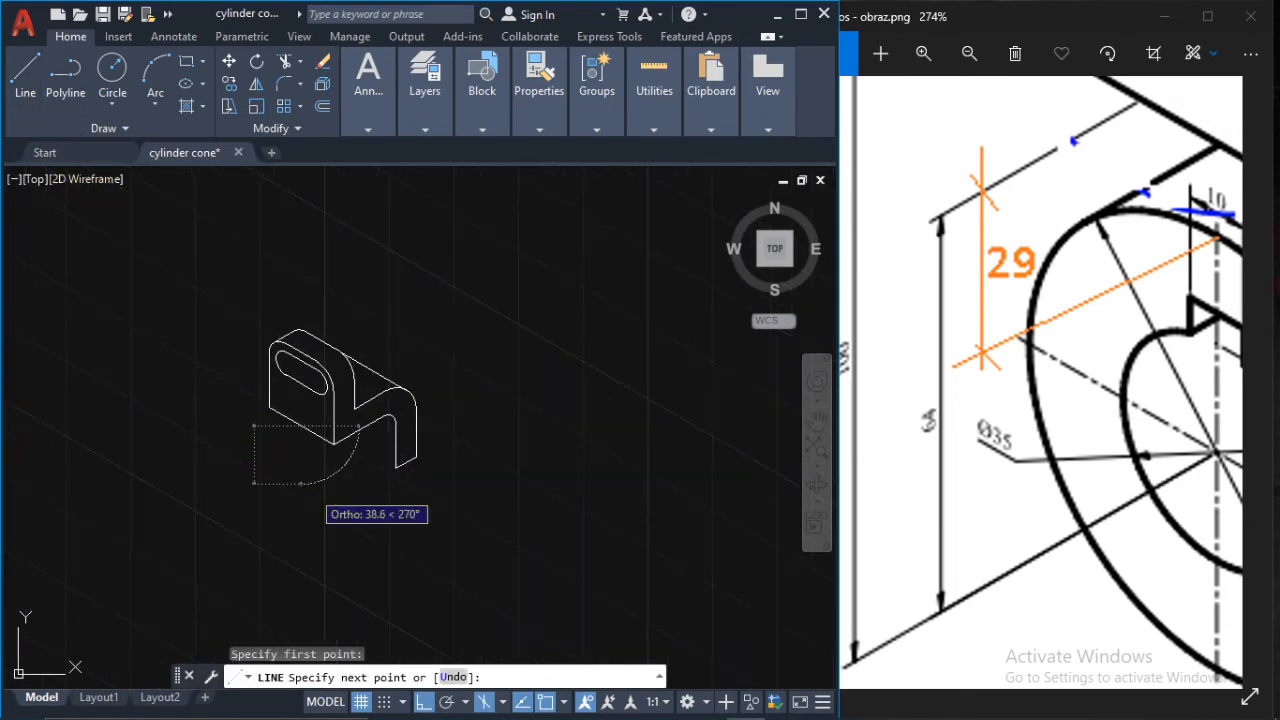
middle_click(311, 491)
middle_click(311, 491)
scroll(316, 468, up, 2)
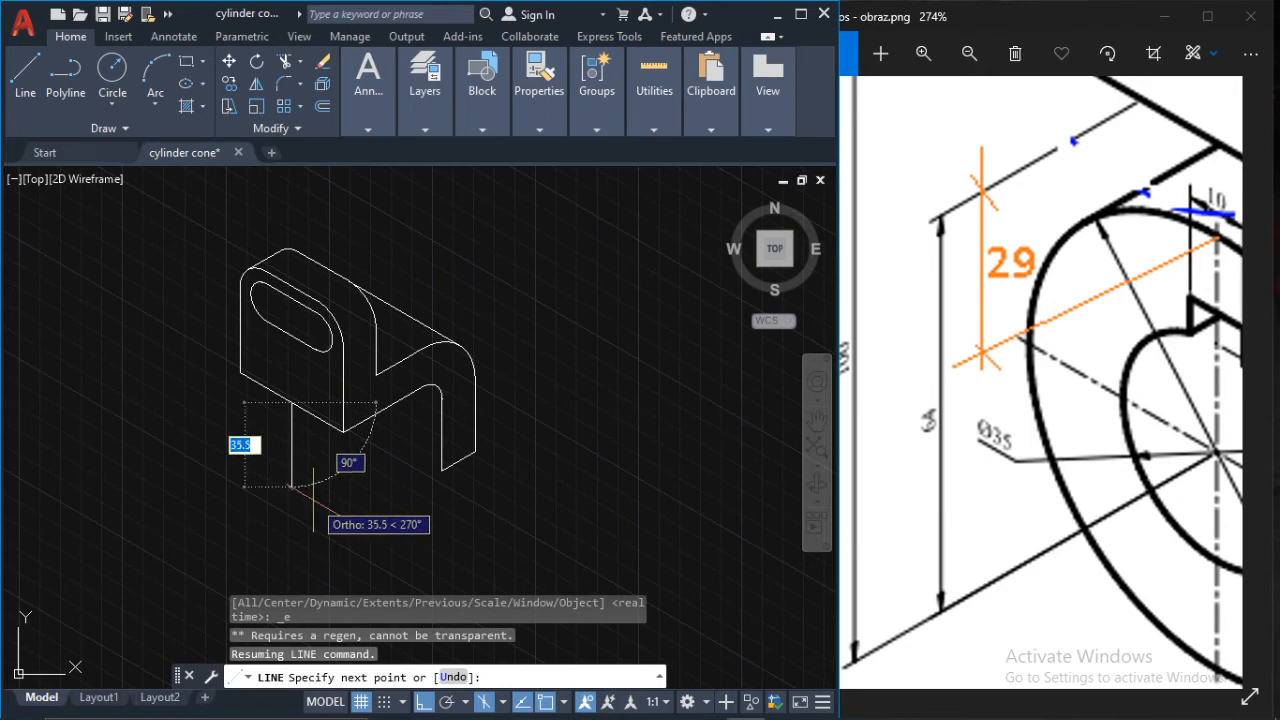
text(64)
key(Return)
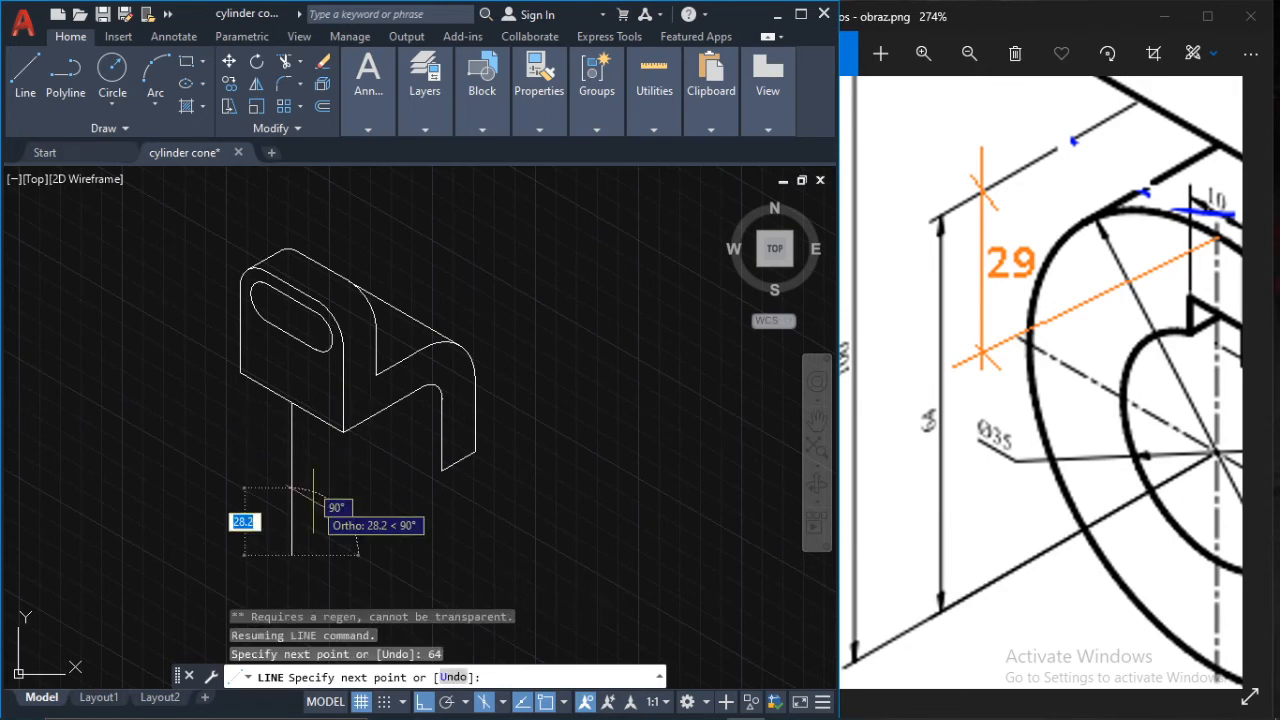
key(Escape)
- Examine the cylinder's diameter and keyway dimensions in the reference figure
scroll(577, 460, down, 5)
middle_drag(787, 458, 545, 420)
drag(1034, 434, 908, 406)
scroll(1012, 496, down, 1)
scroll(1094, 601, down, 1)
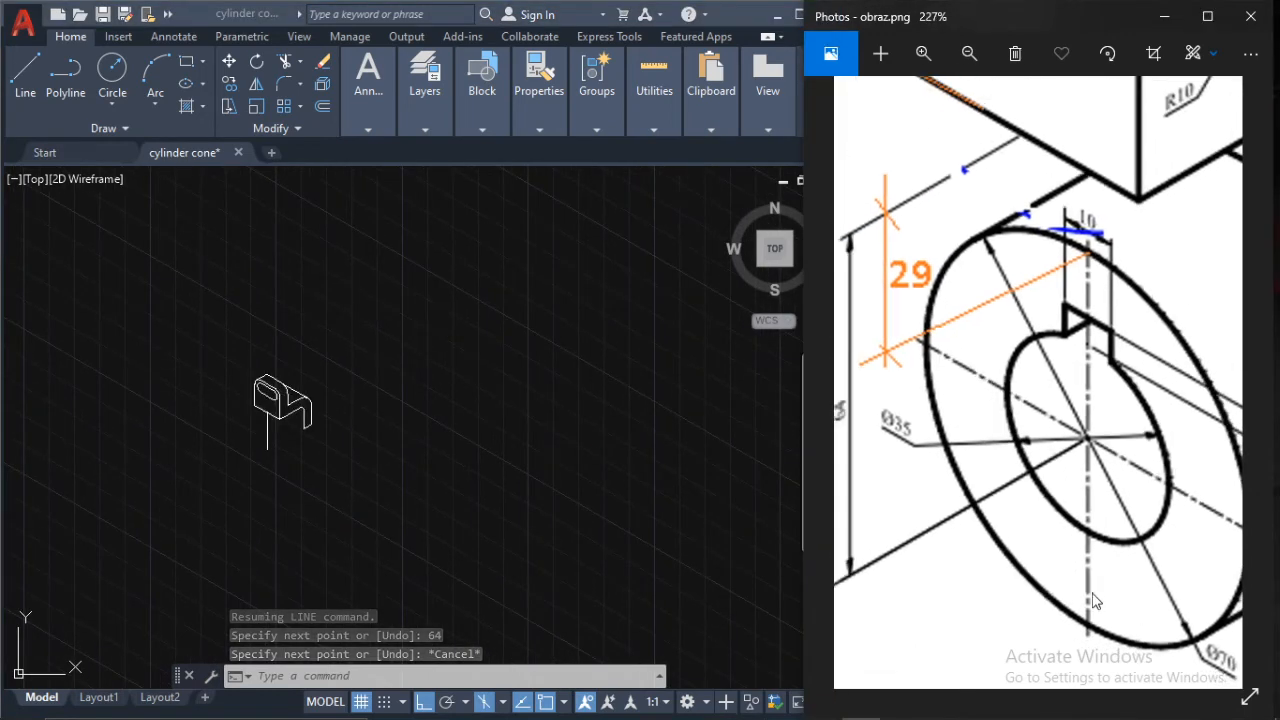
drag(1091, 600, 956, 509)
scroll(1066, 570, up, 2)
scroll(1090, 586, up, 1)
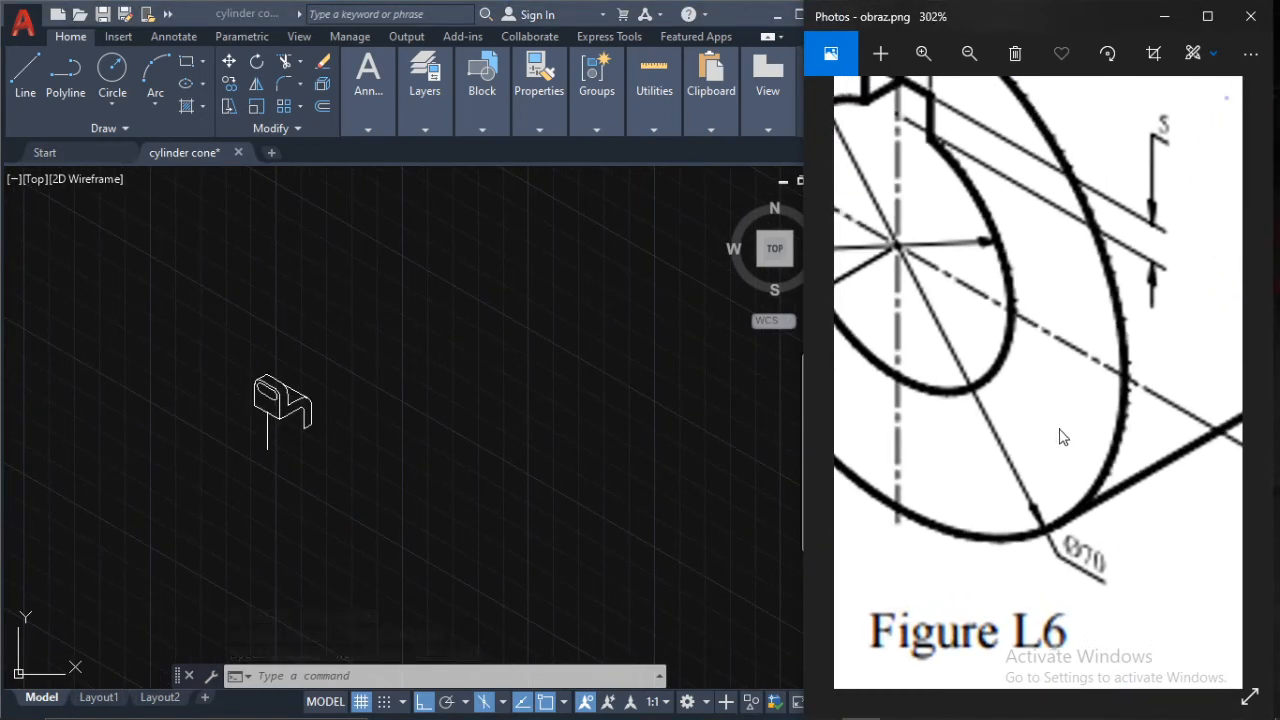
scroll(1055, 425, down, 4)
scroll(1050, 388, up, 1)
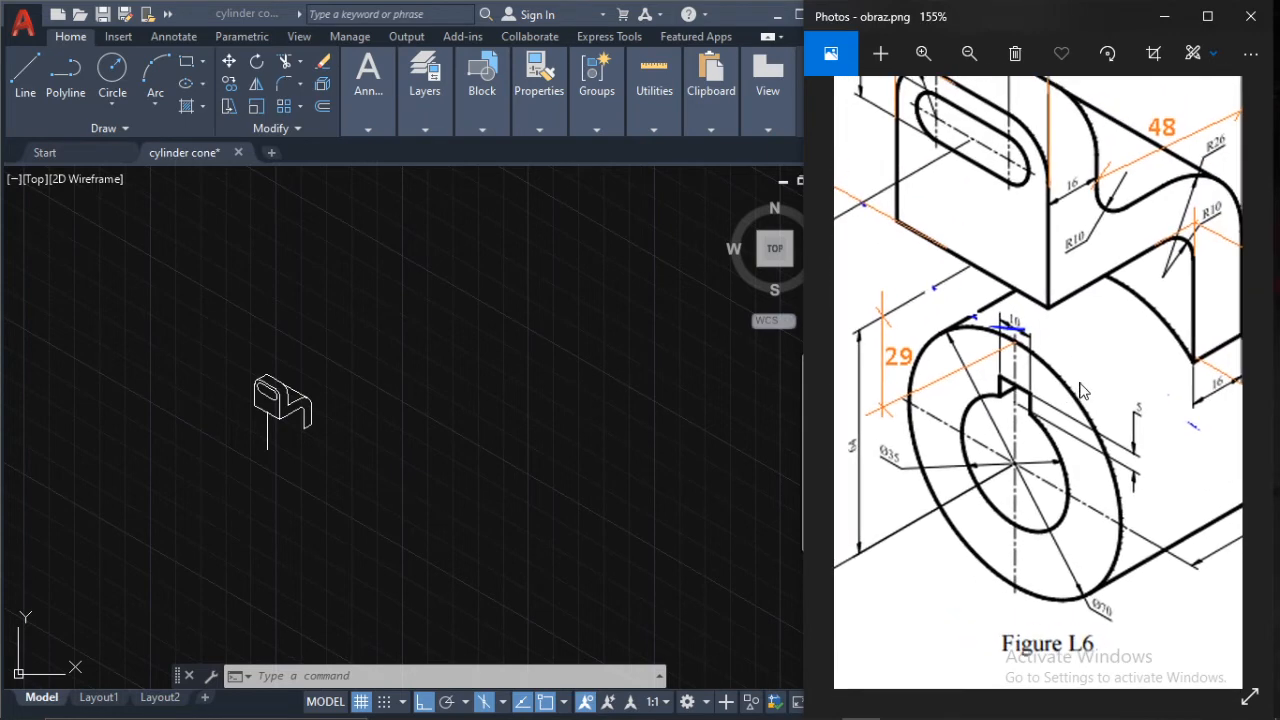
scroll(216, 235, up, 2)
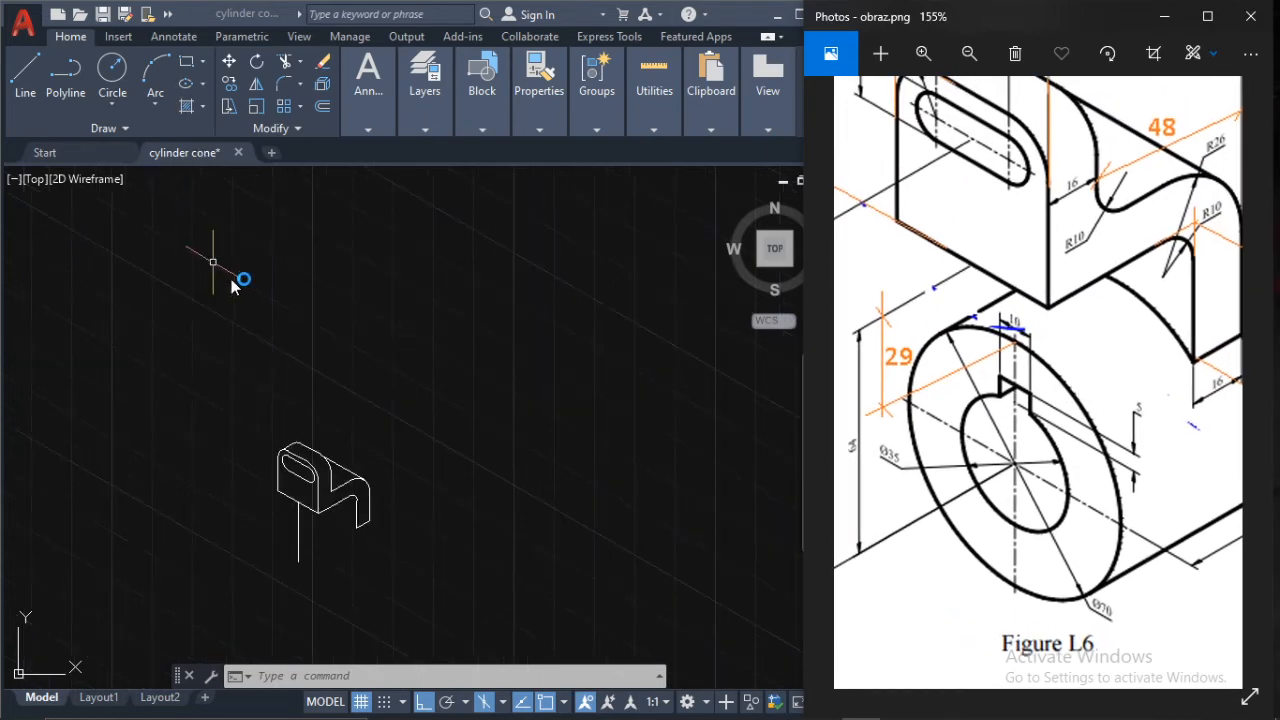
click(330, 482)
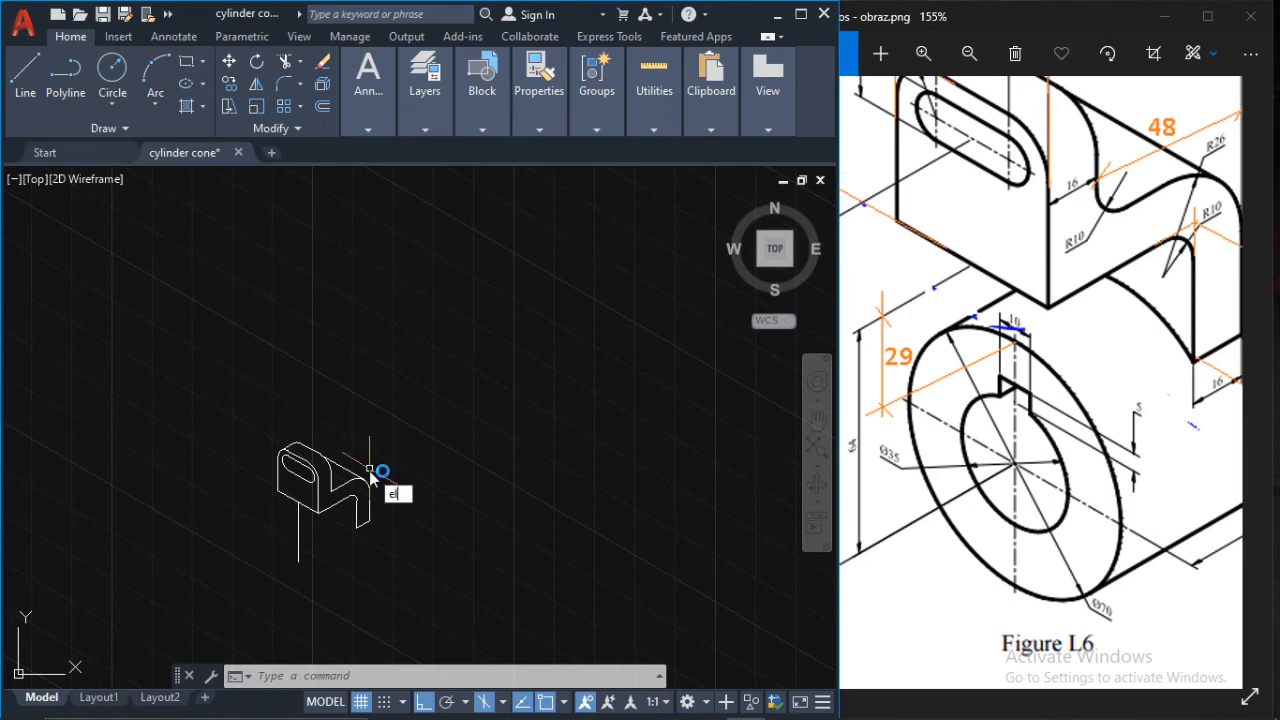
text(ell)
key(Return)
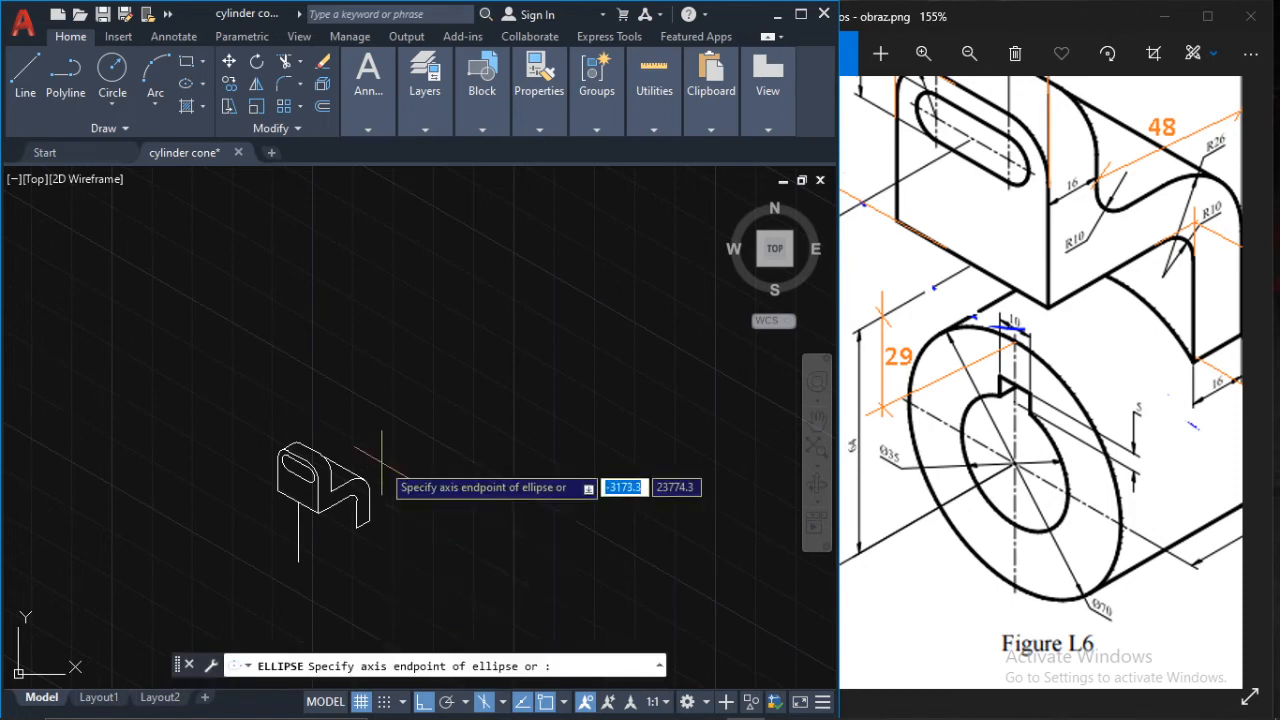
text(i)
key(Return)
scroll(335, 470, up, 5)
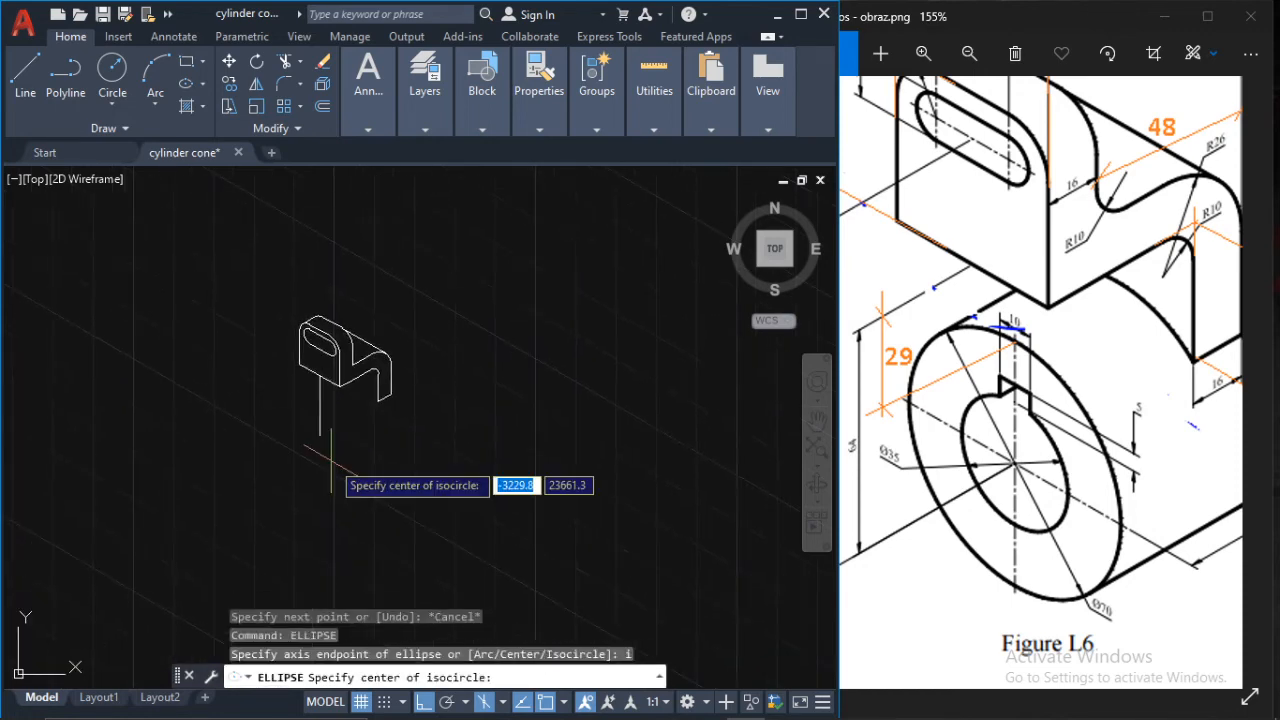
click(287, 352)
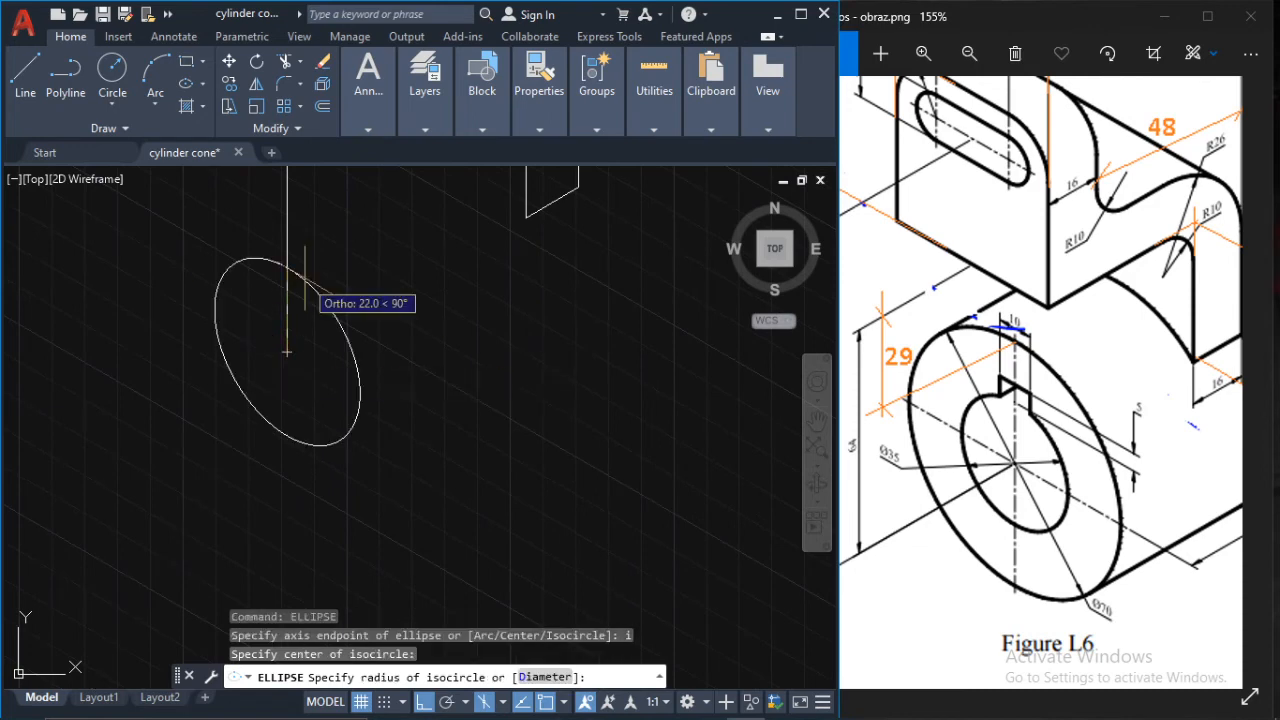
text(6)
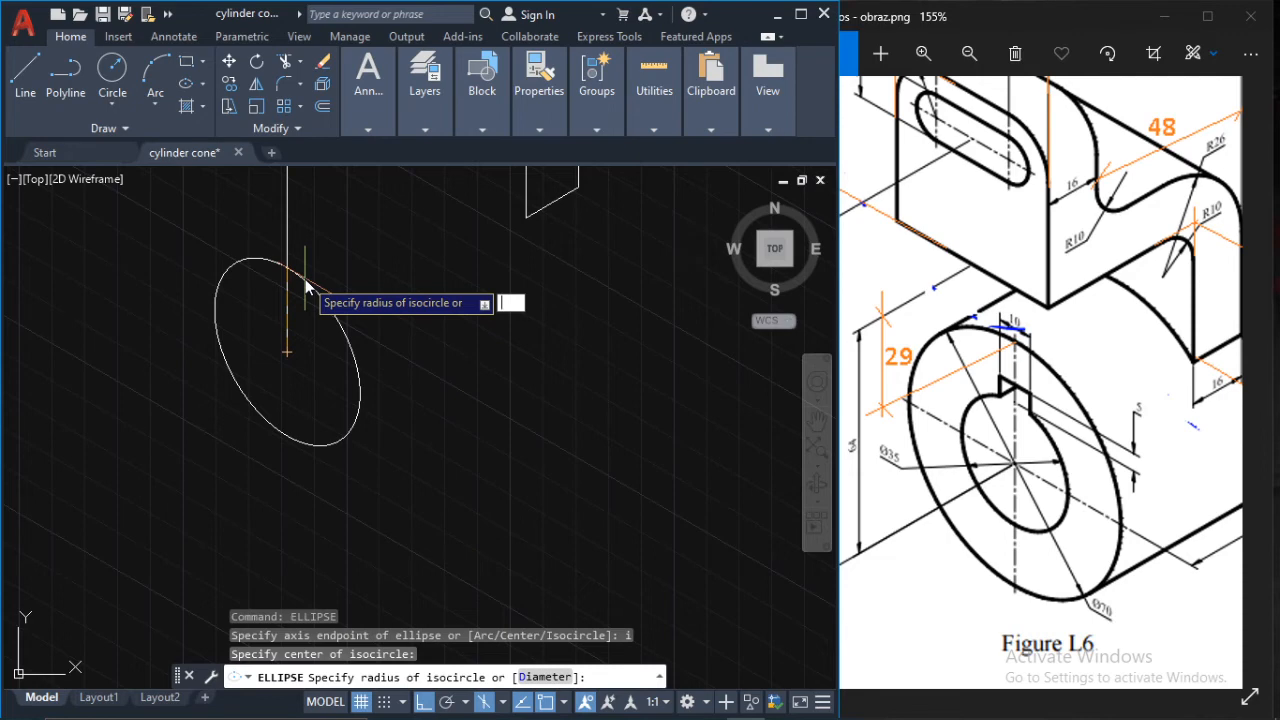
scroll(1060, 595, up, 5)
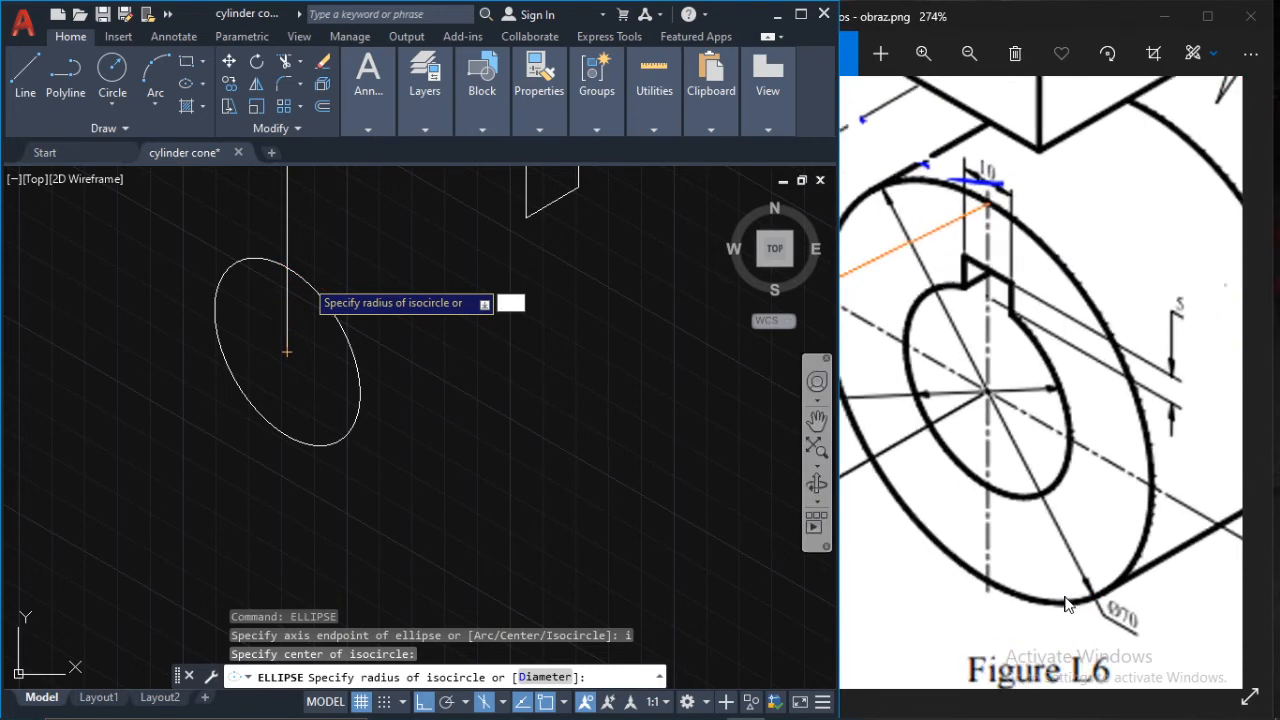
scroll(1060, 595, down, 5)
scroll(300, 352, down, 3)
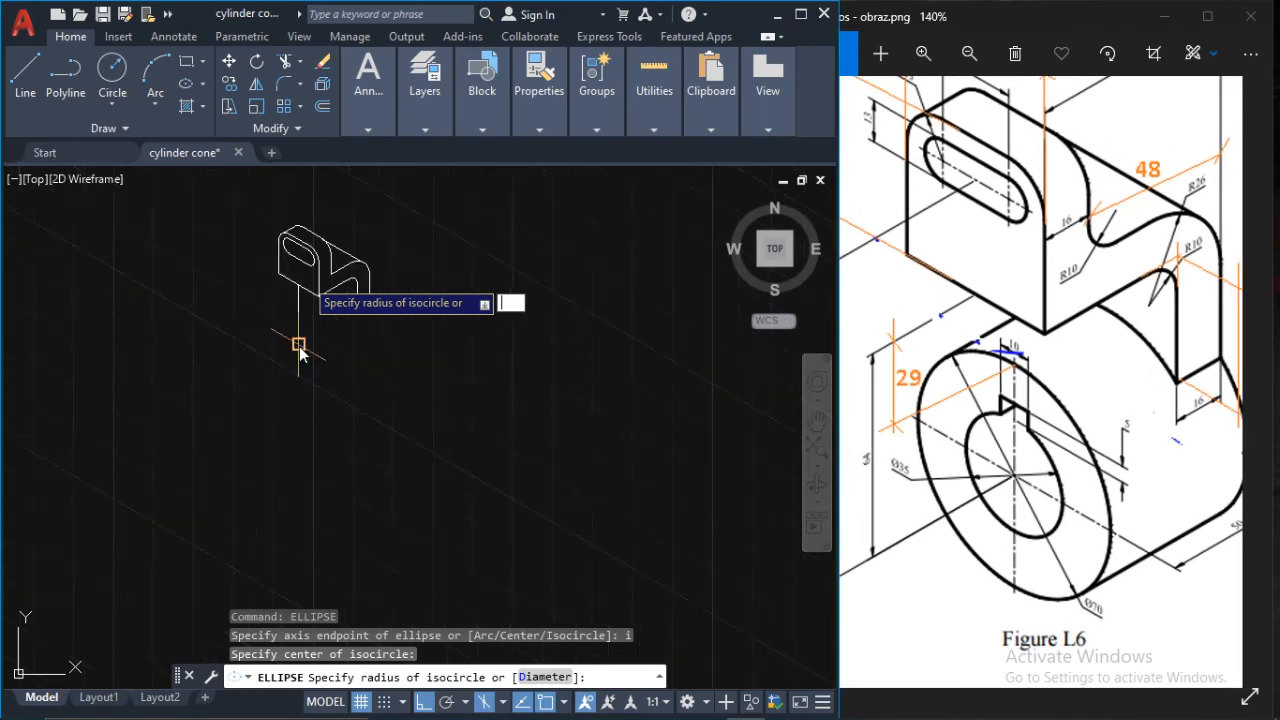
scroll(305, 348, up, 4)
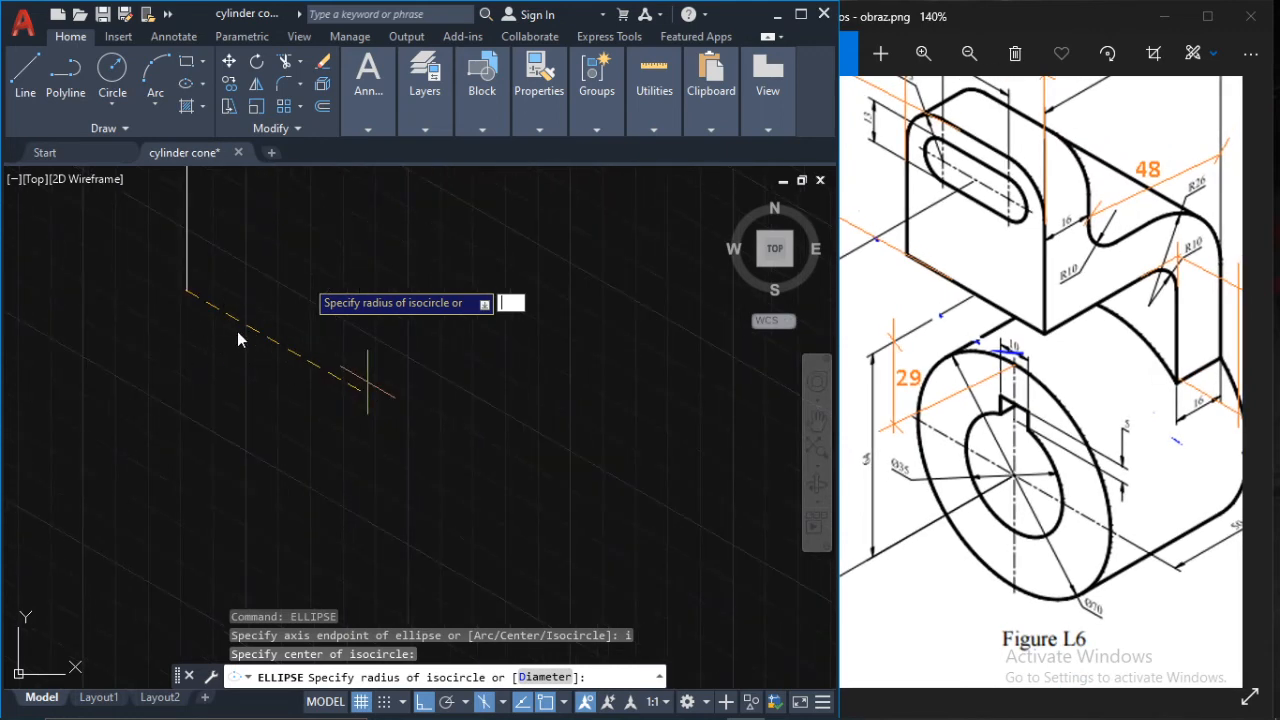
scroll(236, 345, down, 3)
scroll(270, 398, up, 4)
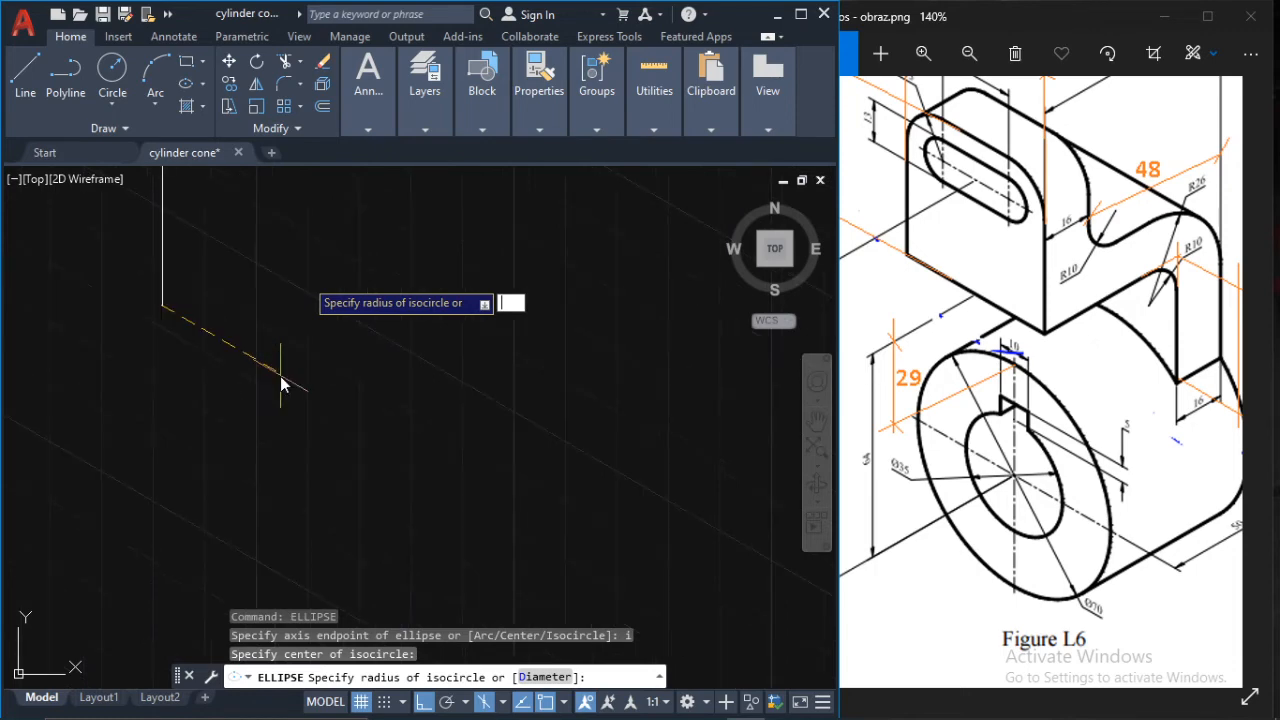
key(Escape)
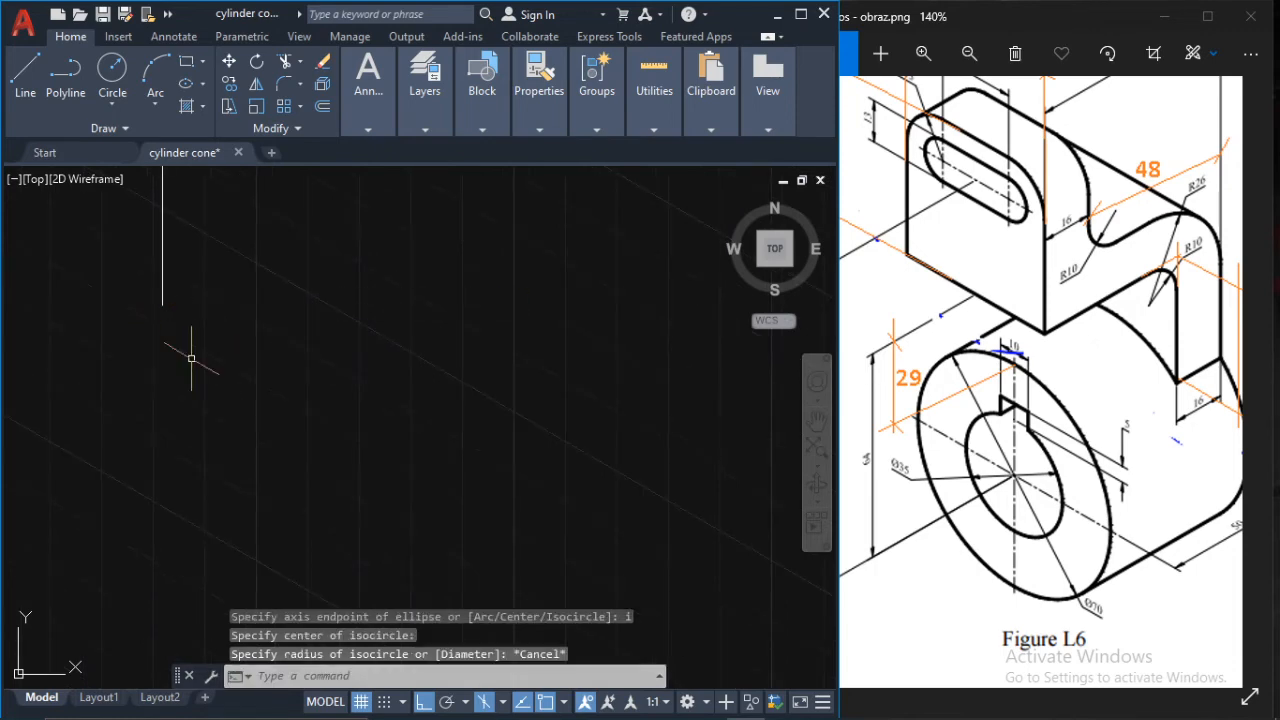
text(ll)
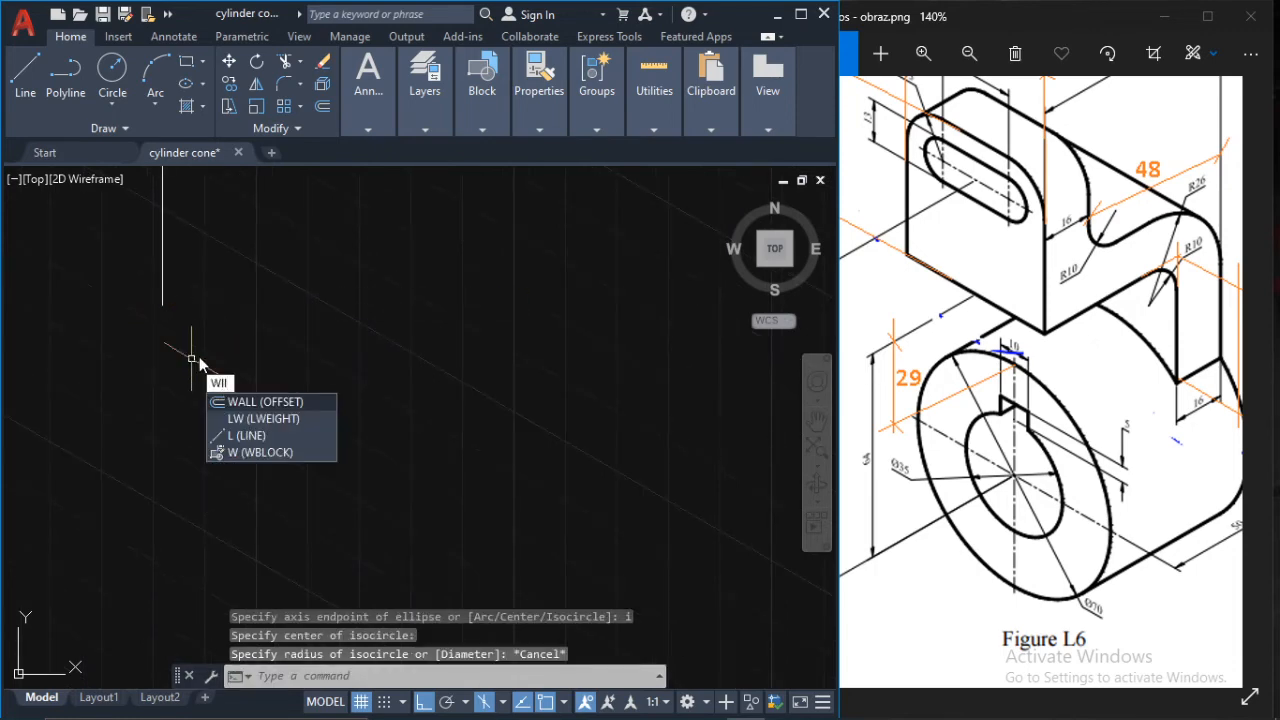
key(Escape)
key(Escape)
key(Escape)
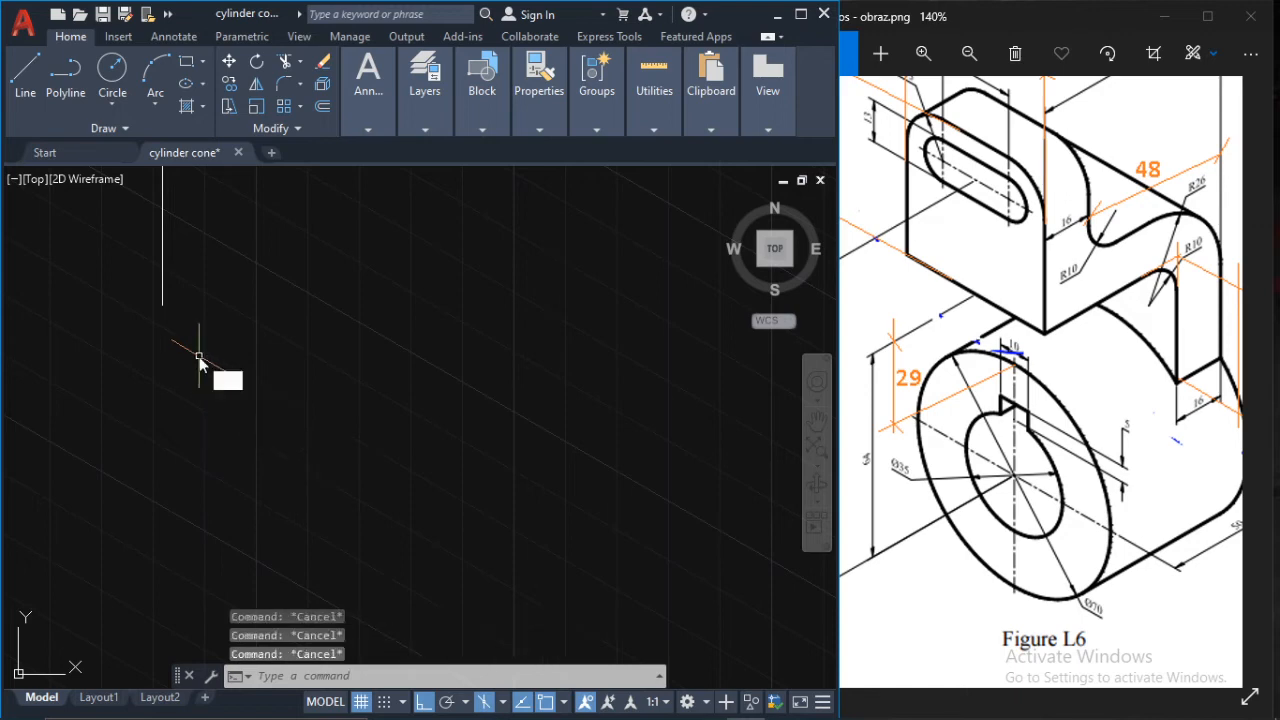
- Draw an isometric circle of radius 35 centred on the lower end of the 64-long vertical line
text(ell)
key(Return)
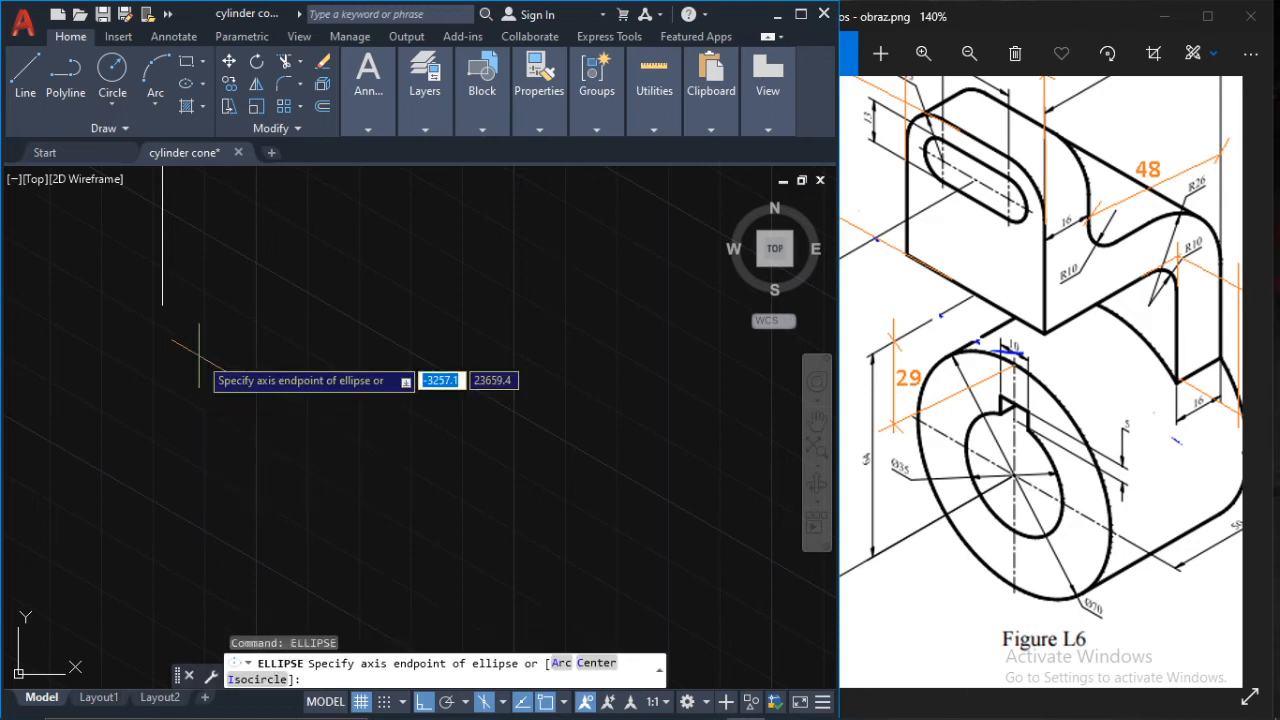
text(i)
key(Return)
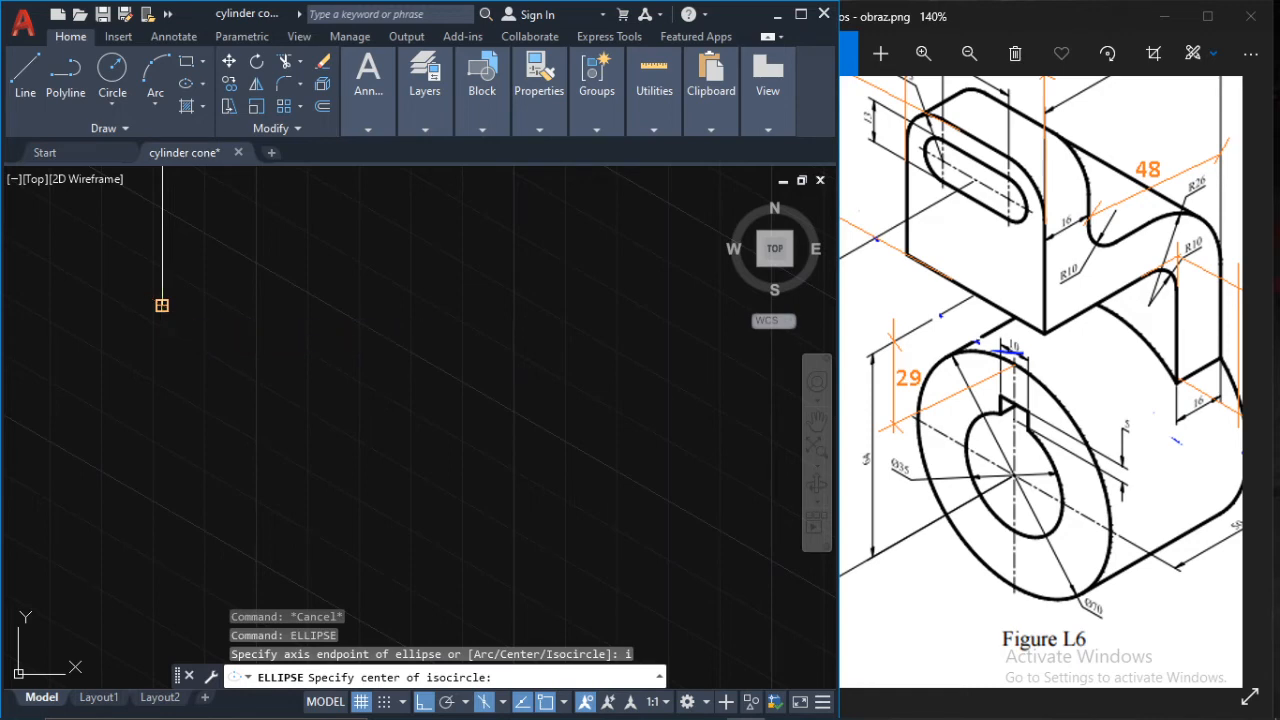
click(162, 305)
text(35)
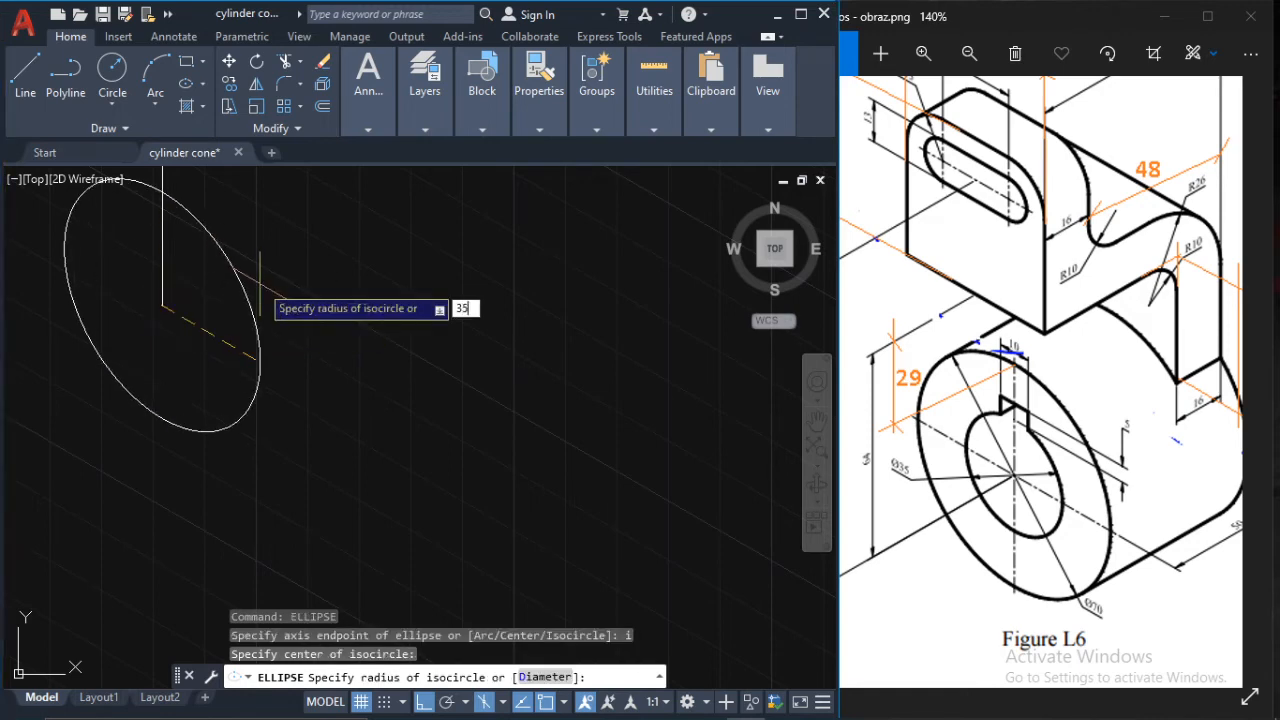
key(Return)
scroll(255, 280, down, 2)
scroll(323, 289, up, 3)
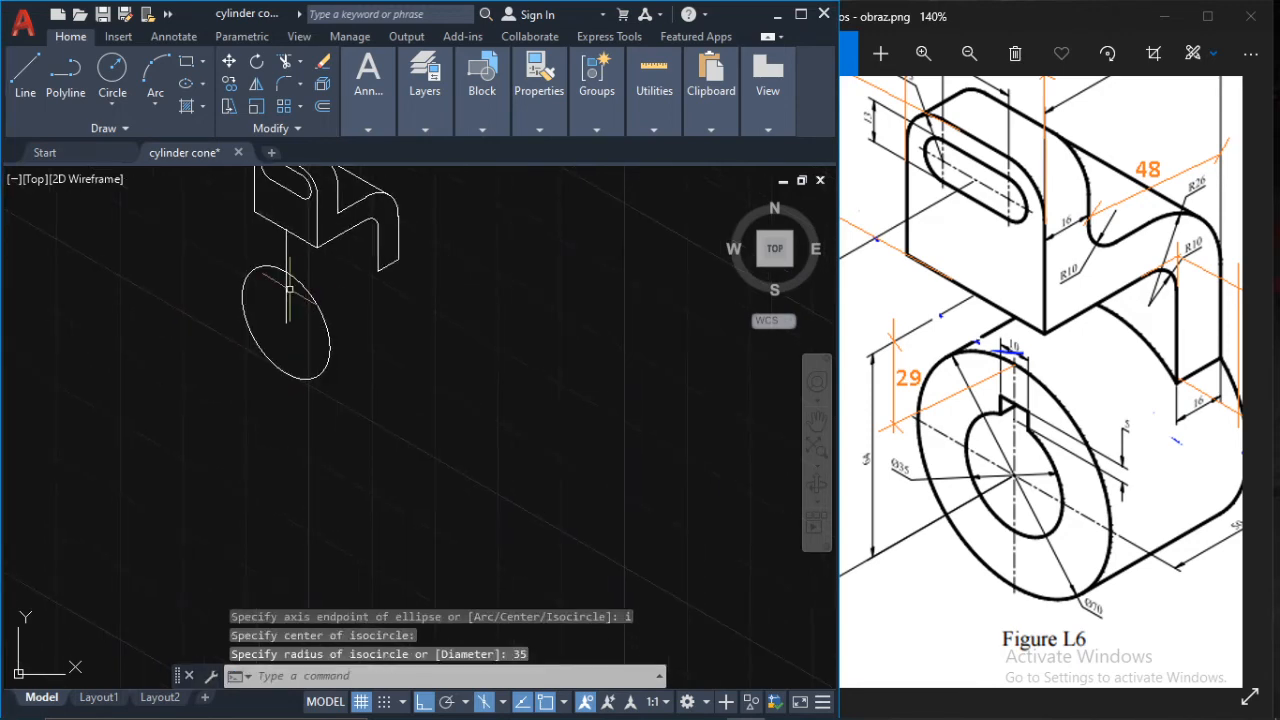
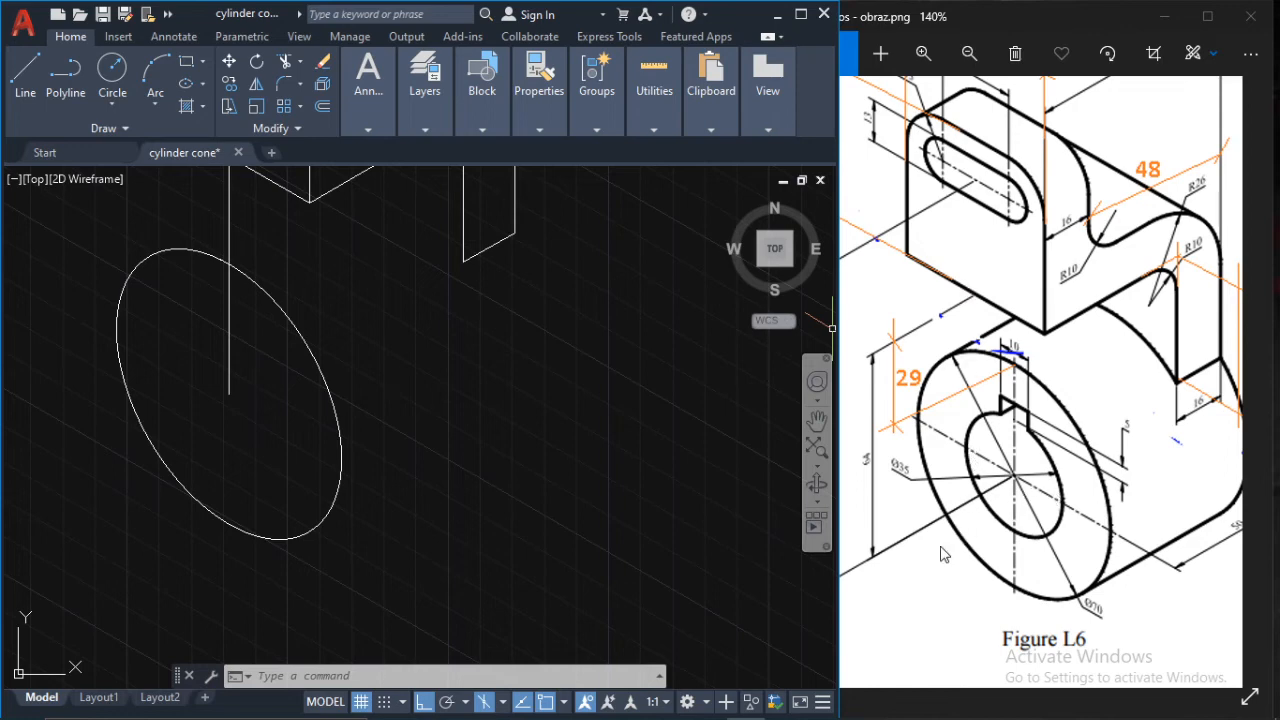
- Draw a guide line in the top isoplane from the arm's inner lower corner at 210° into the isometric circle
click(25, 75)
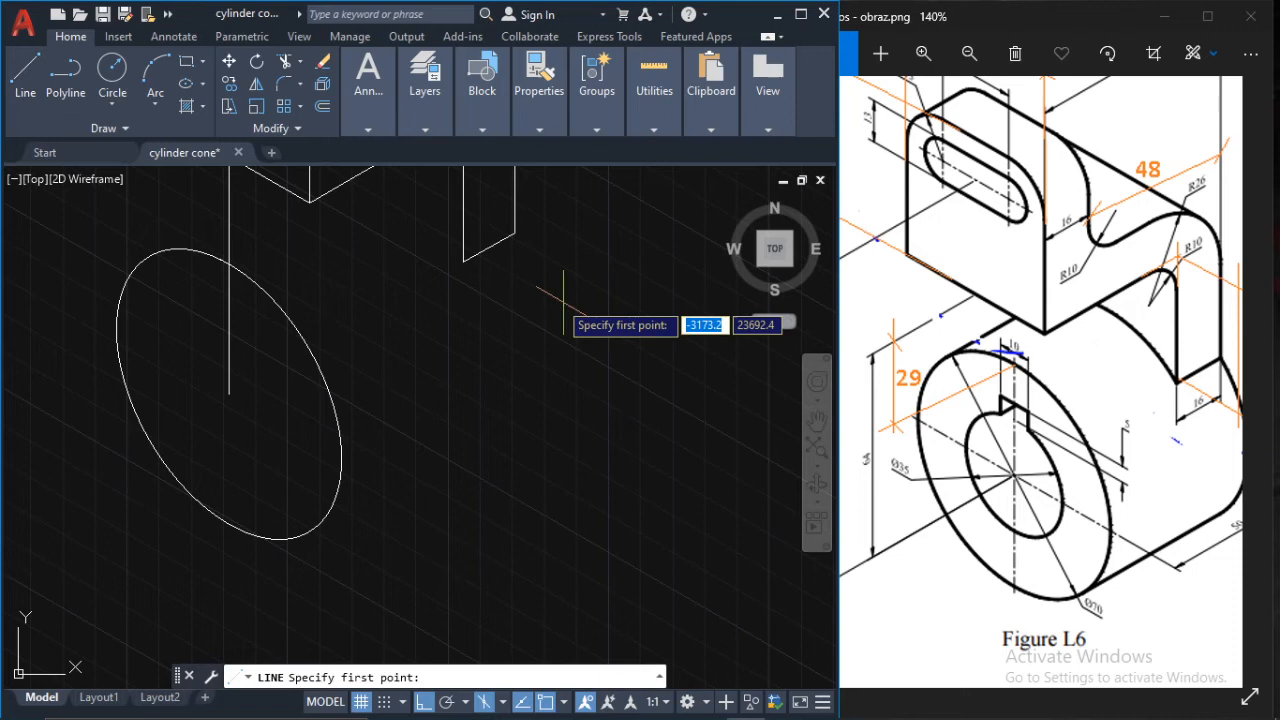
click(462, 262)
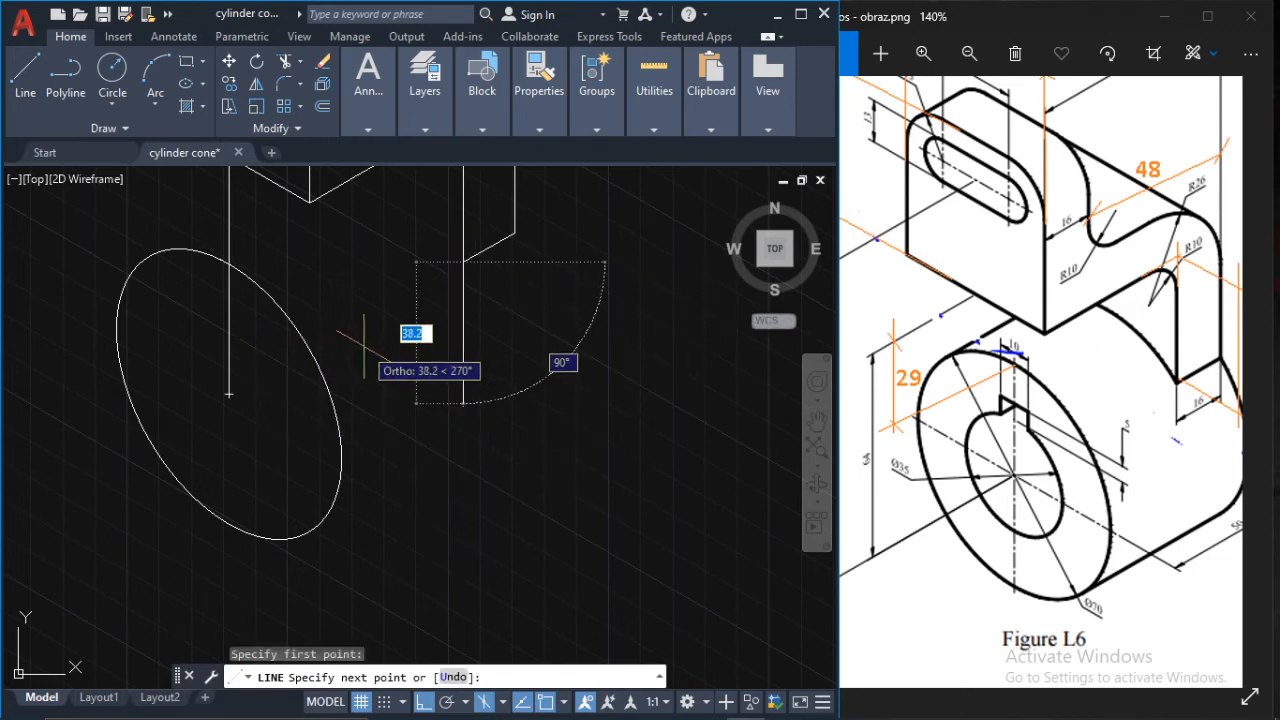
key(F5)
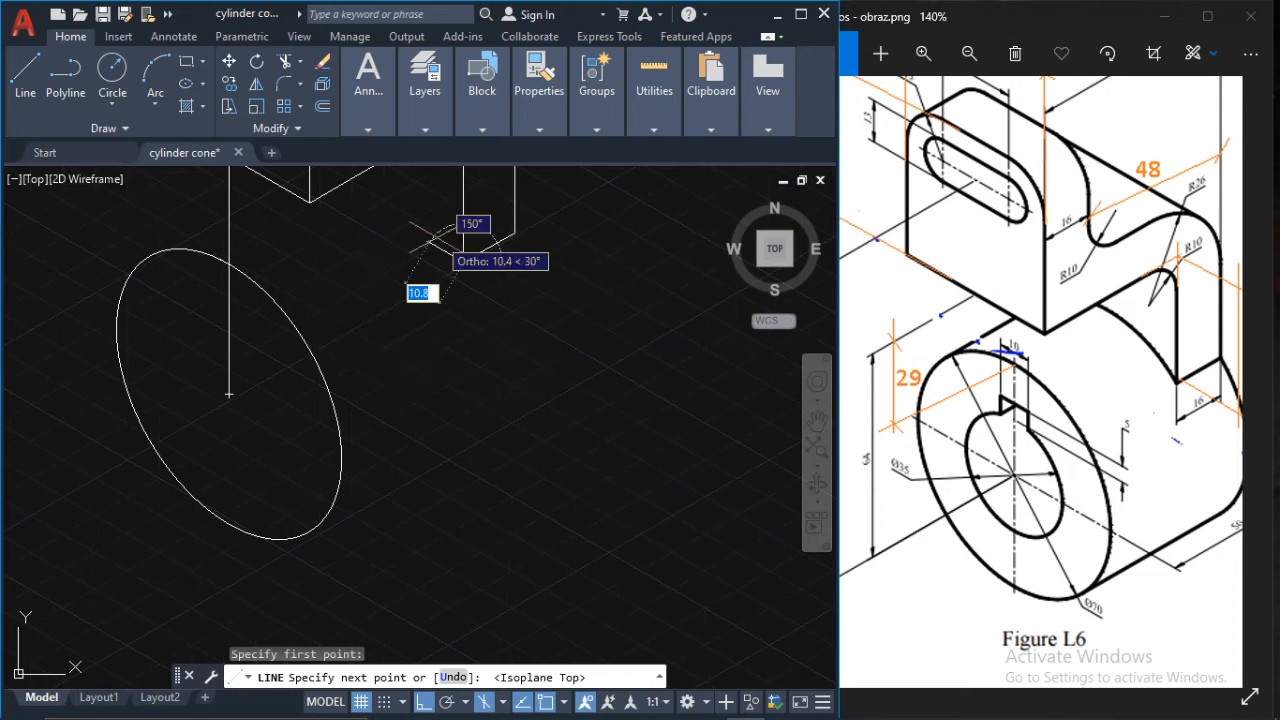
click(258, 379)
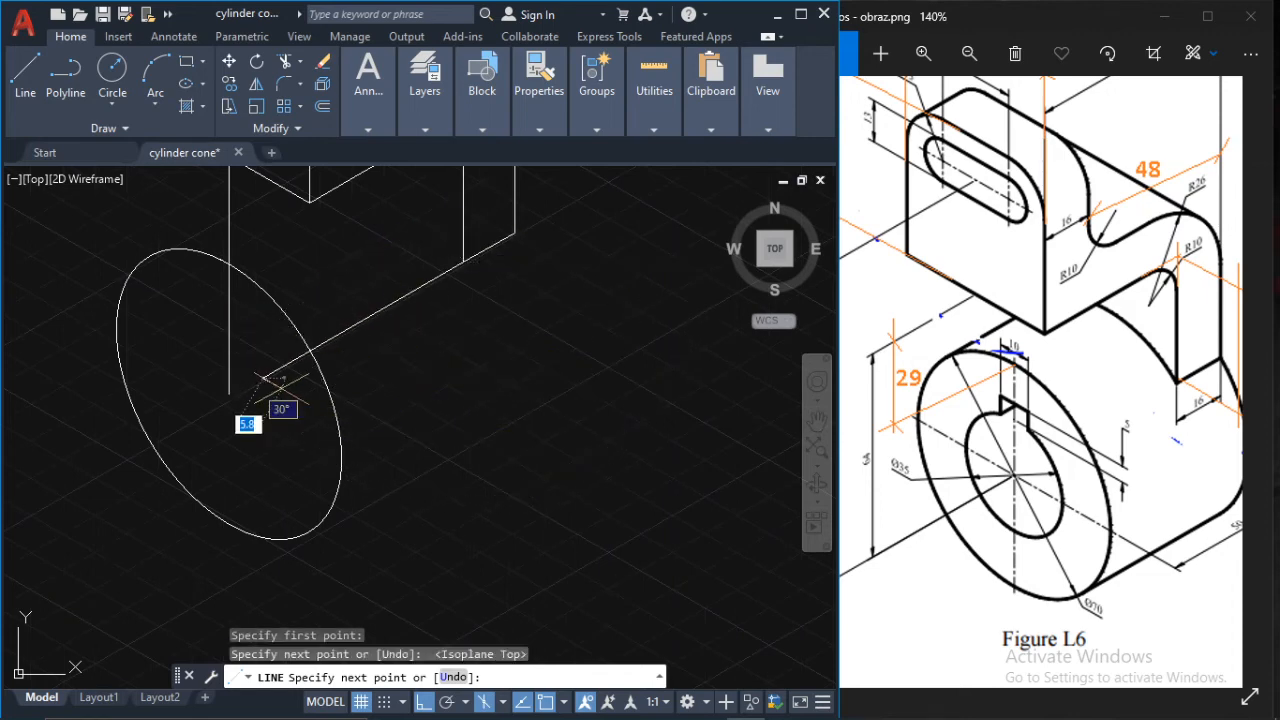
click(283, 389)
key(Escape)
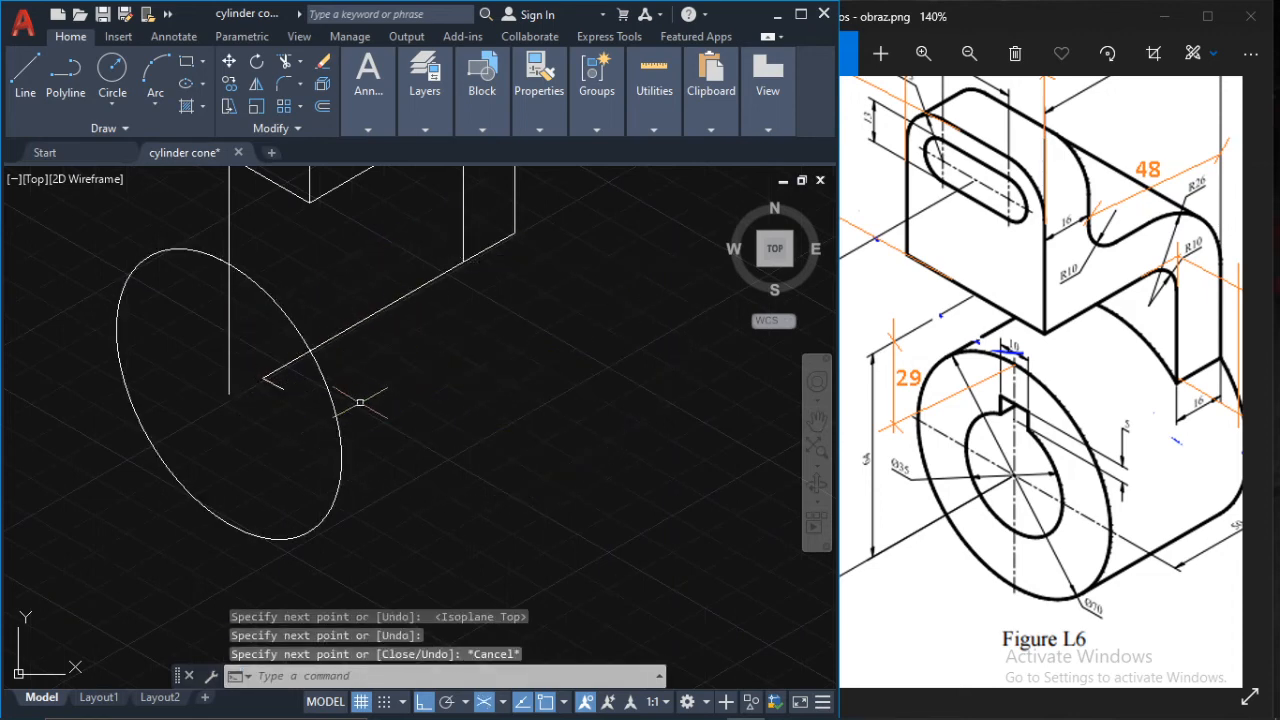
- Move the isometric circle along the guide line from its intersection with that line to the arm's outer lower corner
click(316, 362)
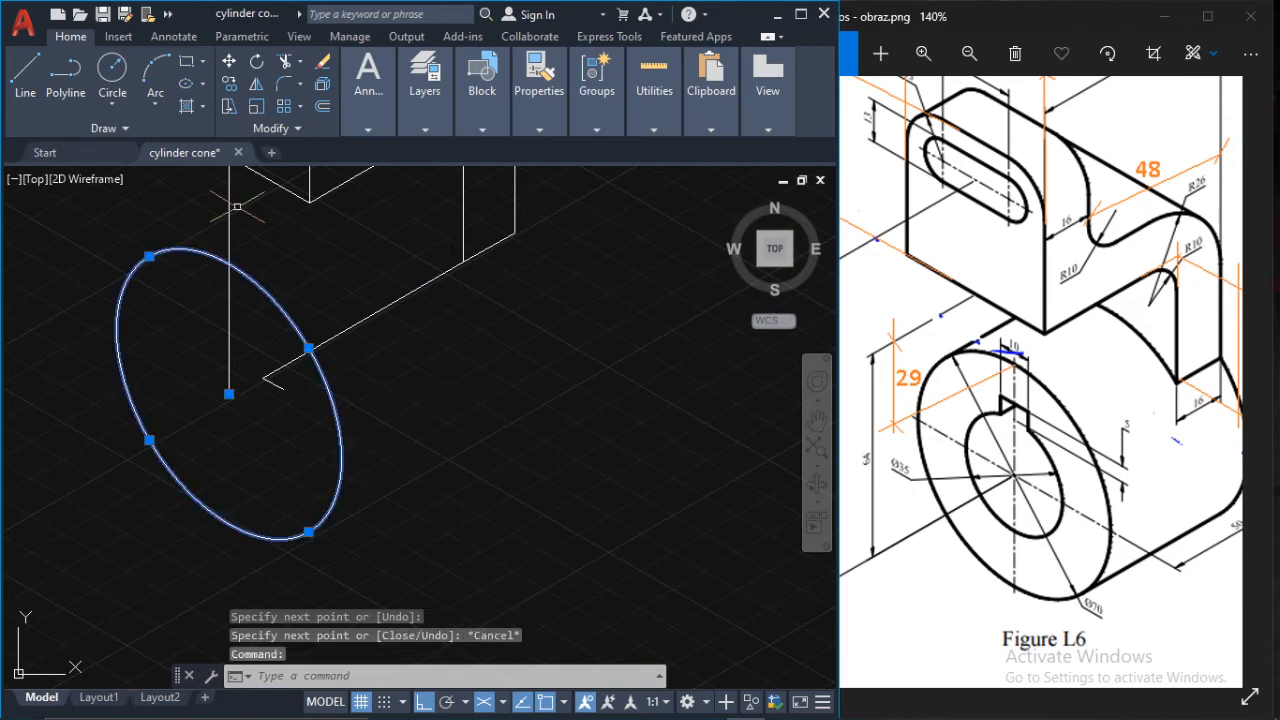
click(229, 61)
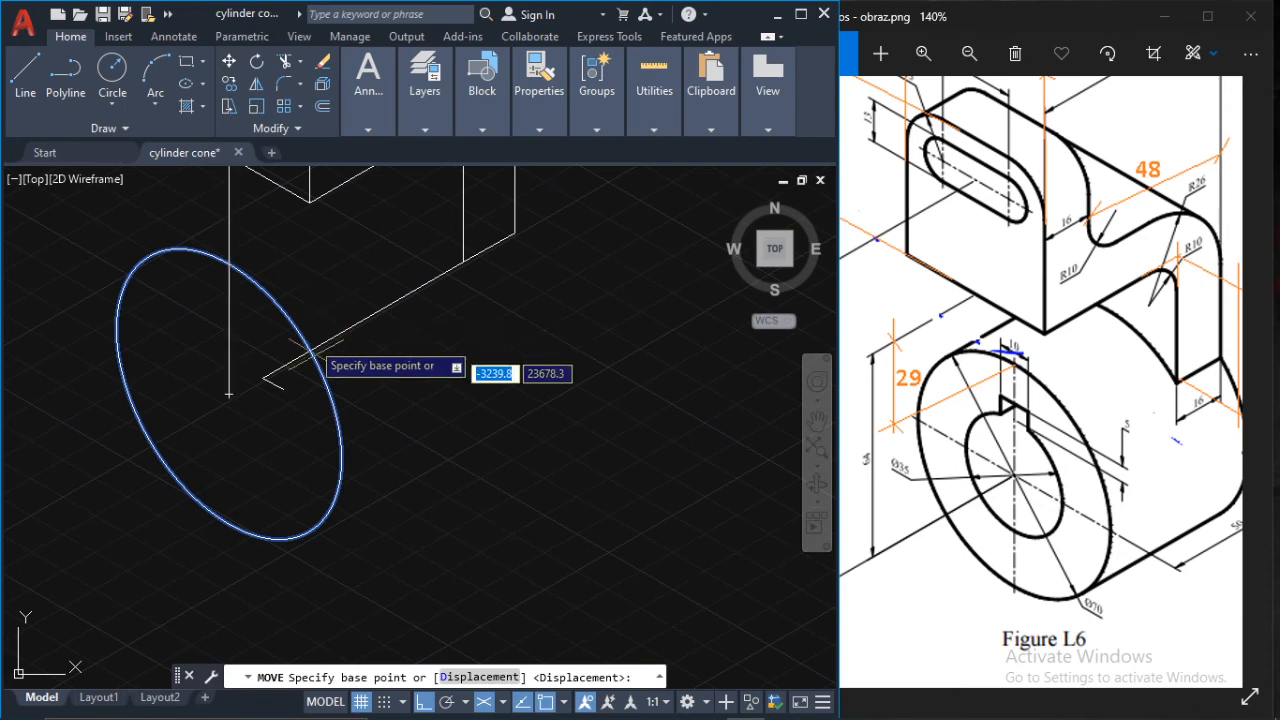
click(310, 350)
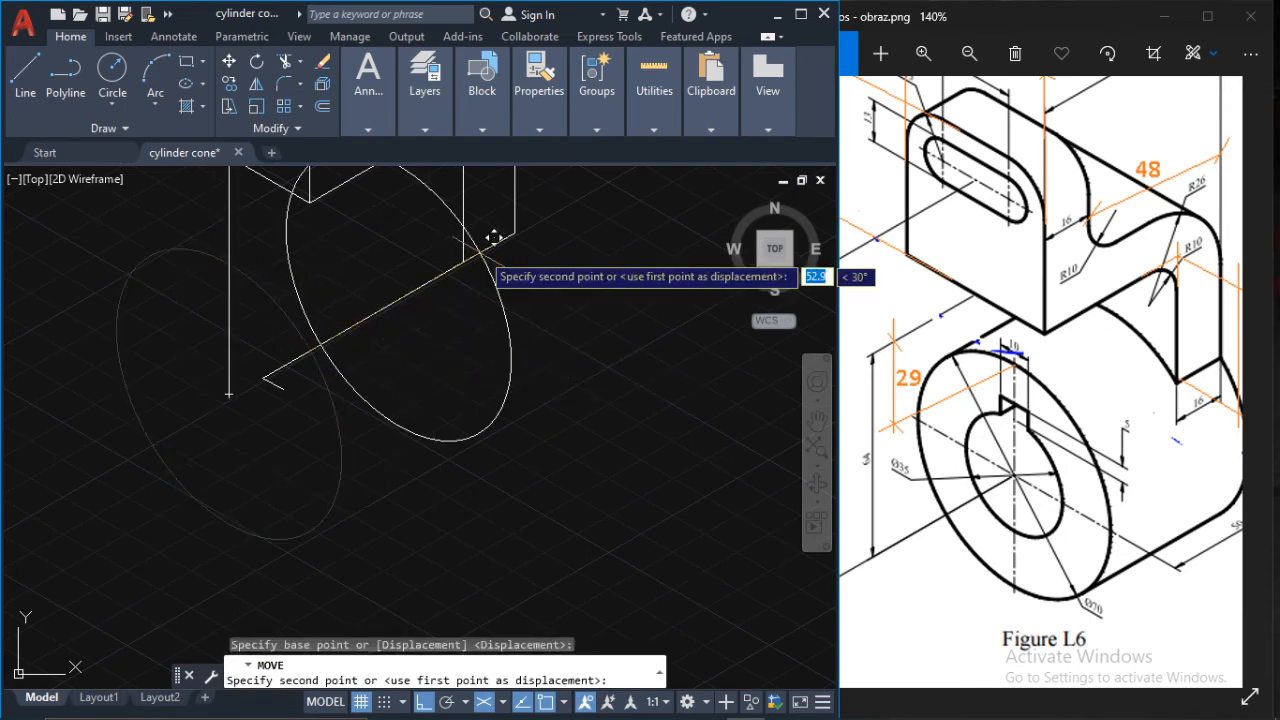
scroll(493, 237, up, 3)
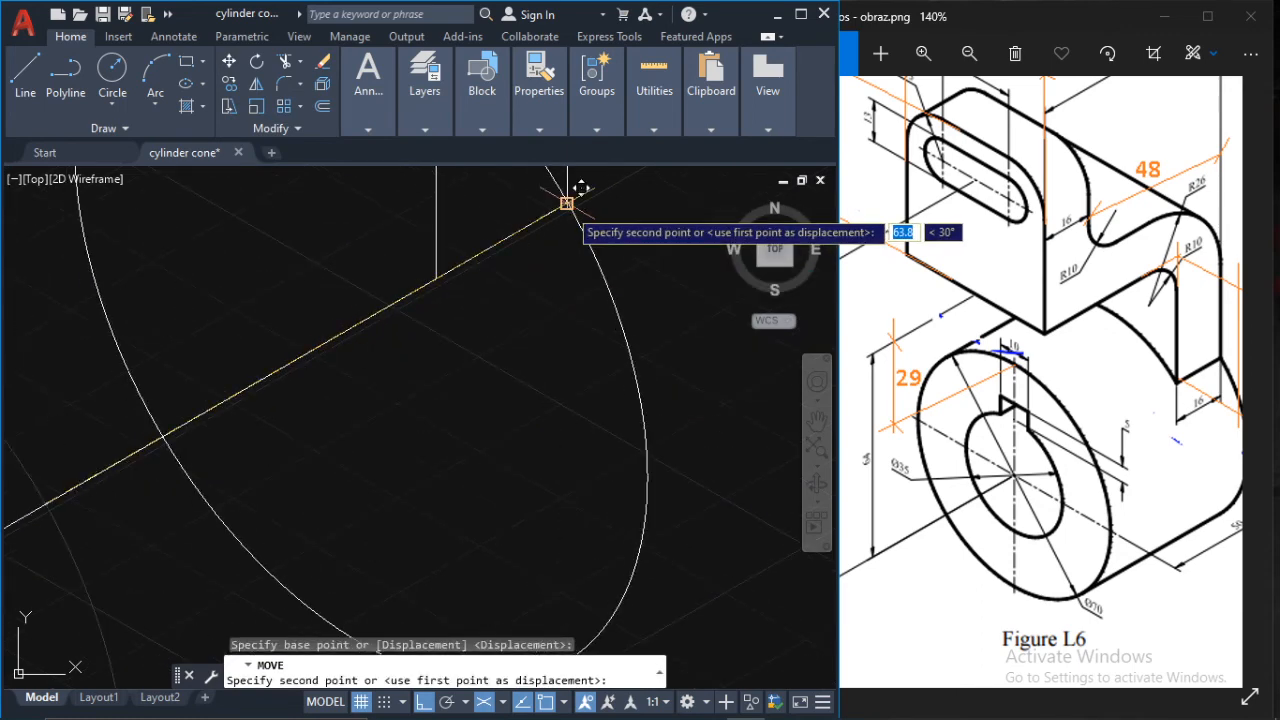
click(567, 203)
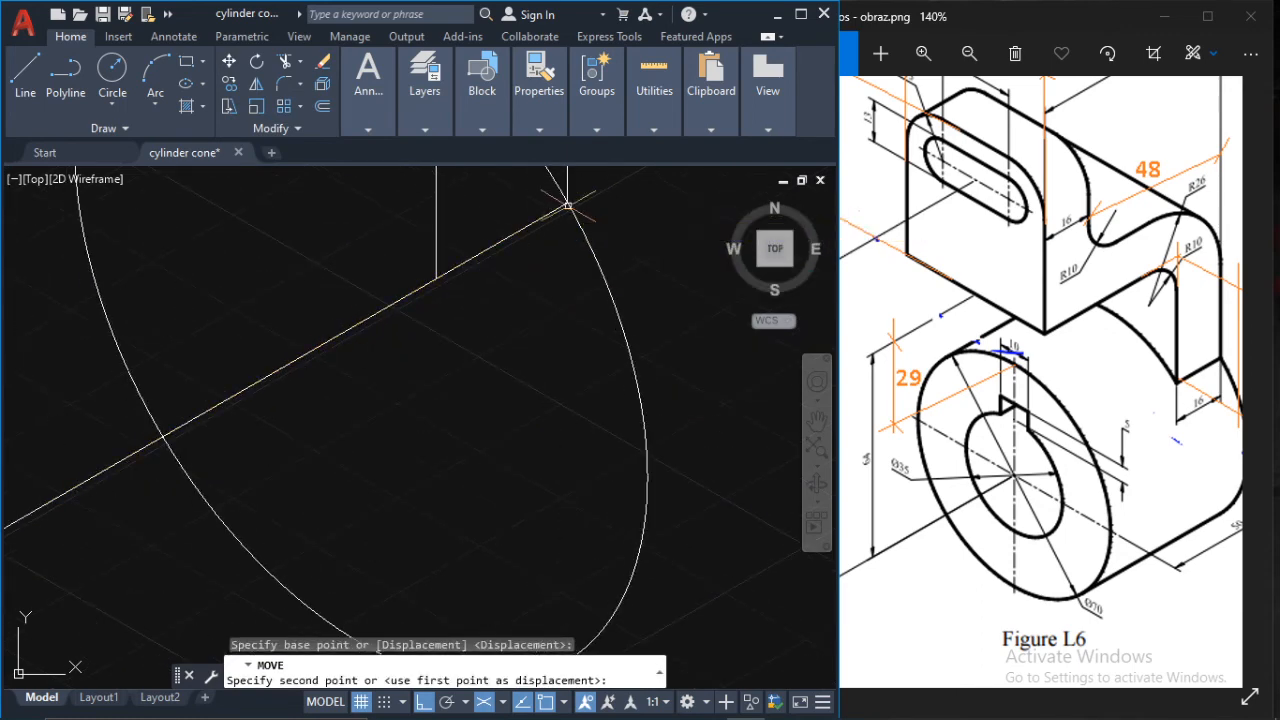
- Copy the isometric circle from the arm's outer lower corner to its inner lower corner, 16 away at 210°
click(229, 86)
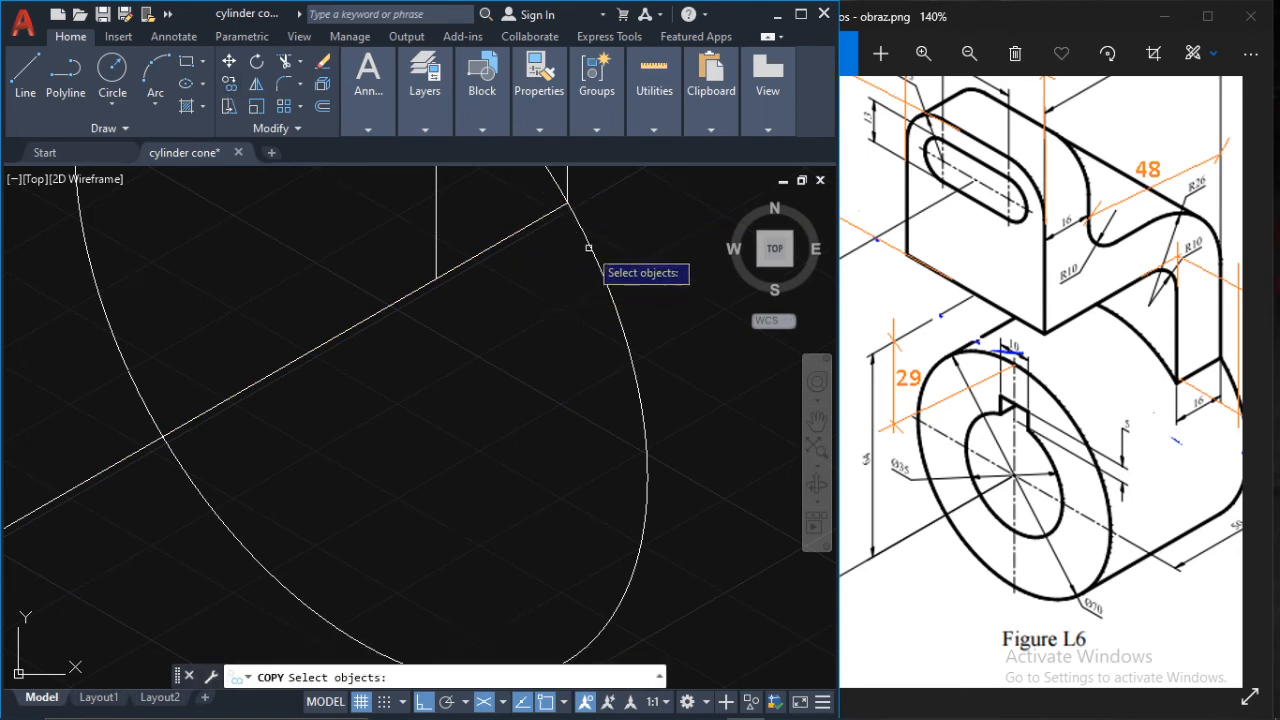
click(589, 245)
key(Return)
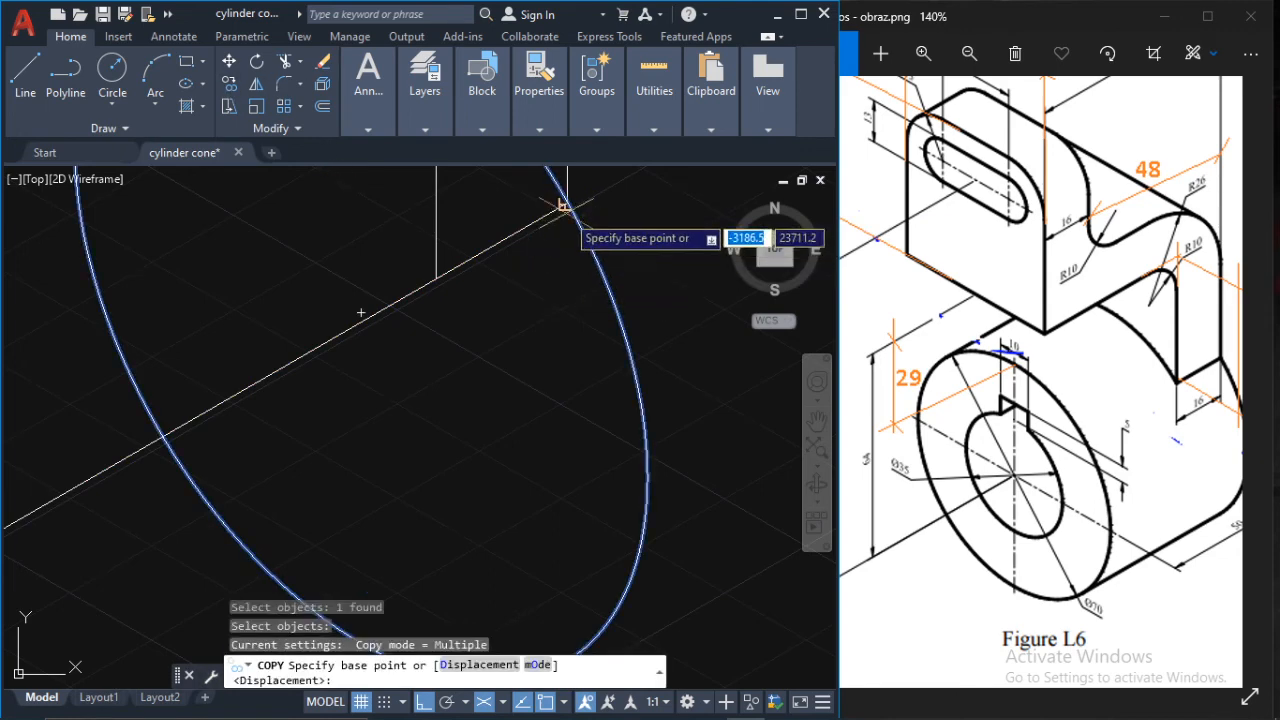
scroll(552, 185, up, 1)
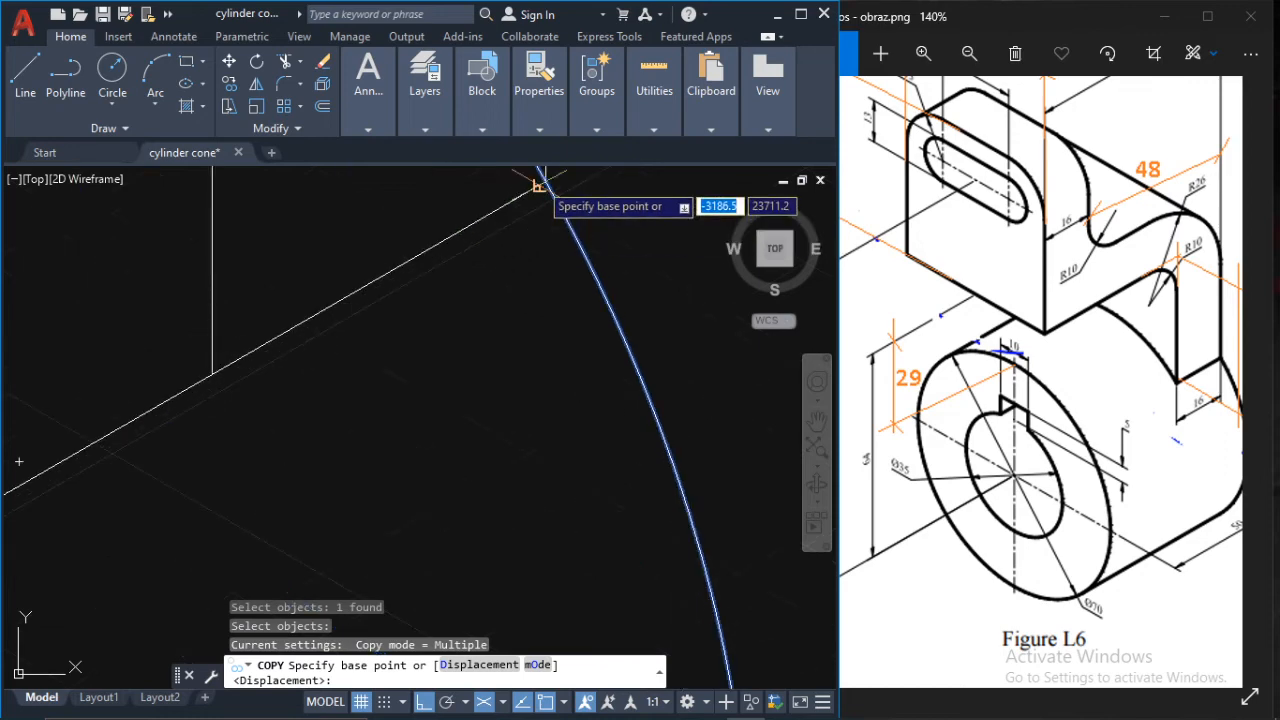
scroll(556, 183, up, 1)
click(566, 183)
scroll(458, 252, down, 1)
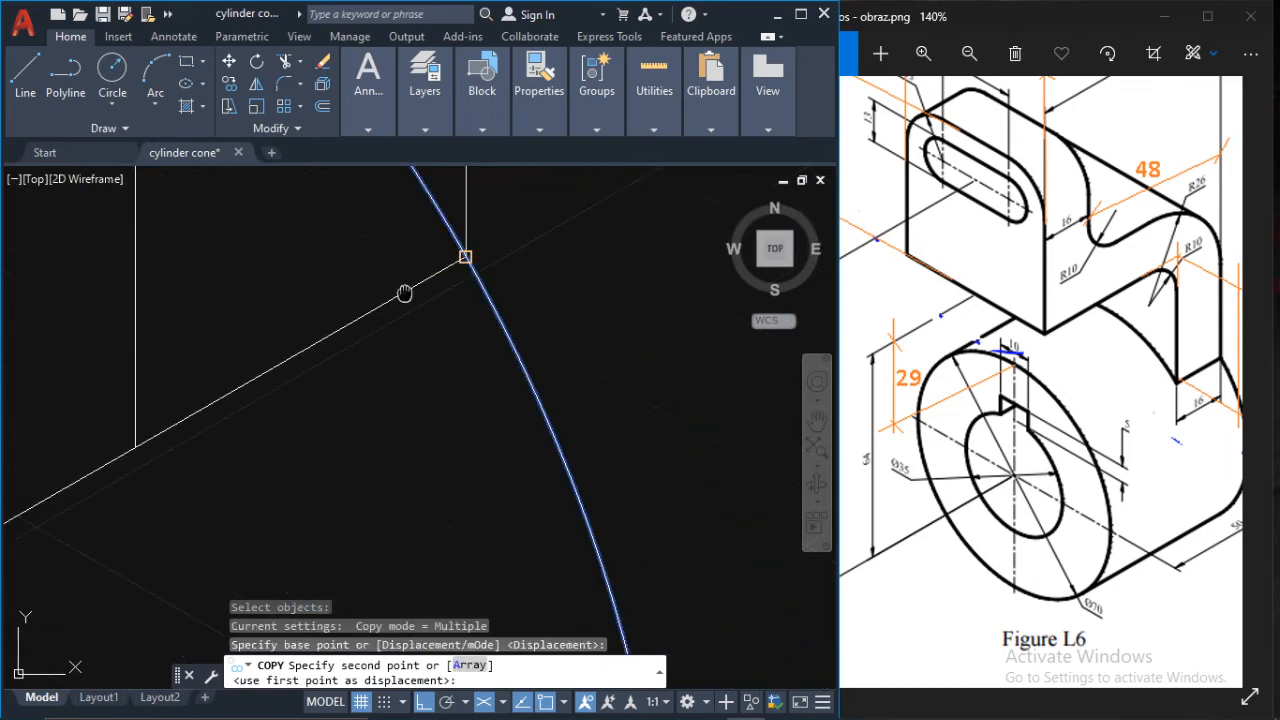
scroll(634, 243, down, 1)
click(366, 400)
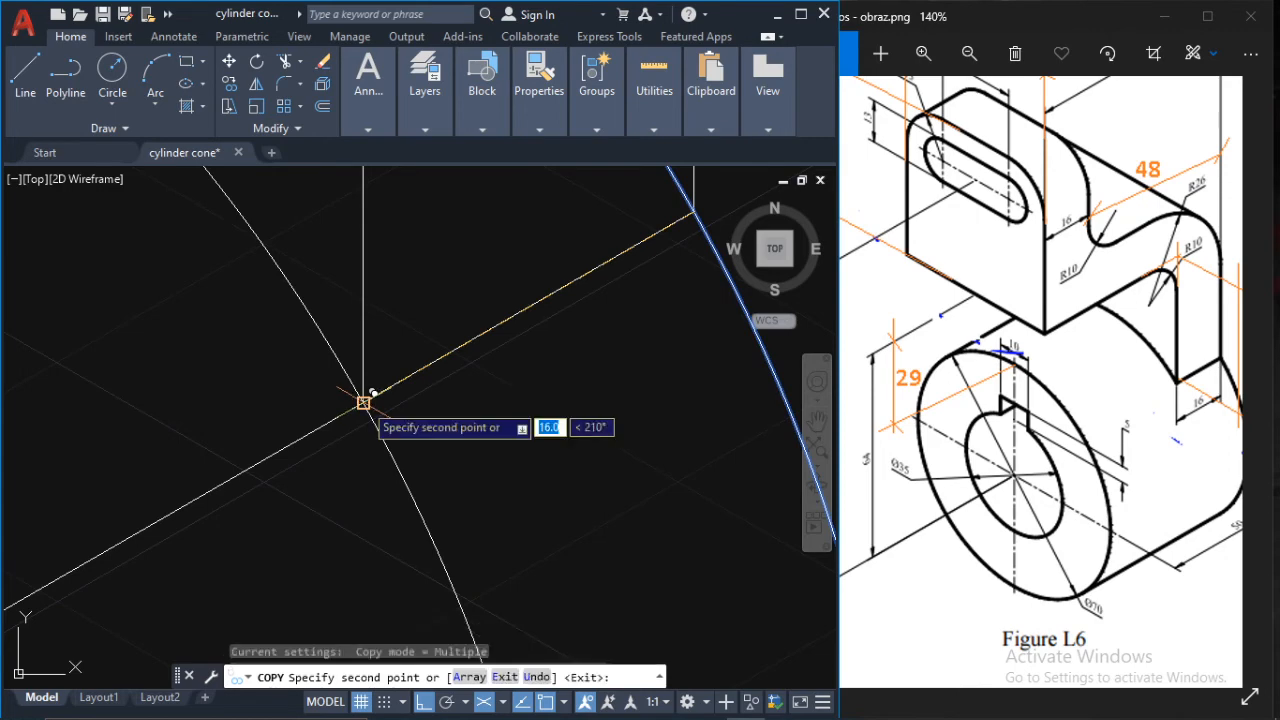
scroll(480, 380, down, 3)
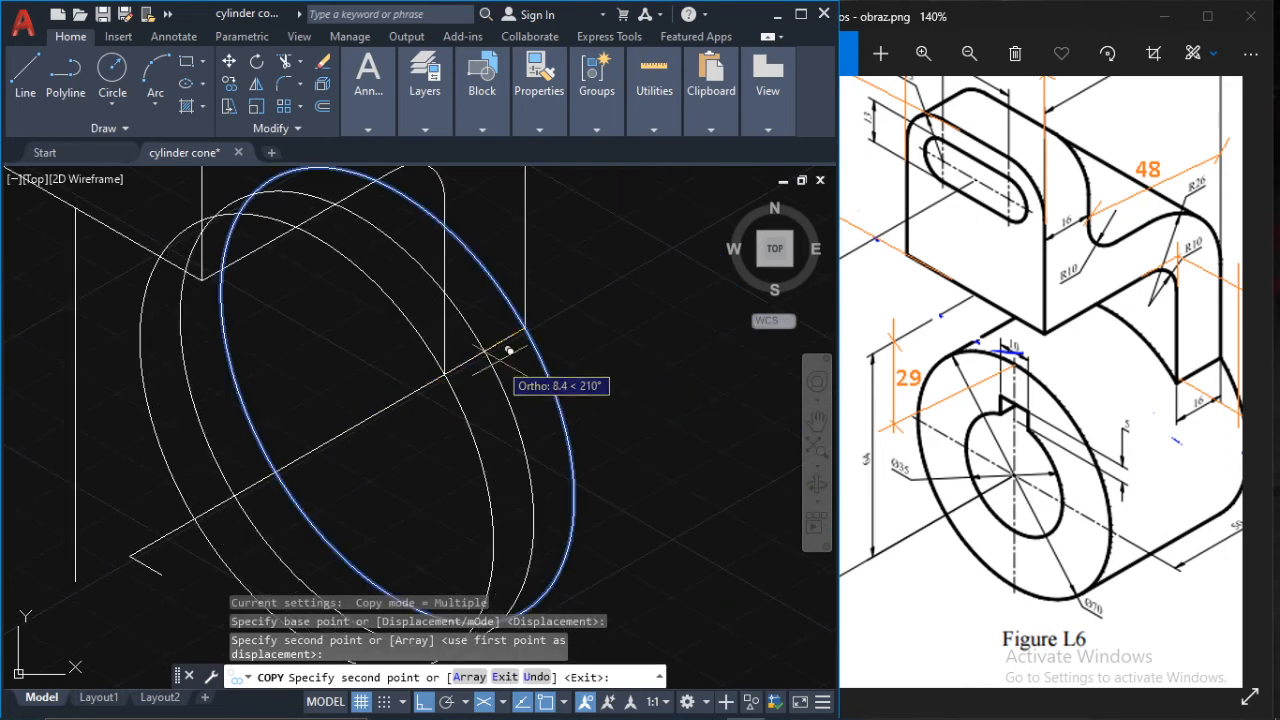
click(557, 369)
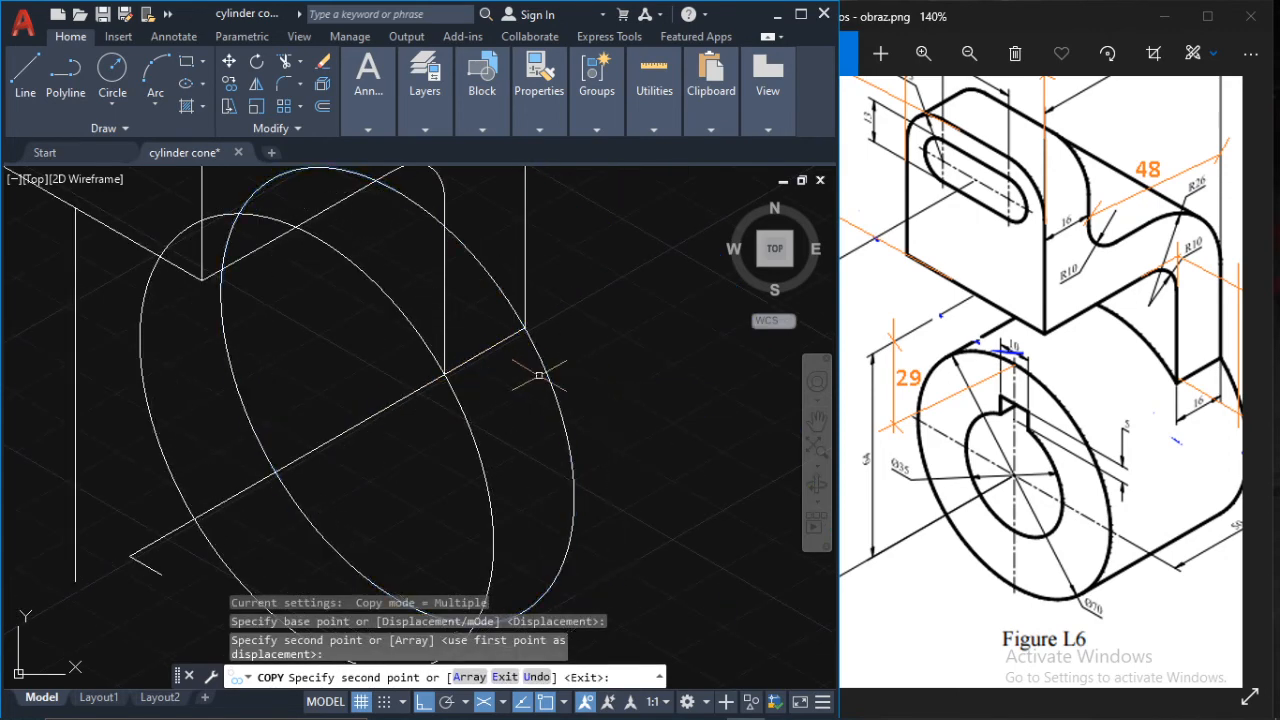
key(Escape)
- Check the cylinder's length in the reference figure and copy the rear isometric circle 50 forward along the 210° direction
scroll(652, 391, down, 2)
middle_drag(652, 391, 529, 366)
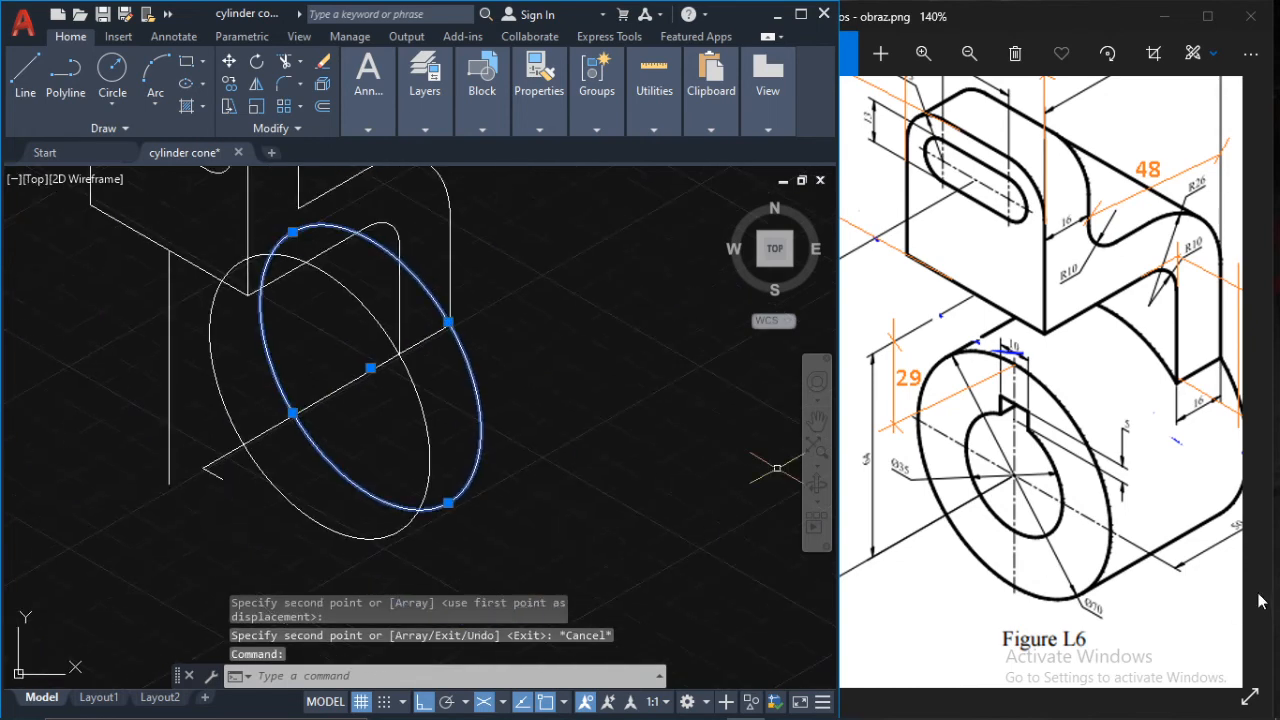
drag(1182, 534, 1058, 515)
scroll(1120, 455, up, 4)
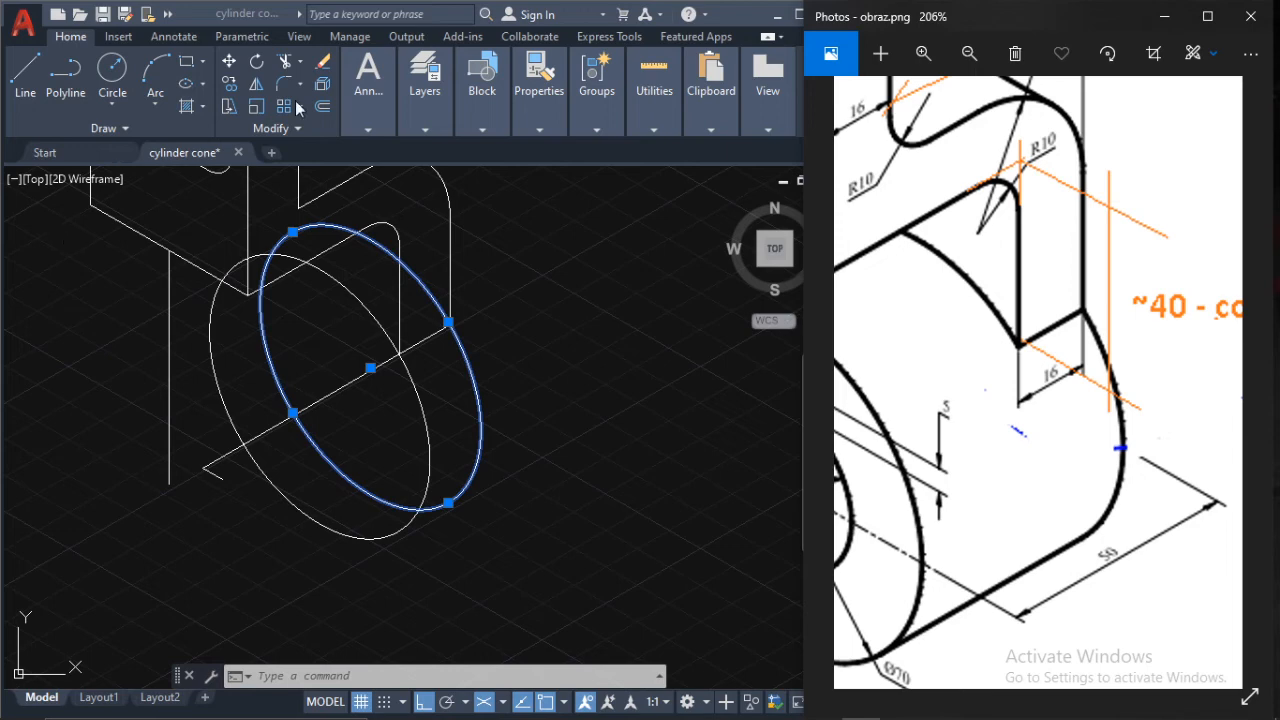
click(230, 89)
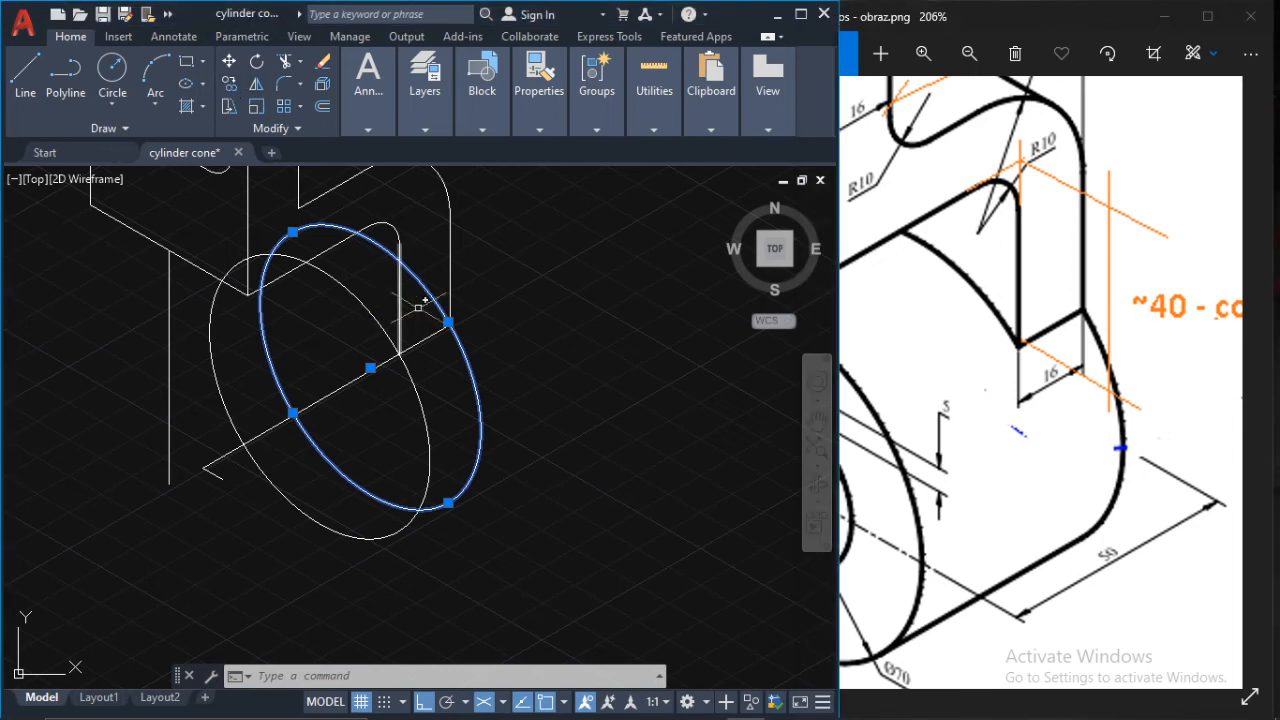
scroll(449, 325, up, 4)
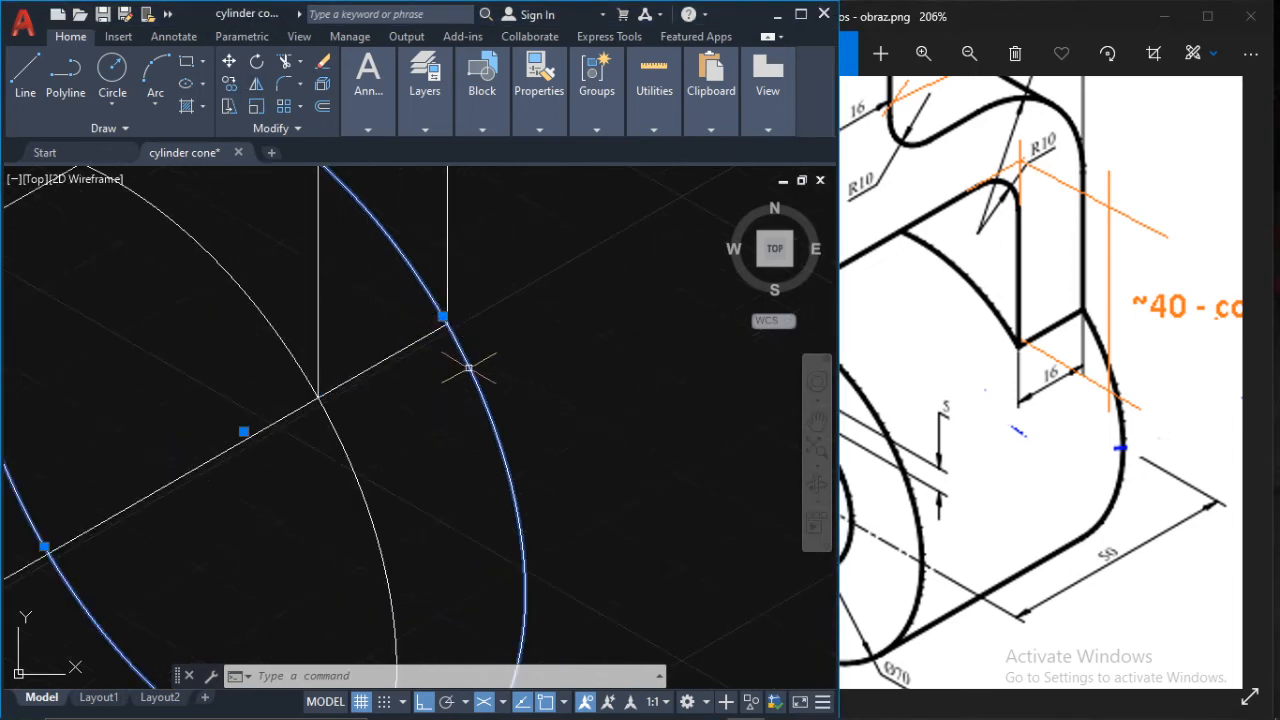
text(co)
key(Return)
scroll(440, 330, up, 3)
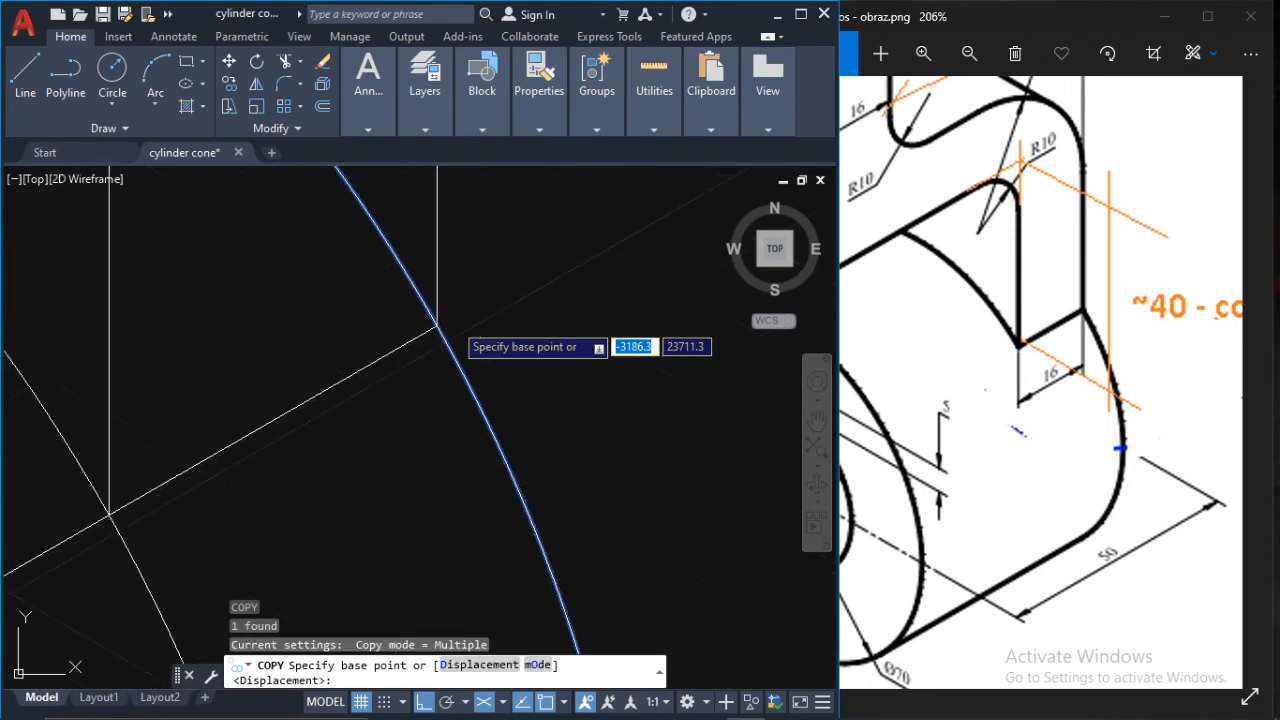
scroll(435, 336, up, 3)
click(357, 350)
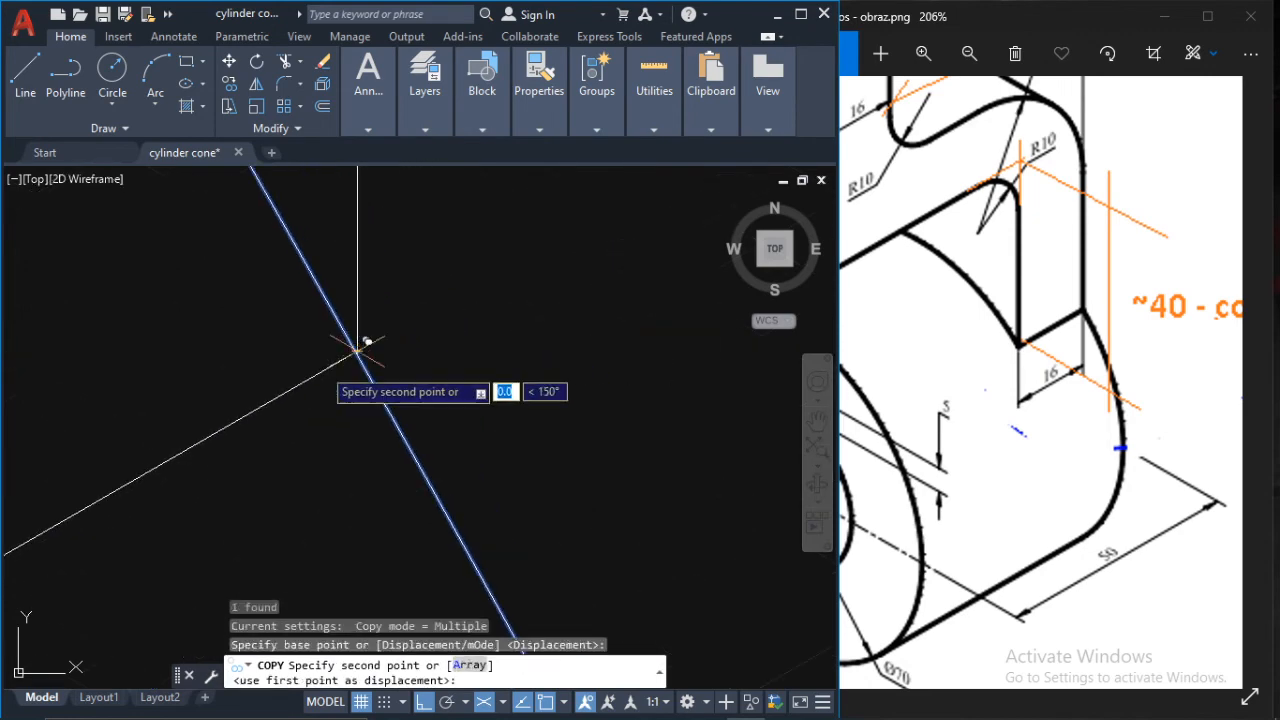
scroll(292, 388, down, 5)
scroll(305, 382, down, 6)
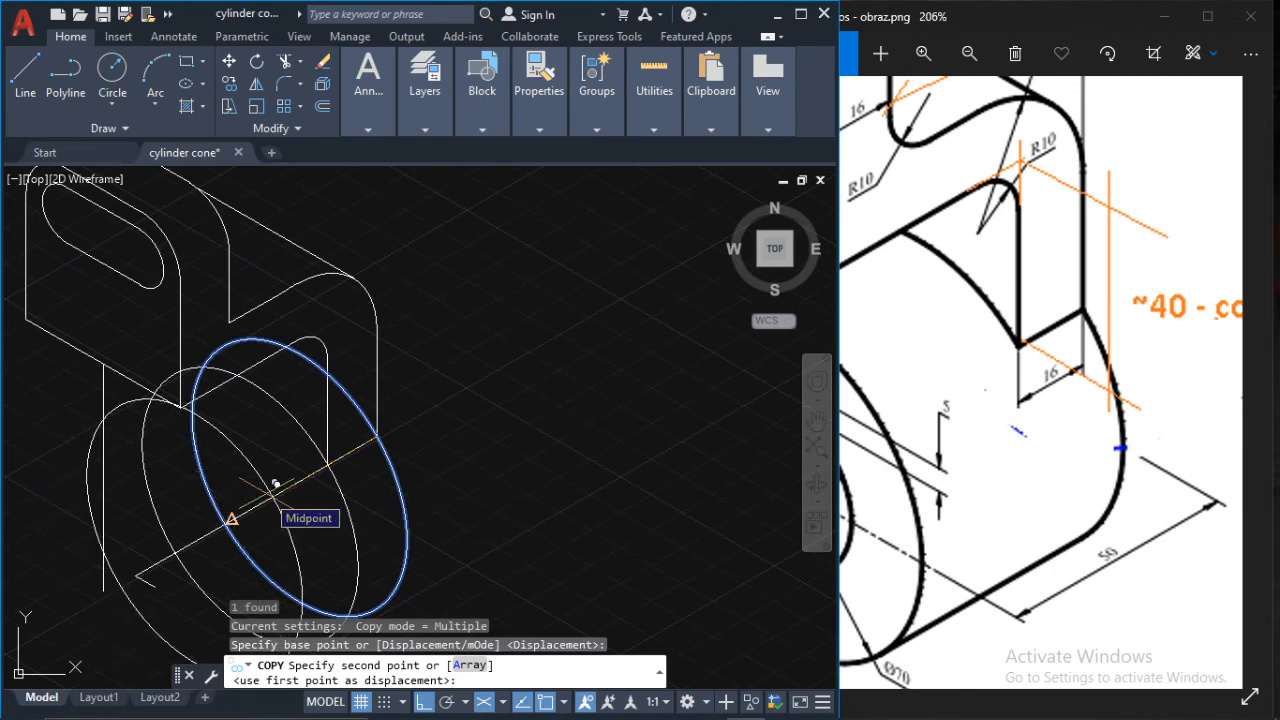
text(50)
key(Return)
key(Escape)
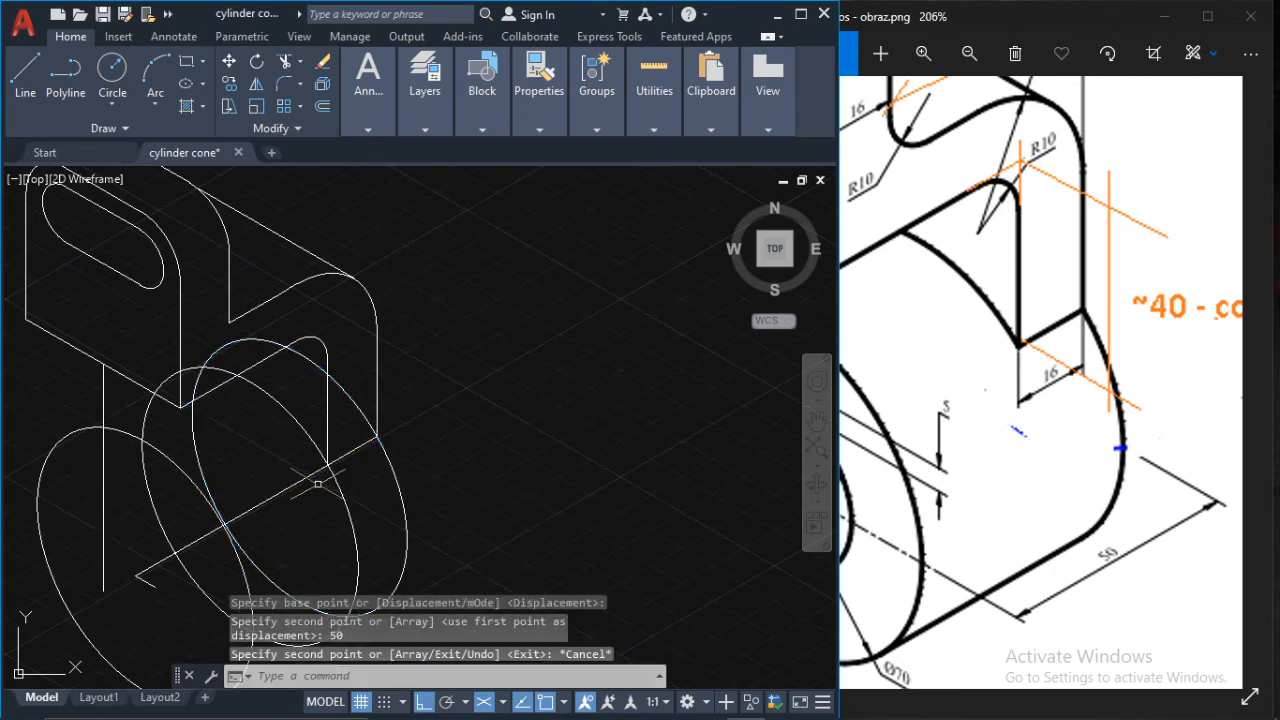
scroll(326, 421, down, 2)
scroll(270, 445, up, 3)
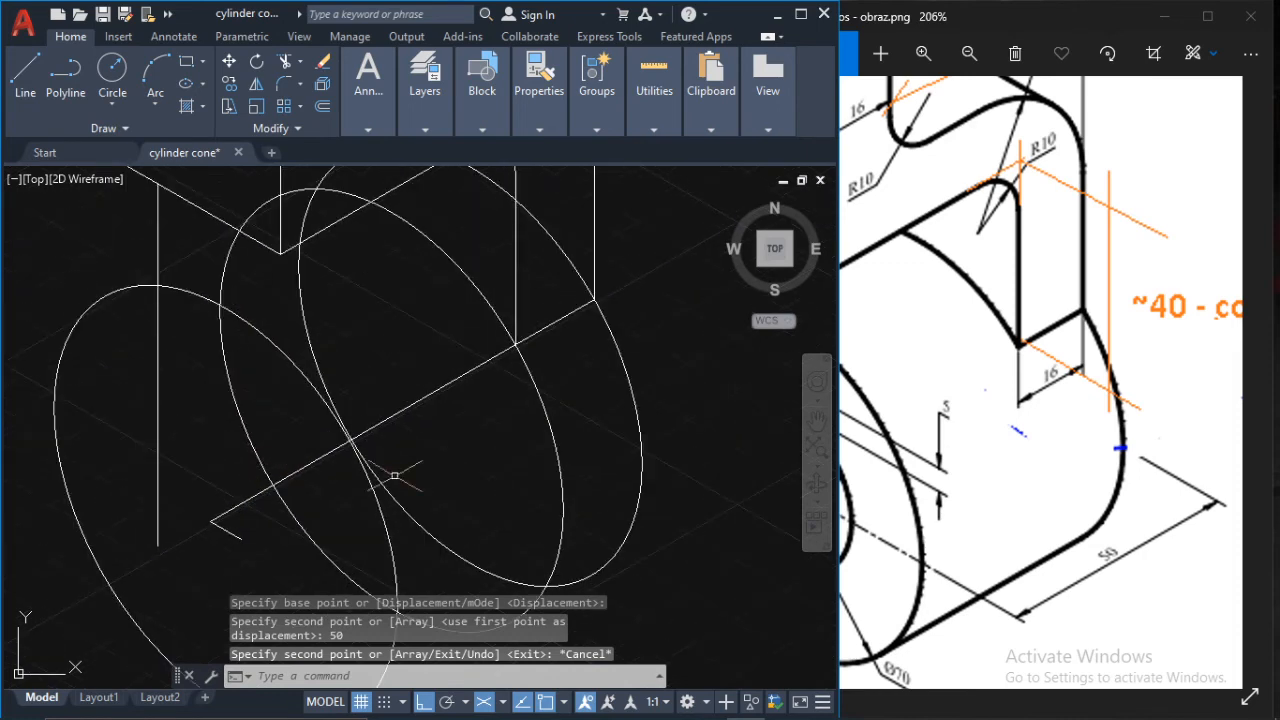
- Delete the sloped guide line and the short stub at its lower end
click(438, 392)
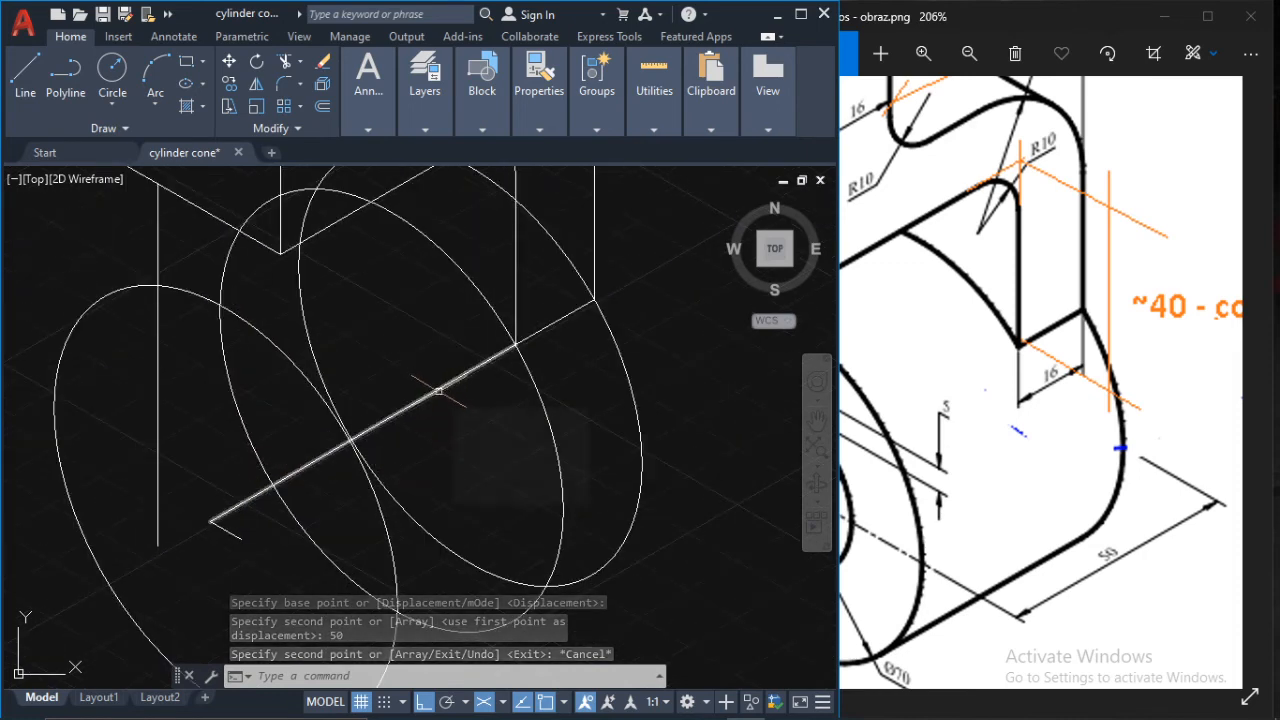
click(231, 532)
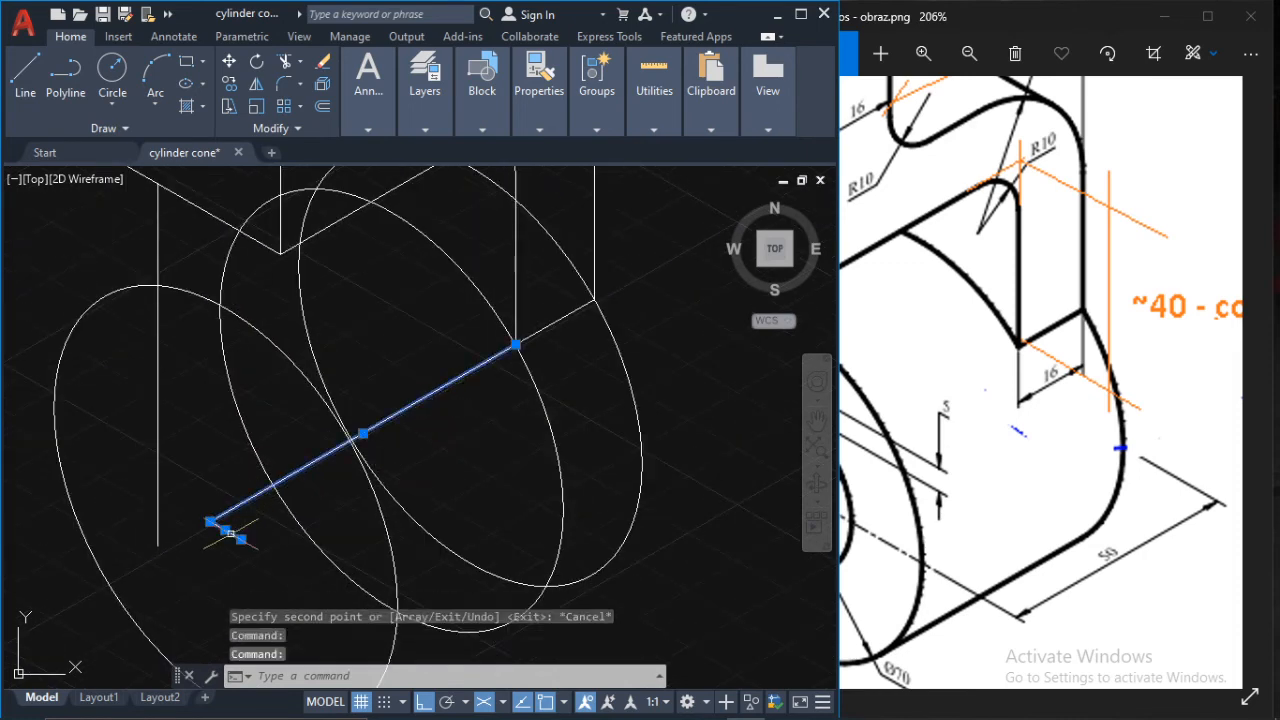
key(Delete)
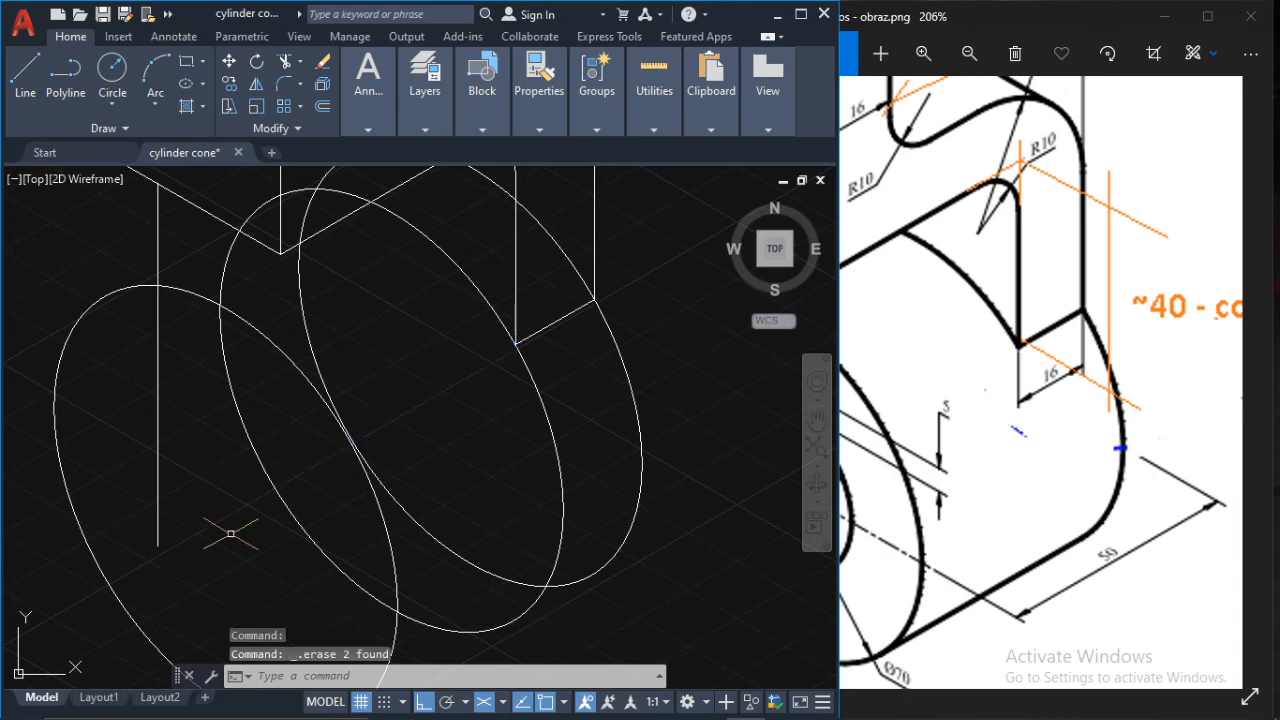
- Delete the remaining vertical guide line that crosses the front isometric circle
click(158, 369)
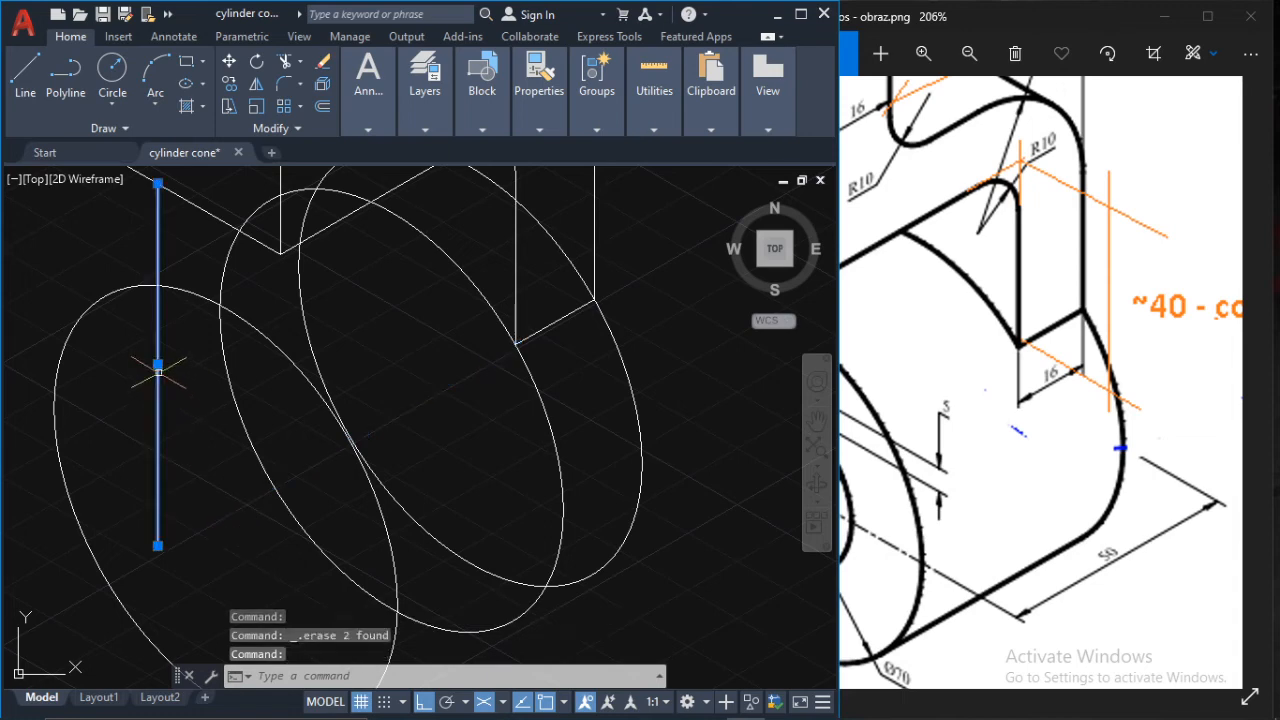
key(Delete)
scroll(334, 357, down, 4)
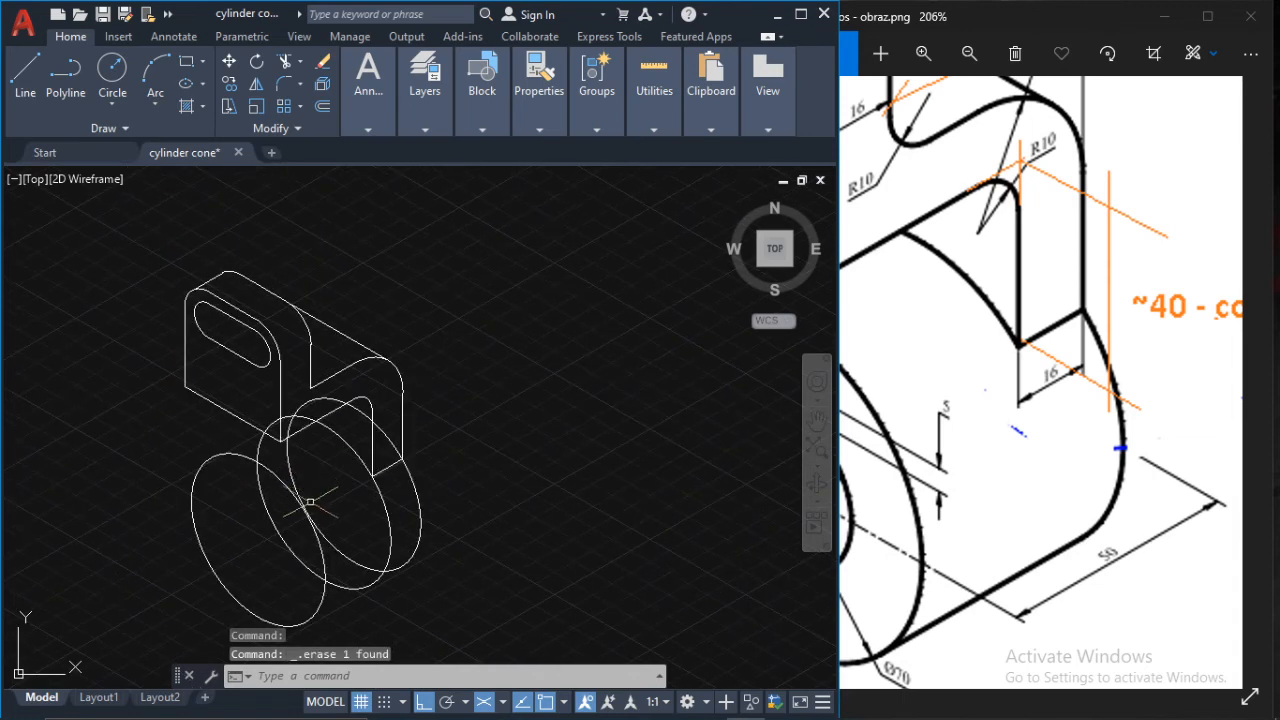
scroll(320, 508, up, 4)
scroll(325, 461, down, 2)
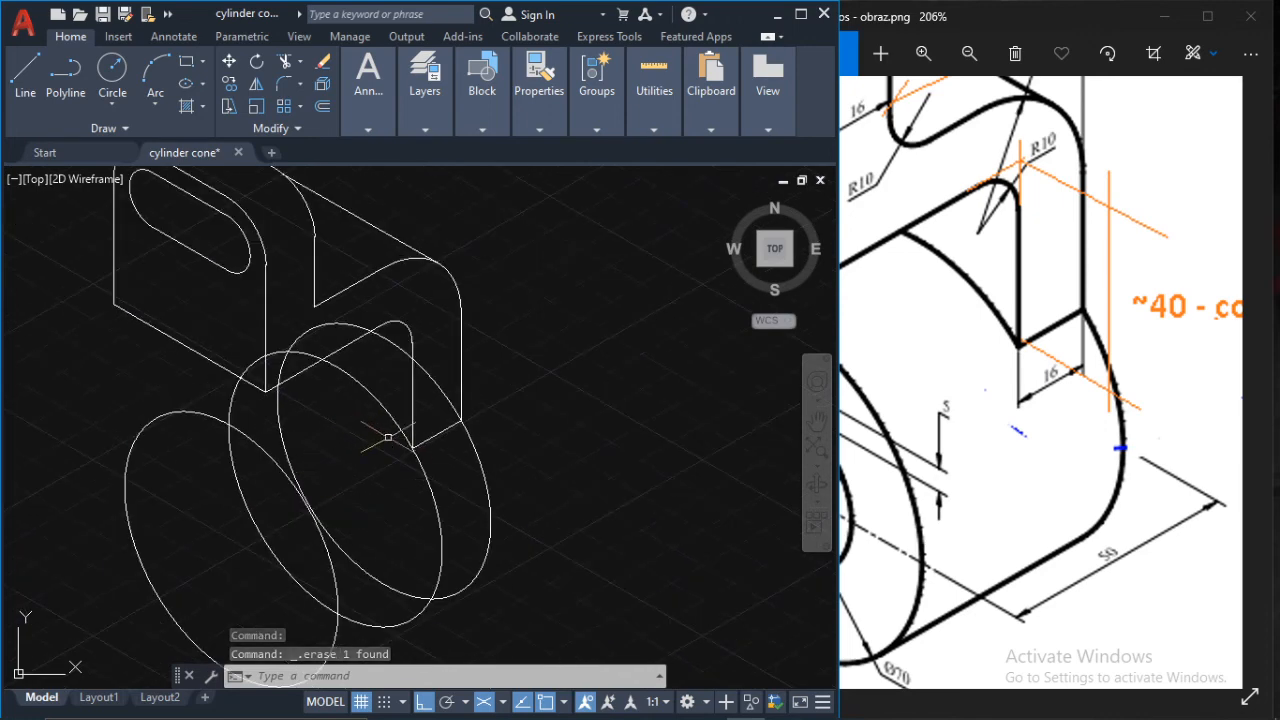
- Draw the cylinder's upper tangent edge from the front isometric circle's upper quadrant to the matching quadrant of the middle circle
middle_drag(397, 480, 391, 429)
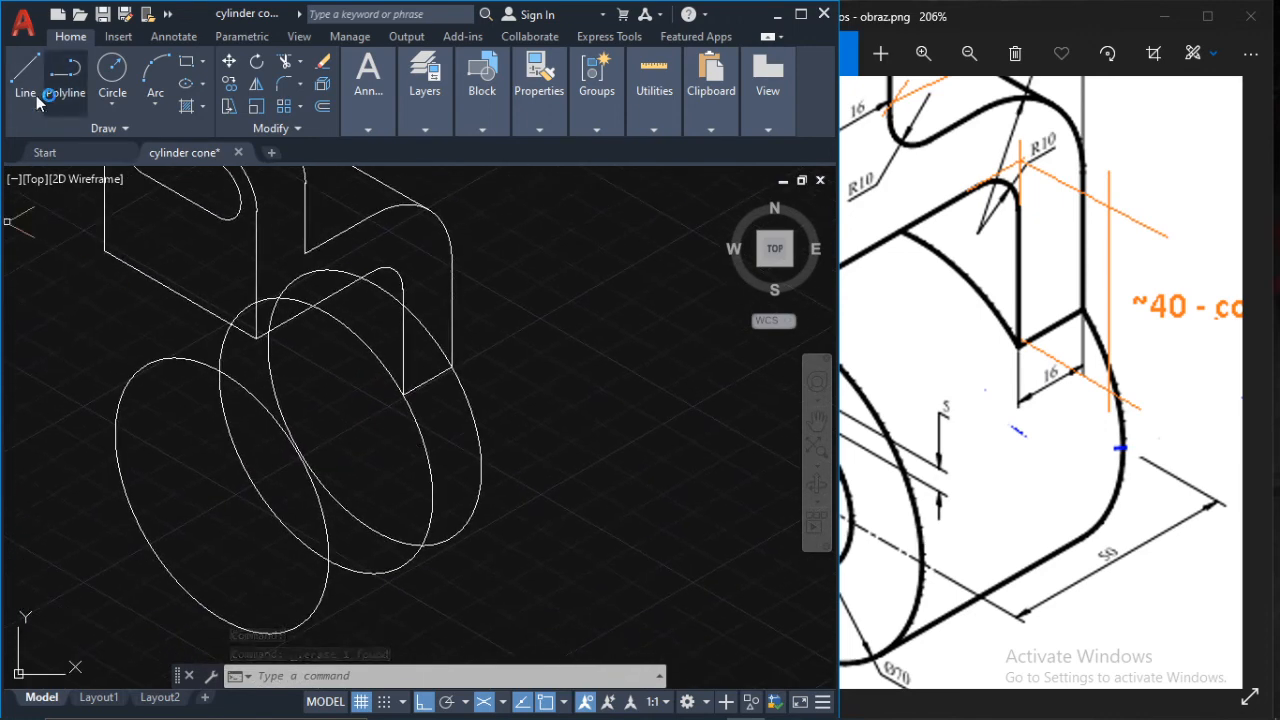
scroll(1020, 360, down, 5)
click(1018, 355)
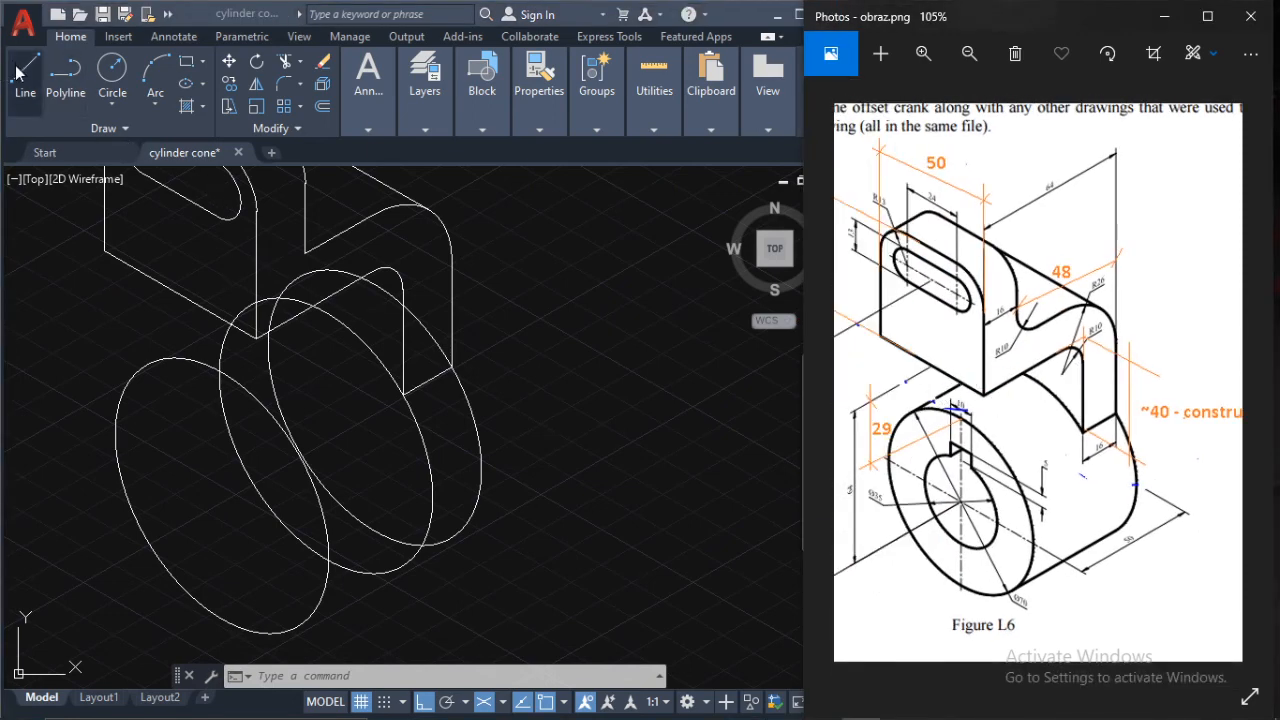
click(474, 378)
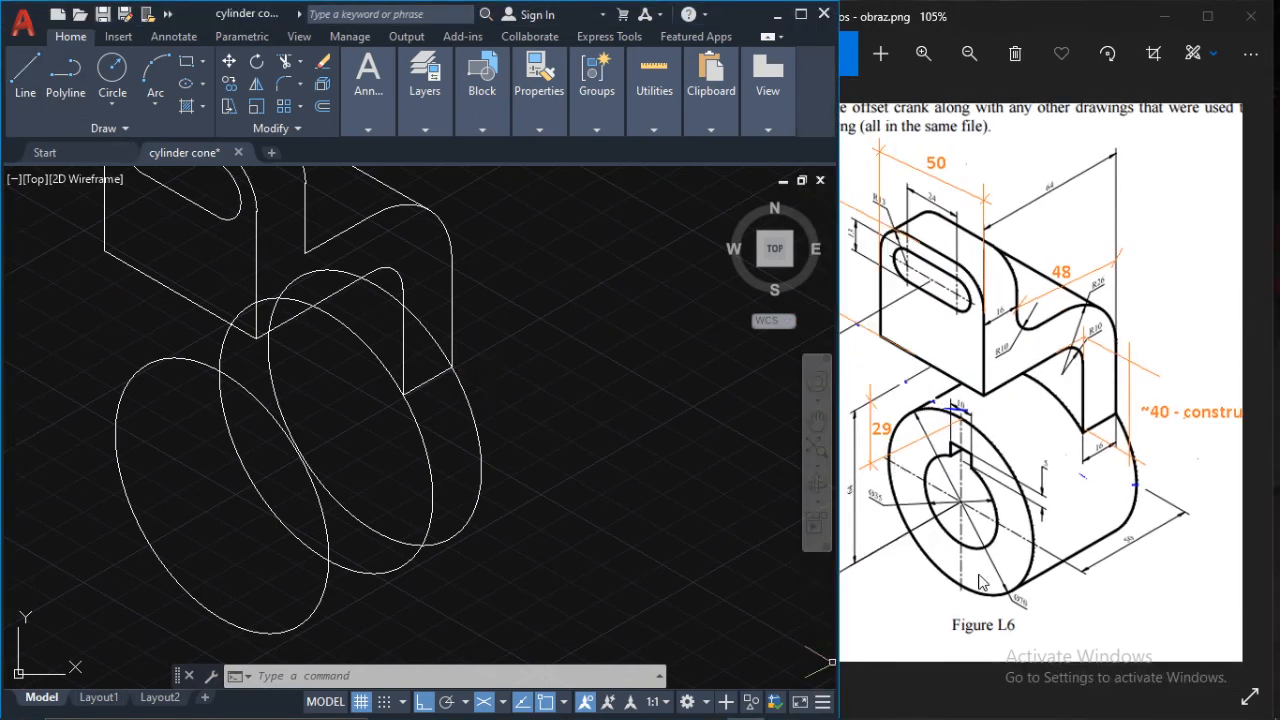
click(25, 75)
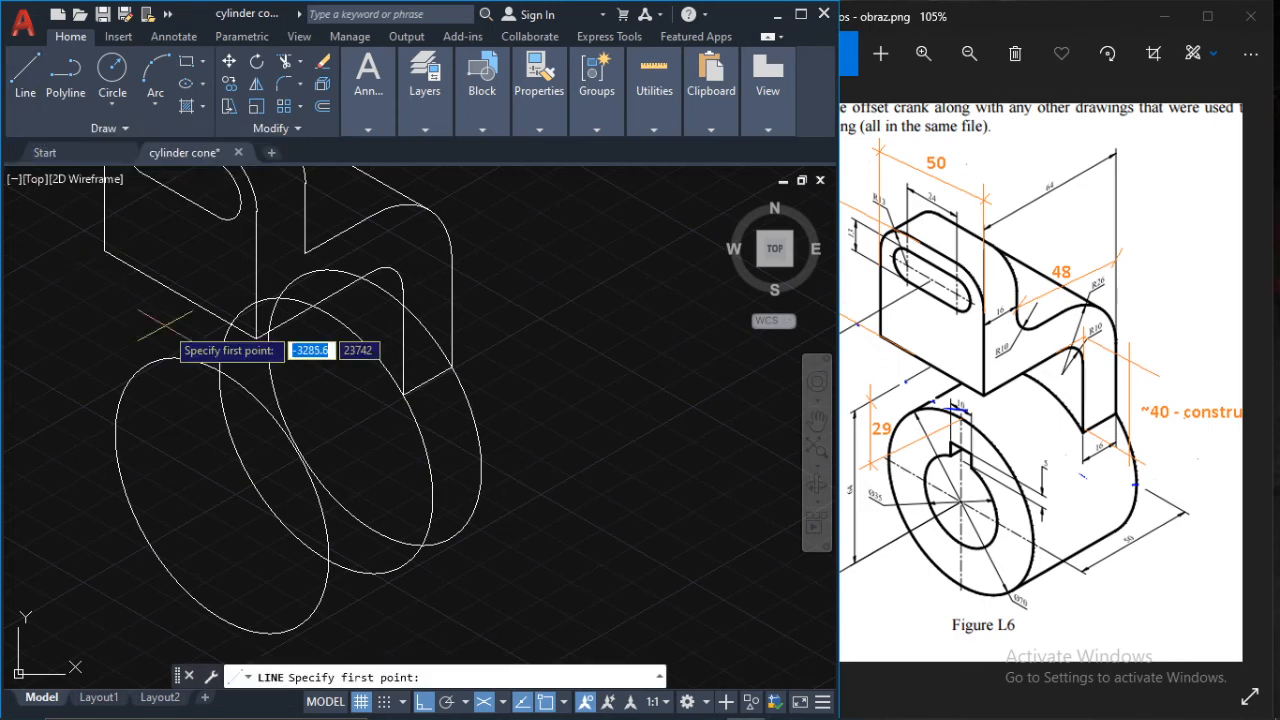
scroll(155, 384, up, 4)
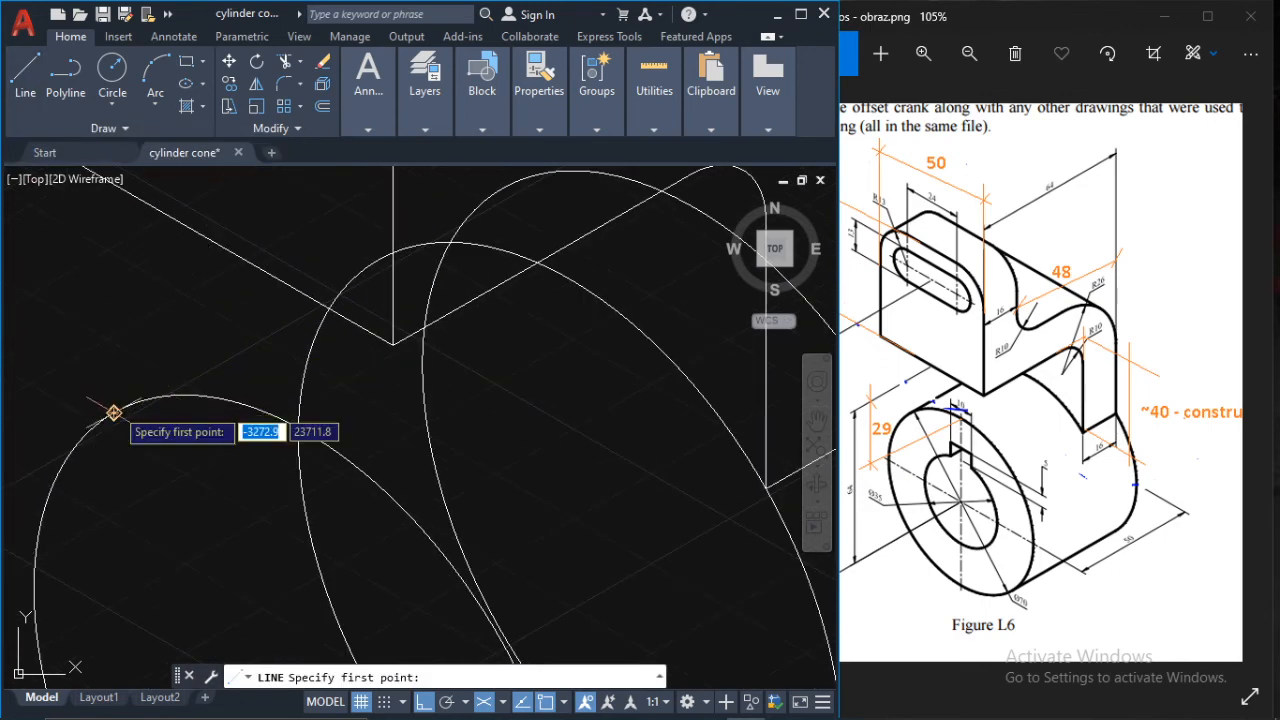
scroll(114, 413, up, 2)
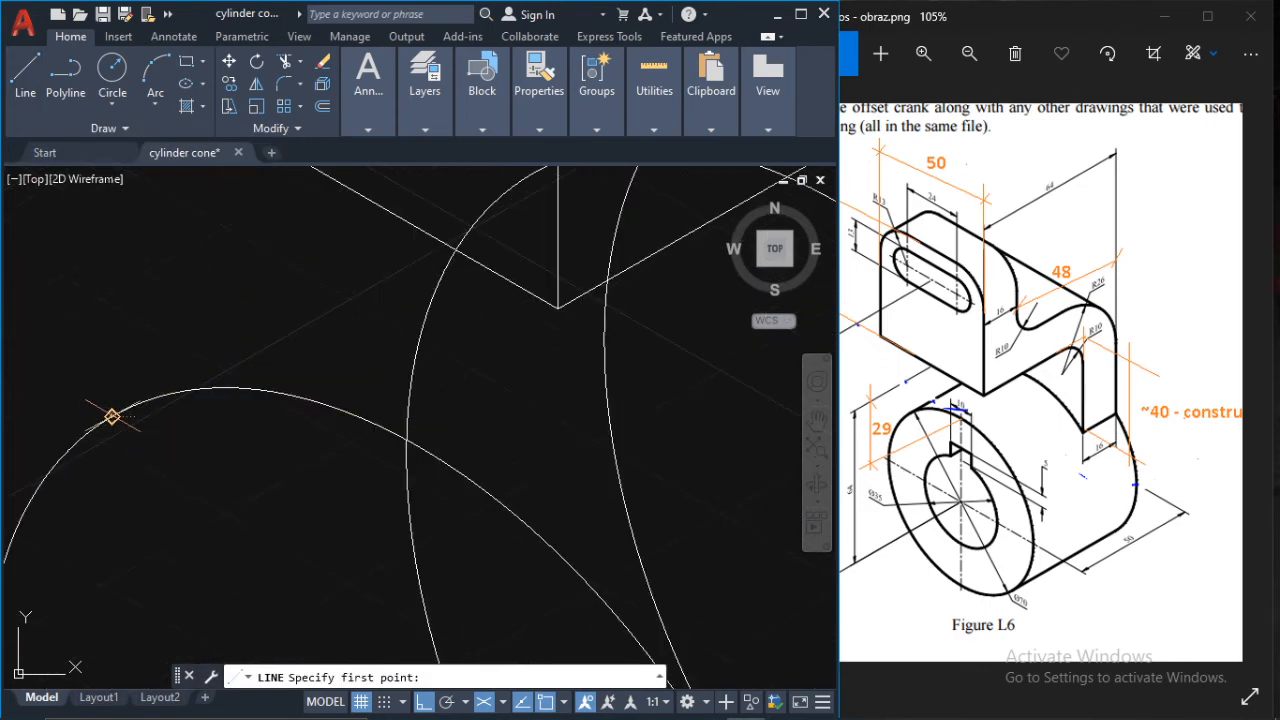
click(112, 416)
scroll(423, 253, down, 2)
middle_drag(423, 253, 358, 367)
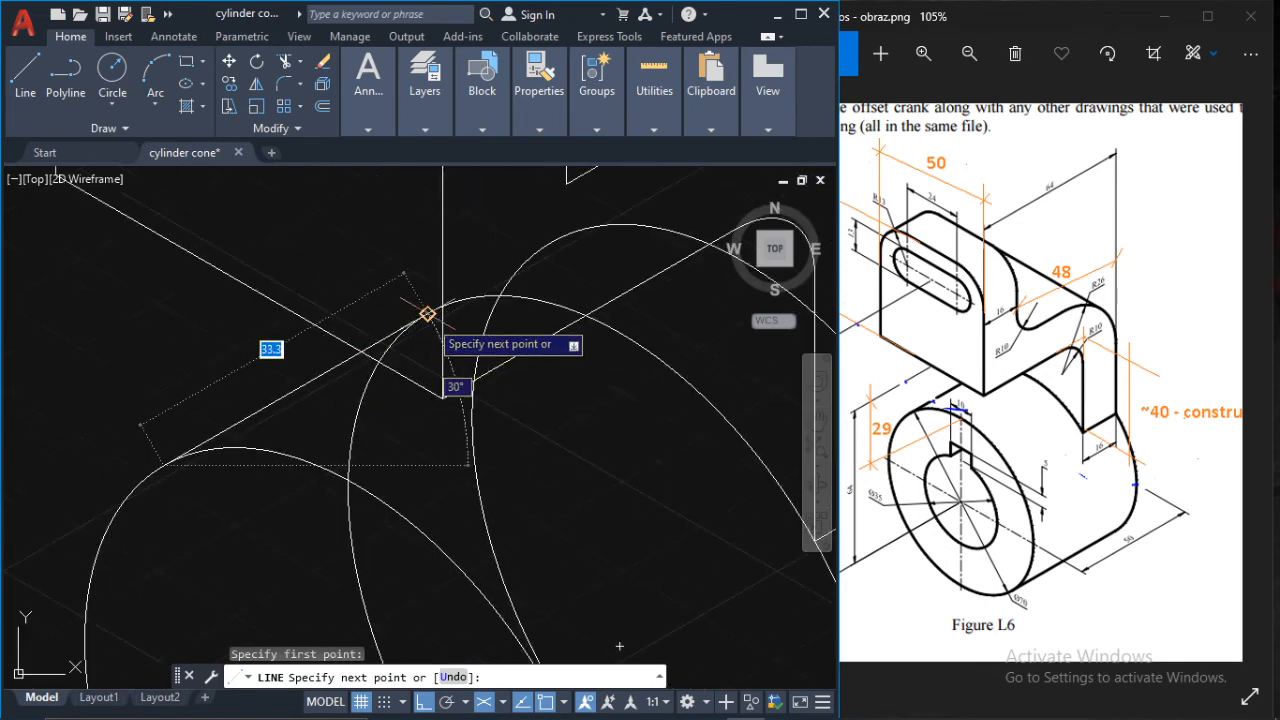
click(427, 314)
scroll(437, 316, down, 2)
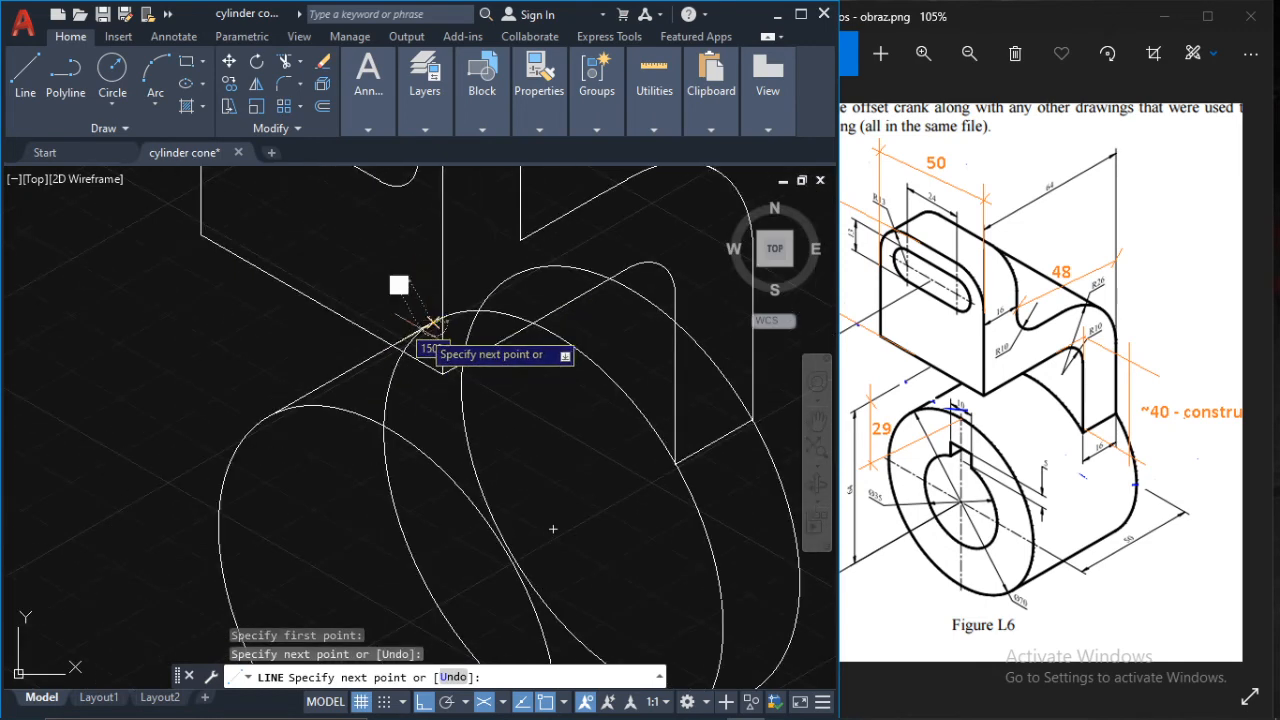
key(Escape)
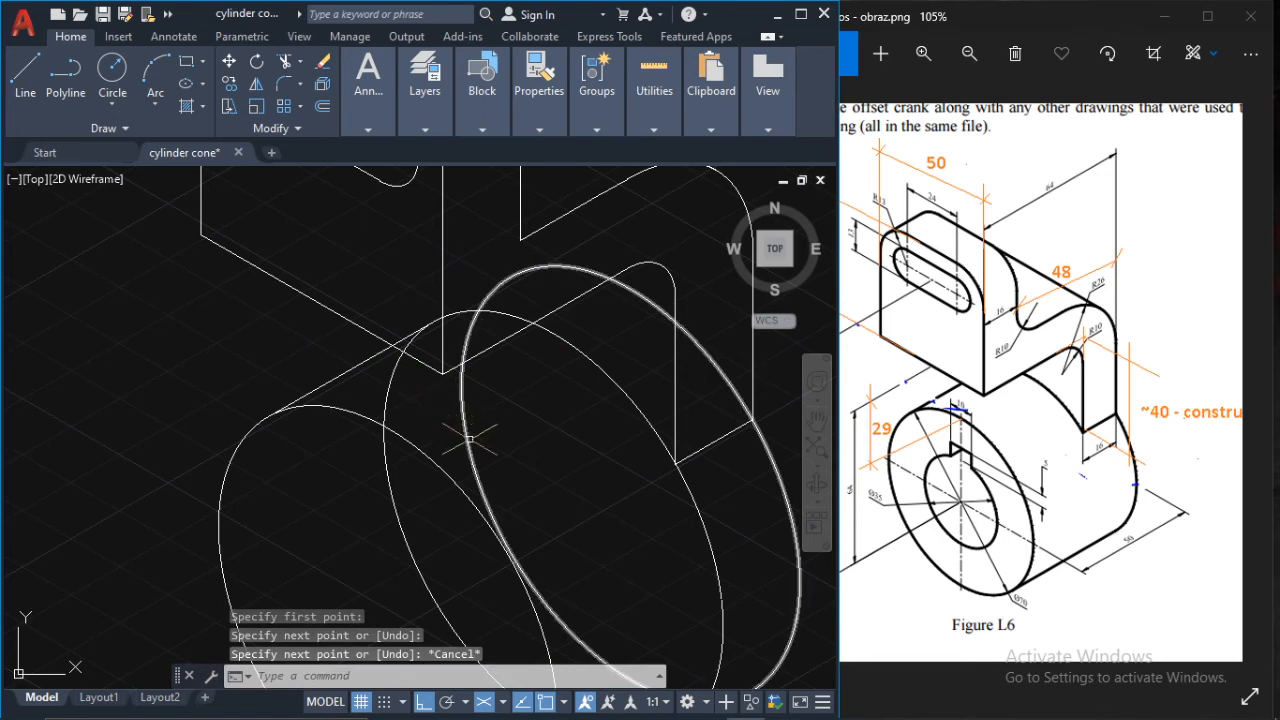
- Draw the cylinder's lower tangent edge from the front isometric circle's lower quadrant to the matching quadrant of the rear circle
key(space)
scroll(466, 443, down, 3)
middle_drag(466, 443, 384, 353)
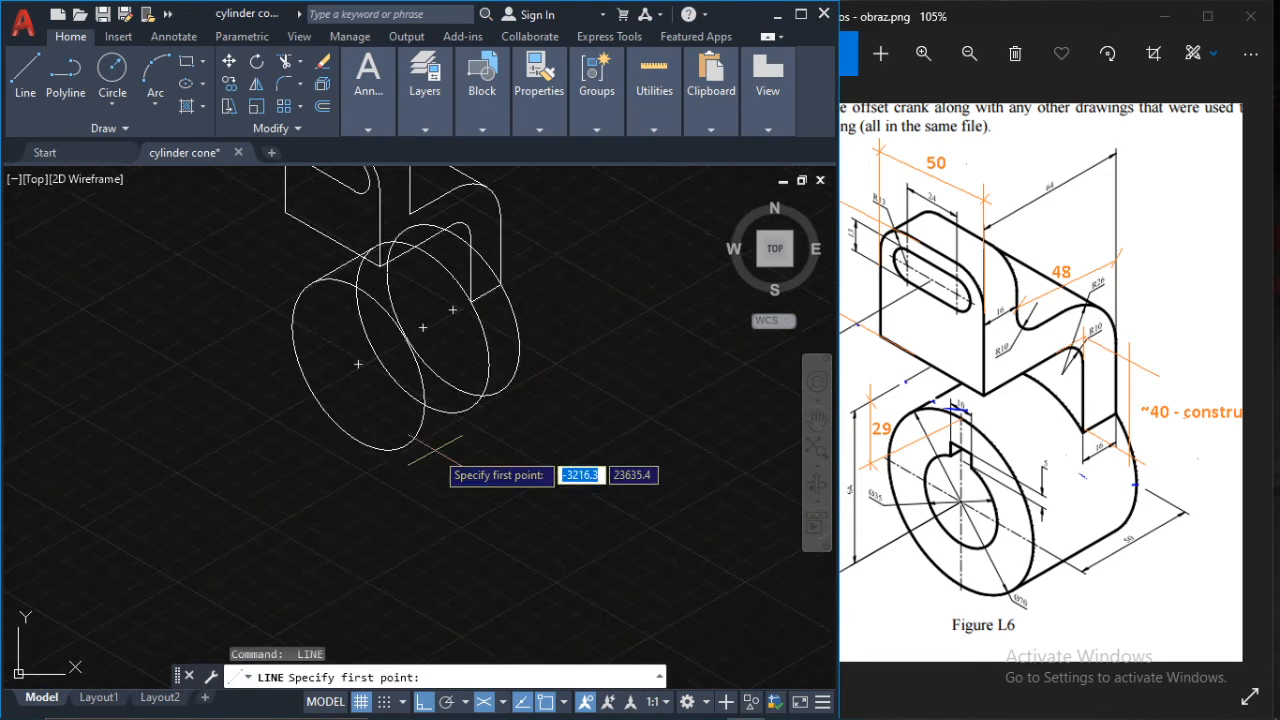
scroll(405, 440, up, 5)
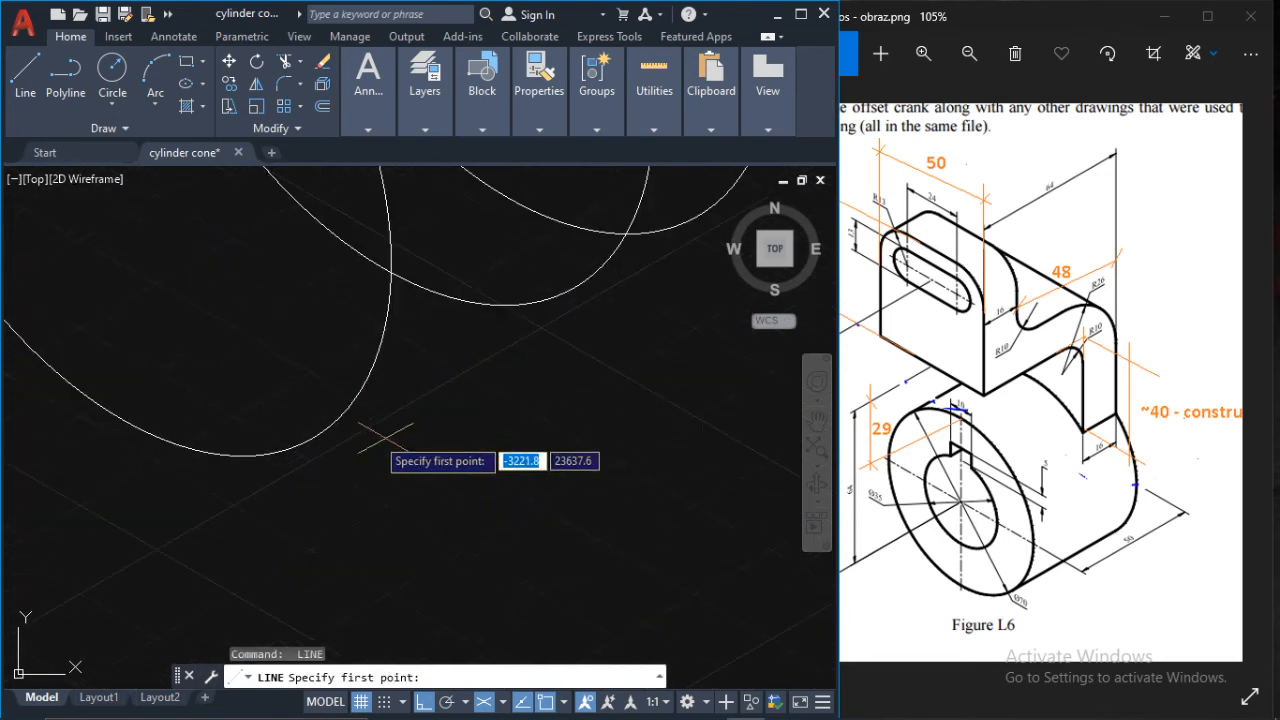
click(312, 438)
scroll(565, 288, up, 3)
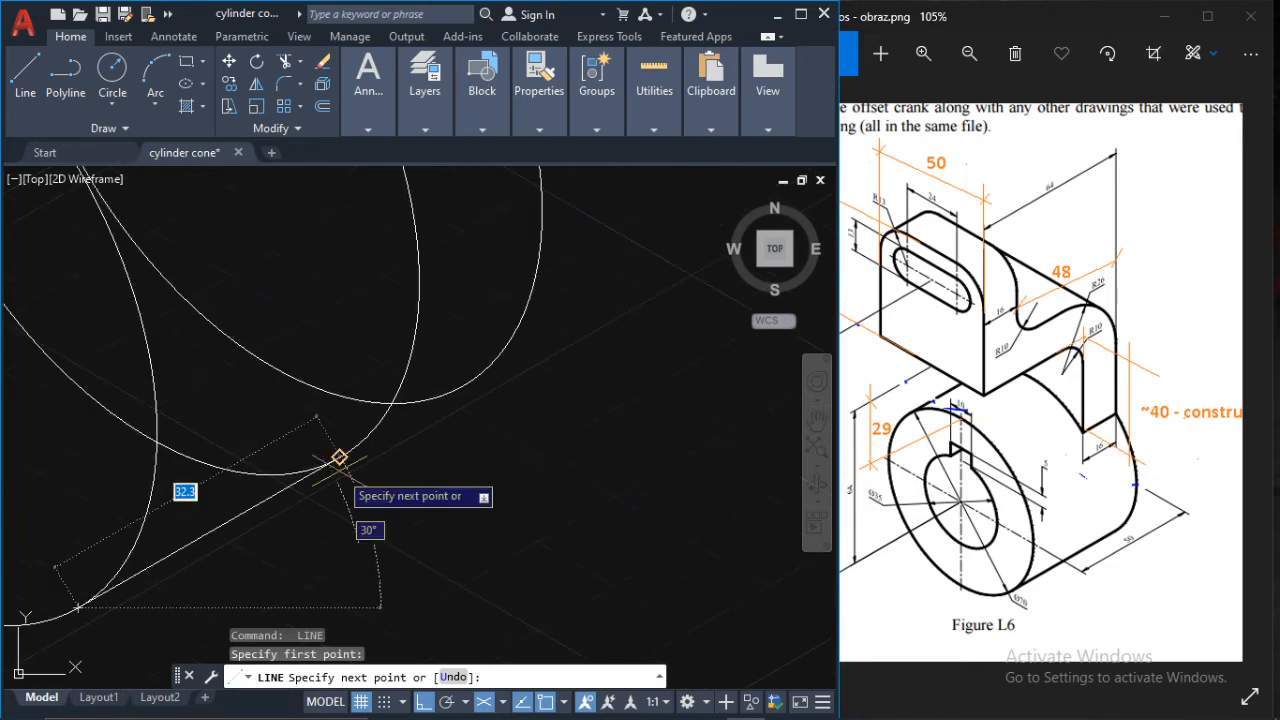
click(464, 383)
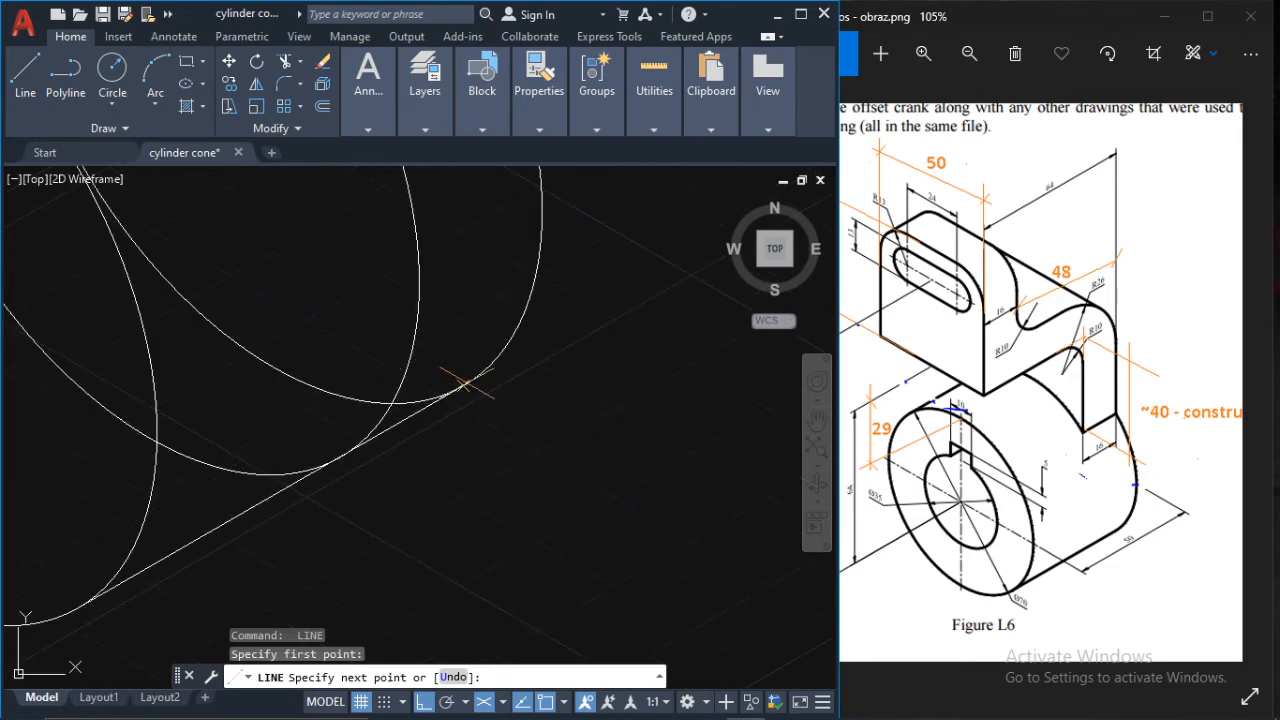
key(Escape)
- Trim the middle and rear circles where they cross the arm and along the cylinder's hidden lower side
scroll(365, 487, down, 2)
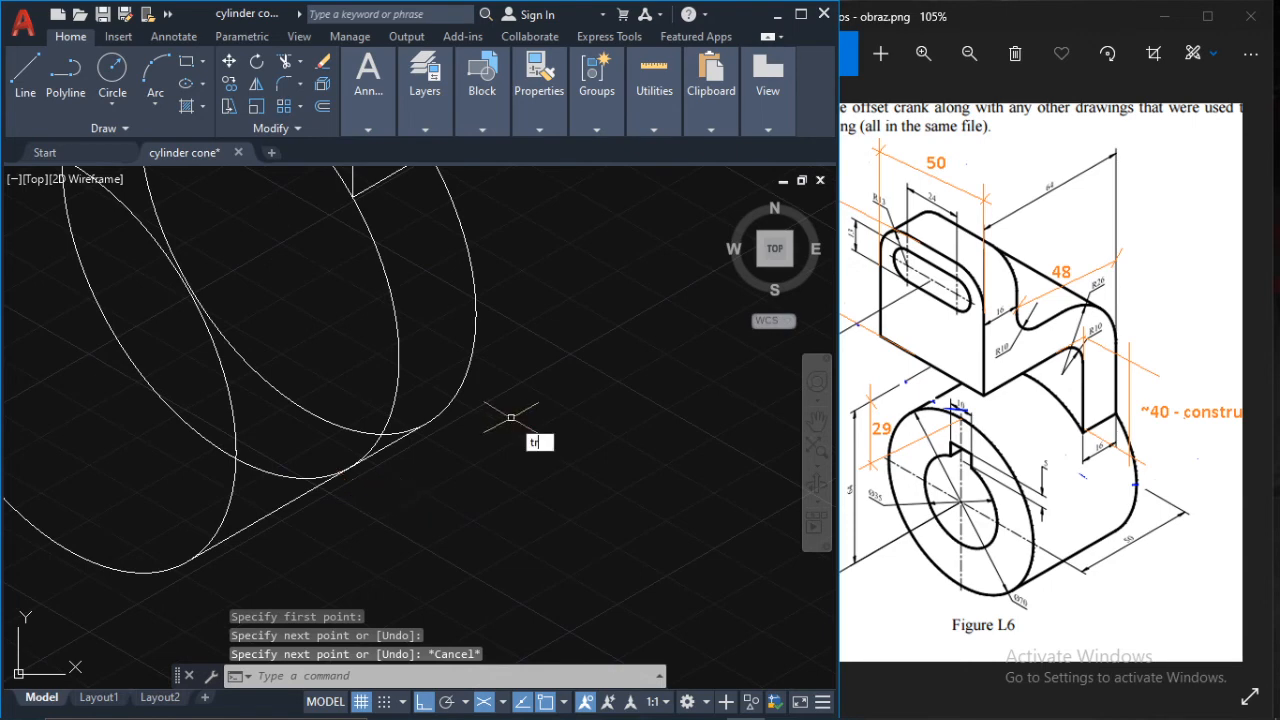
key(Return)
scroll(371, 266, up, 2)
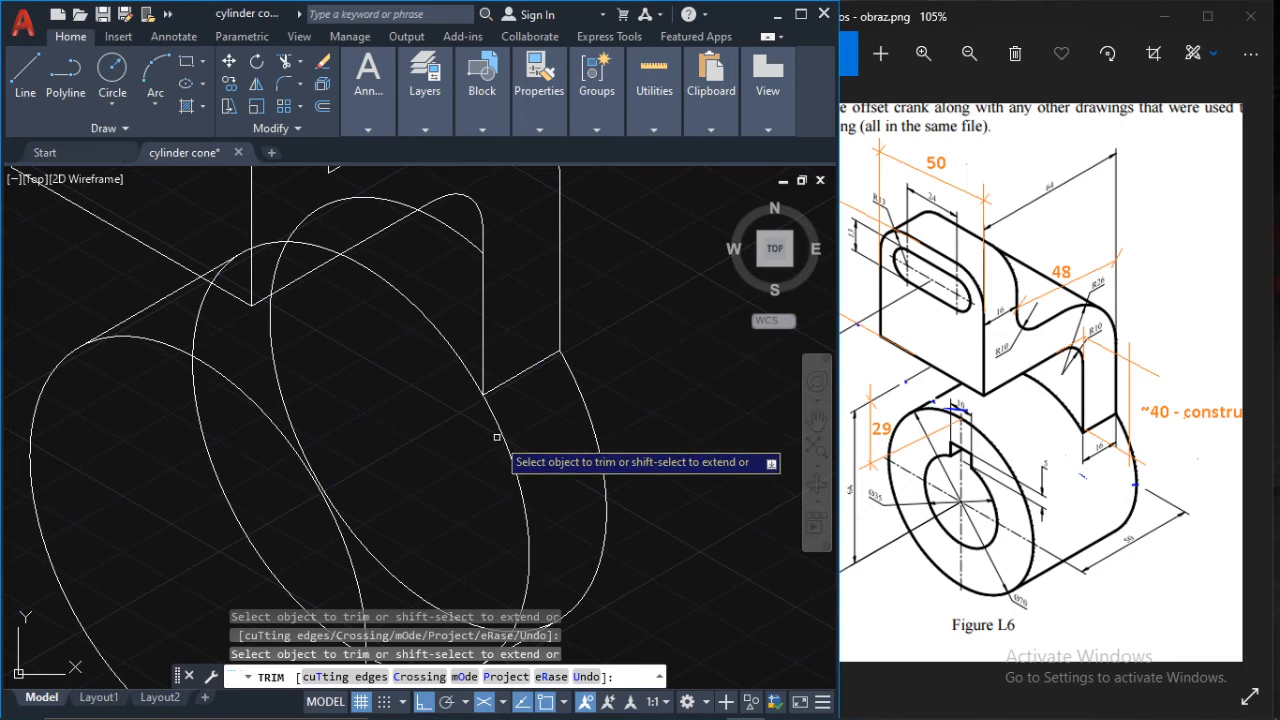
drag(497, 437, 514, 447)
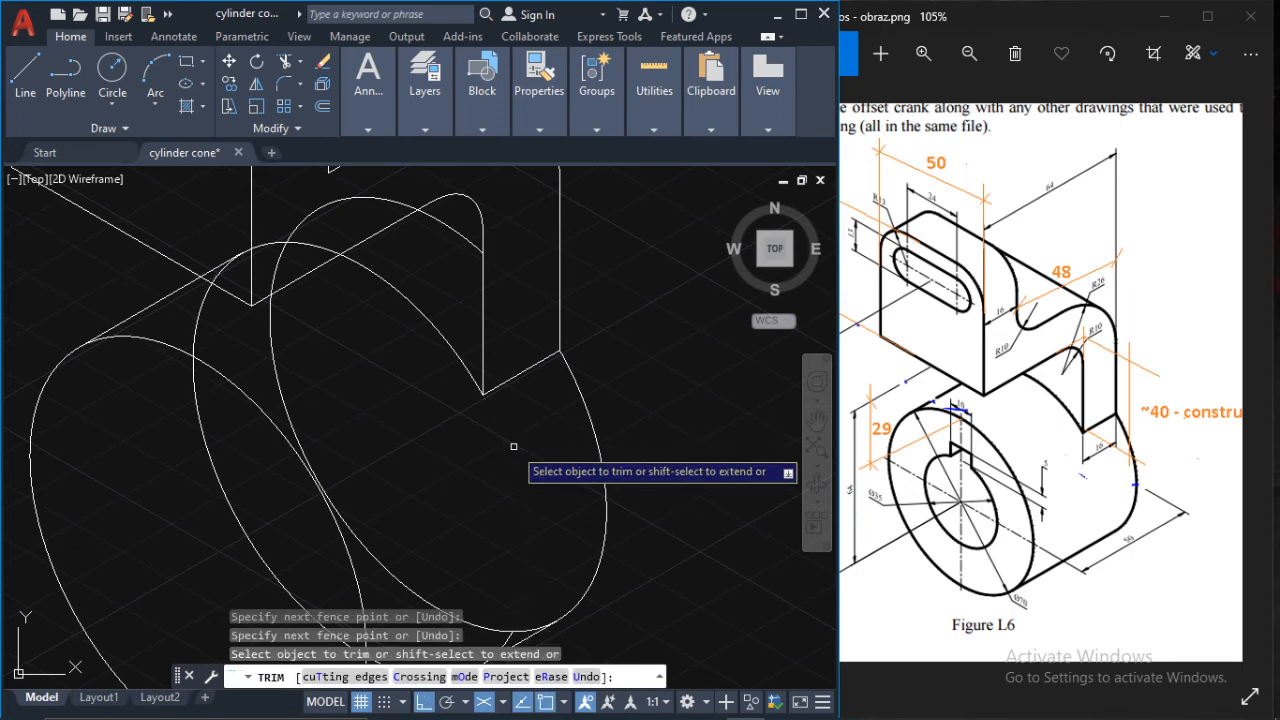
click(309, 243)
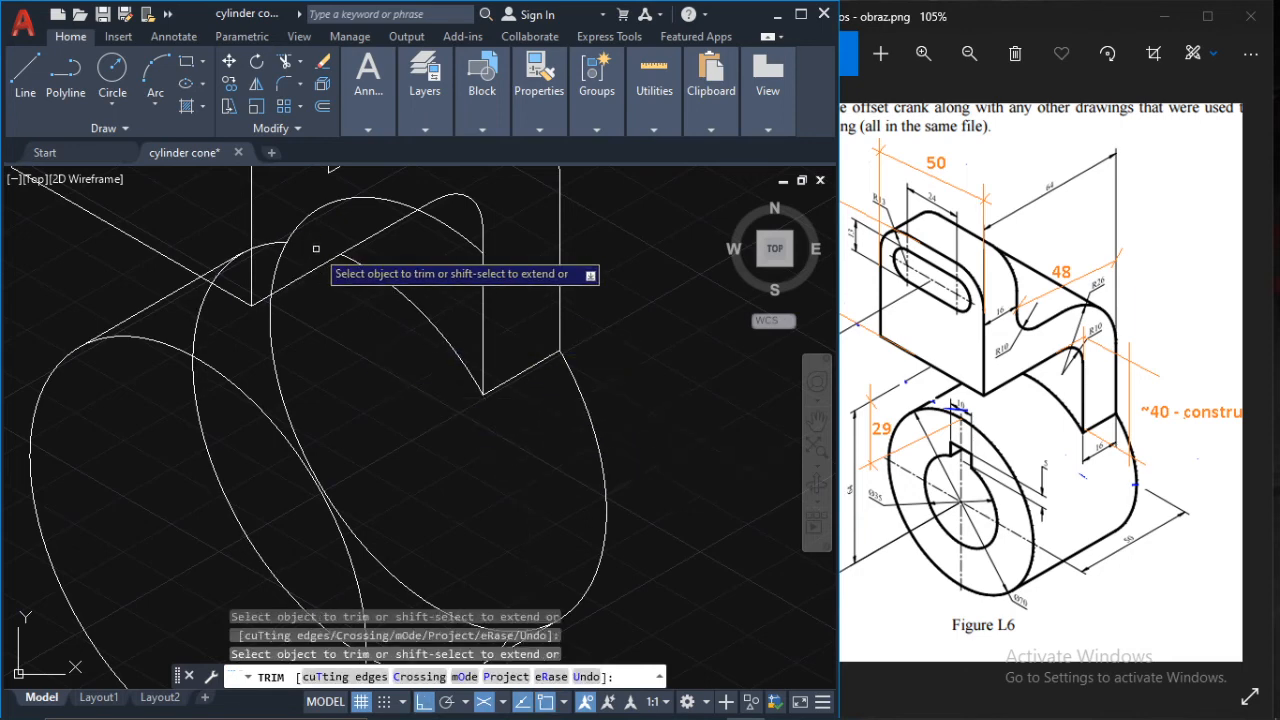
scroll(371, 360, down, 2)
scroll(432, 441, up, 4)
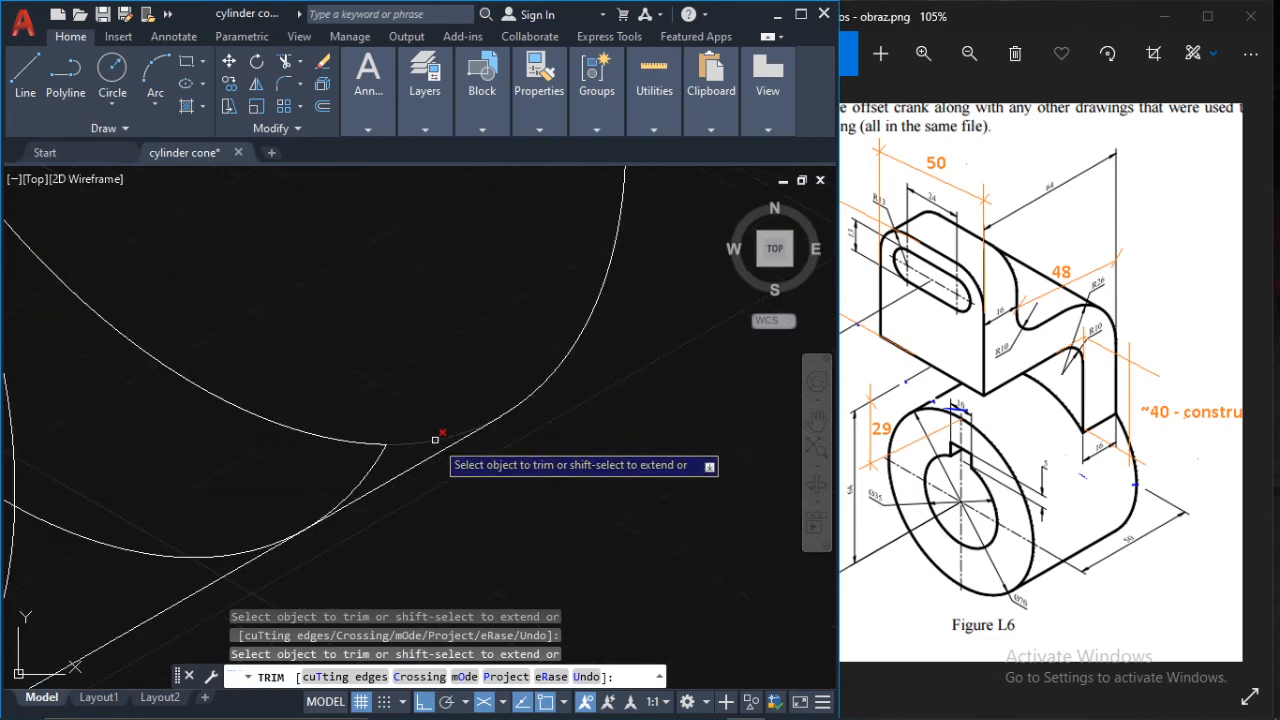
click(432, 441)
scroll(432, 441, down, 4)
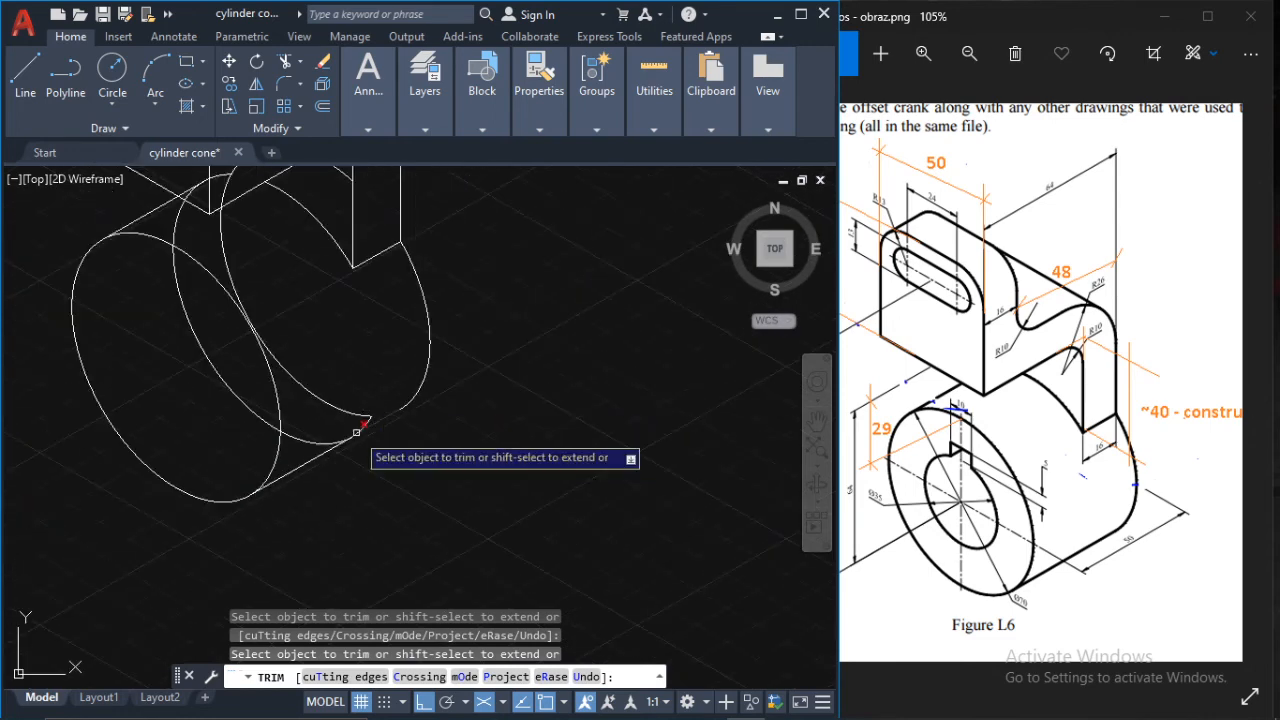
middle_drag(346, 352, 394, 410)
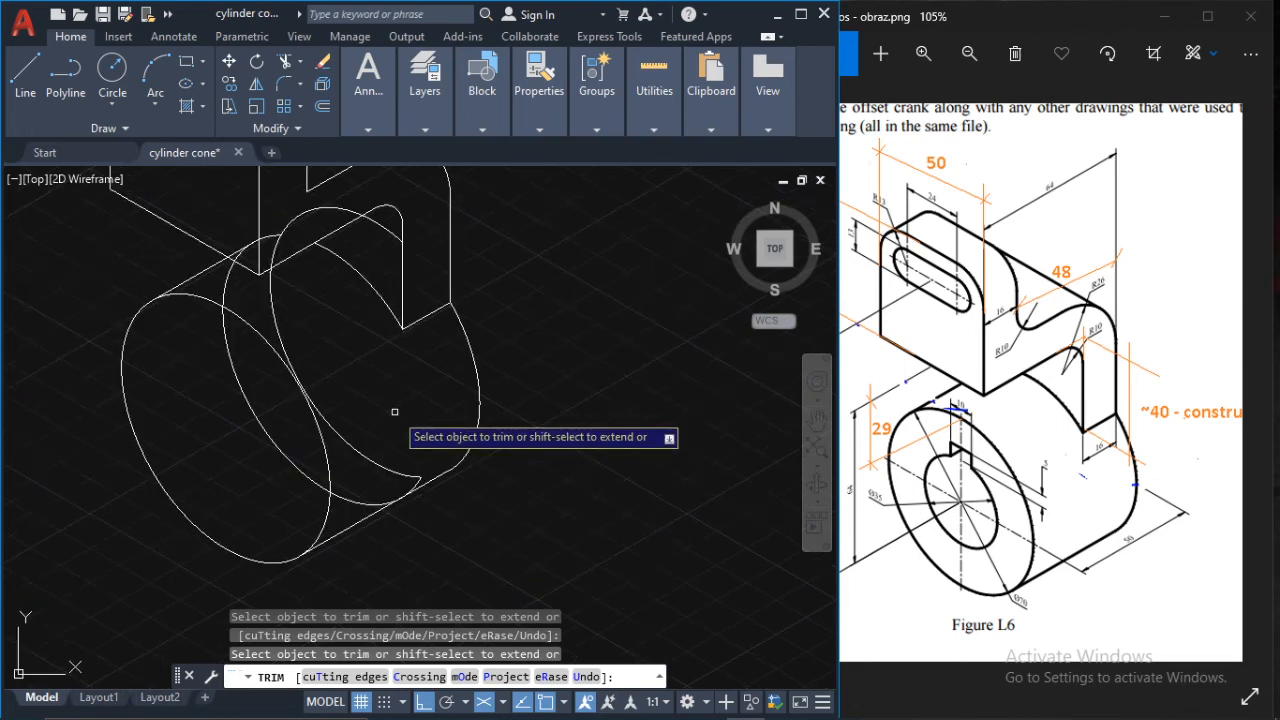
key(Escape)
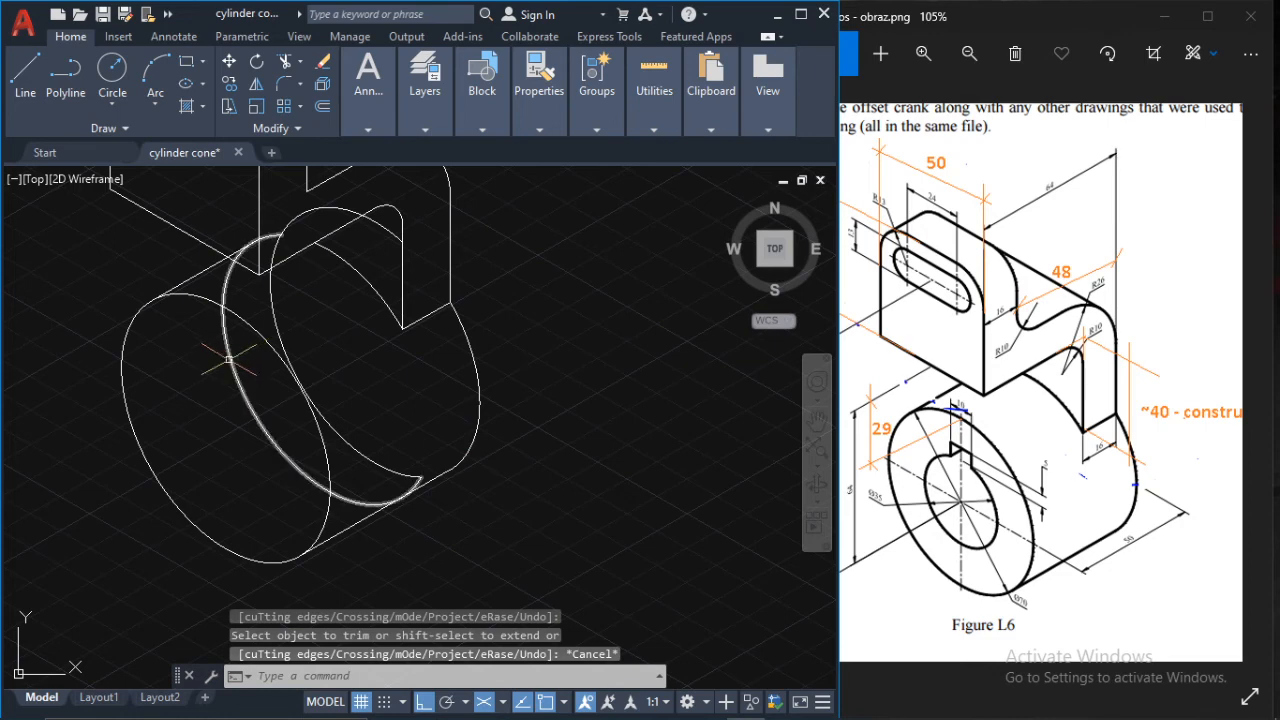
- Delete the leftover hidden arcs of the middle and rear circles inside the cylinder
click(229, 358)
click(270, 282)
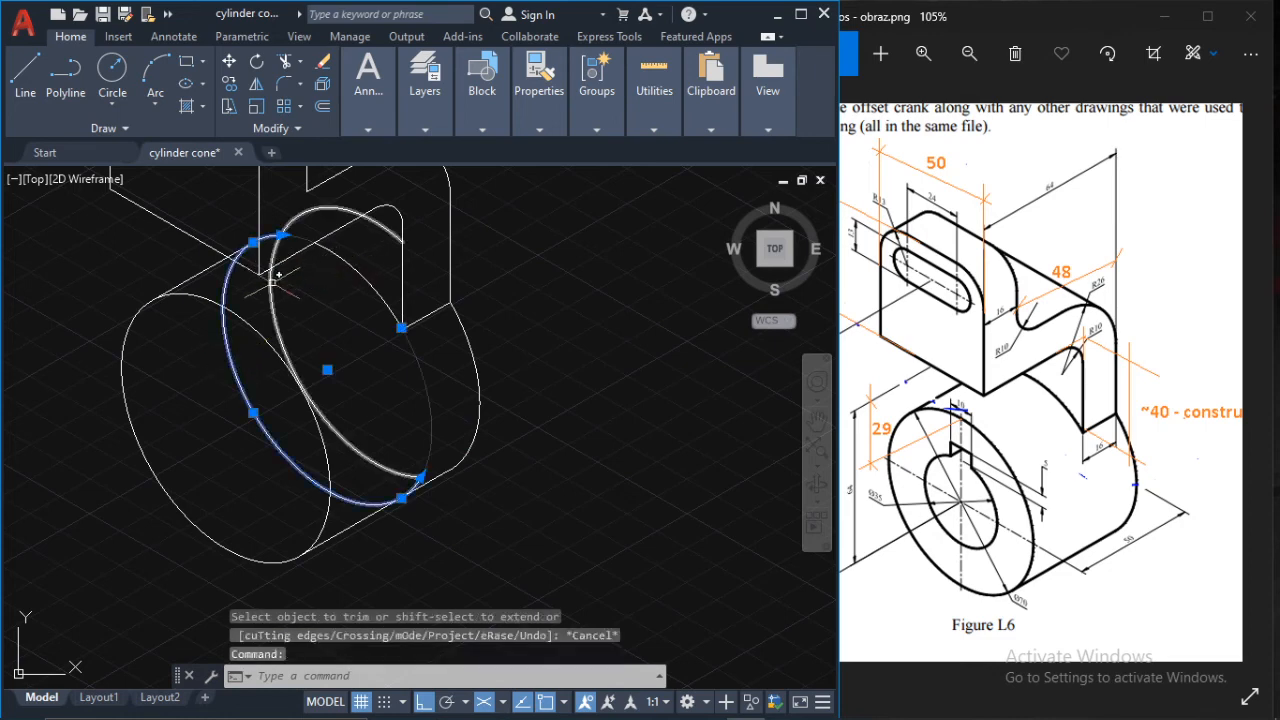
key(Delete)
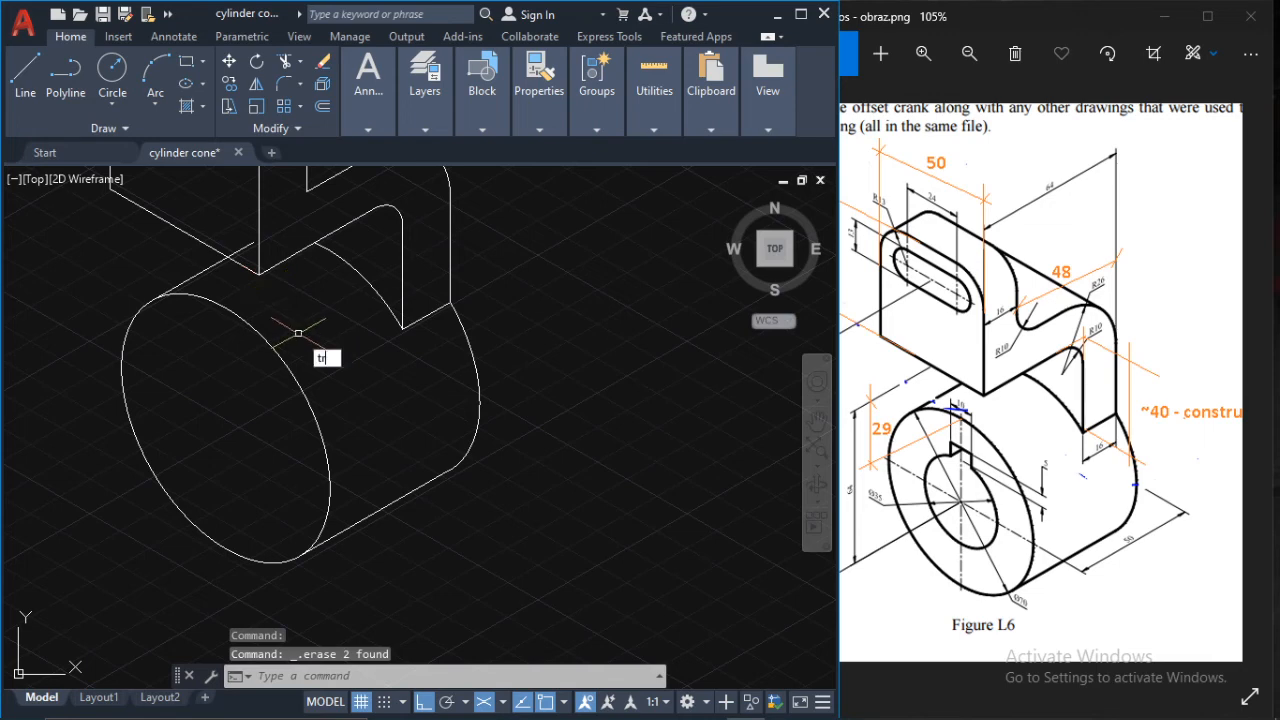
- Trim the end of the cylinder's upper tangent edge that extends past the lower edge of the arm's front plate
key(Return)
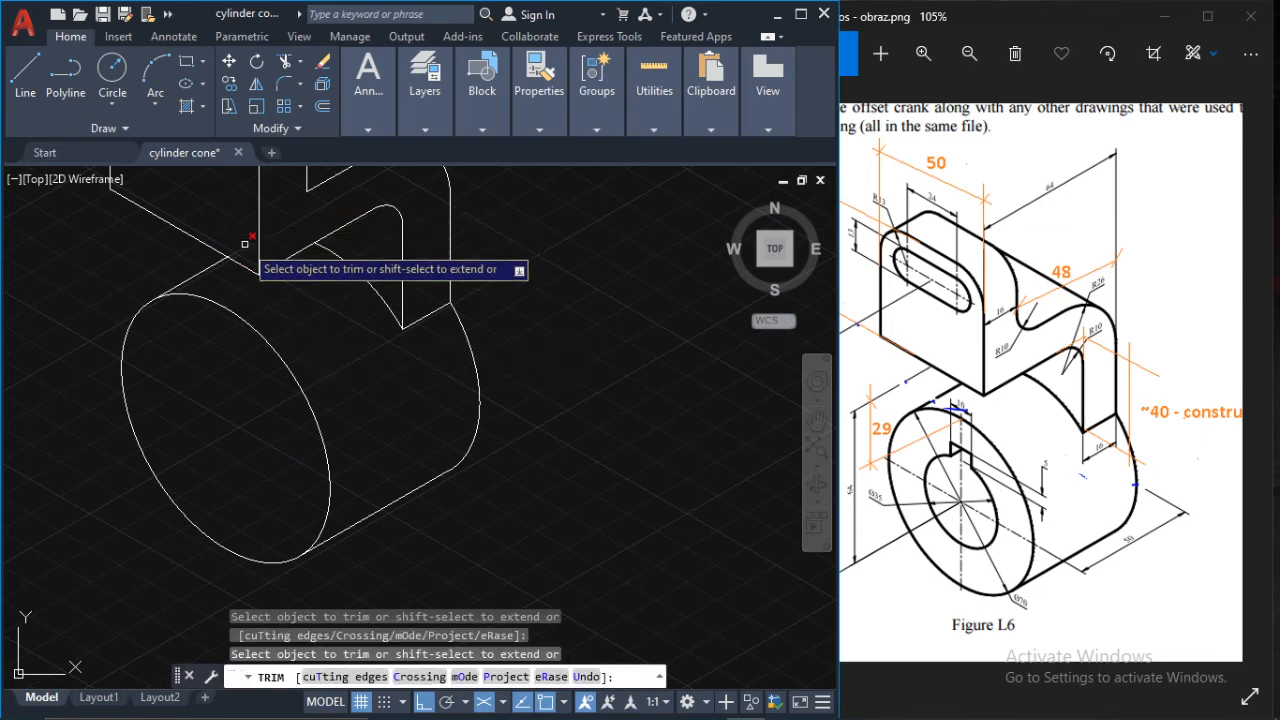
scroll(368, 322, down, 2)
key(Escape)
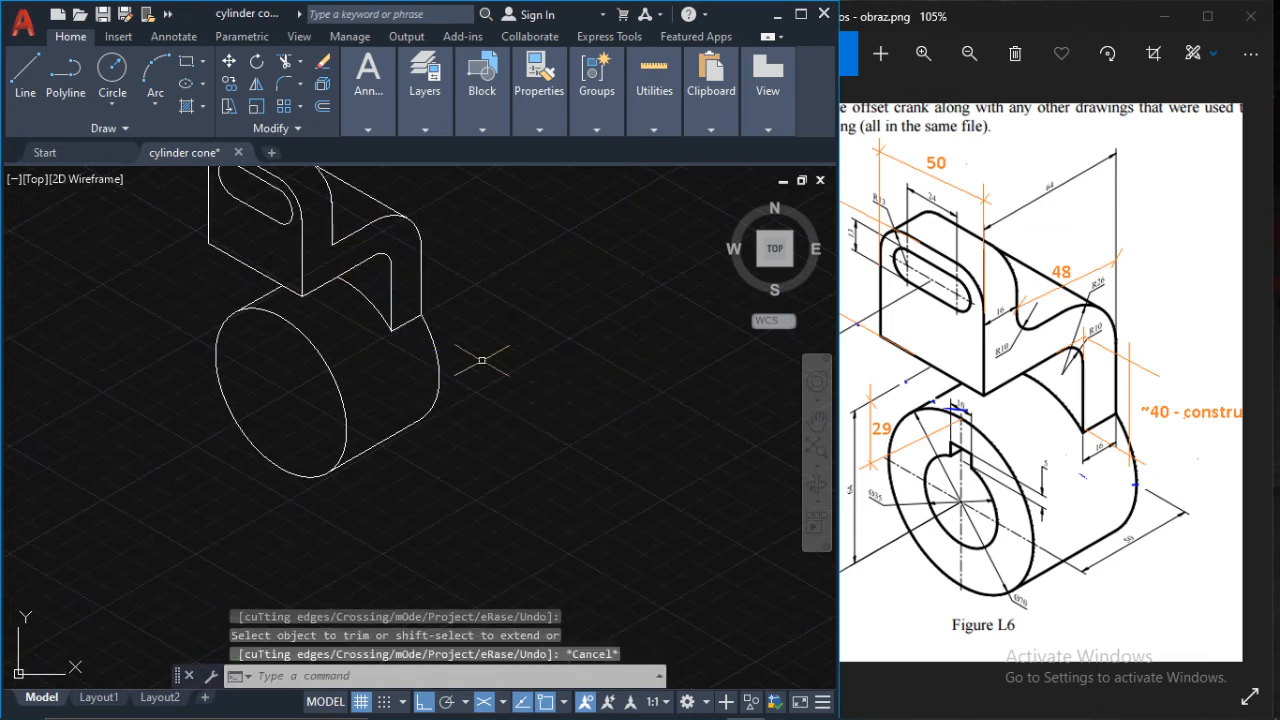
scroll(900, 470, down, 1)
scroll(922, 519, up, 1)
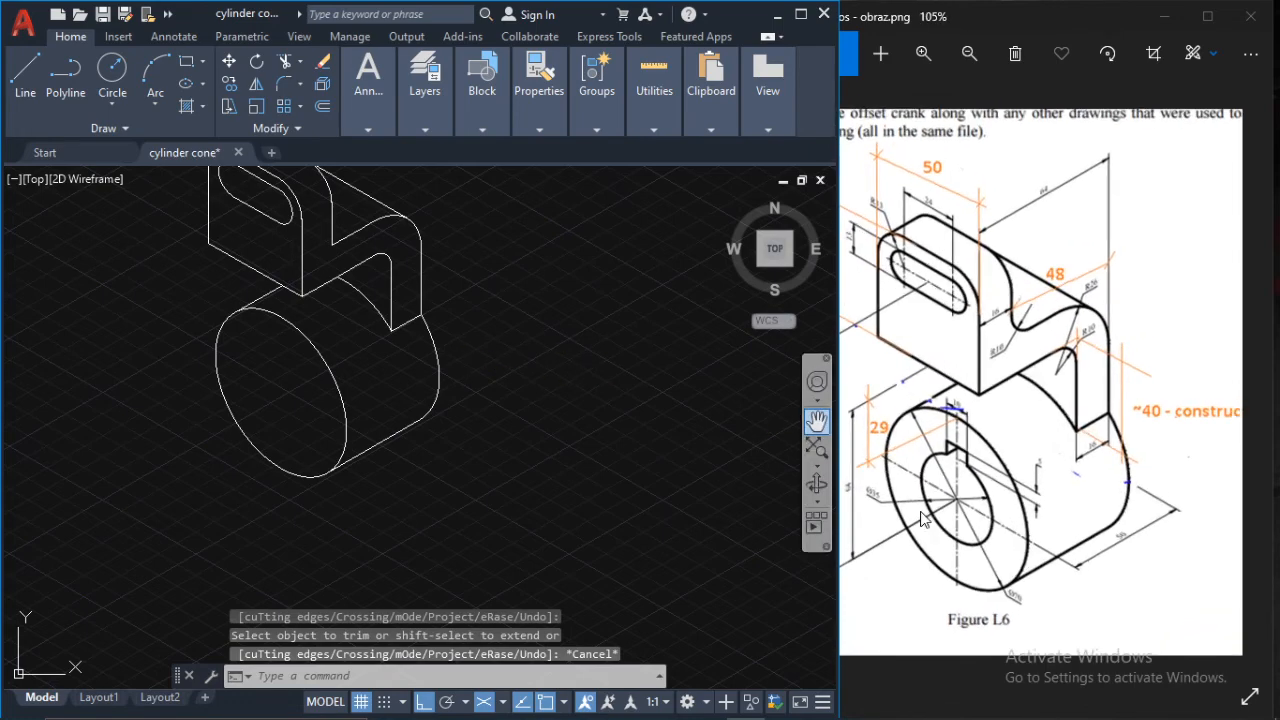
scroll(905, 524, up, 1)
scroll(862, 532, up, 2)
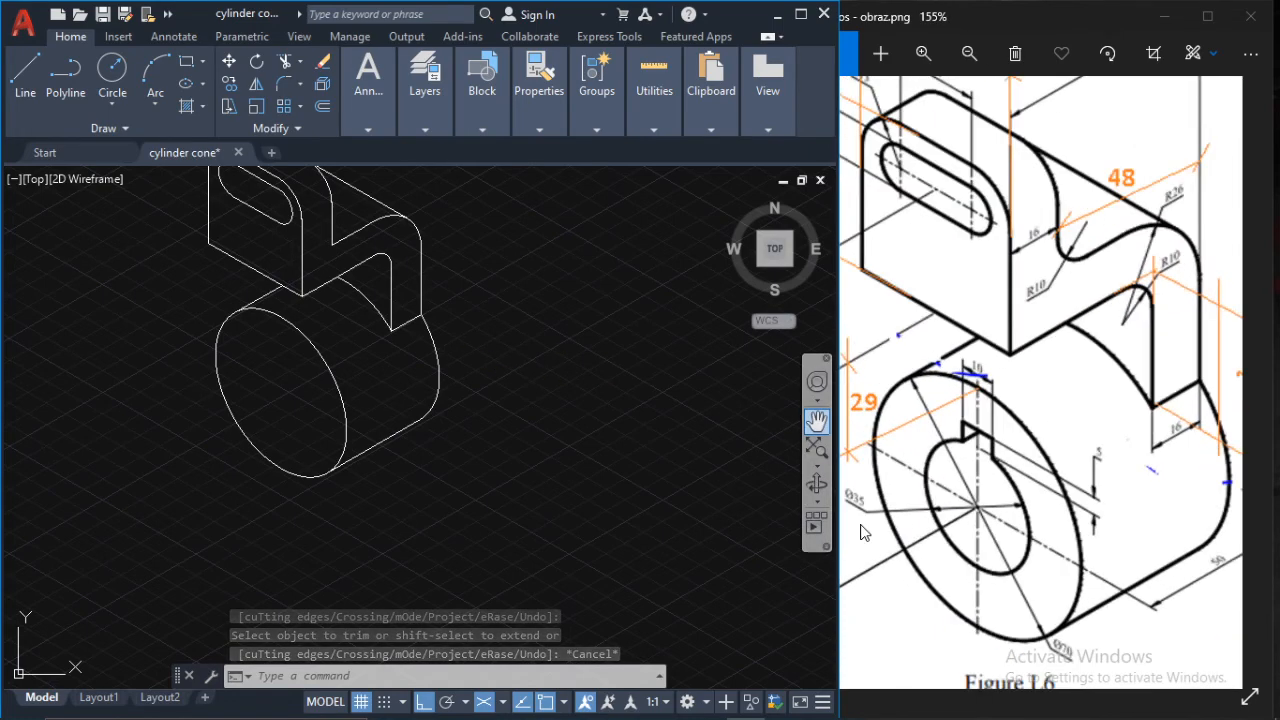
scroll(864, 532, up, 2)
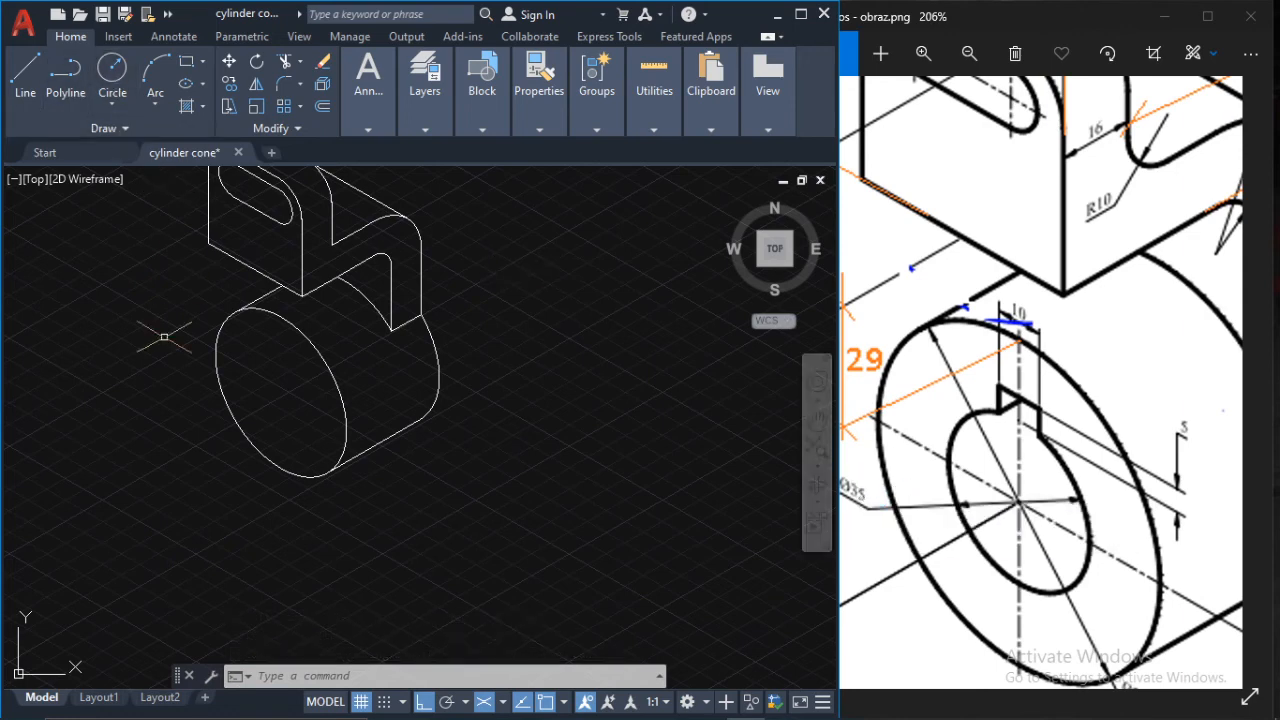
text(ll)
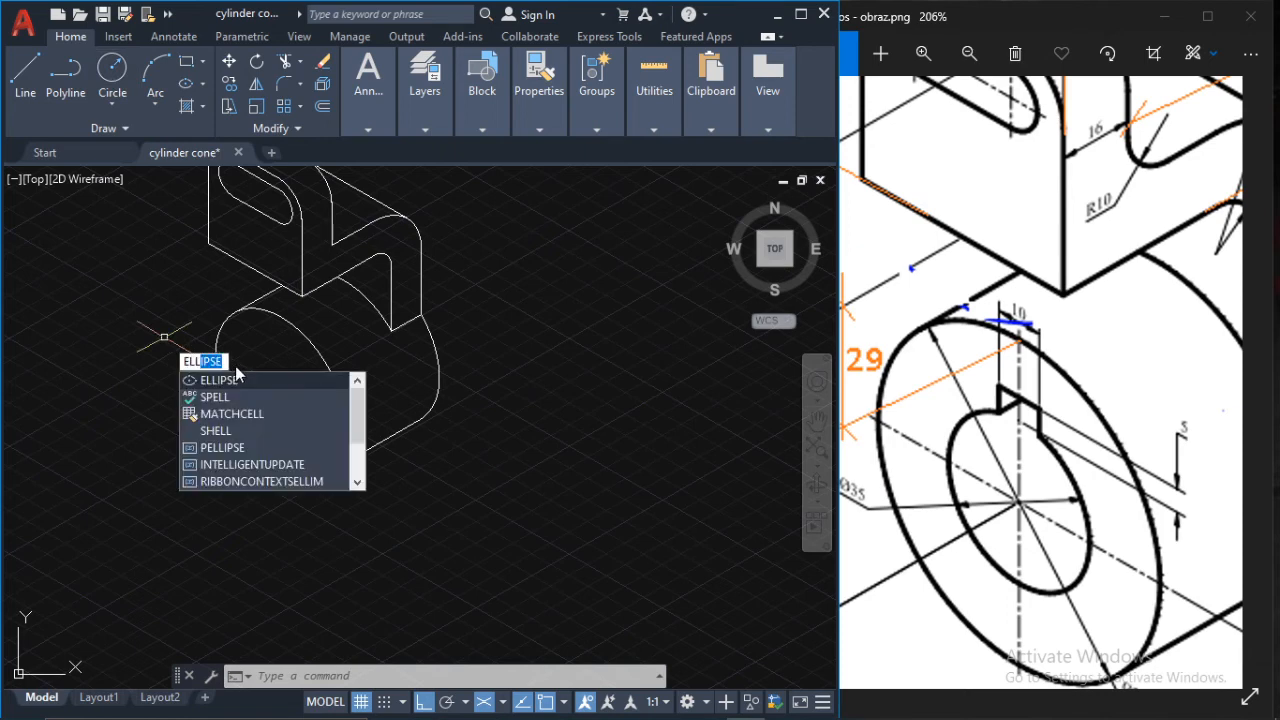
key(Return)
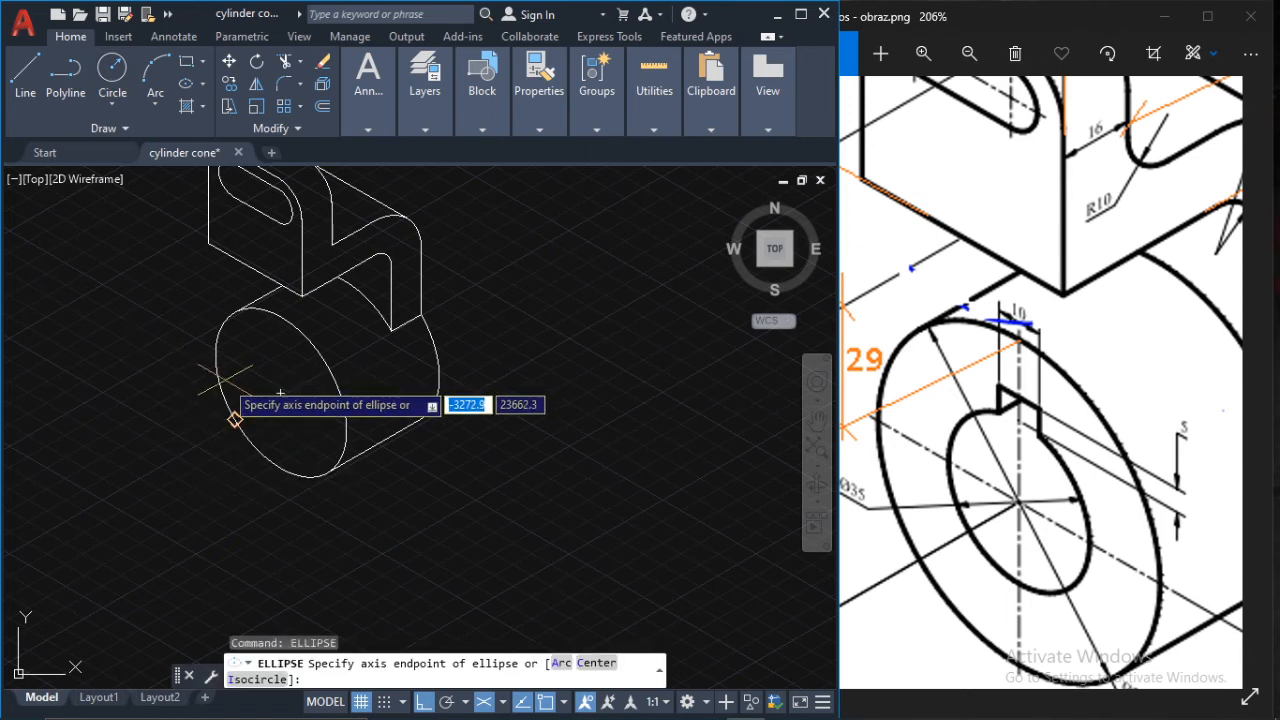
text(17.)
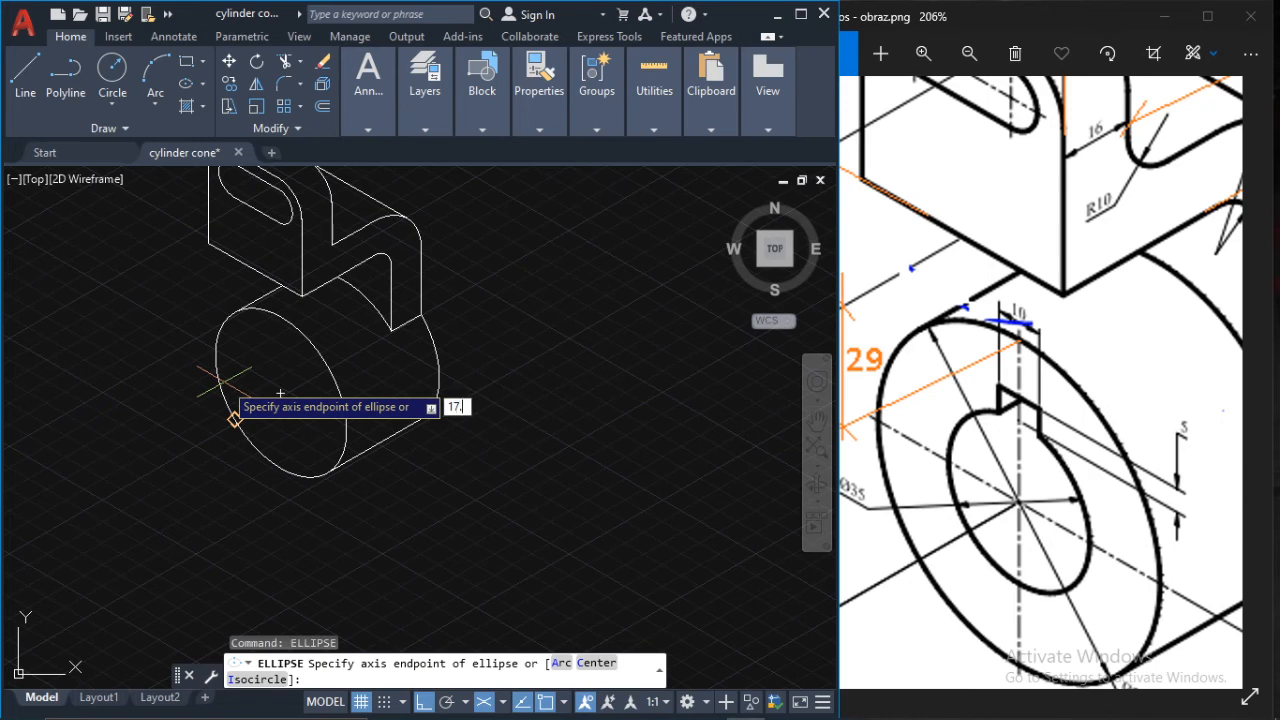
text(5)
key(Return)
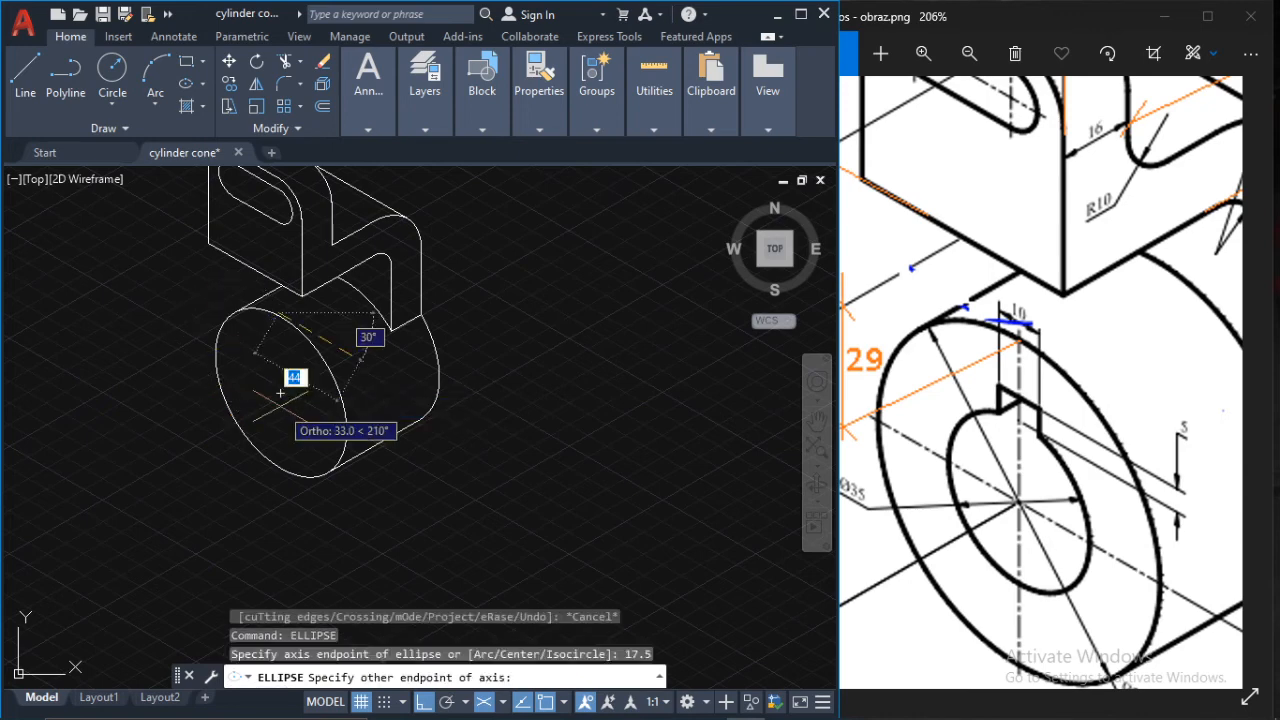
scroll(280, 385, up, 2)
key(Escape)
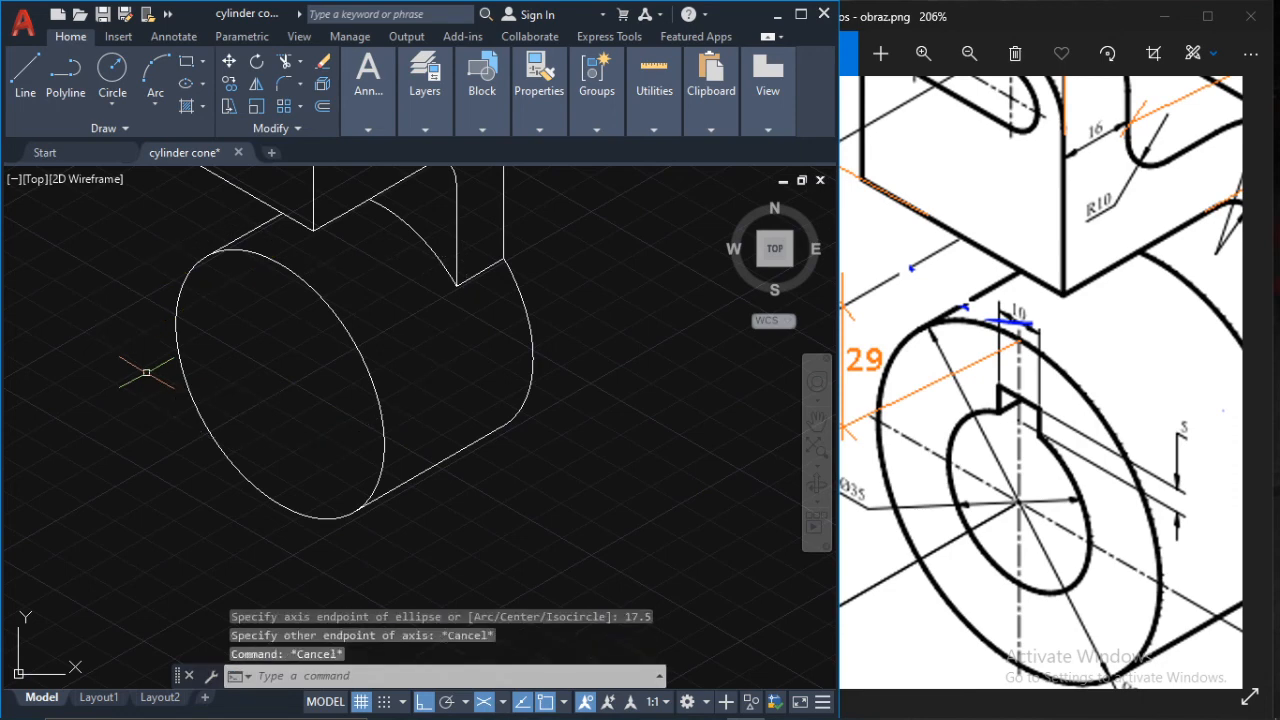
- Draw an isocircle of radius 17.5 on the left isoplane, centred on the hub's front circle, for the bore
text(e)
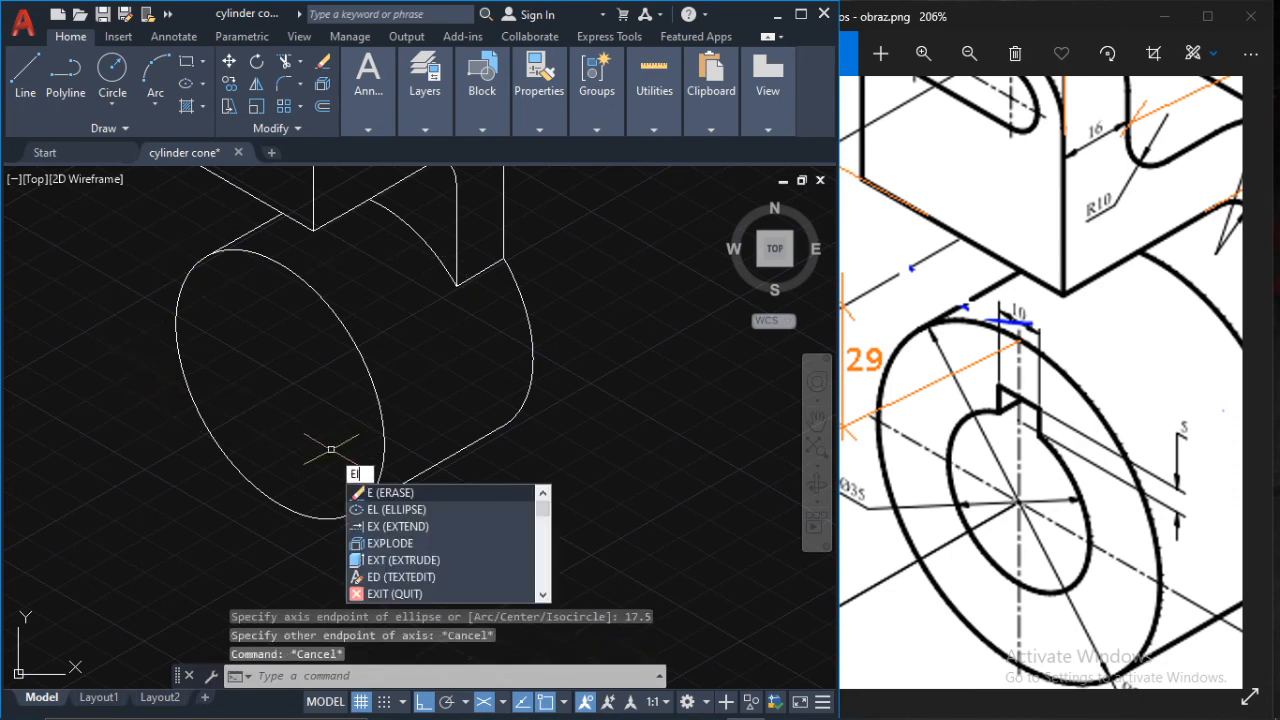
text(ll)
key(Return)
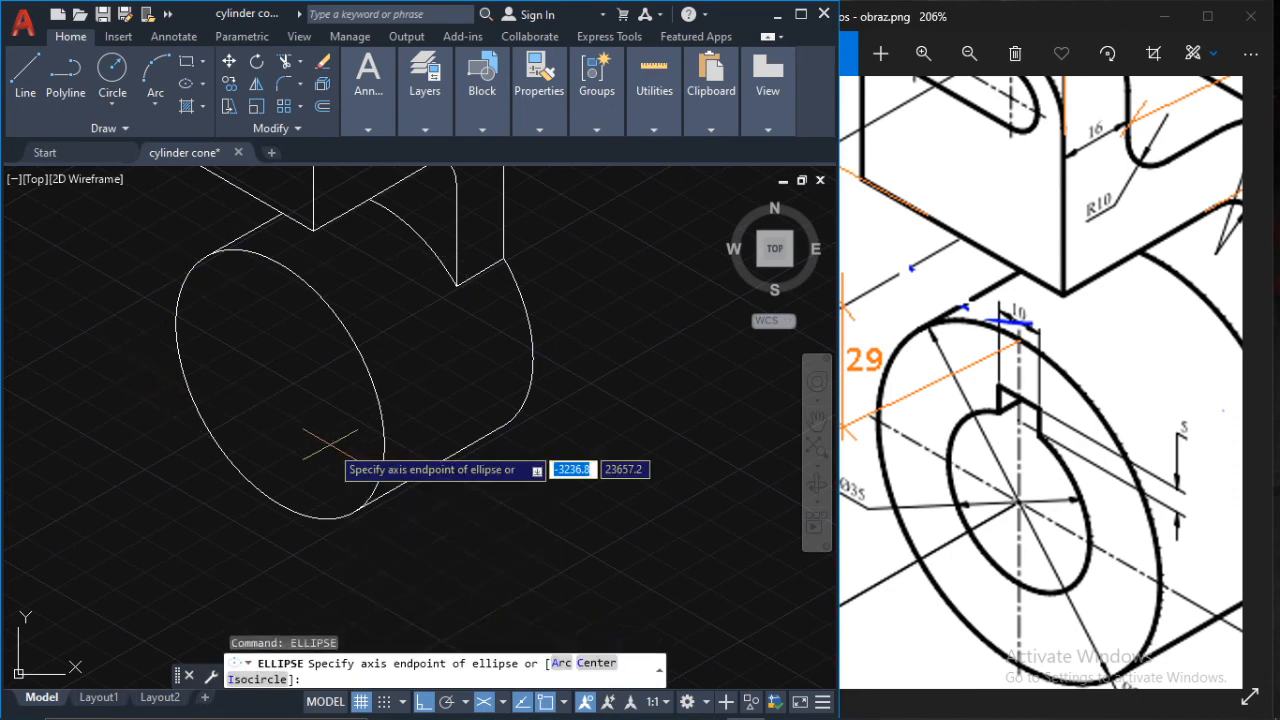
text(i)
key(Return)
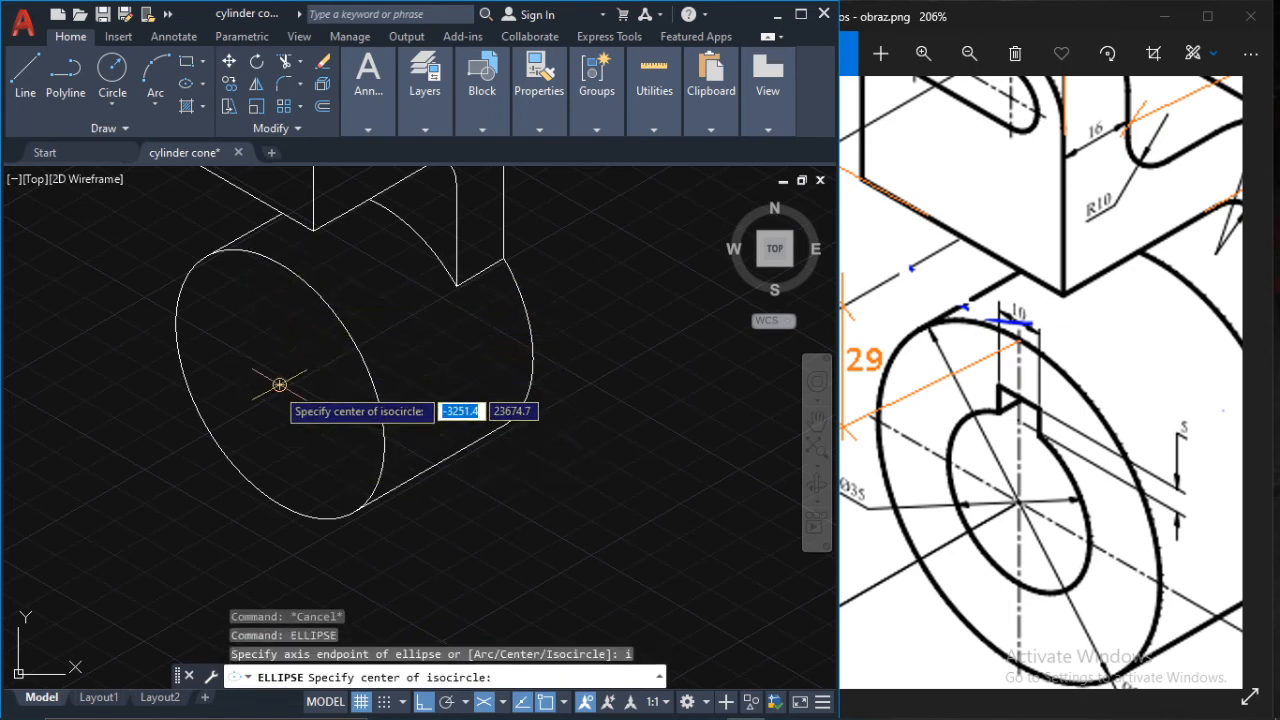
key(F5)
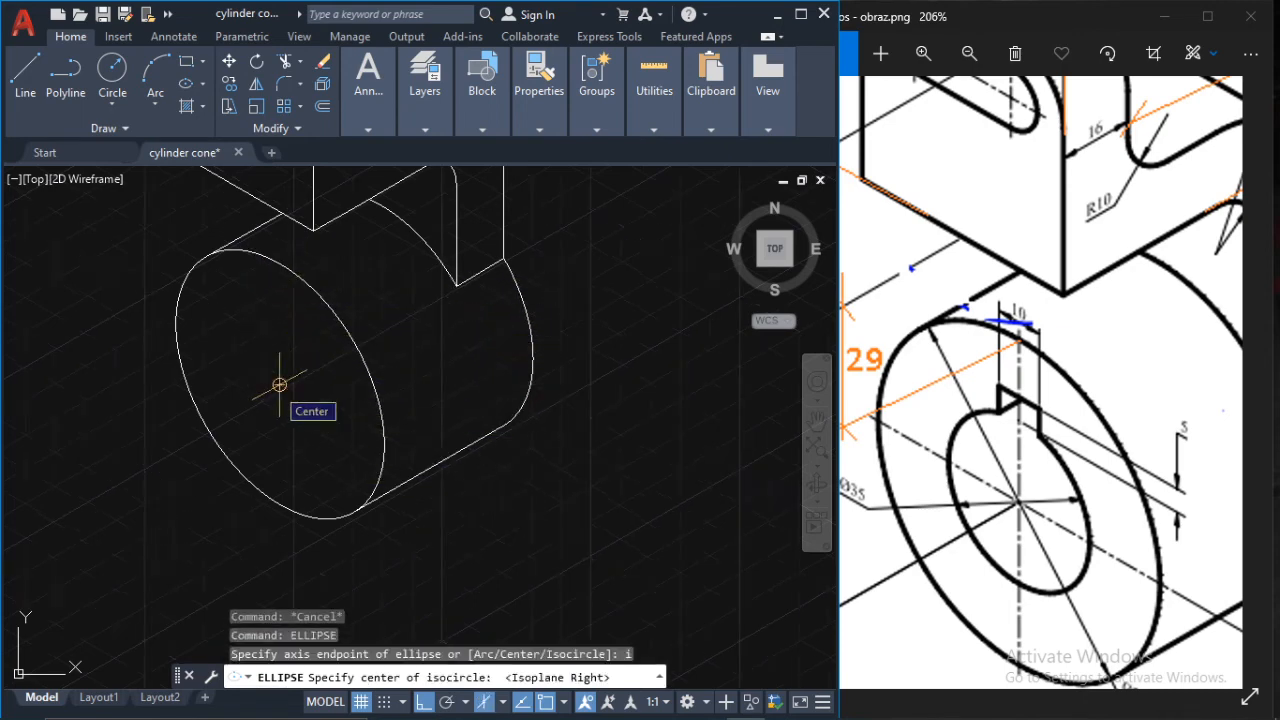
key(F5)
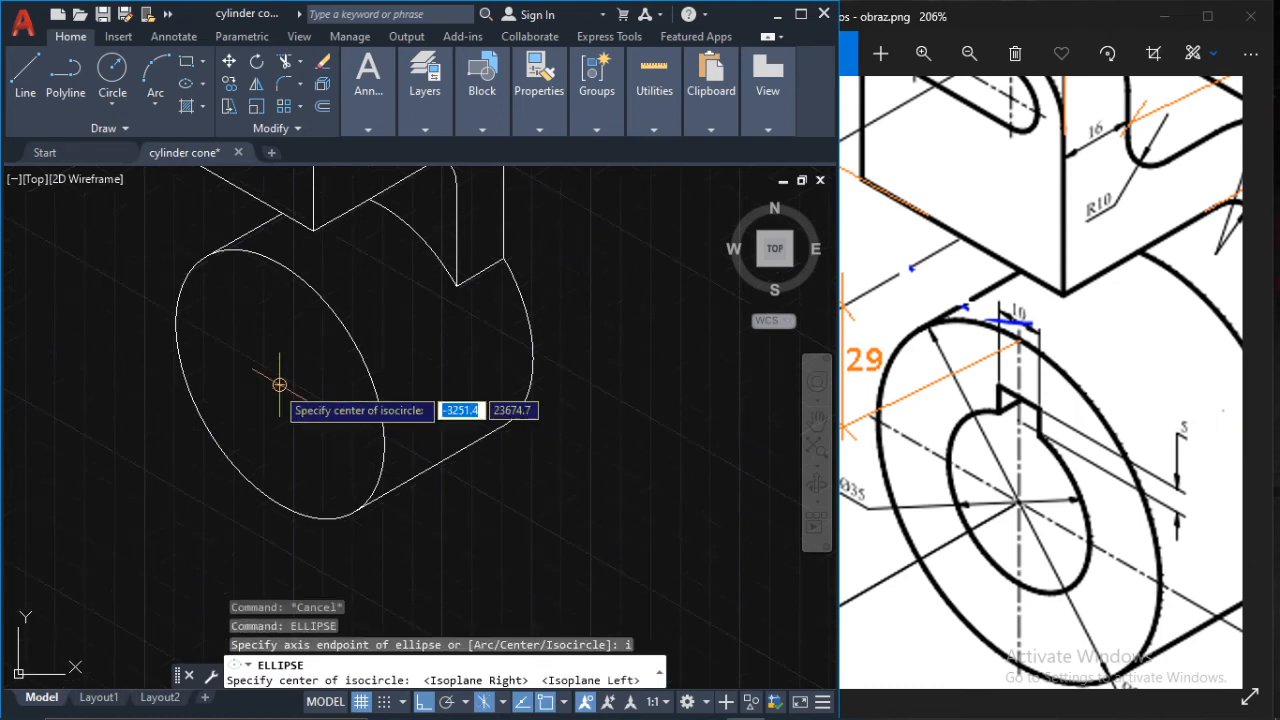
click(279, 384)
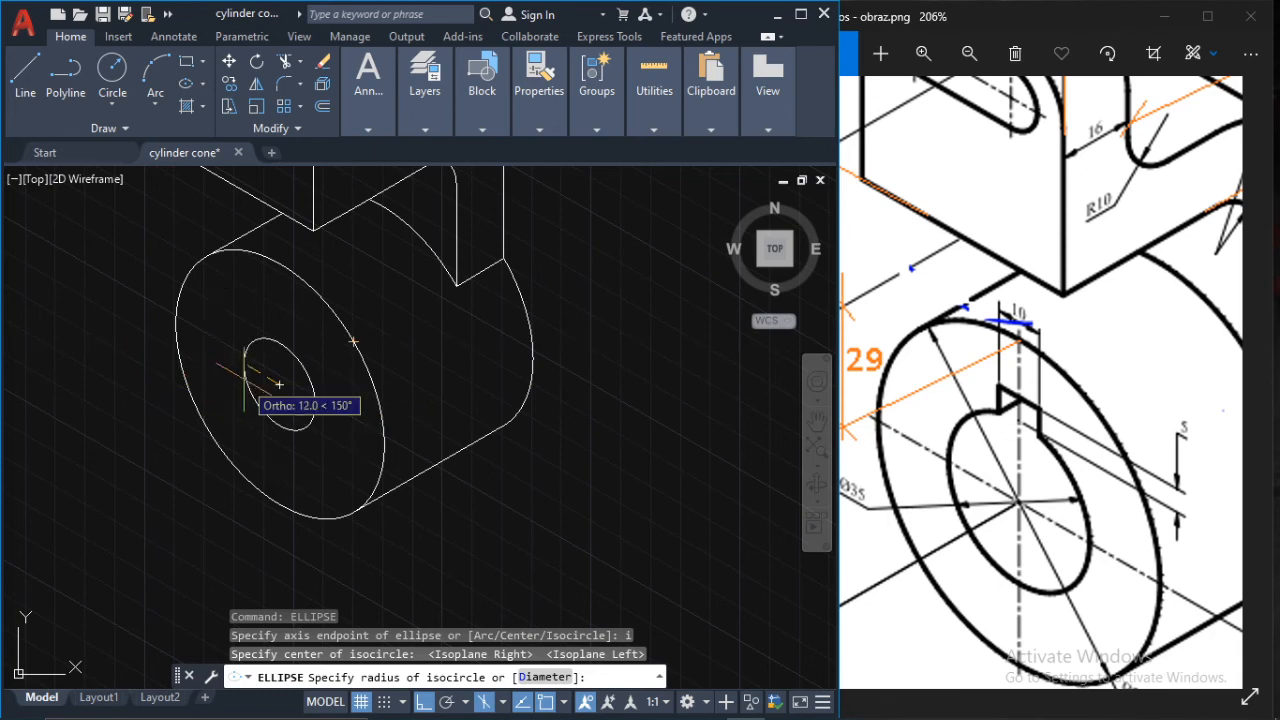
text(17.5)
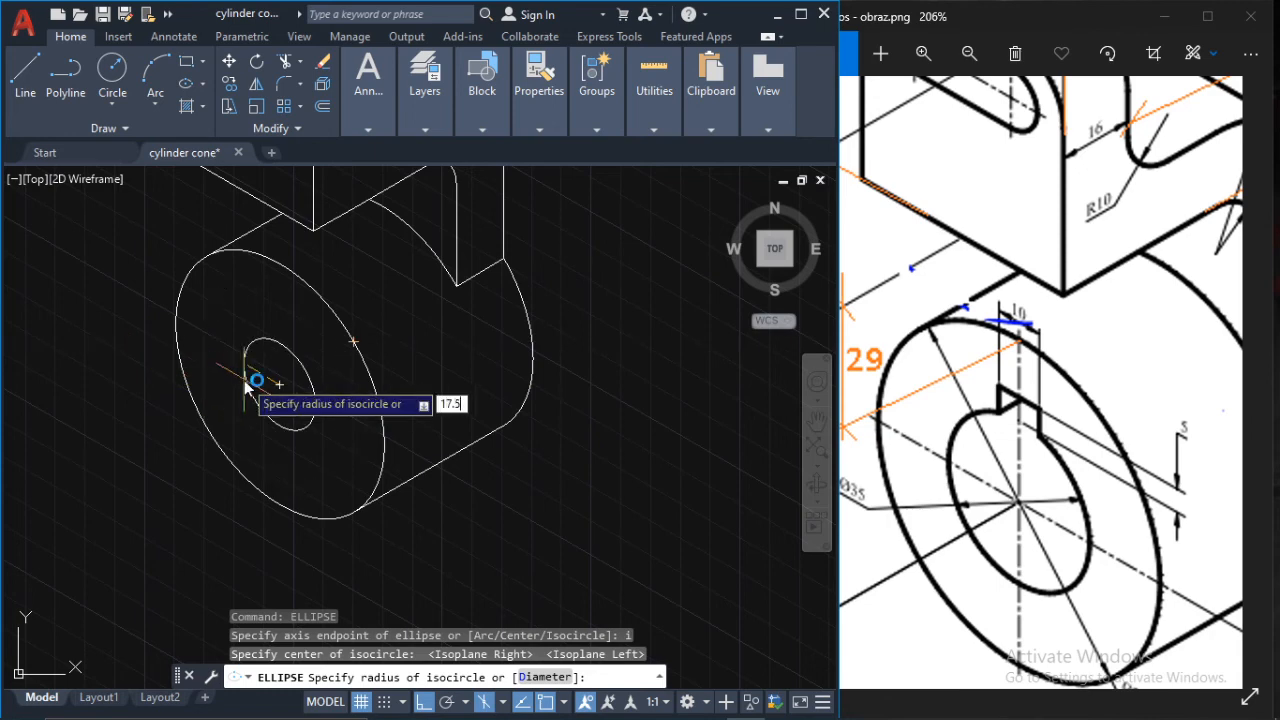
key(Return)
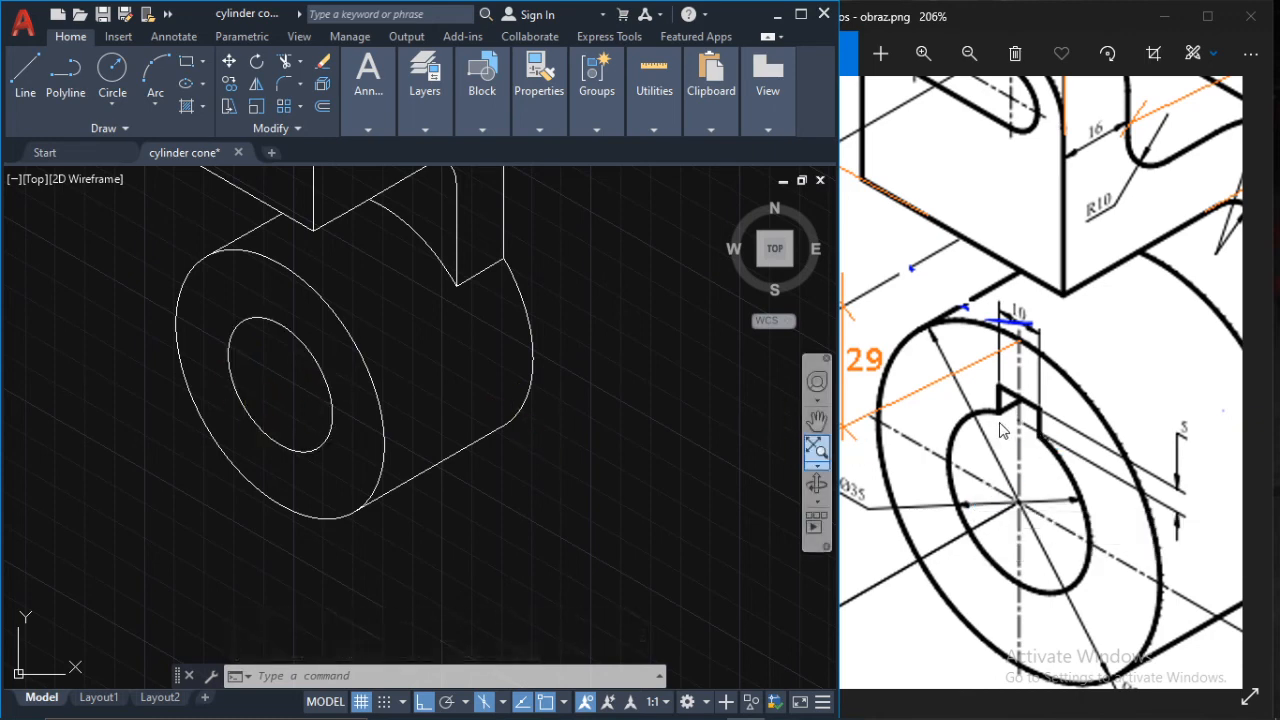
- Draw a 22.5 long vertical line upward from the bore's centre to locate the top of the keyway
scroll(1170, 488, up, 2)
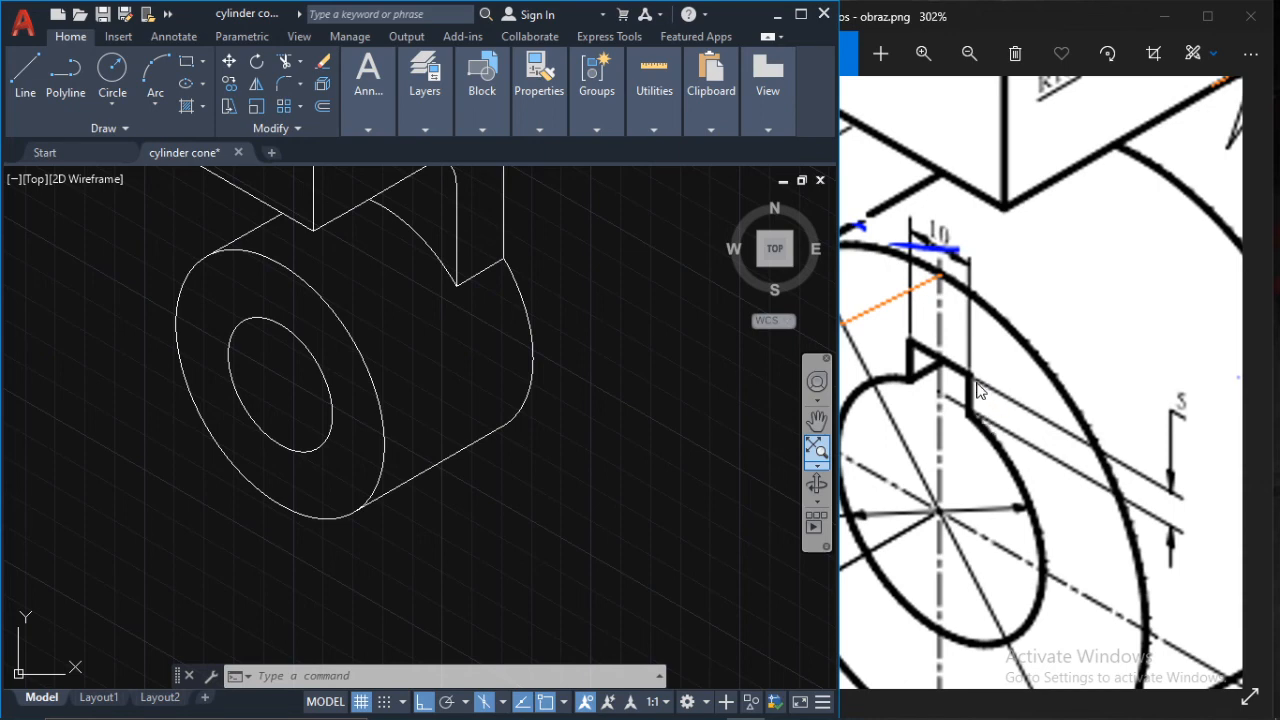
click(25, 75)
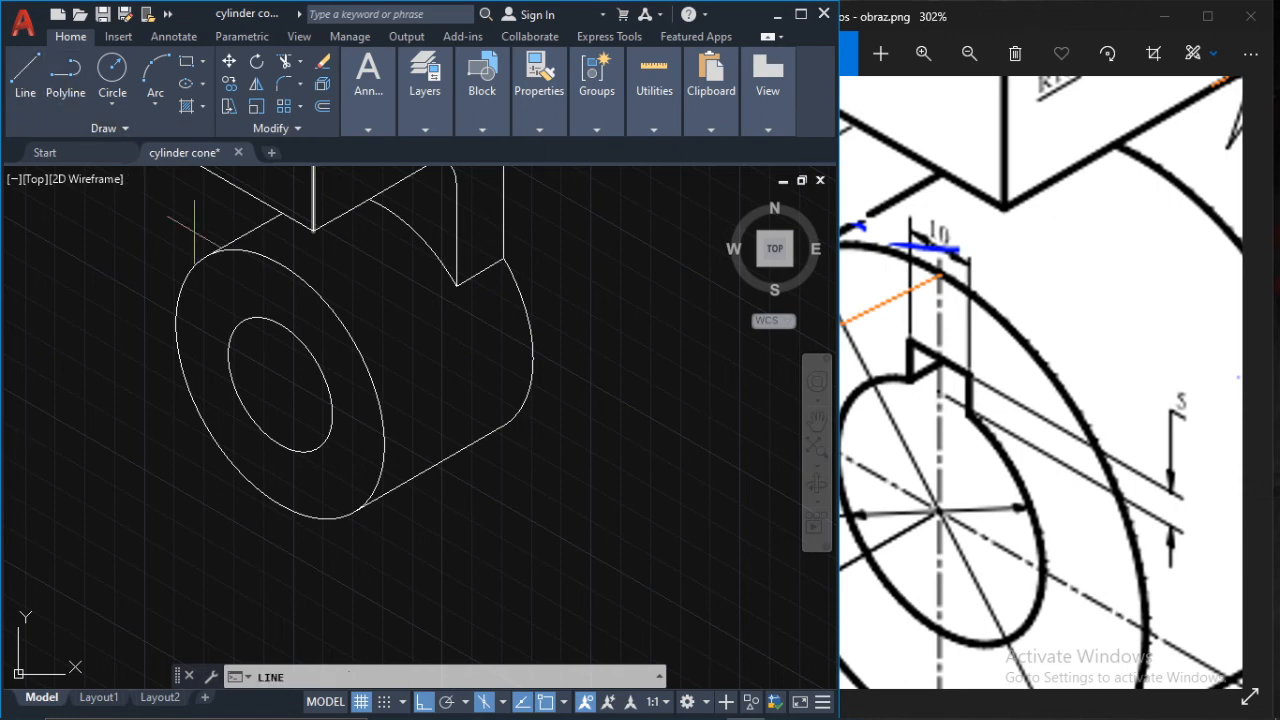
click(279, 384)
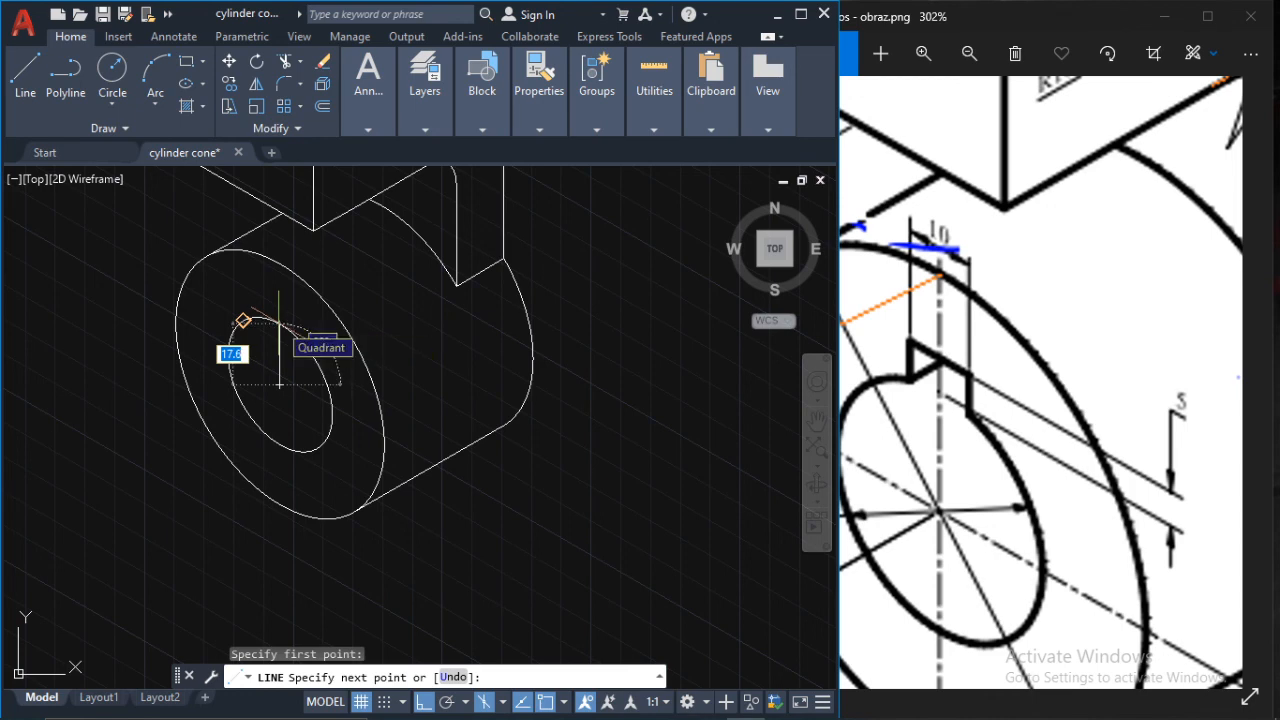
scroll(279, 310, up, 3)
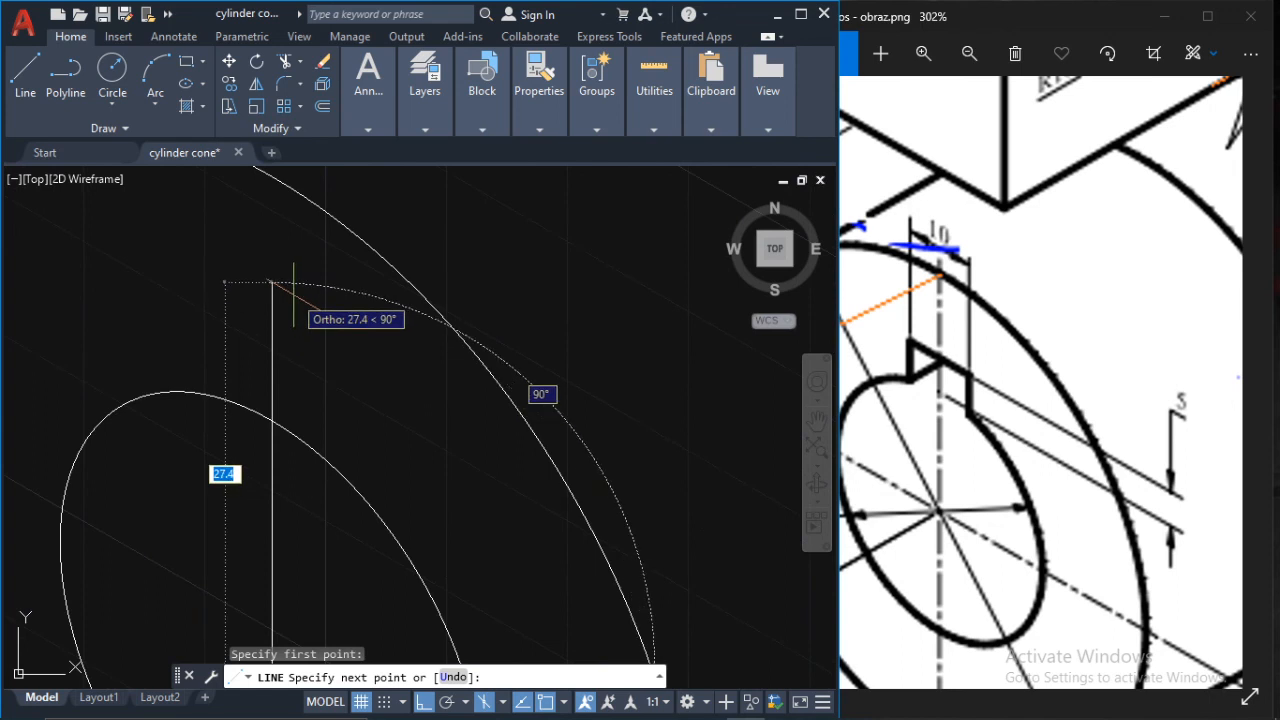
text(22)
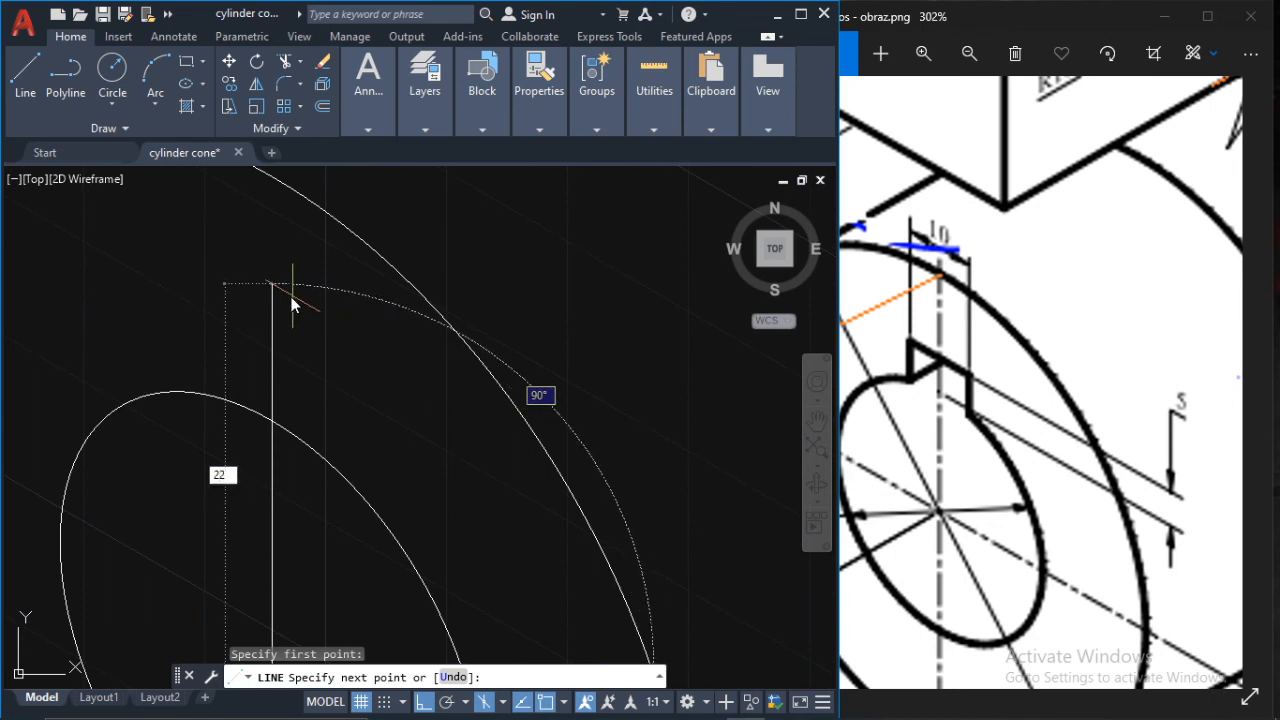
key(Return)
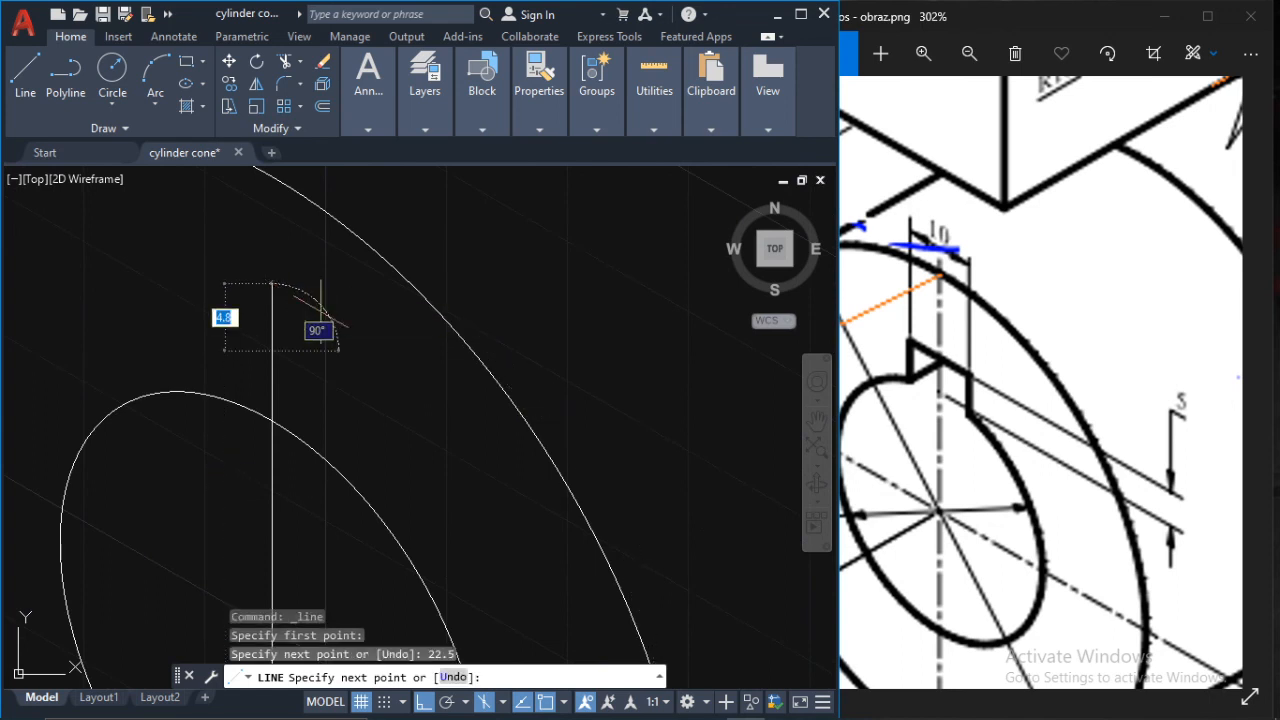
- Draw a line 5 long at 330° from the vertical line's upper end as half of the keyway's top edge
scroll(338, 322, down, 2)
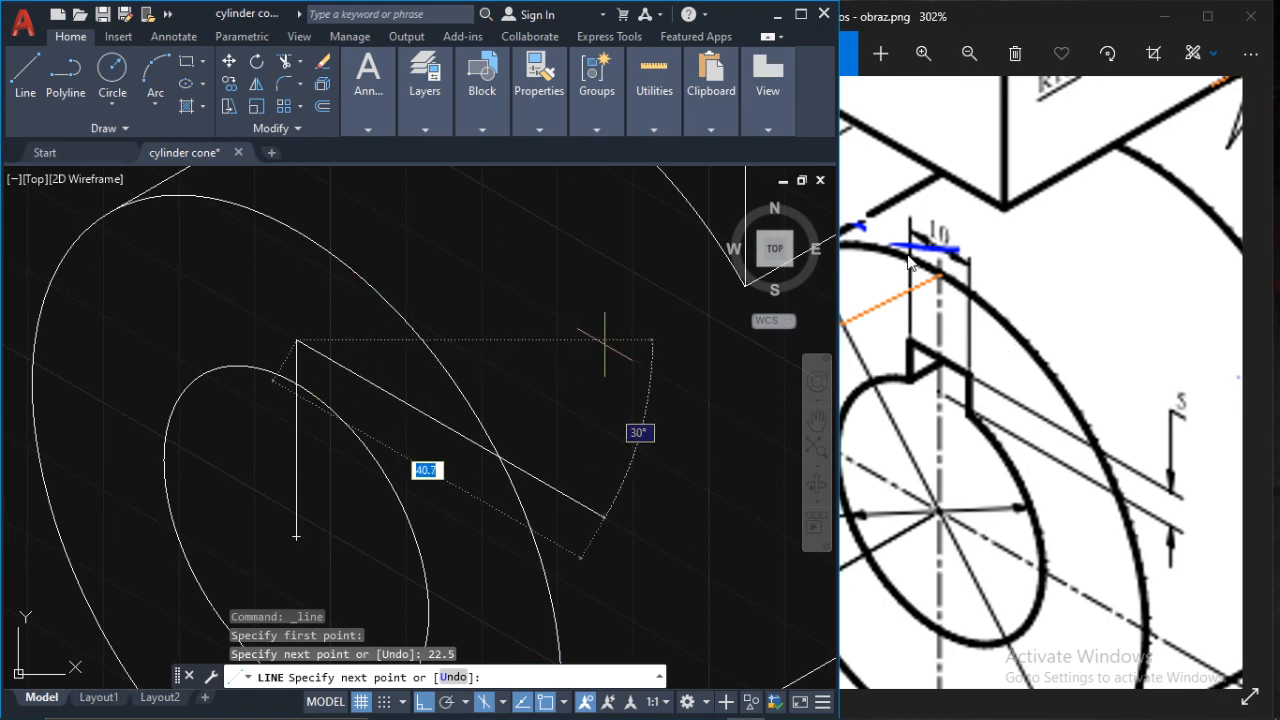
scroll(908, 262, up, 3)
scroll(950, 283, down, 4)
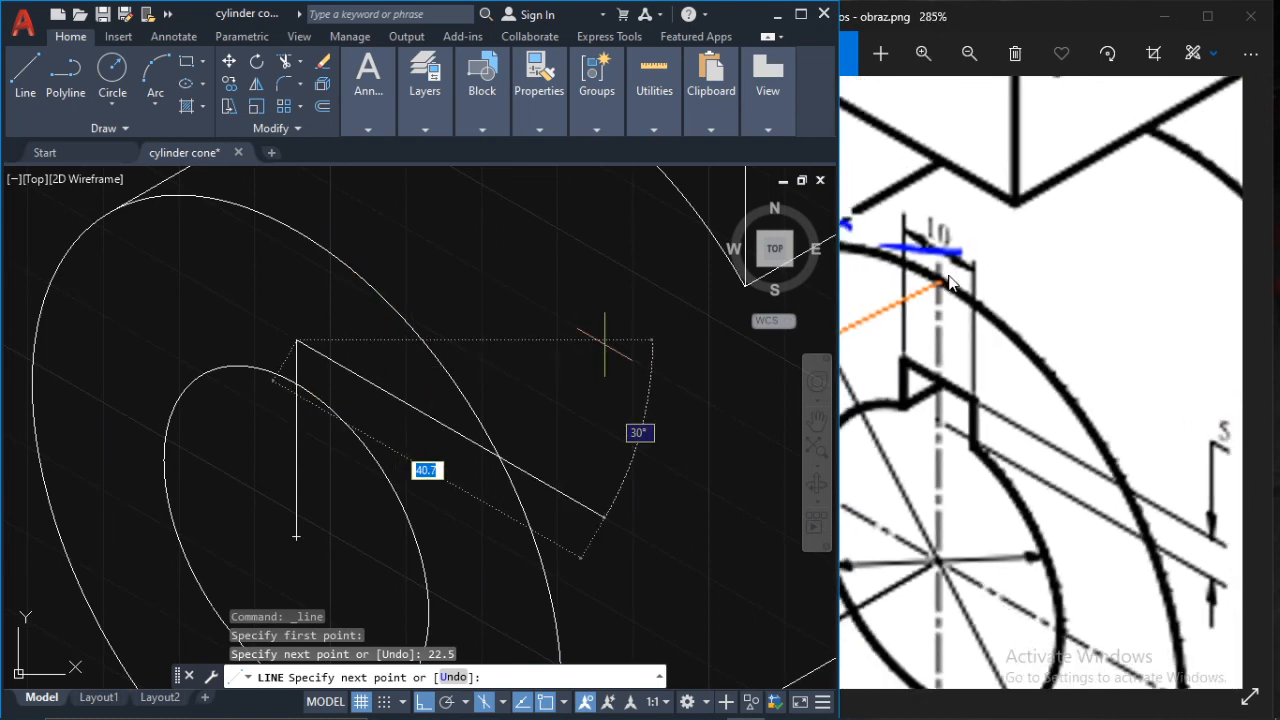
scroll(950, 283, down, 2)
scroll(940, 270, up, 4)
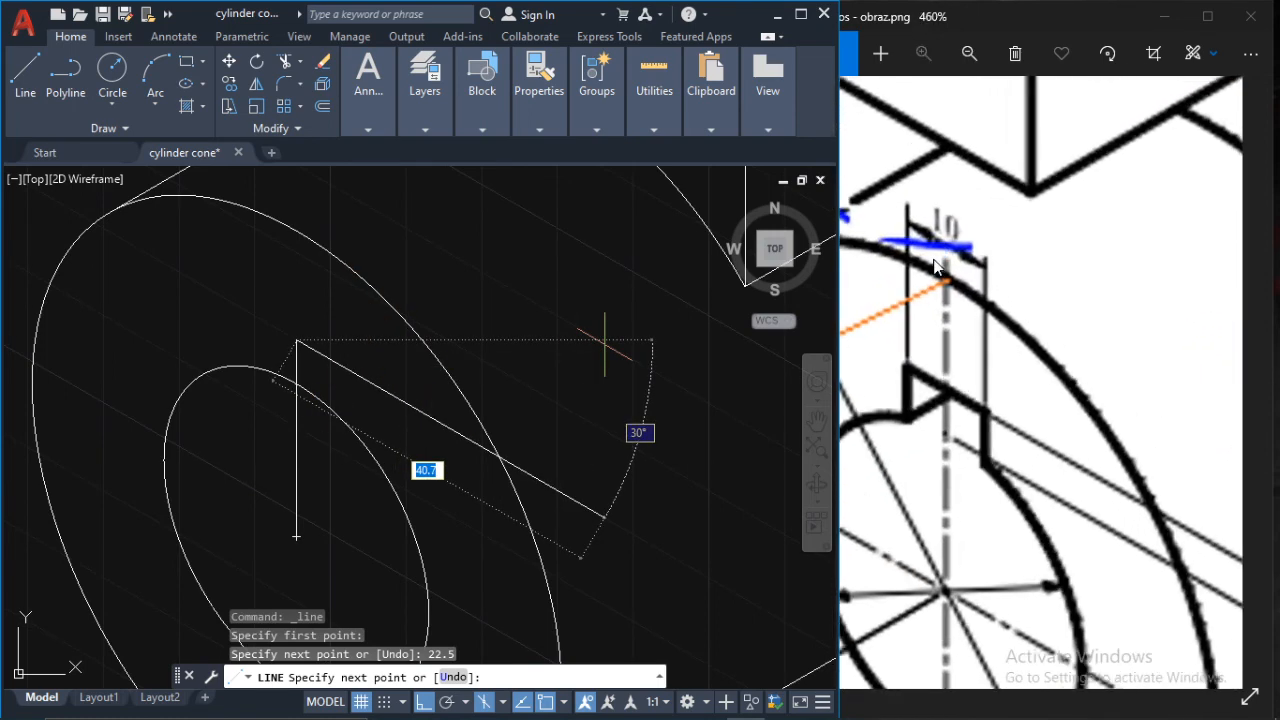
scroll(935, 265, down, 5)
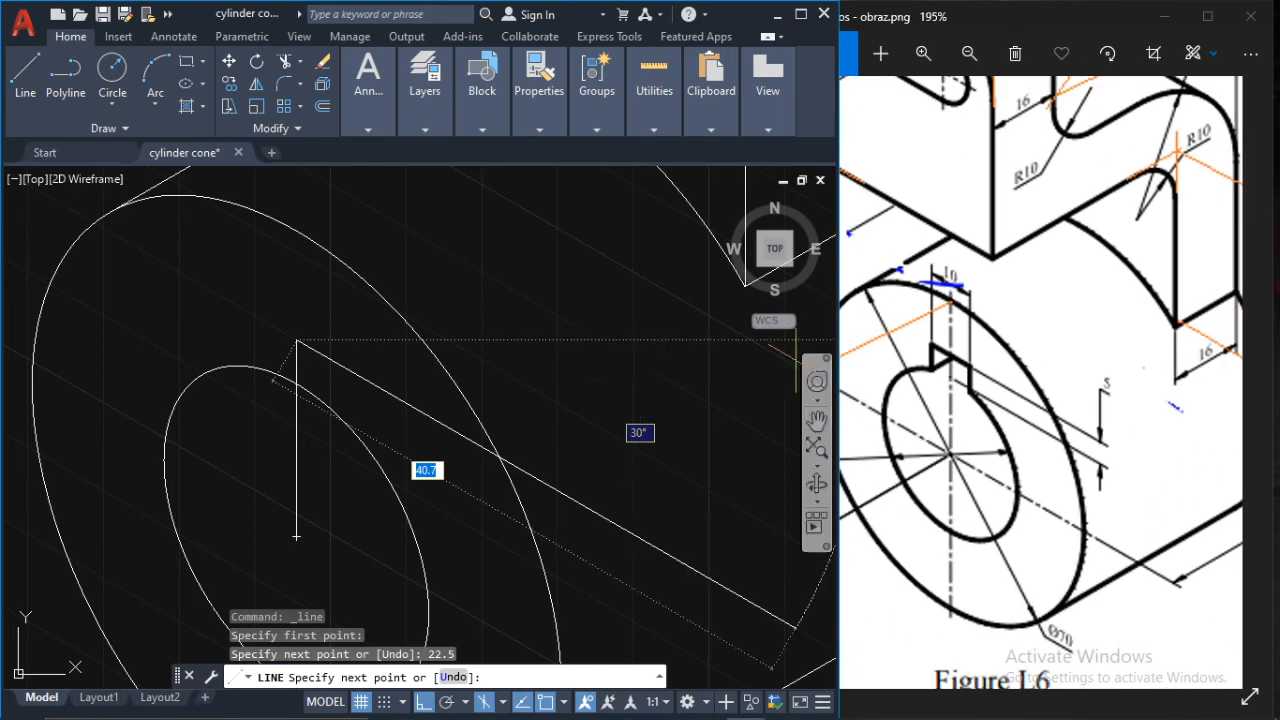
scroll(255, 335, up, 6)
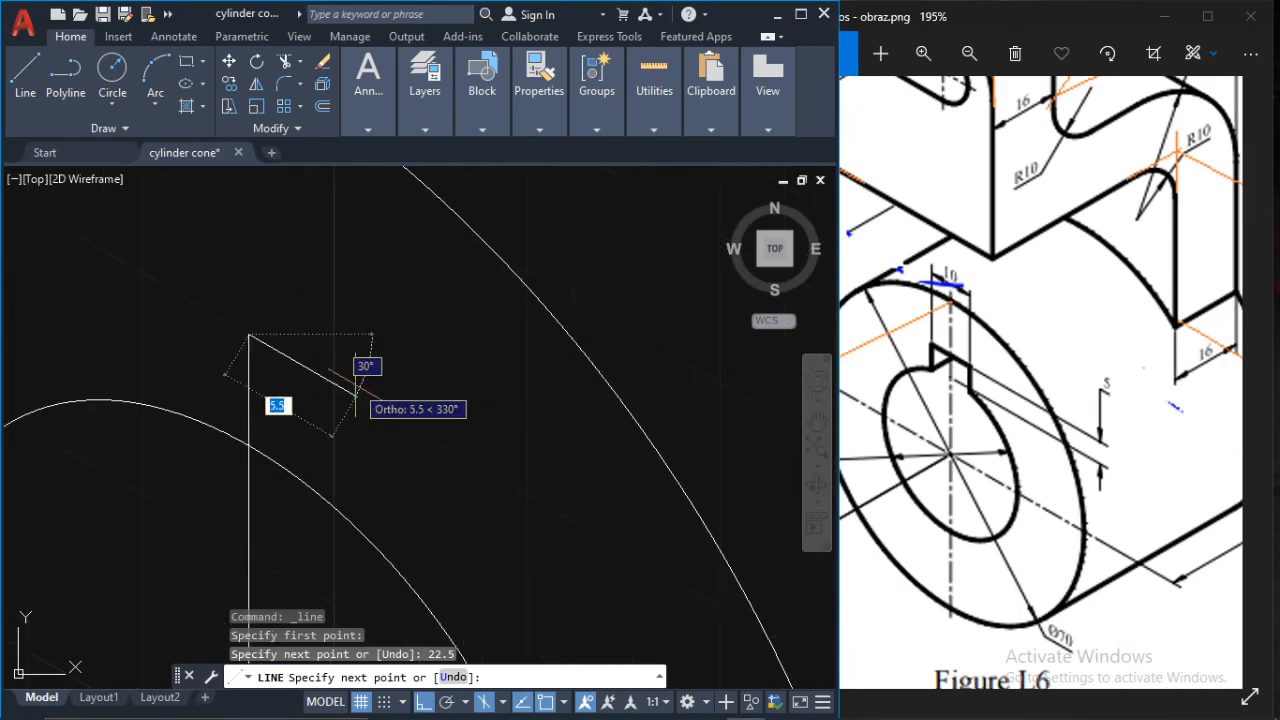
text(5)
key(Return)
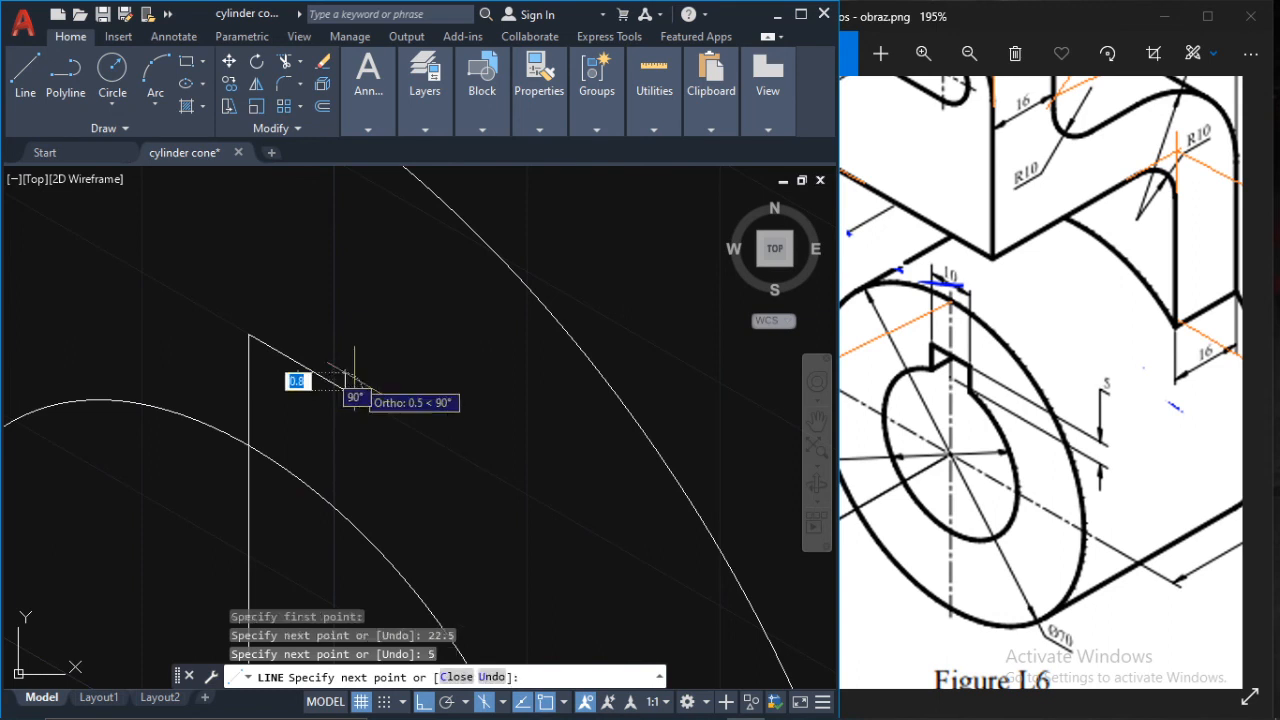
key(Escape)
- Stretch the keyway top edge by 5 past the vertical centre line, up and to the left
click(311, 371)
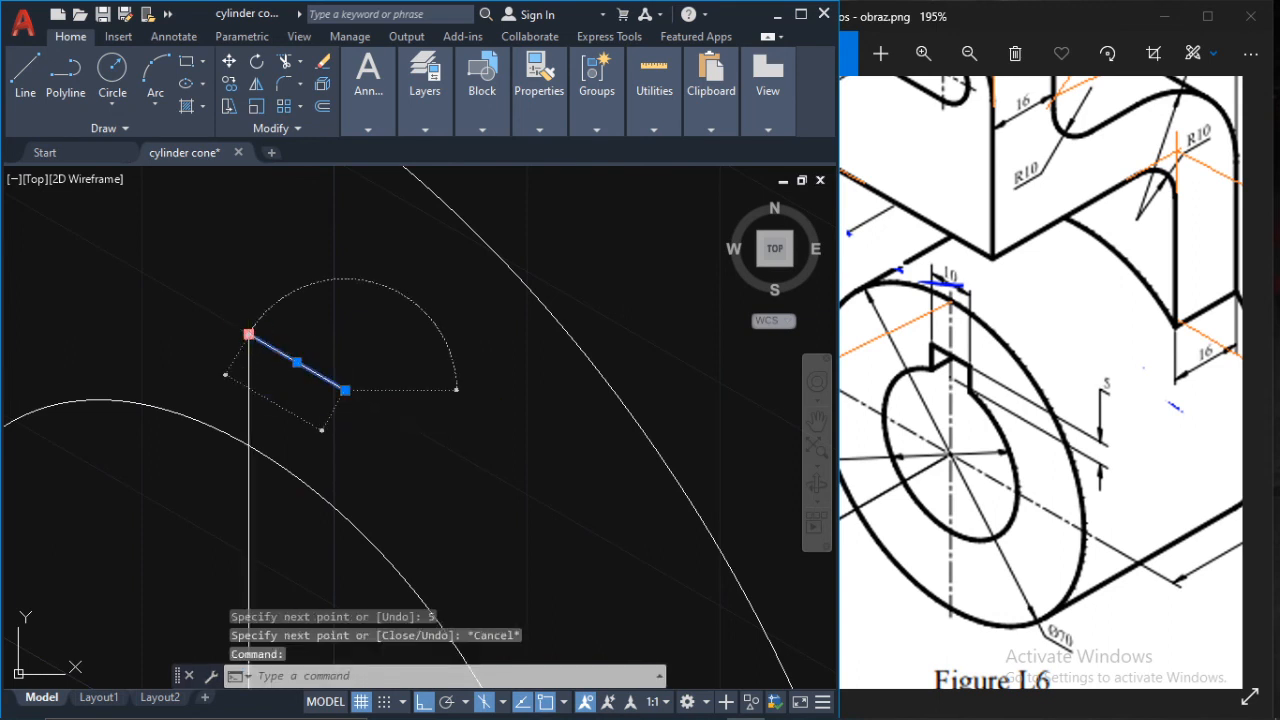
click(248, 334)
text(5)
key(Return)
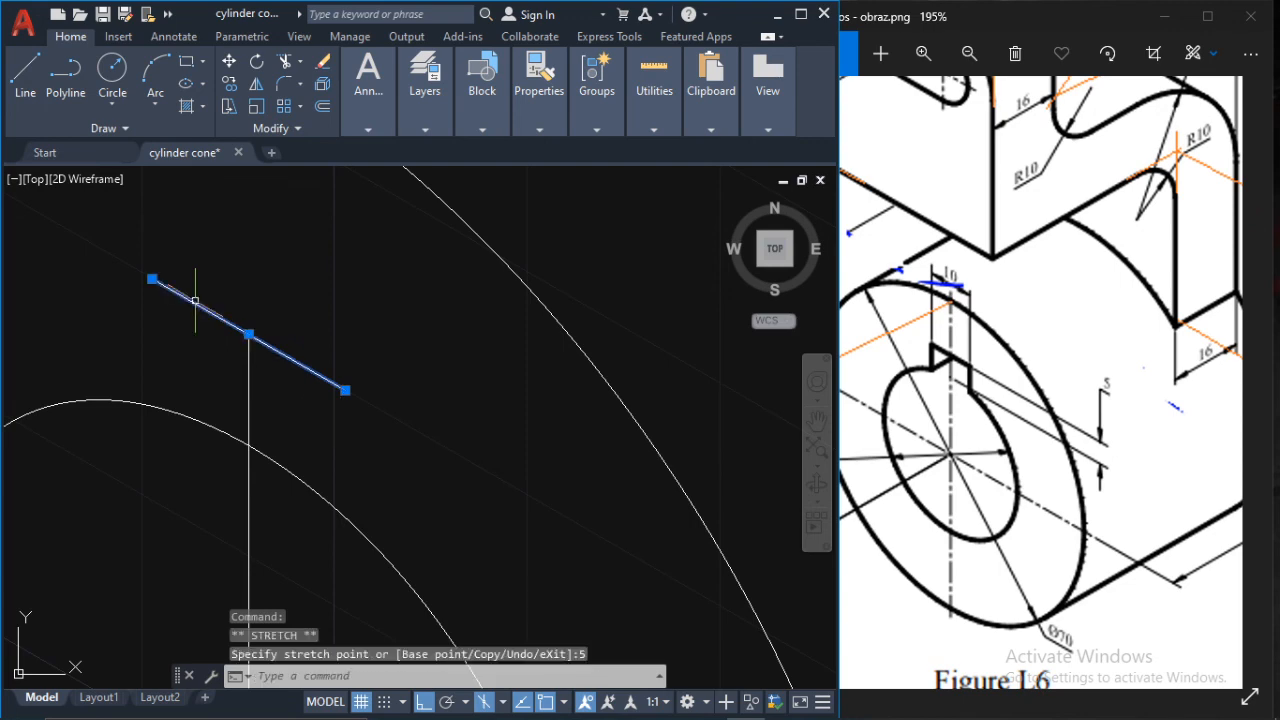
key(Escape)
- Draw a vertical line about 9.5 long from the keyway top edge's right end down across the bore circle
scroll(229, 344, down, 5)
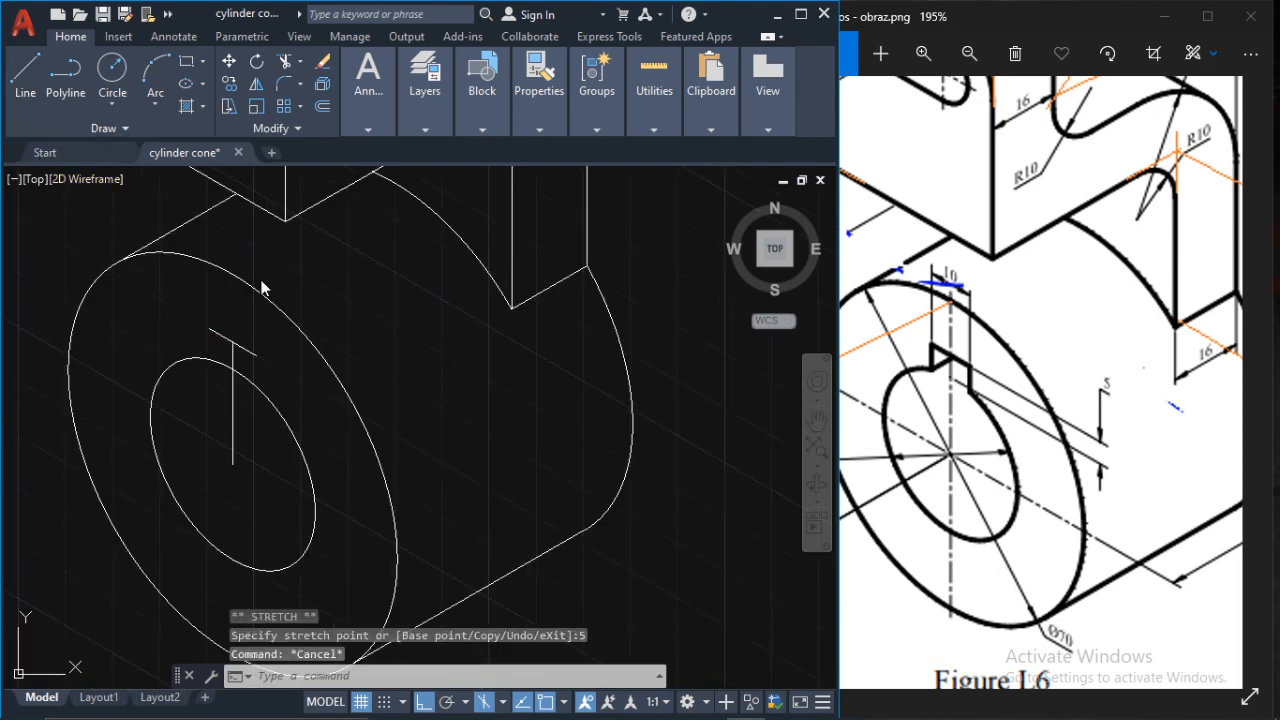
scroll(252, 337, up, 4)
click(18, 74)
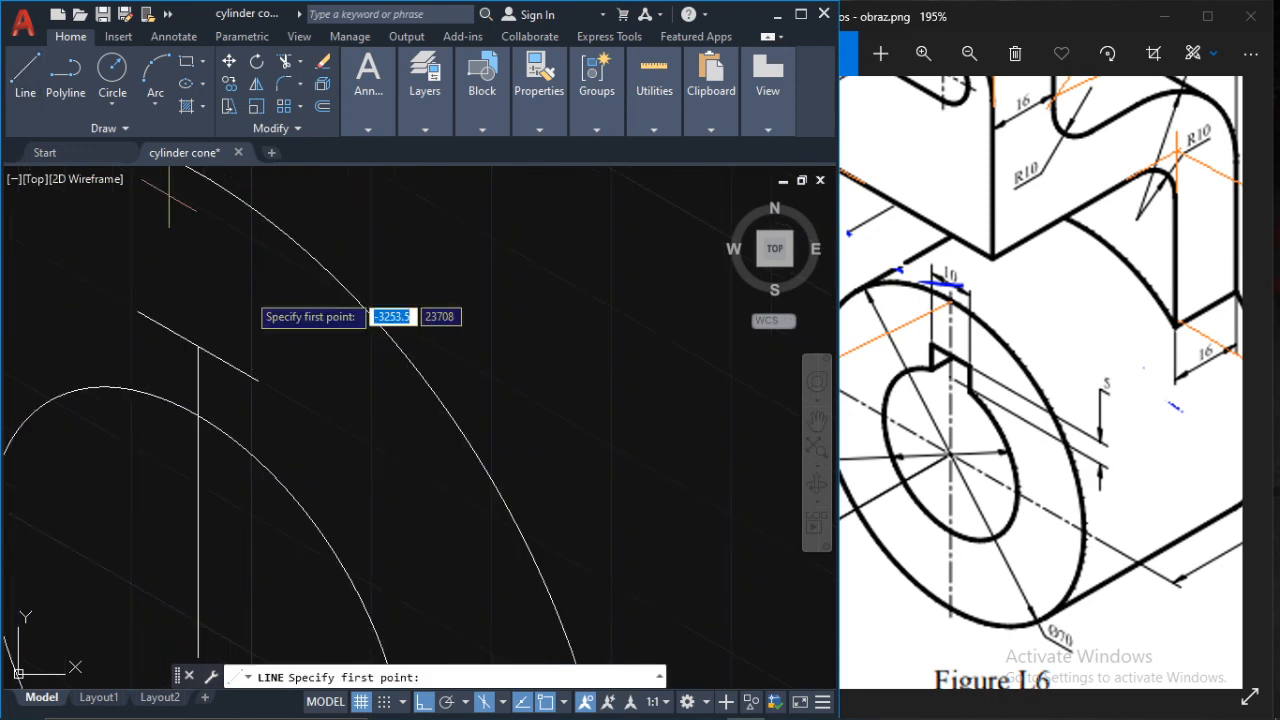
click(258, 381)
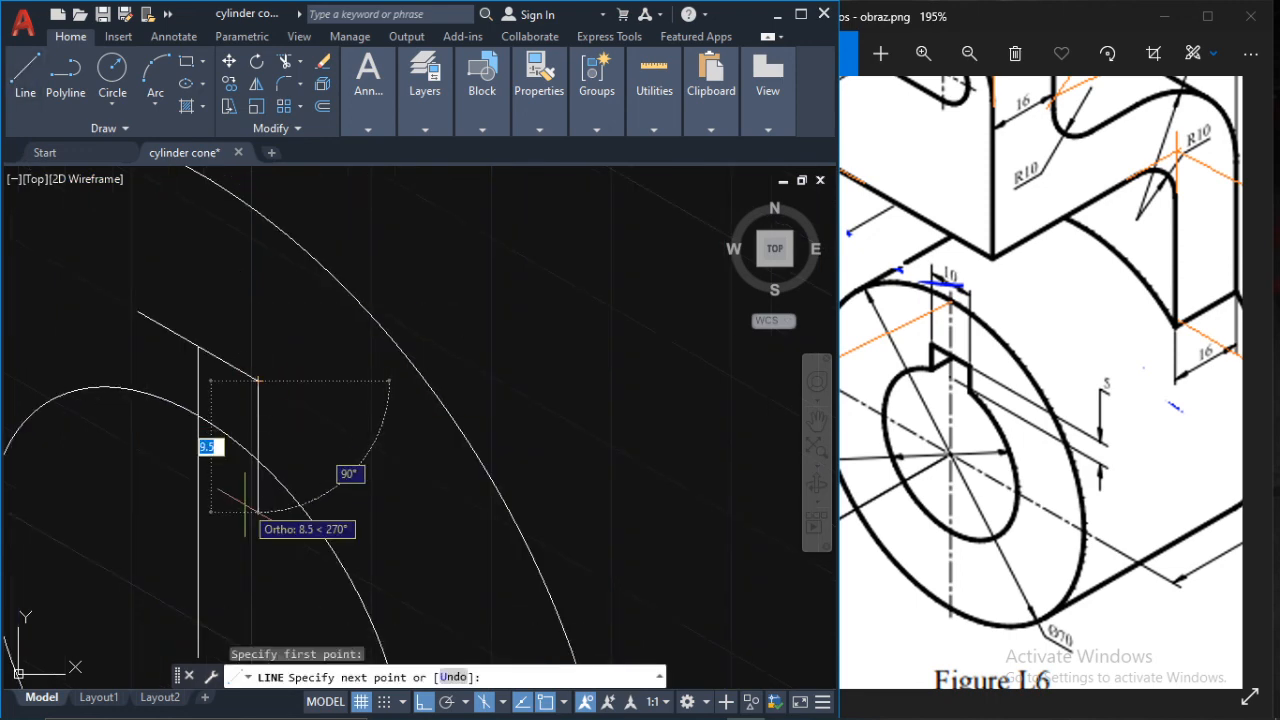
click(258, 512)
key(Escape)
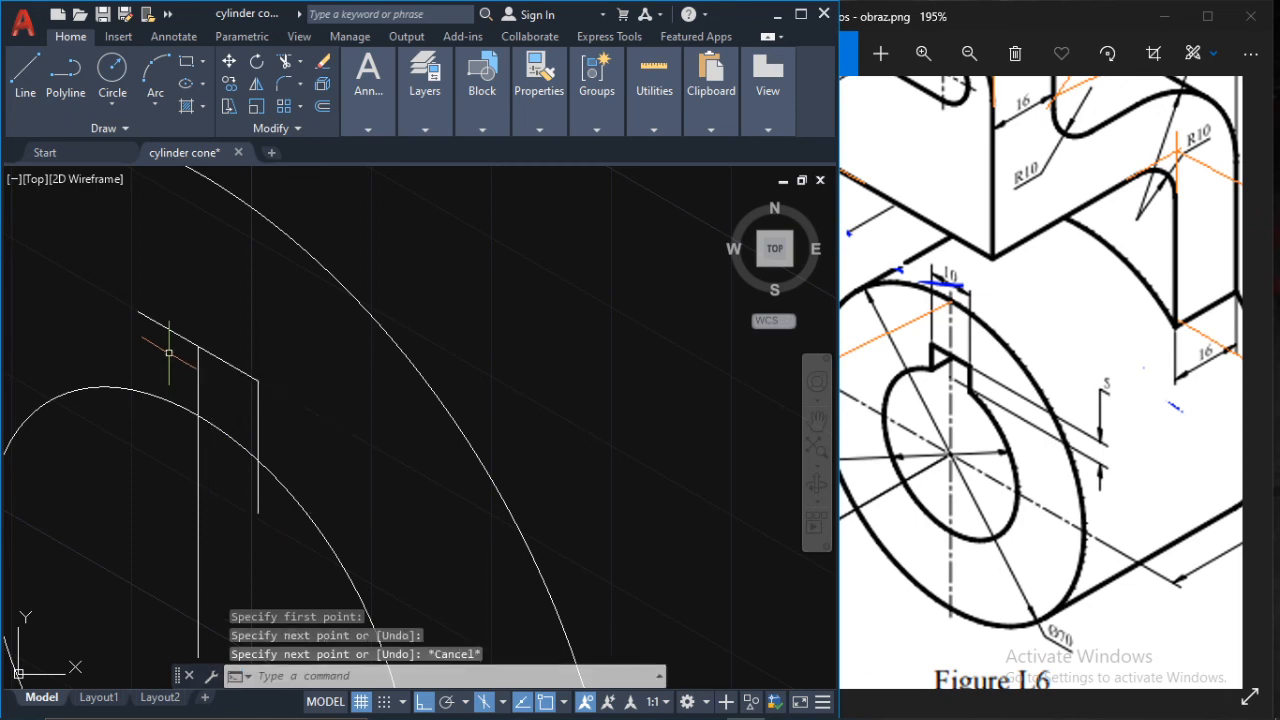
- Draw a vertical line about 9.5 long from the keyway top edge's left end down across the bore circle
key(Return)
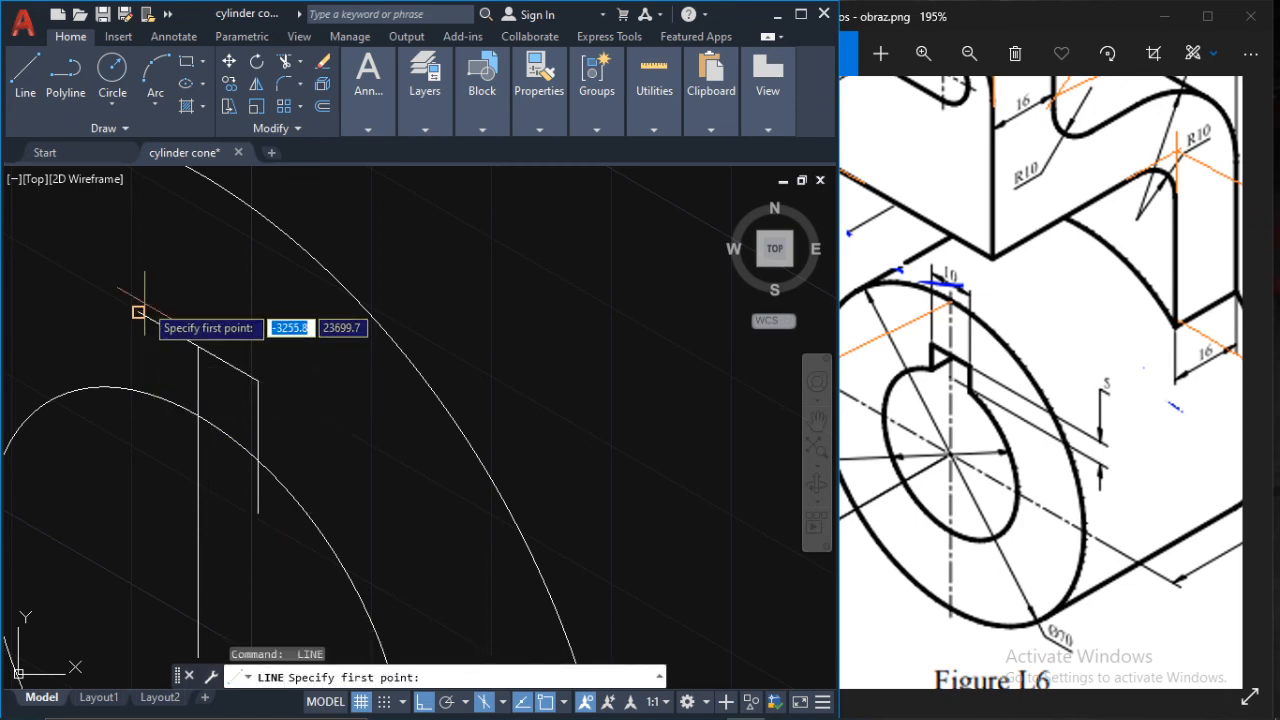
click(138, 312)
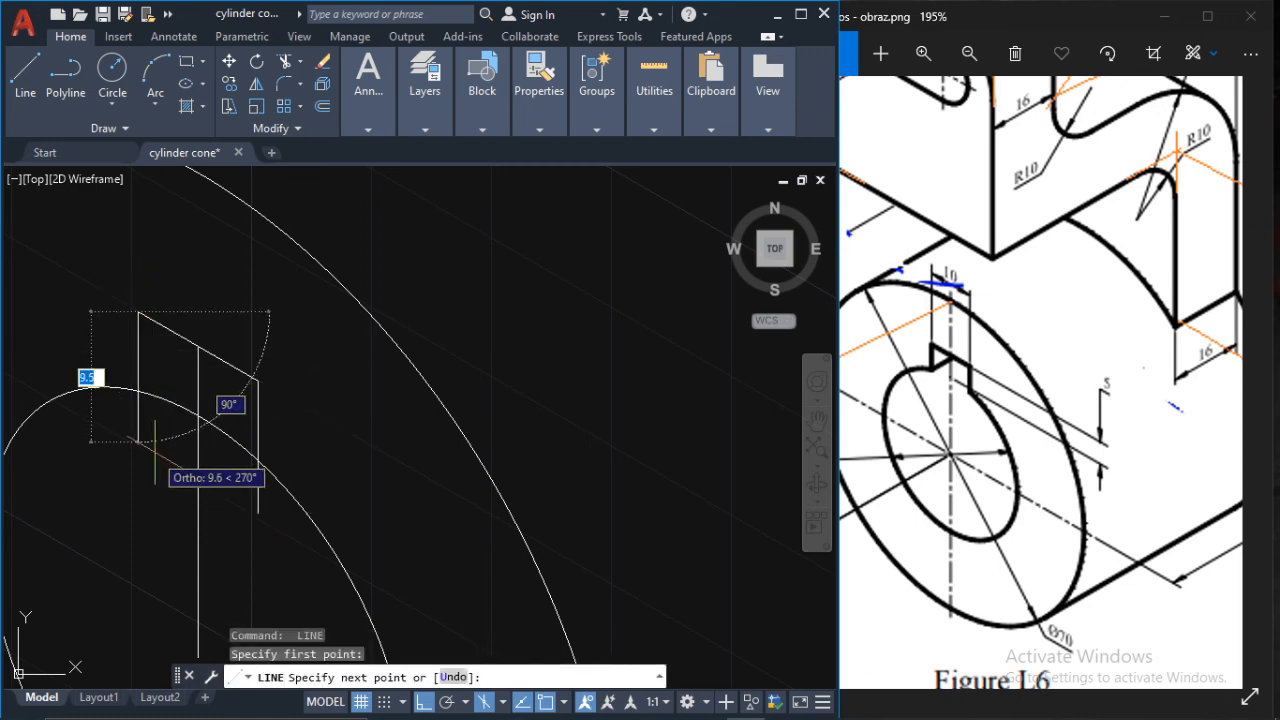
click(140, 440)
key(Escape)
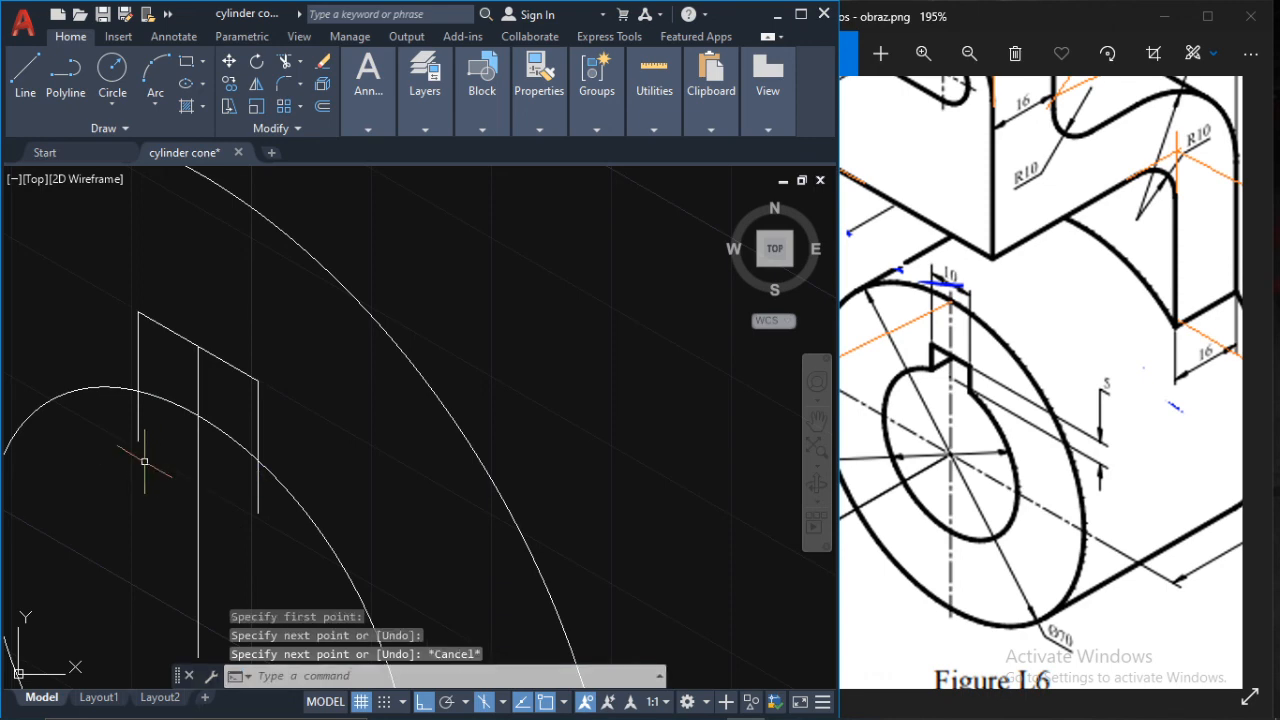
- Trim the bore arc between the keyway sides and the side-line ends inside the bore, and erase the vertical construction line
text(tr)
key(Return)
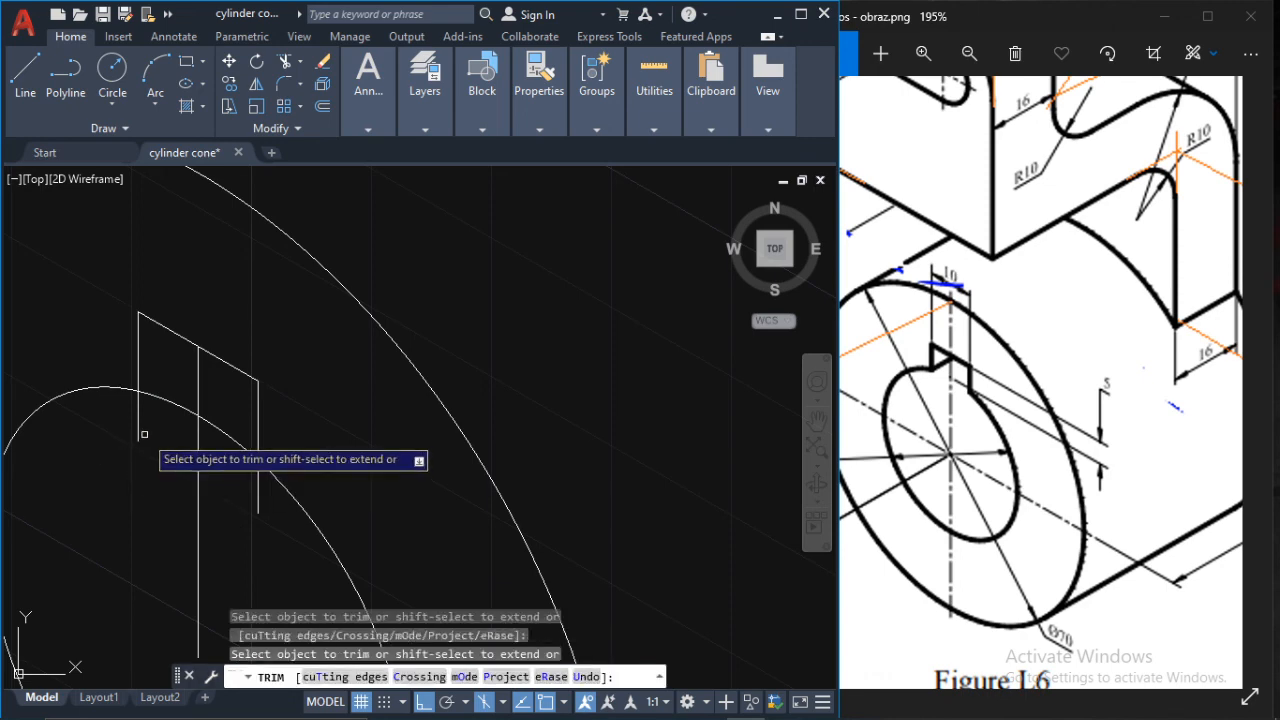
click(139, 437)
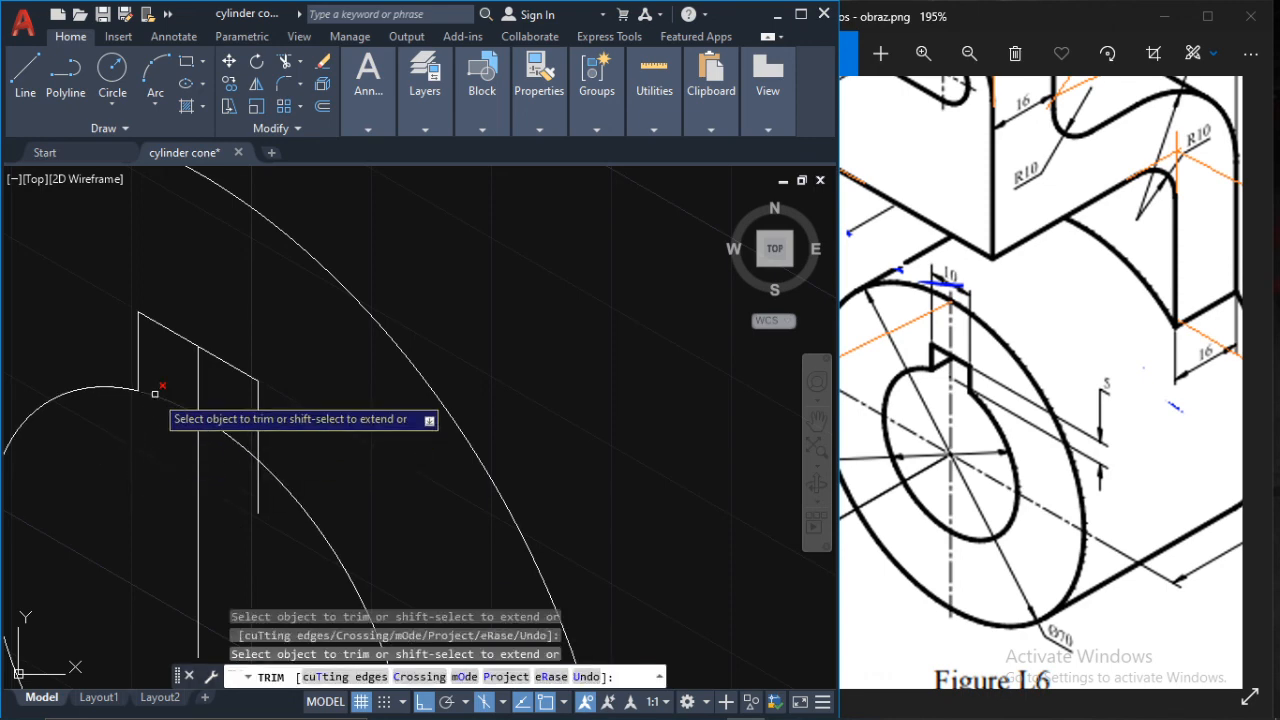
click(221, 433)
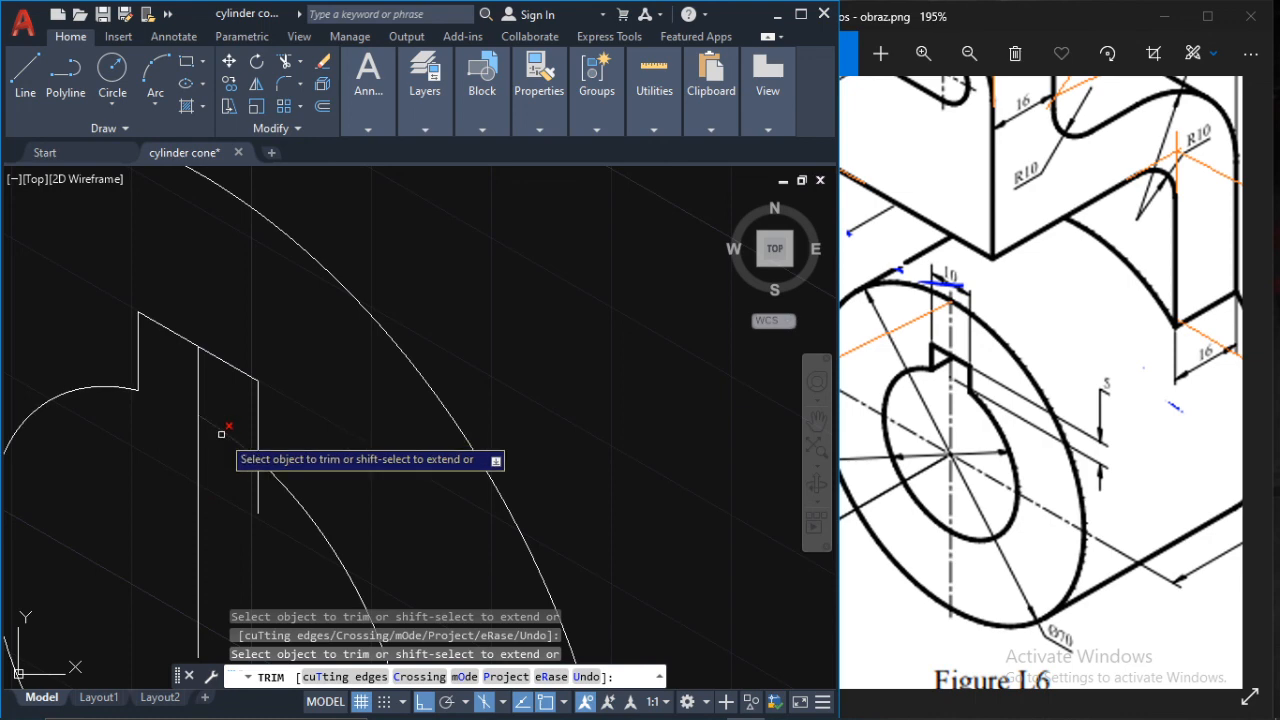
click(260, 482)
click(261, 483)
click(252, 483)
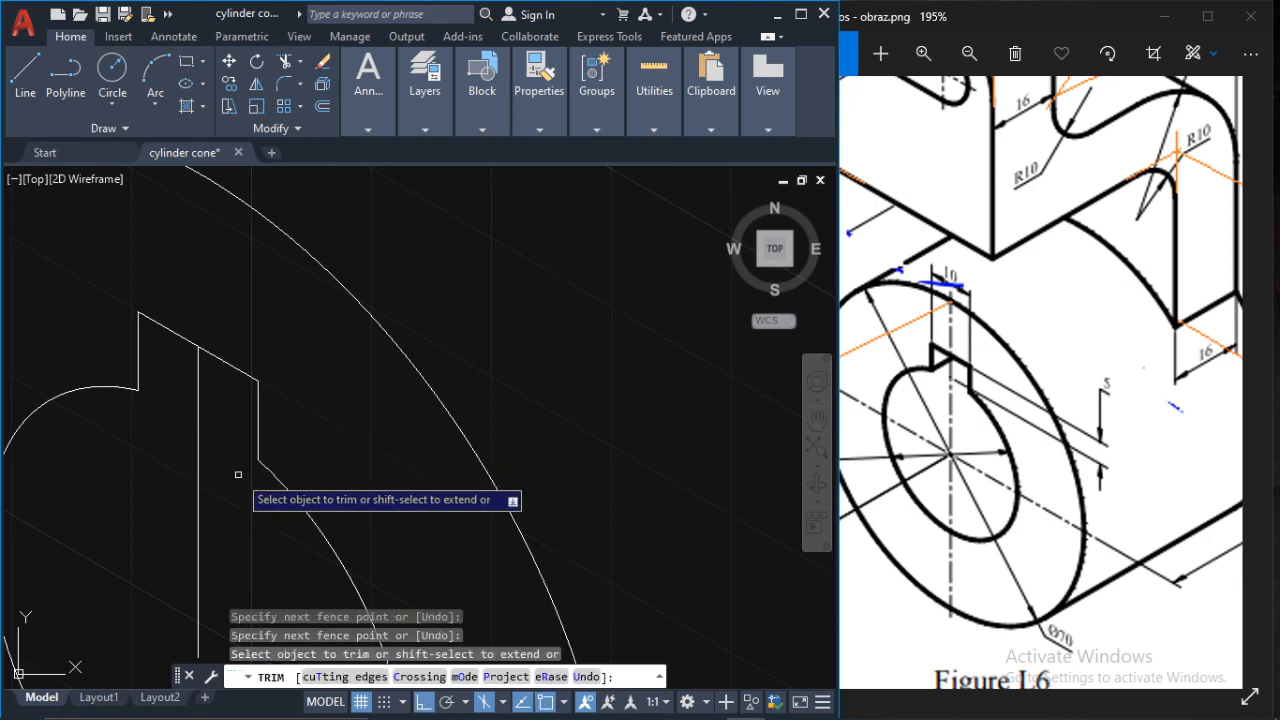
key(Escape)
click(198, 448)
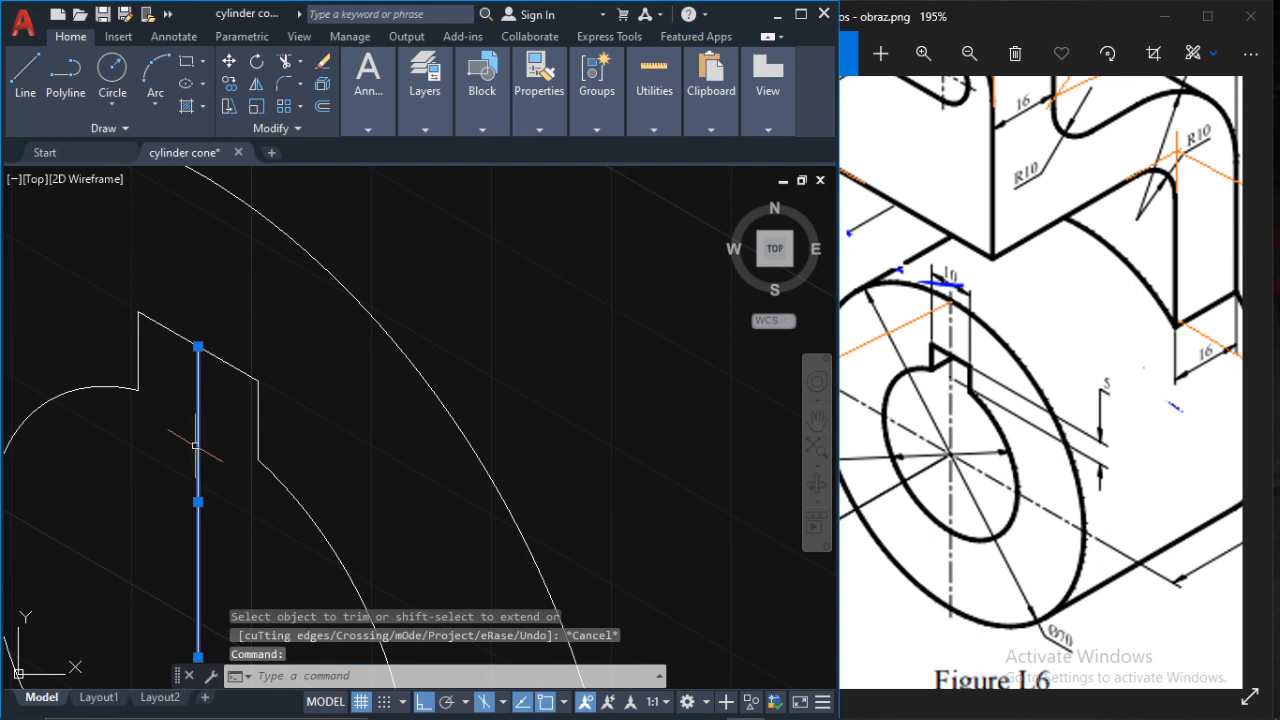
key(Delete)
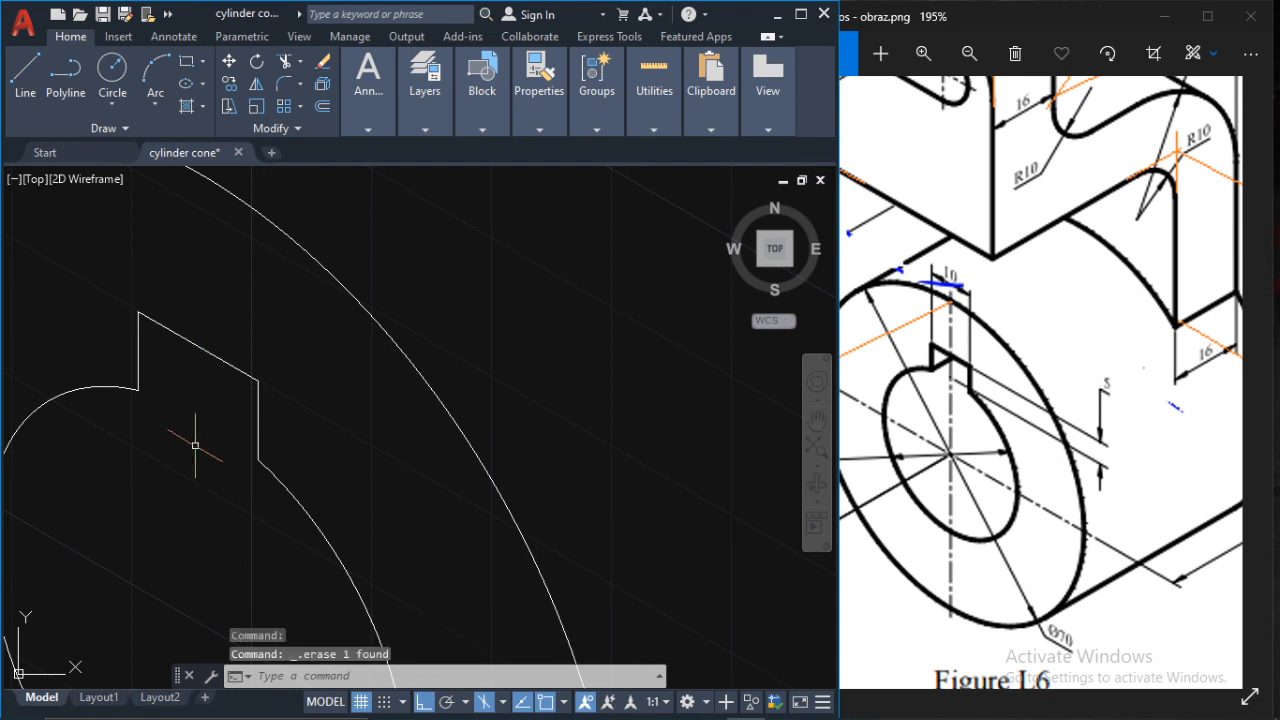
- Draw a receding depth line on the top isoplane from the keyway's lower-left corner up past its top edge
click(24, 75)
click(138, 388)
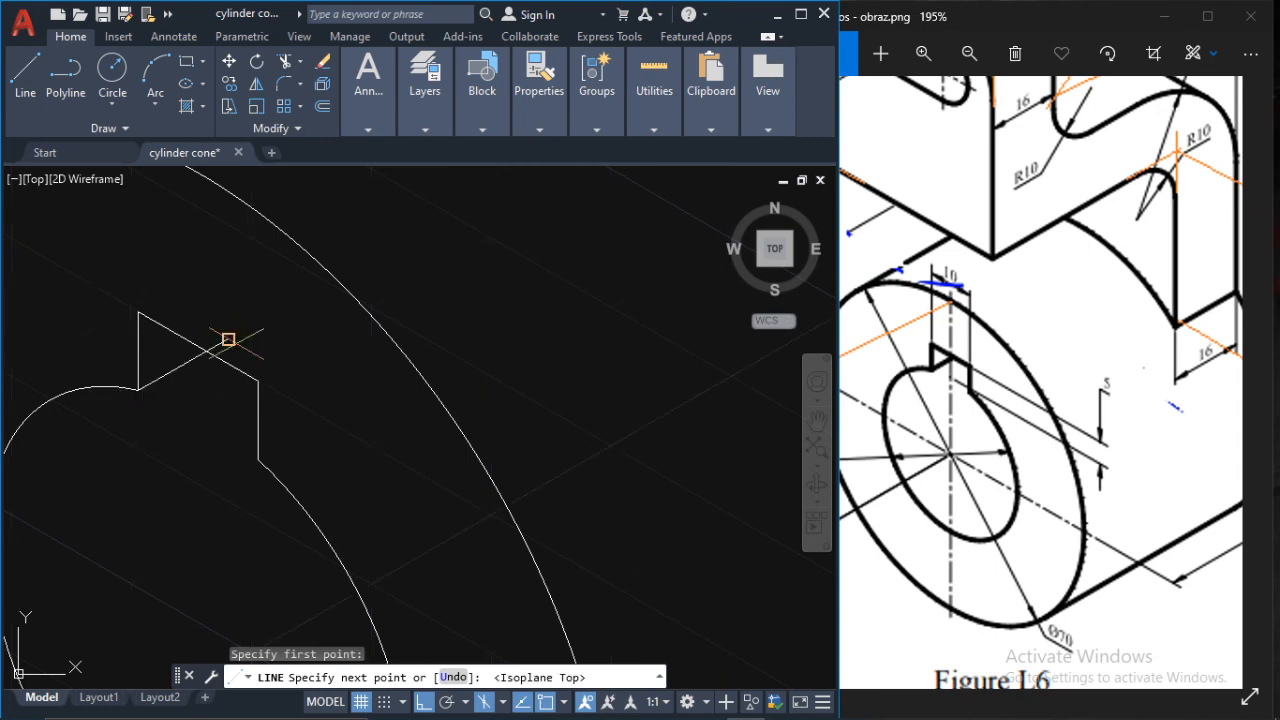
click(228, 340)
key(Escape)
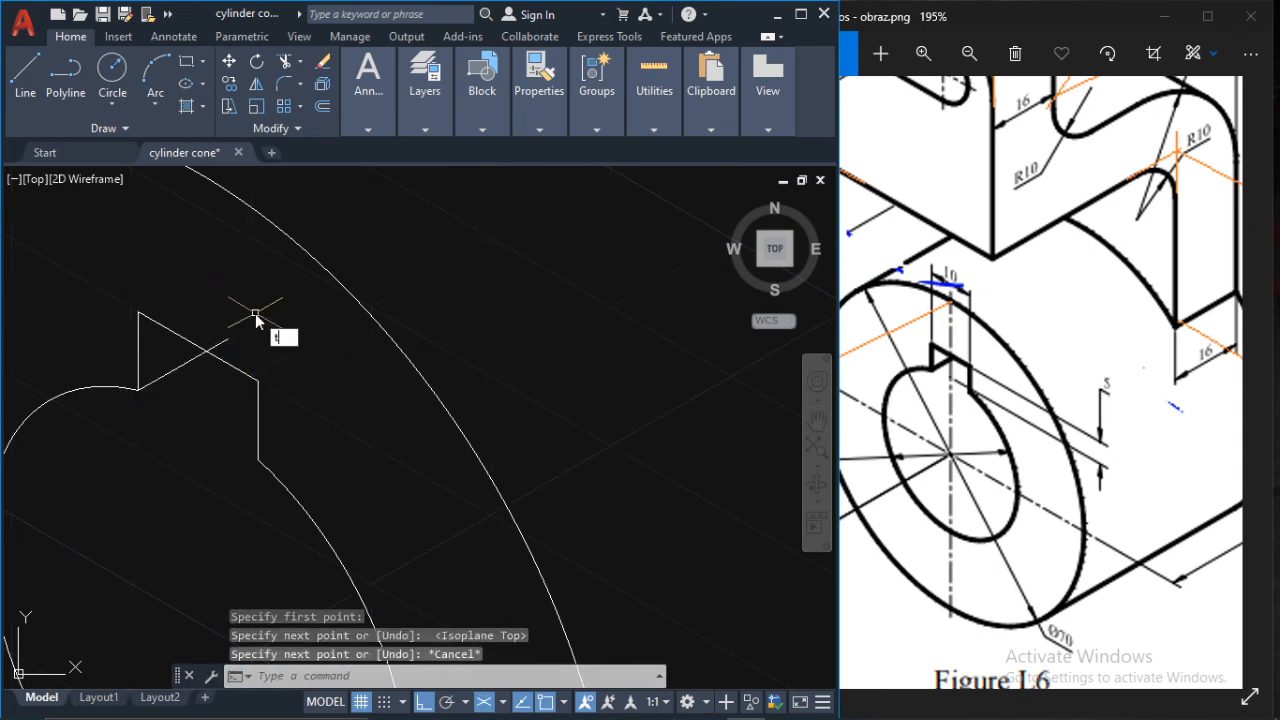
- Trim the part of the keyway's depth line that extends beyond the keyway's top edge
key(Return)
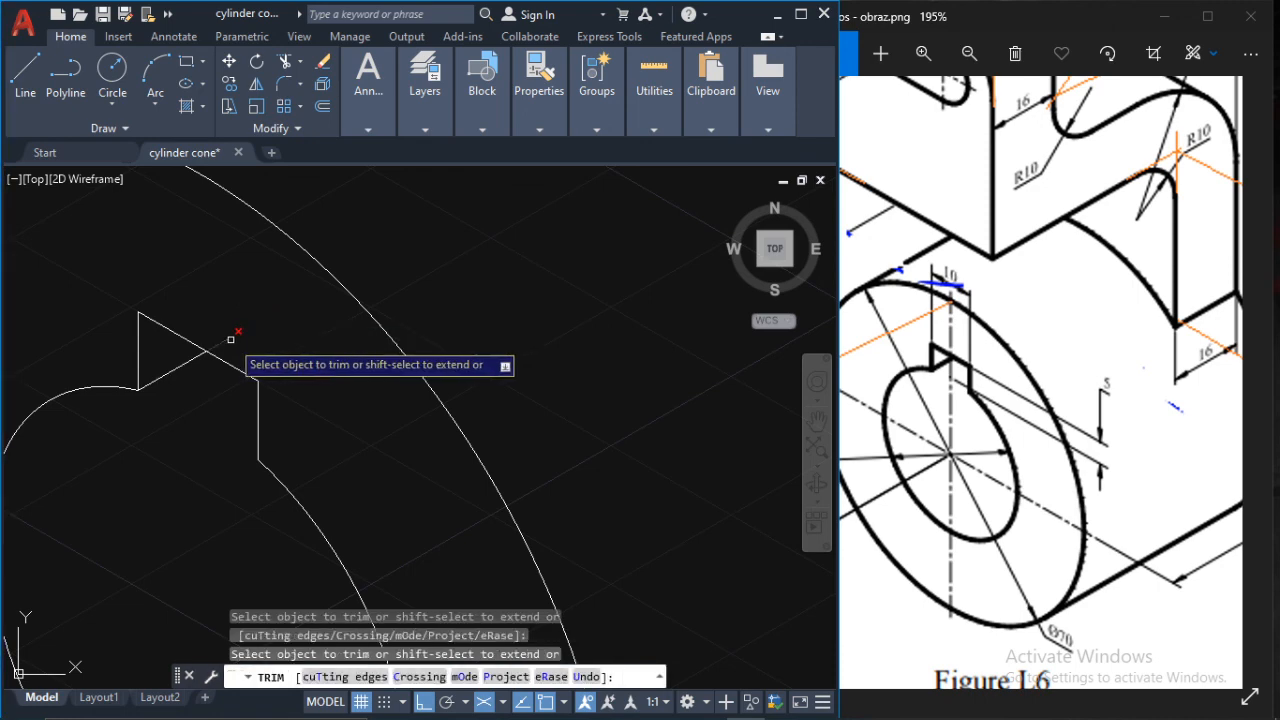
scroll(263, 328, down, 6)
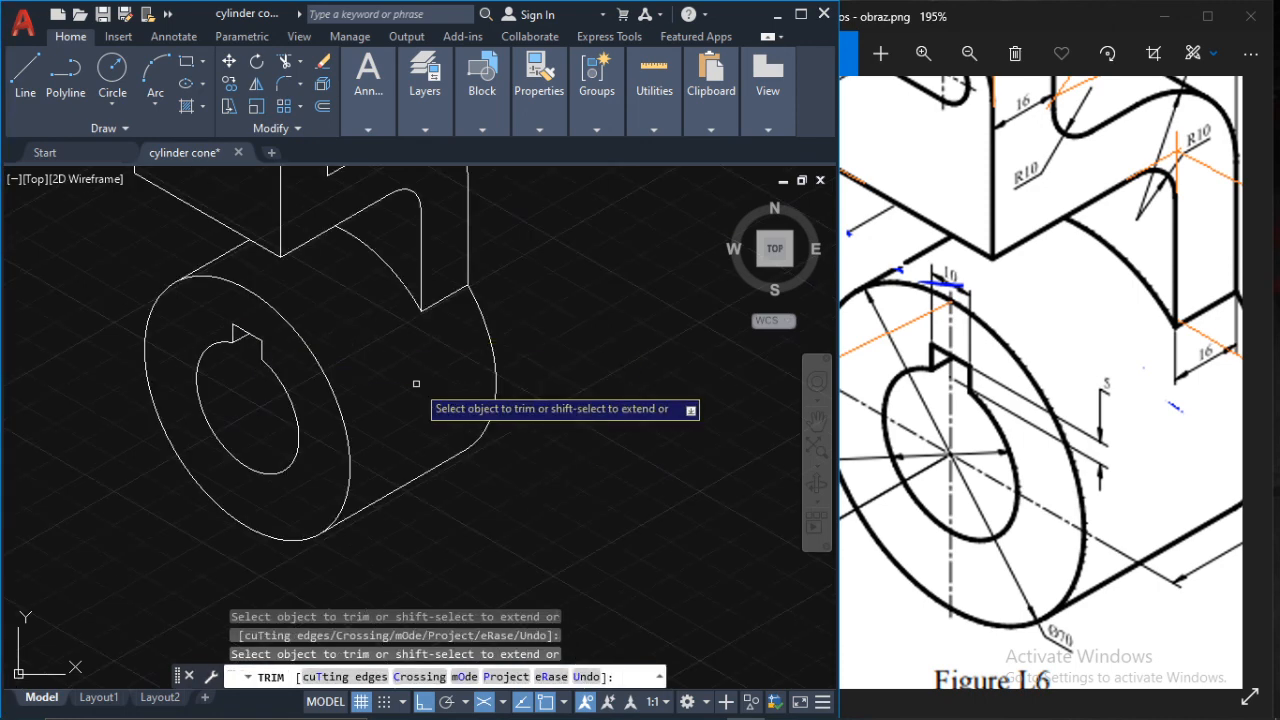
scroll(518, 383, down, 4)
middle_drag(464, 338, 423, 383)
scroll(424, 384, up, 2)
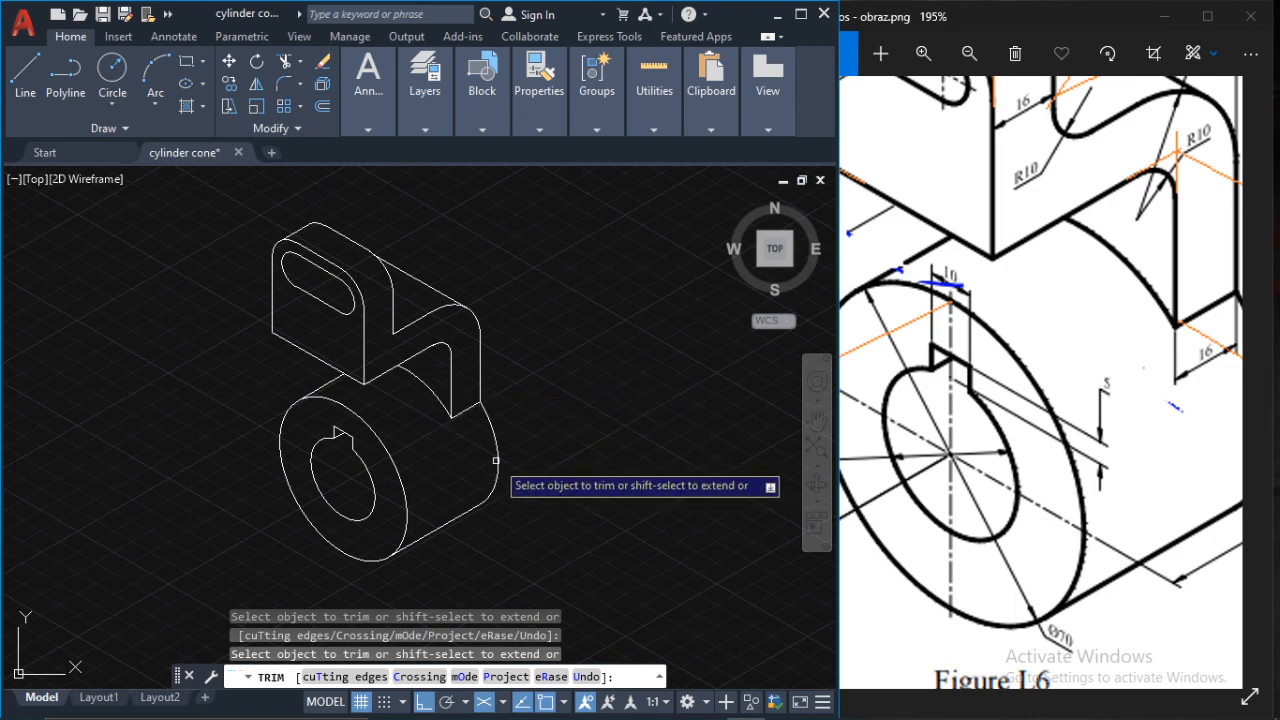
scroll(501, 479, up, 2)
scroll(512, 488, down, 2)
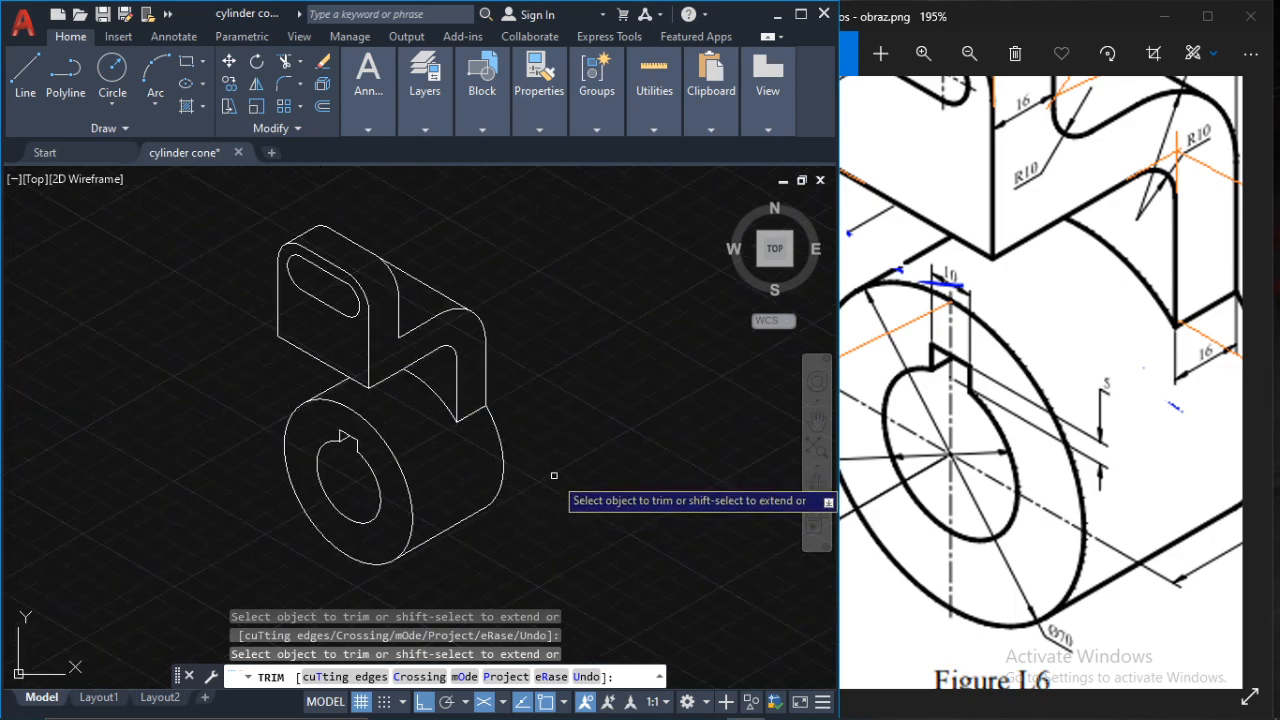
scroll(1062, 307, down, 3)
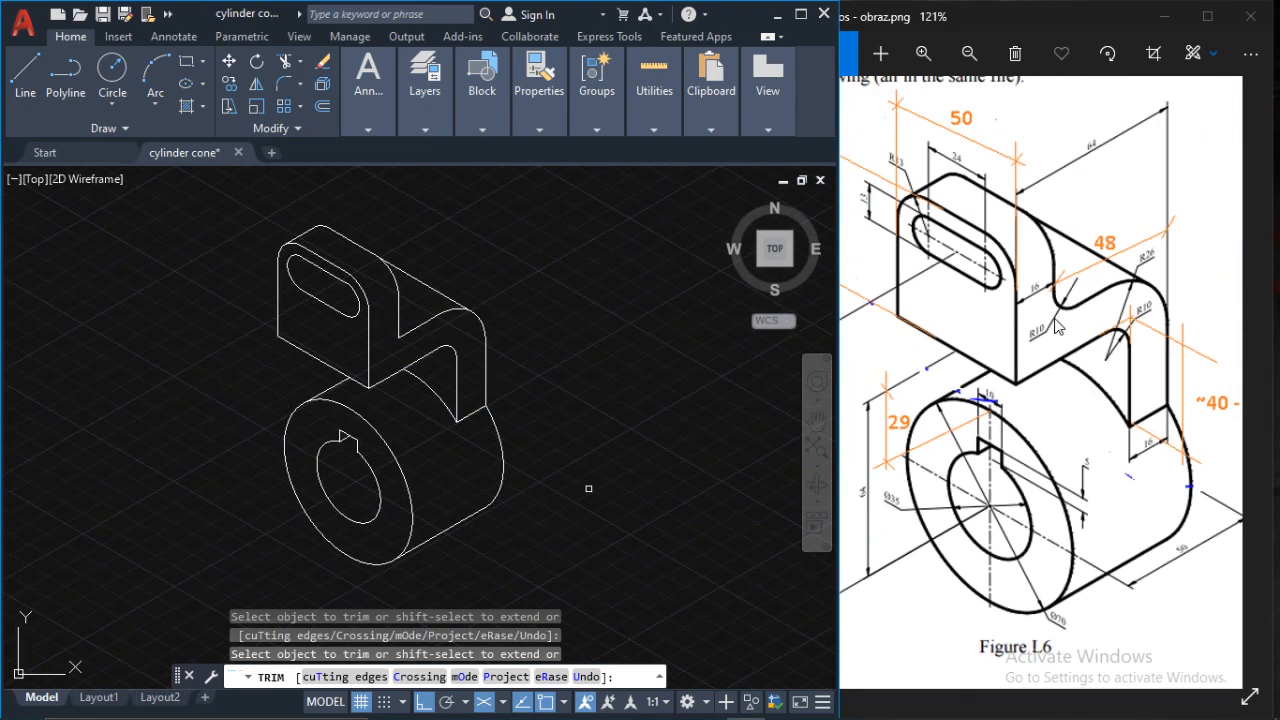